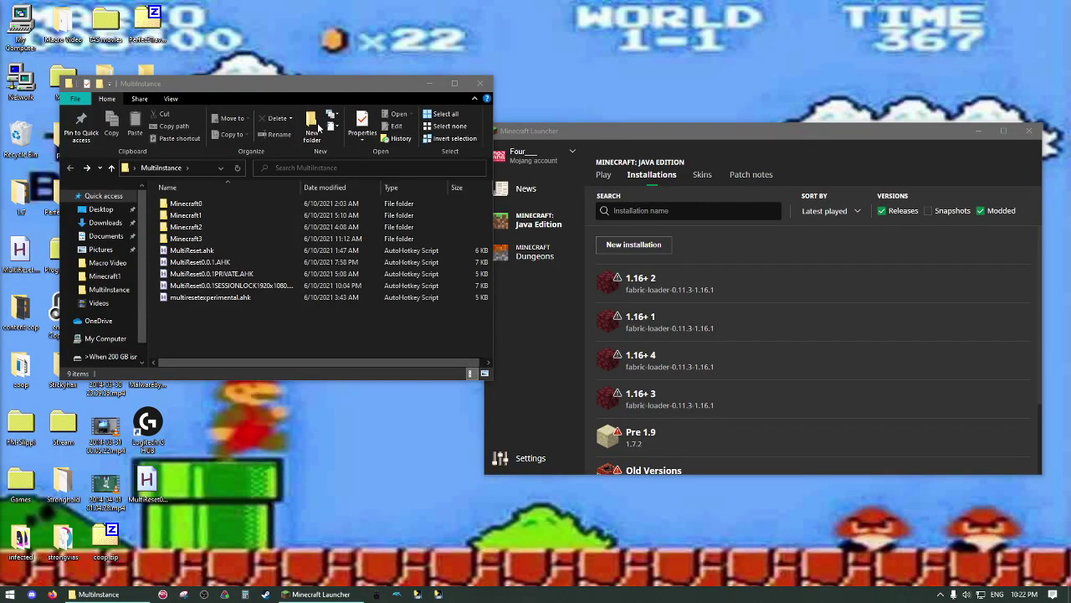
# Minimize the MultiInstance folder window and set the taskbar to never combine its buttons
pyautogui.click(429, 84)
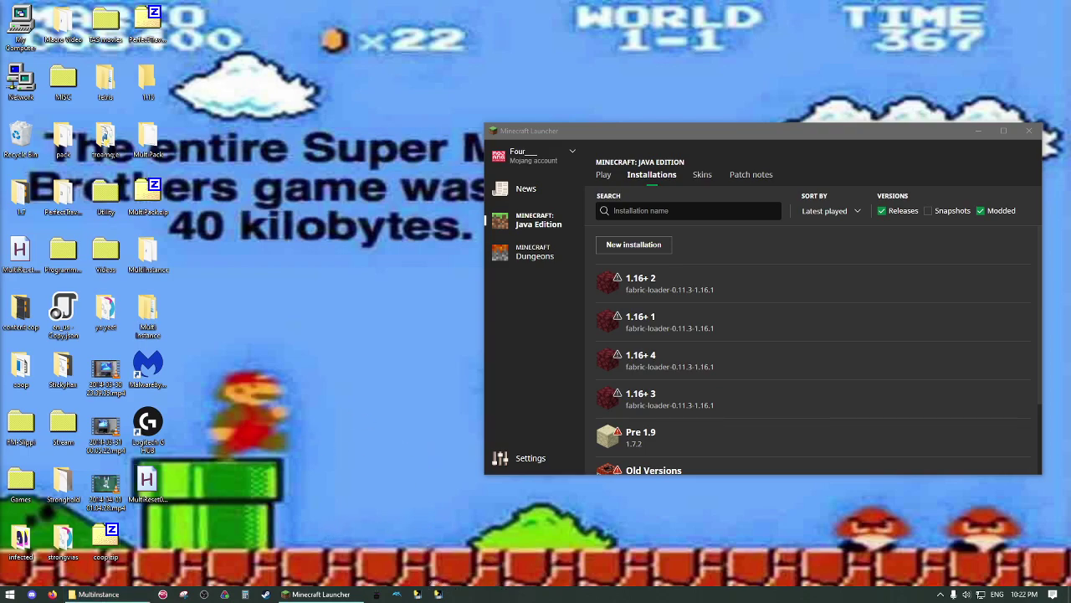
pyautogui.rightClick(512, 596)
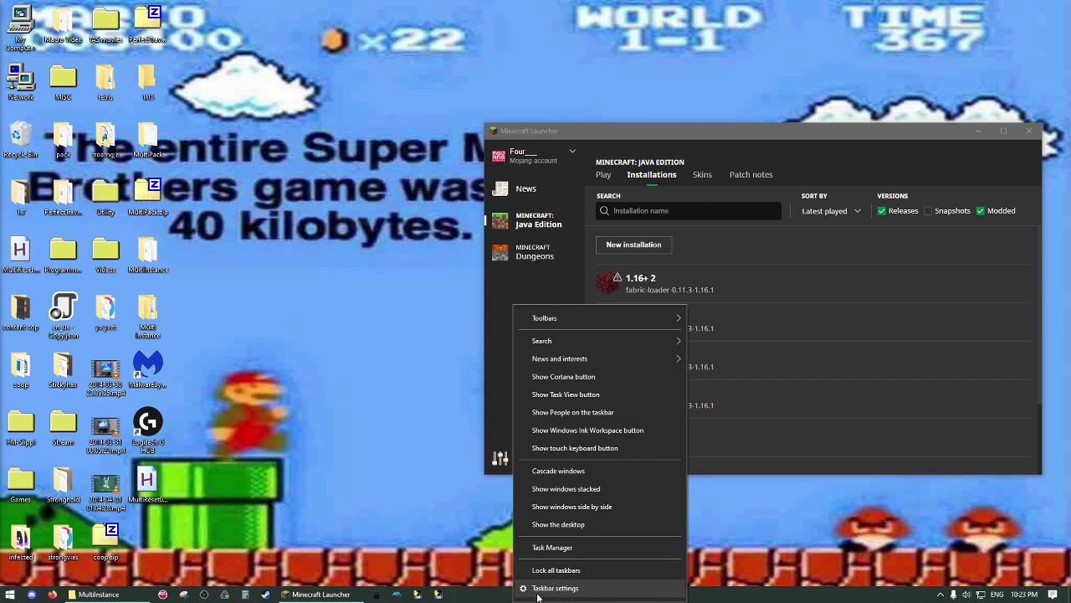
pyautogui.click(555, 588)
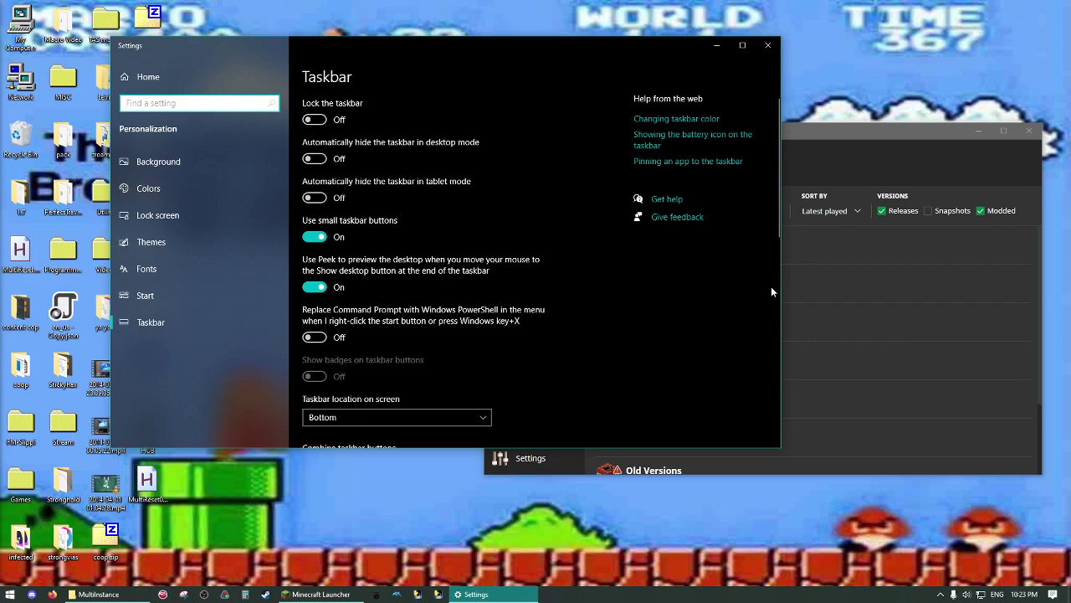
pyautogui.scroll(-1, 771, 286)
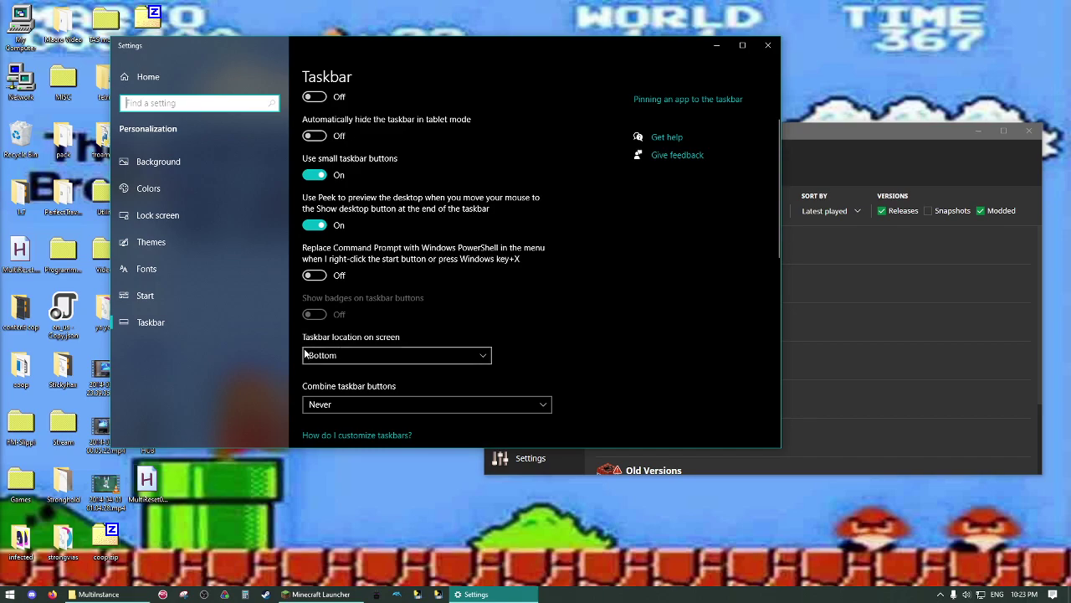
pyautogui.click(370, 406)
pyautogui.click(352, 405)
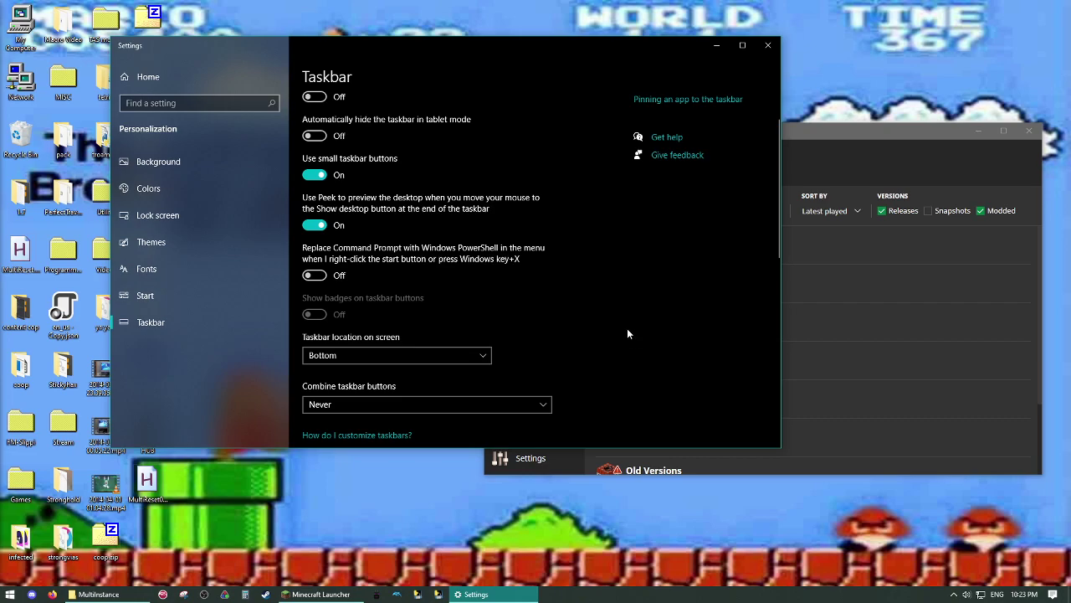
pyautogui.click(767, 48)
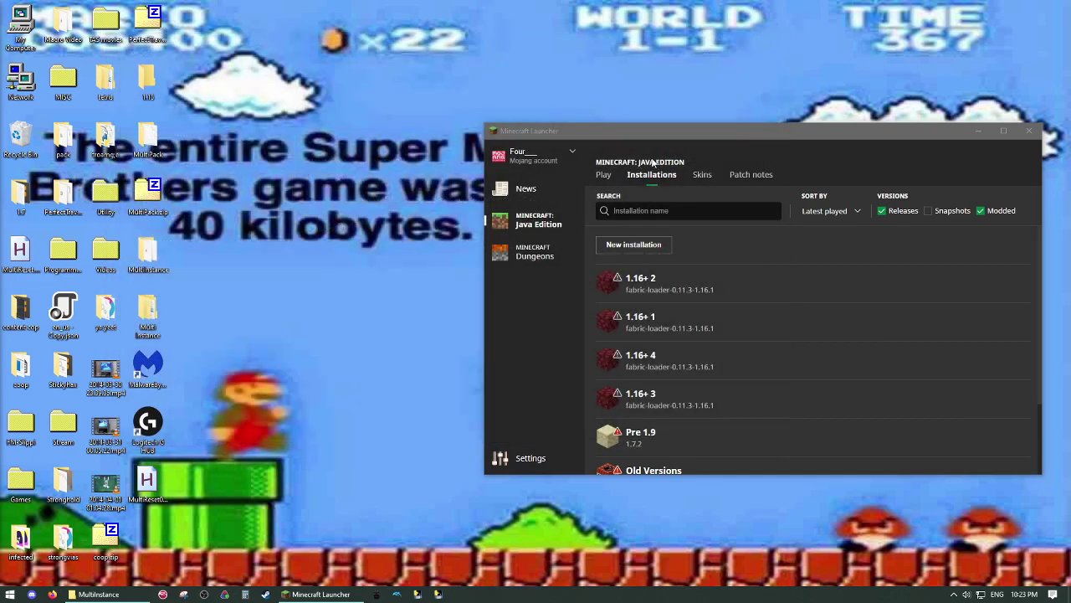
# Open the 1.16+ 1 installation for editing and examine its game directory, Java executable and JVM arguments
pyautogui.moveTo(667, 141); pyautogui.dragTo(507, 111)
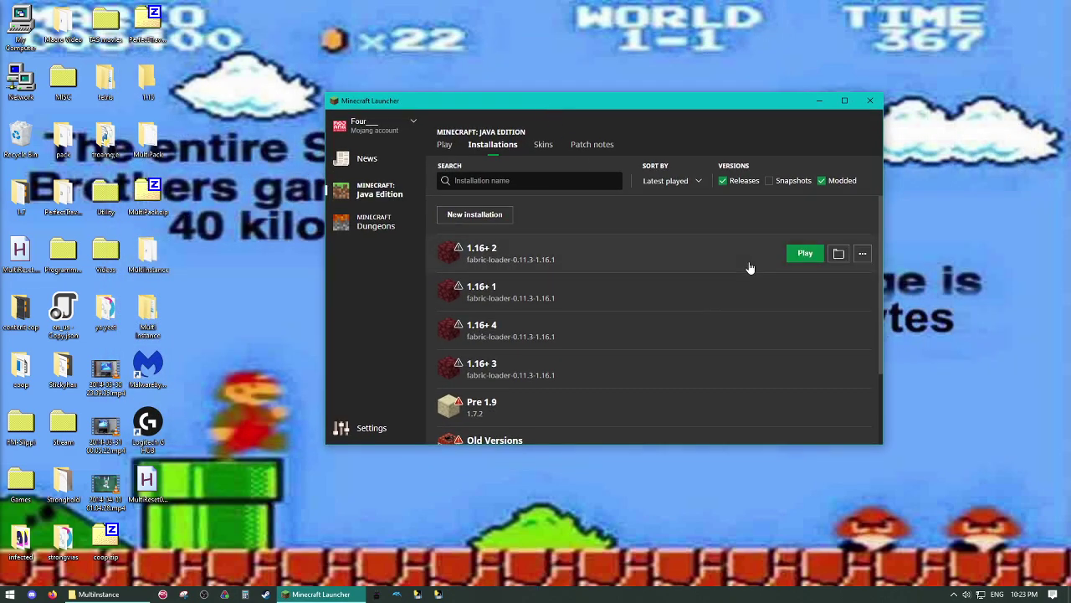
pyautogui.click(864, 292)
pyautogui.click(602, 292)
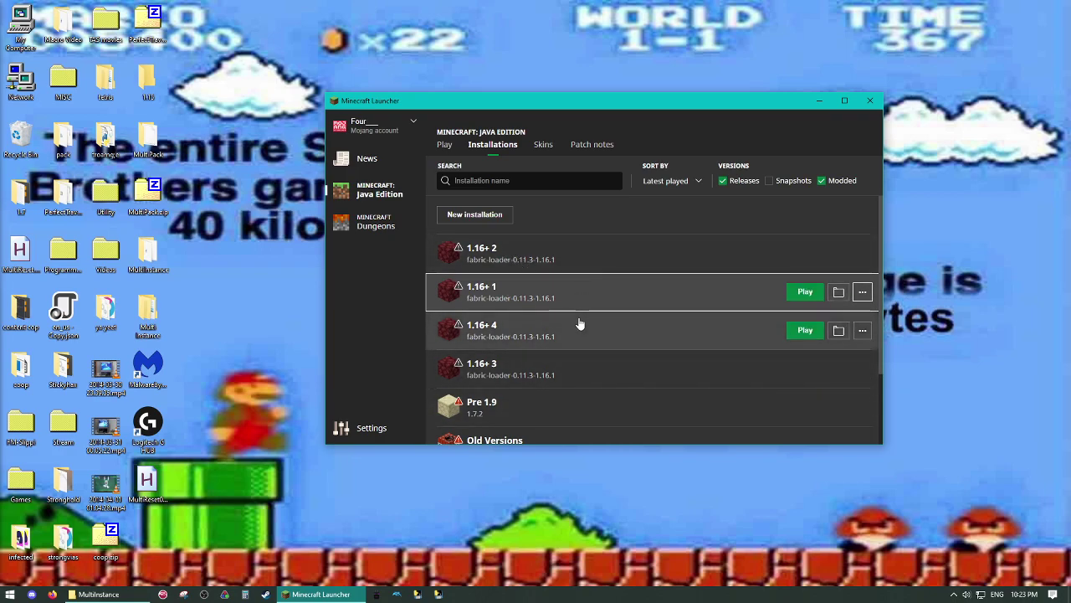
pyautogui.click(862, 297)
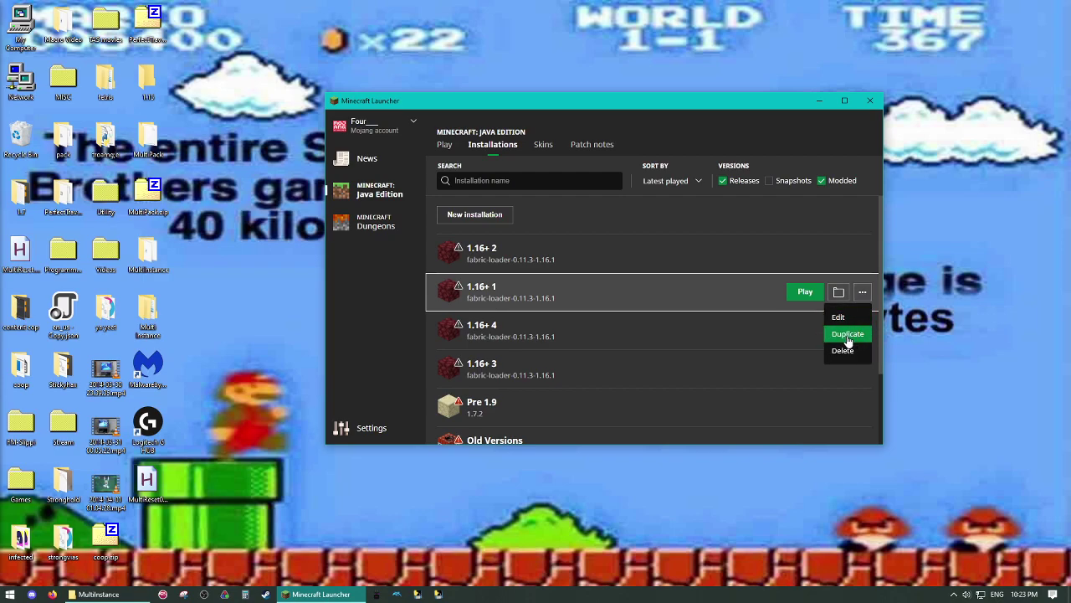
pyautogui.click(849, 318)
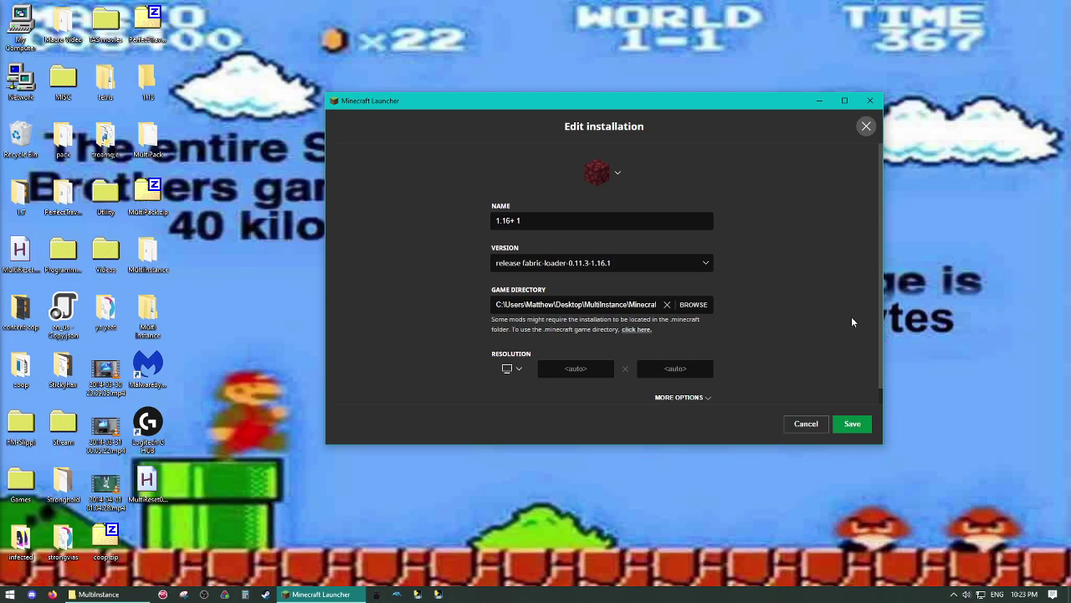
pyautogui.click(677, 397)
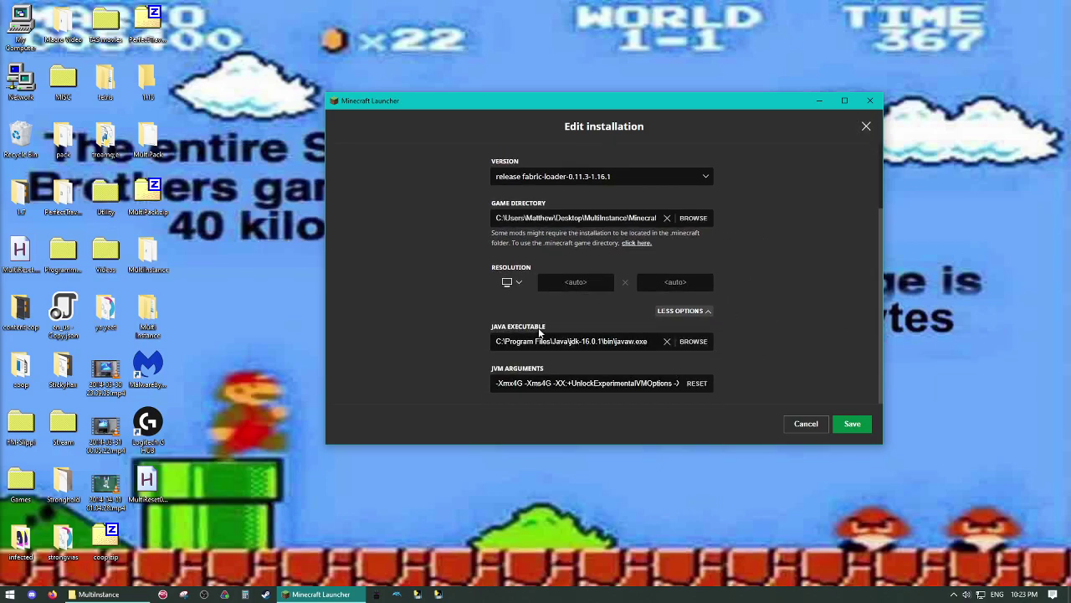
pyautogui.scroll(2, 670, 351)
pyautogui.scroll(-2, 569, 385)
pyautogui.scroll(2, 765, 374)
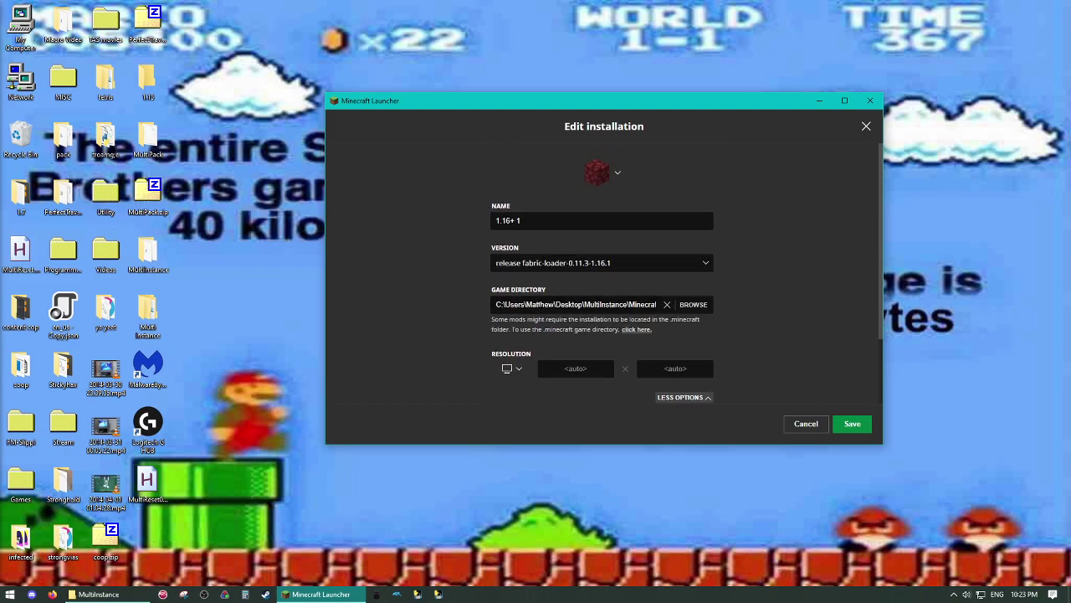
# Create a new folder on the desktop named Multi
pyautogui.rightClick(196, 292)
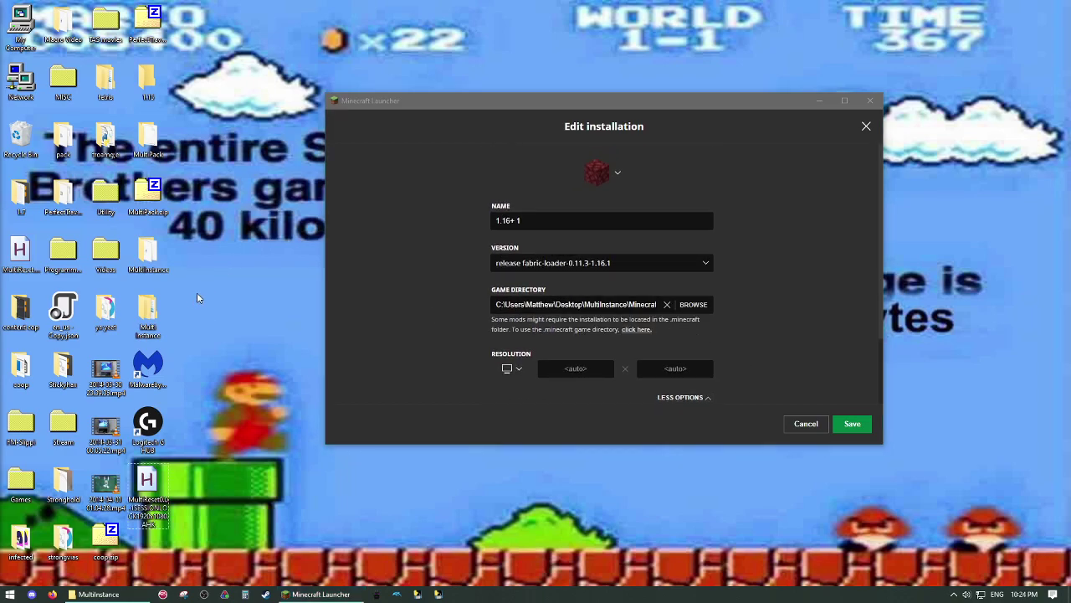
pyautogui.moveTo(167, 398)
pyautogui.click(243, 399)
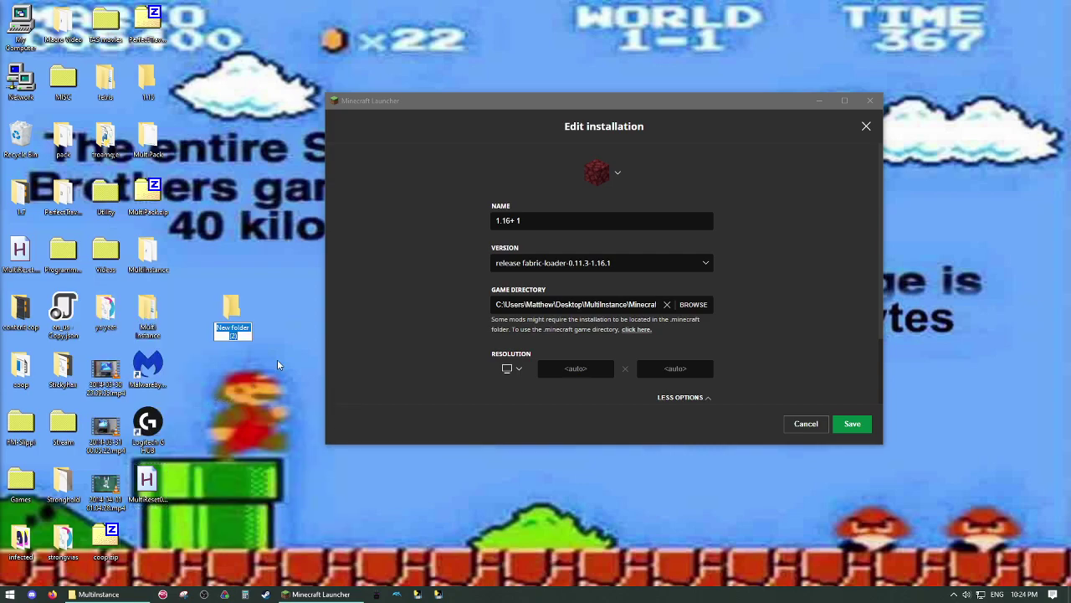
pyautogui.write('Multi')
pyautogui.rightClick(233, 311)
pyautogui.click(113, 549)
pyautogui.press('Return')
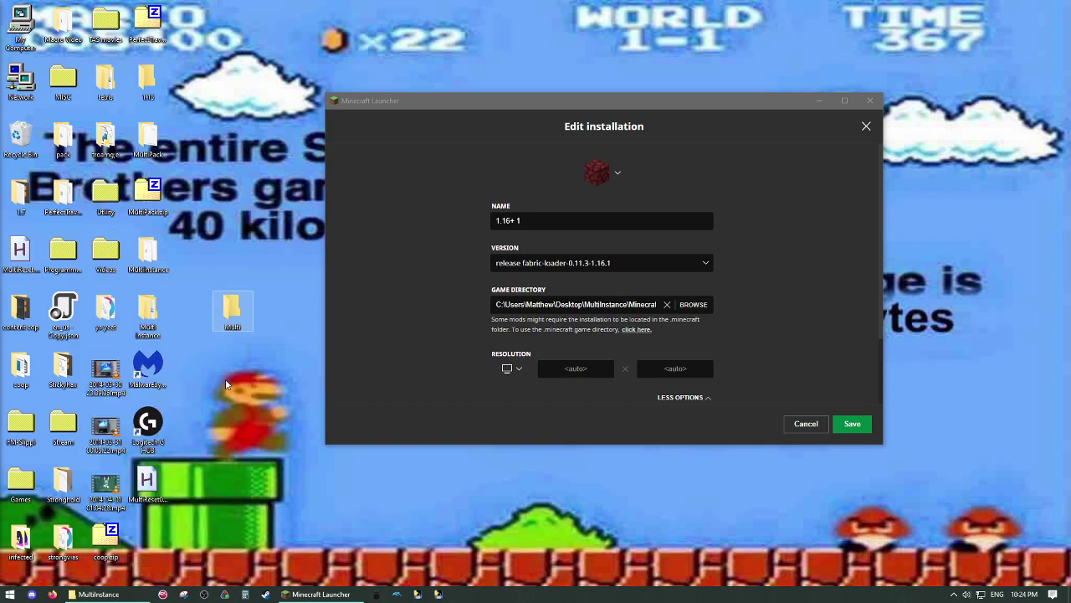
# Create a subfolder named Minecraft inside the Multi folder
pyautogui.doubleClick(233, 309)
pyautogui.rightClick(209, 264)
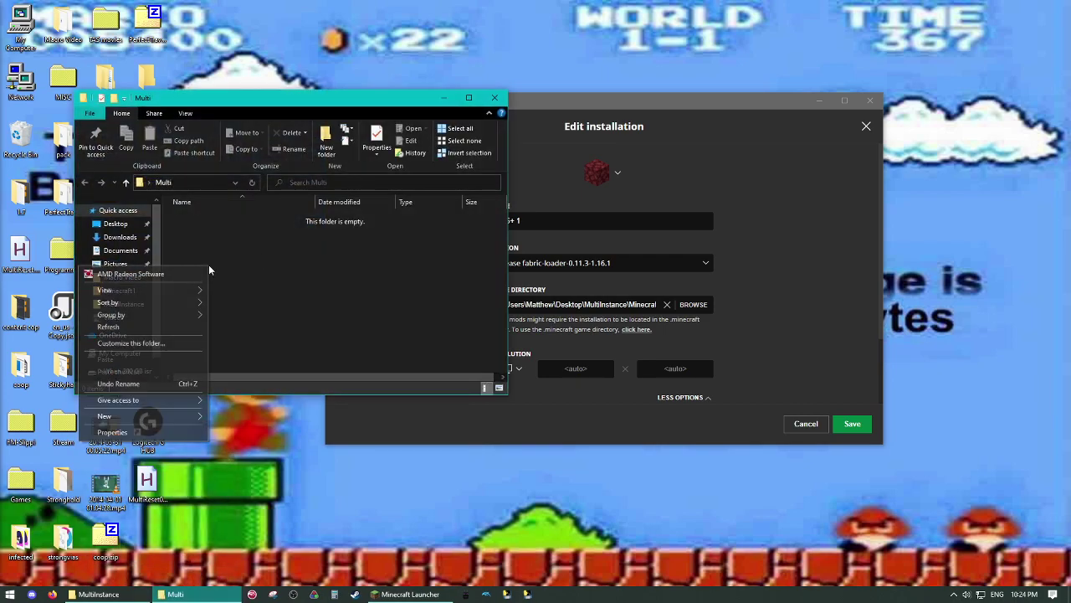
pyautogui.moveTo(108, 416)
pyautogui.click(238, 417)
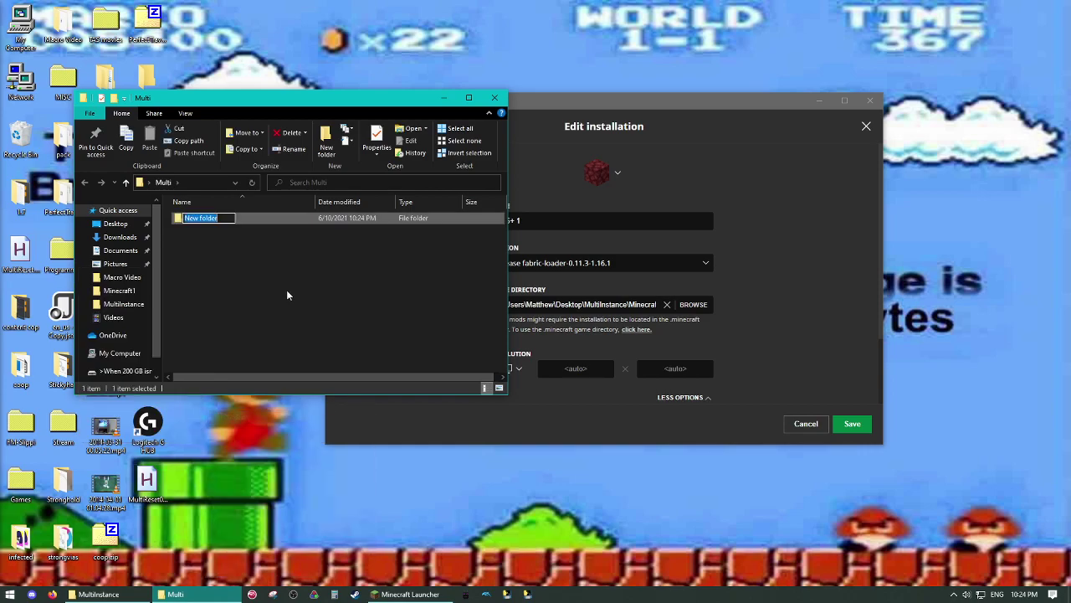
pyautogui.write('m')
pyautogui.press('BackSpace')
pyautogui.write('Minecraft')
pyautogui.press('Return')
# Add a second subfolder named minecraft1 to the Multi folder and close the folder window
pyautogui.rightClick(220, 234)
pyautogui.moveTo(134, 384)
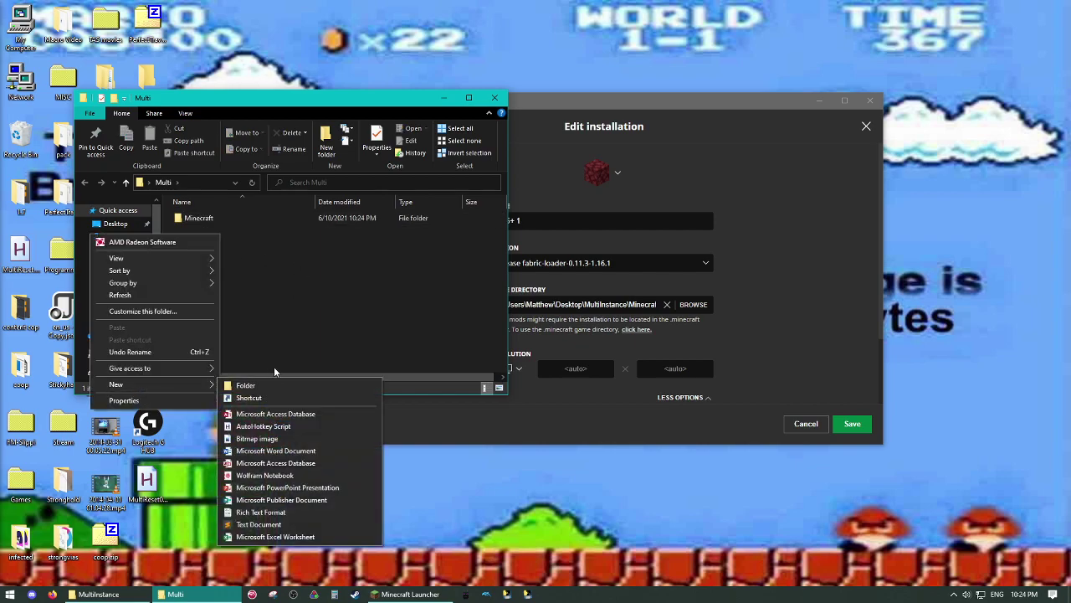
pyautogui.click(268, 384)
pyautogui.write('mi')
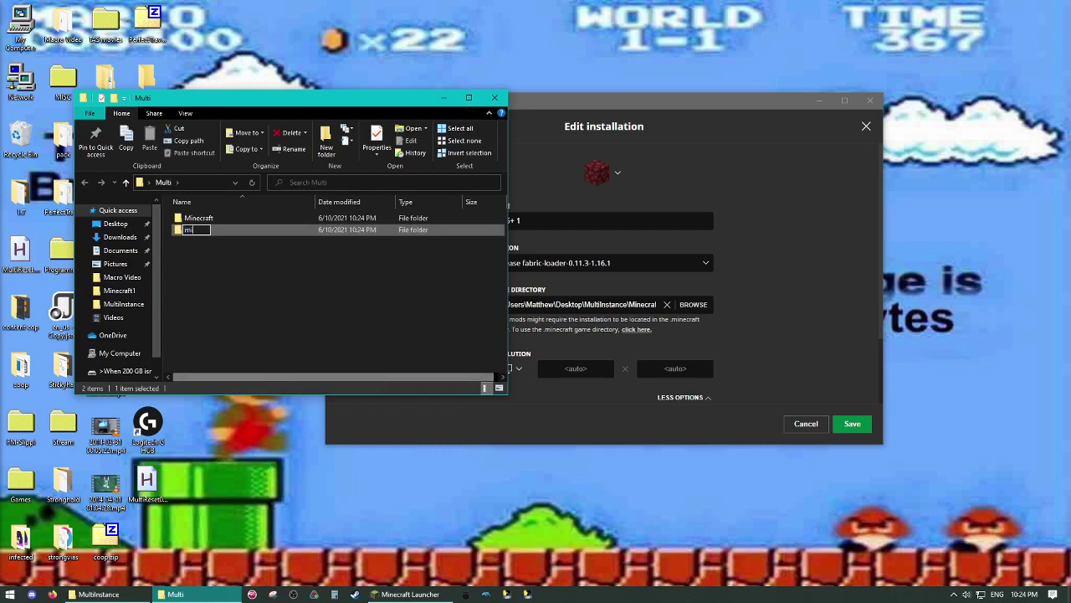
pyautogui.write('necraft1')
pyautogui.press('Return')
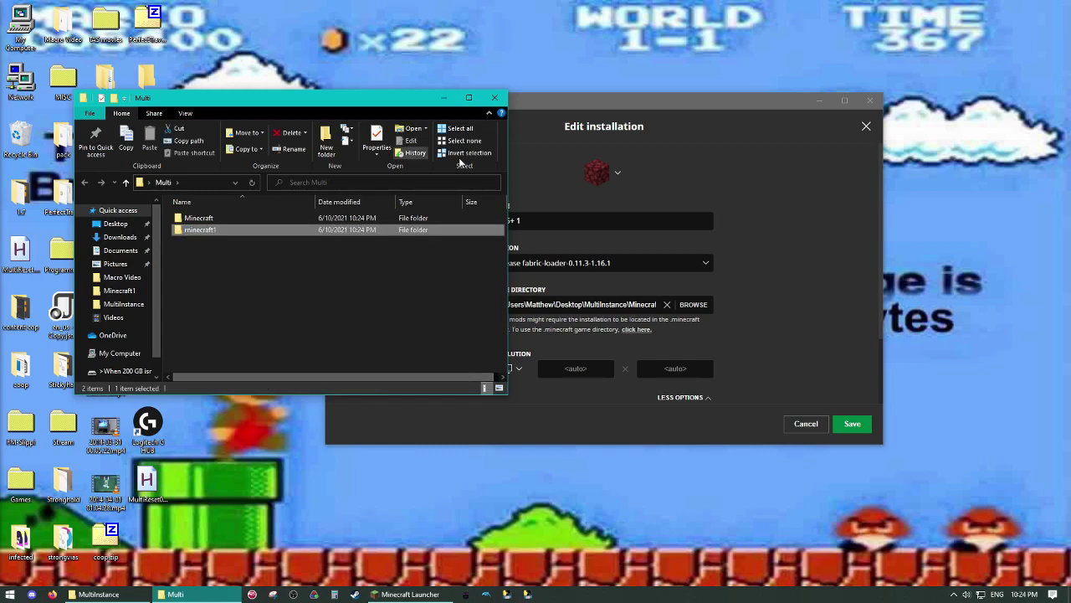
pyautogui.click(498, 102)
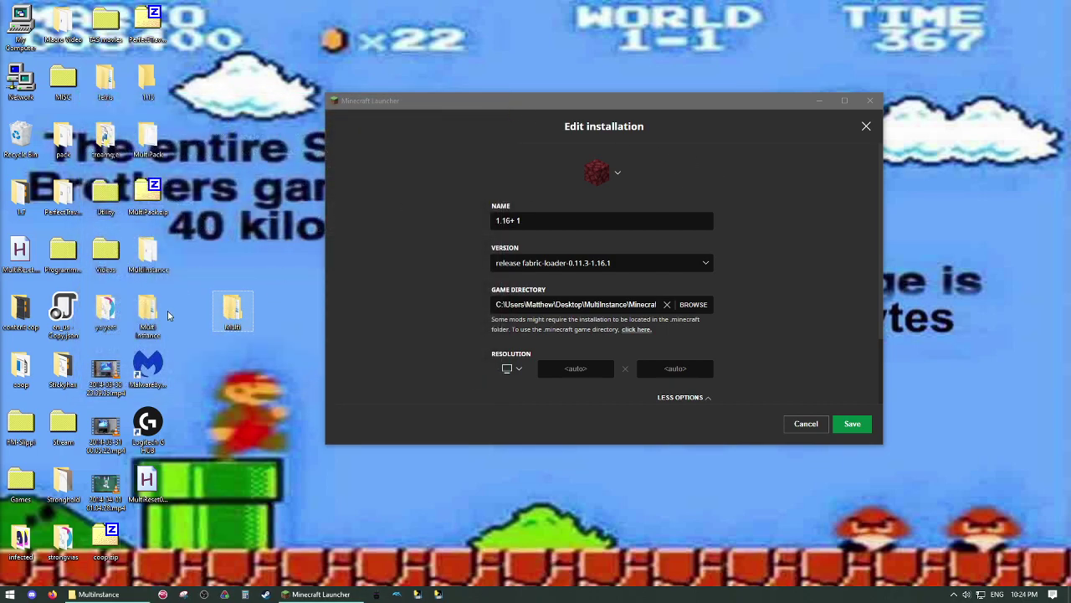
# Move the Multi Instance folder to an open spot on the desktop and save the 1.16+ 1 installation
pyautogui.moveTo(163, 311); pyautogui.dragTo(240, 314)
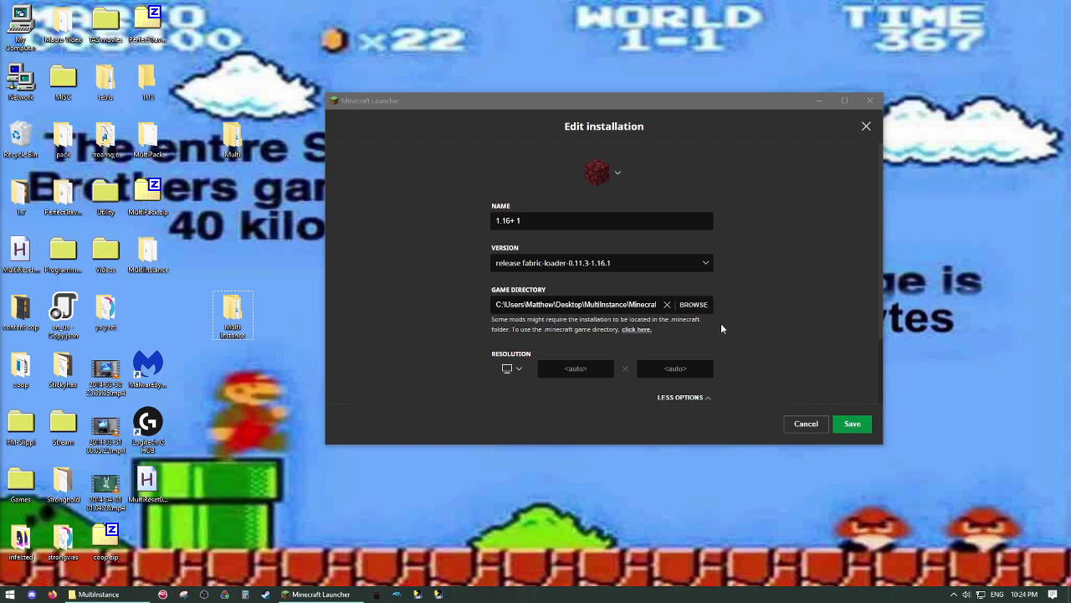
pyautogui.click(847, 425)
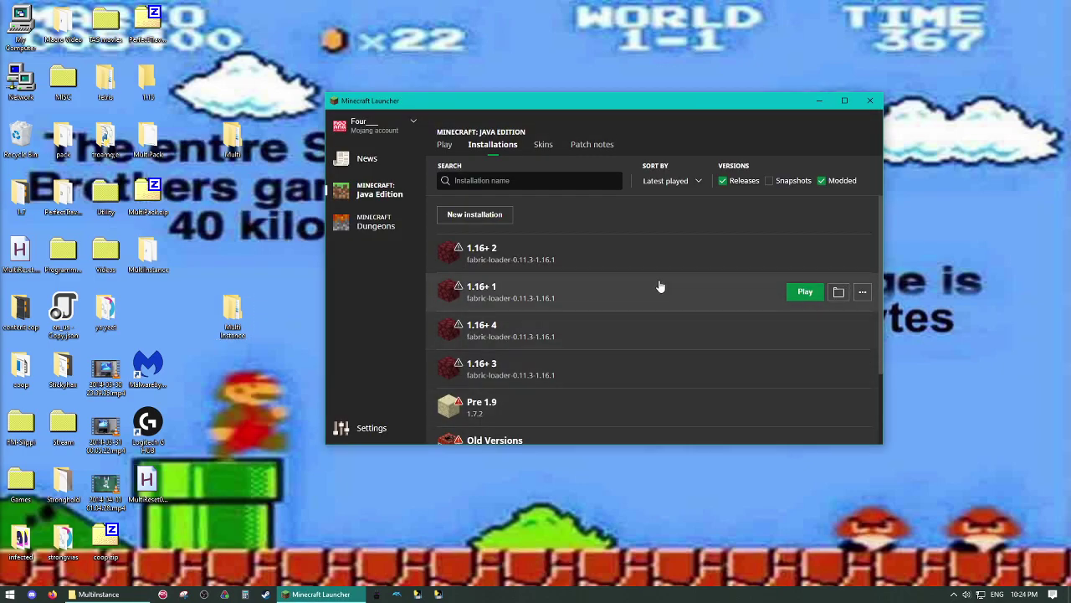
# Edit the 1.16+ 2 installation, choose the Minecraft1 folder in MultiInstance as its game directory, and save it
pyautogui.click(862, 252)
pyautogui.click(856, 280)
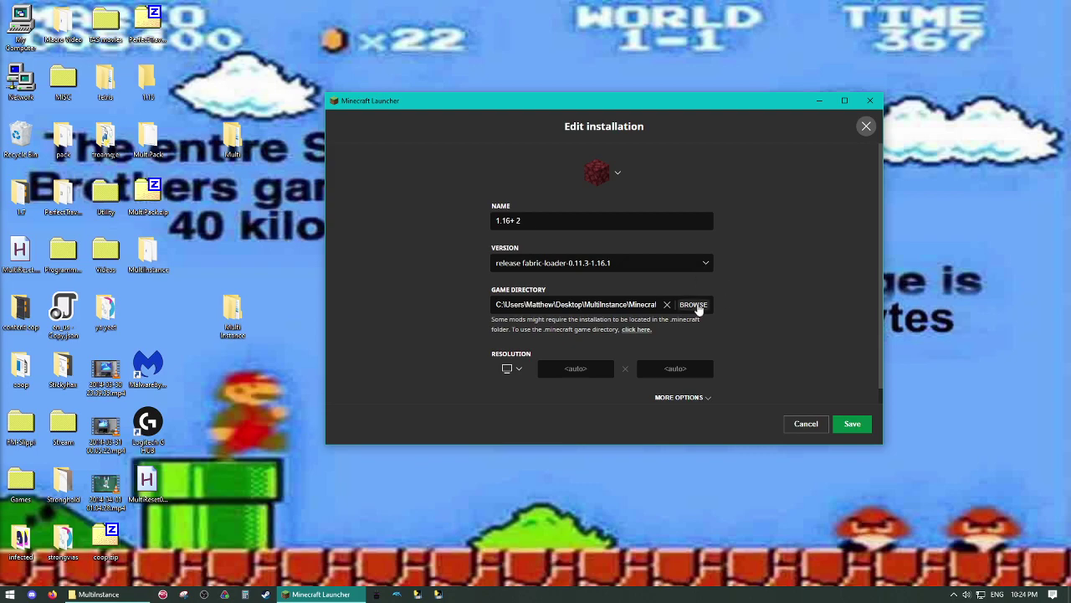
pyautogui.click(698, 306)
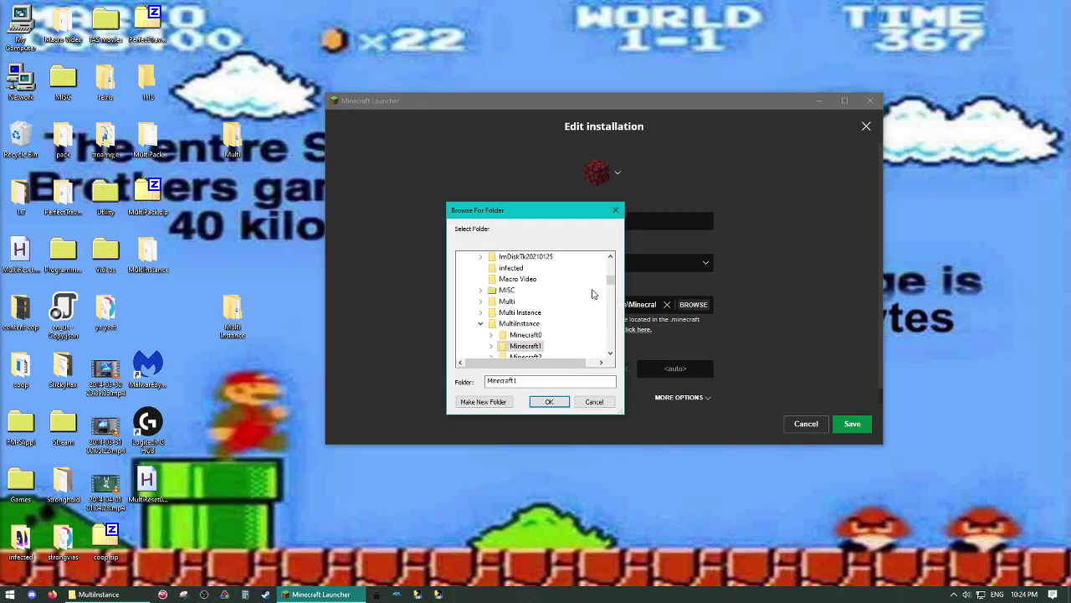
pyautogui.scroll(-1, 521, 331)
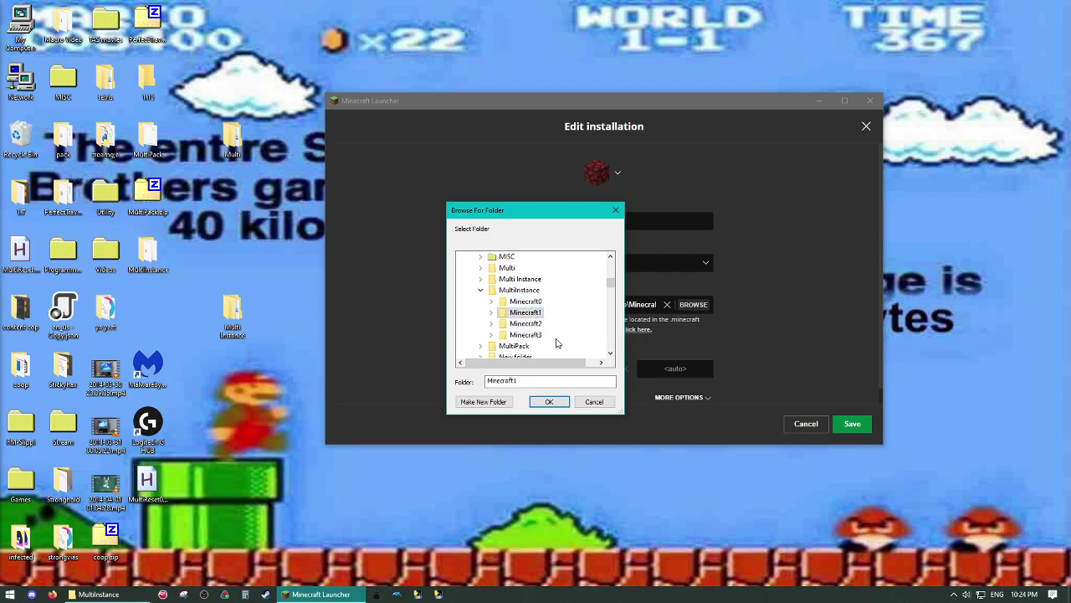
pyautogui.click(549, 402)
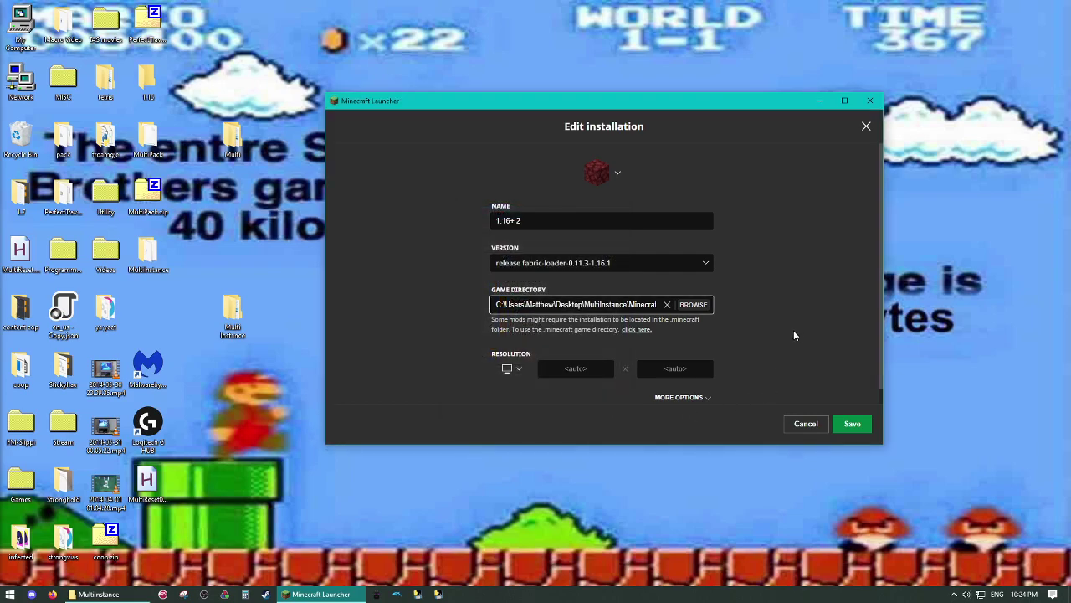
pyautogui.click(837, 424)
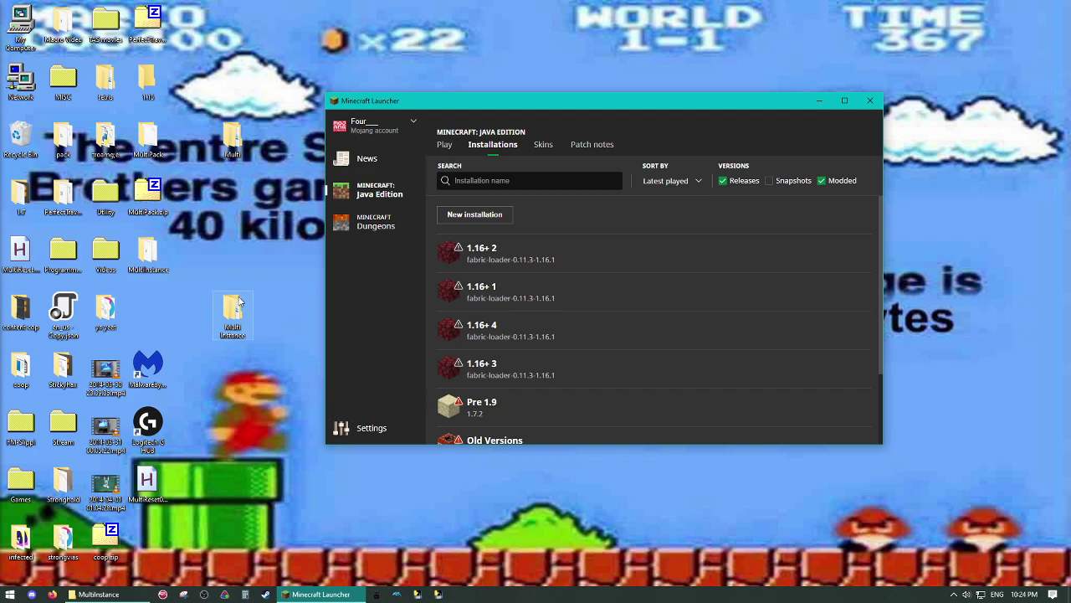
# Launch the 1.16+ 1 installation once and close the Minecraft game window
pyautogui.click(808, 295)
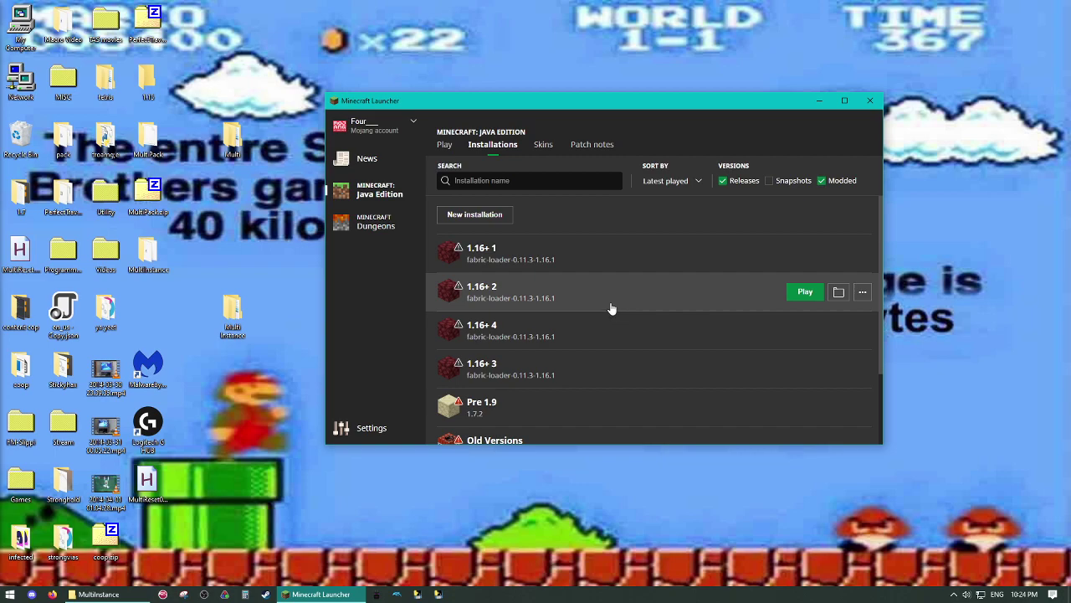
pyautogui.click(648, 331)
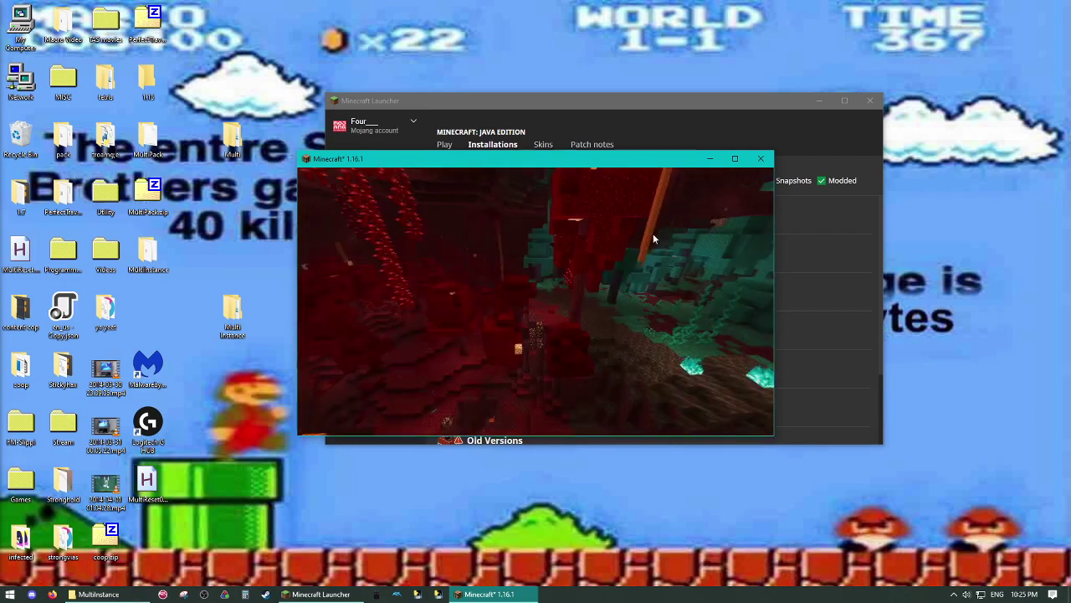
pyautogui.click(760, 159)
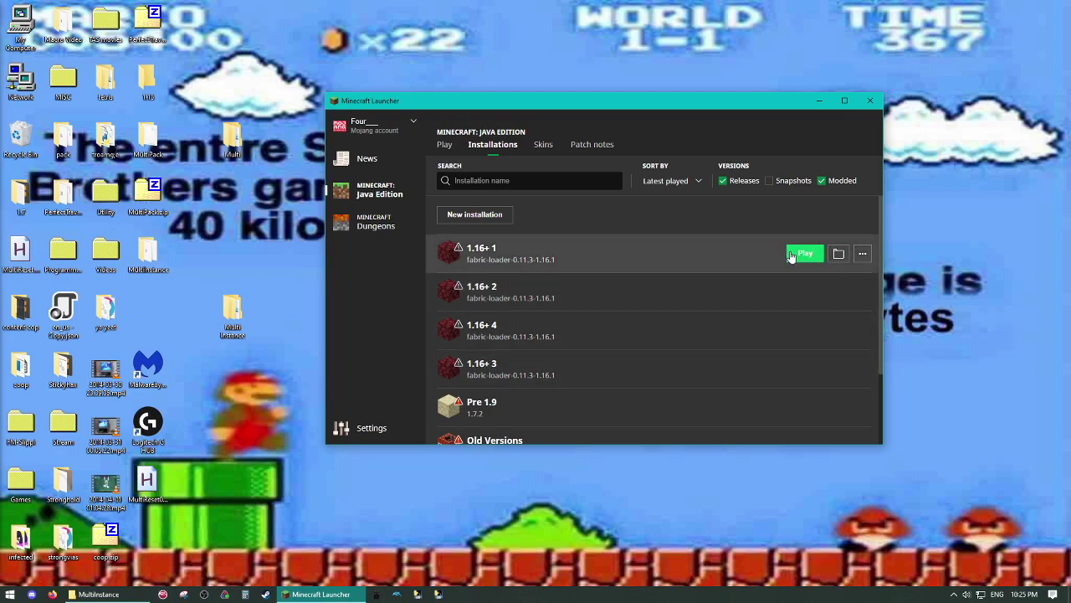
# Check the contents of the Multi Instance folder, close it, and open the MultiInstance folder on the desktop
pyautogui.doubleClick(232, 311)
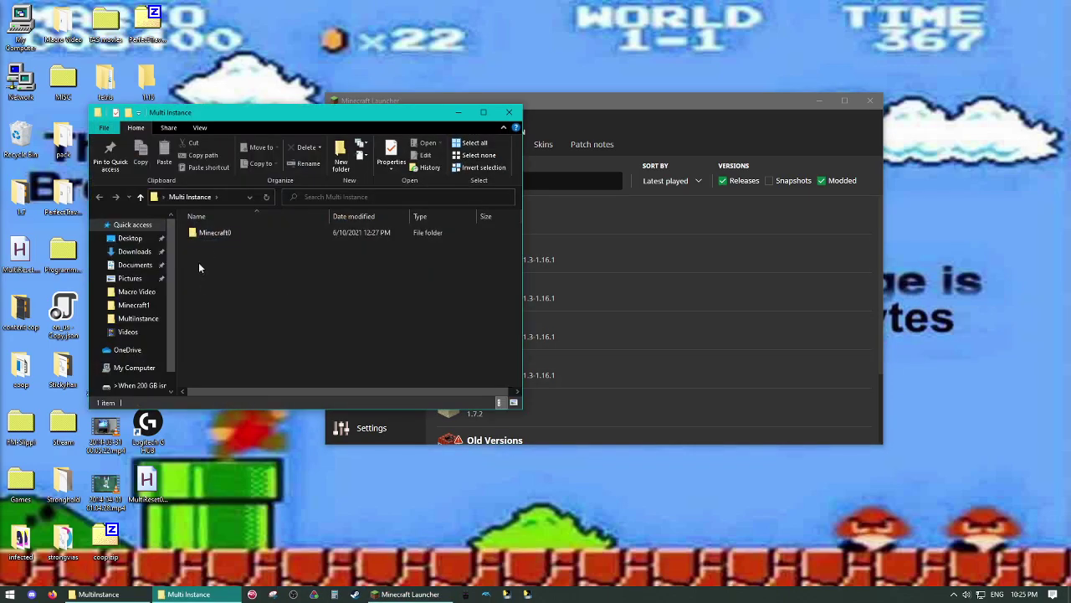
pyautogui.click(510, 113)
pyautogui.doubleClick(233, 316)
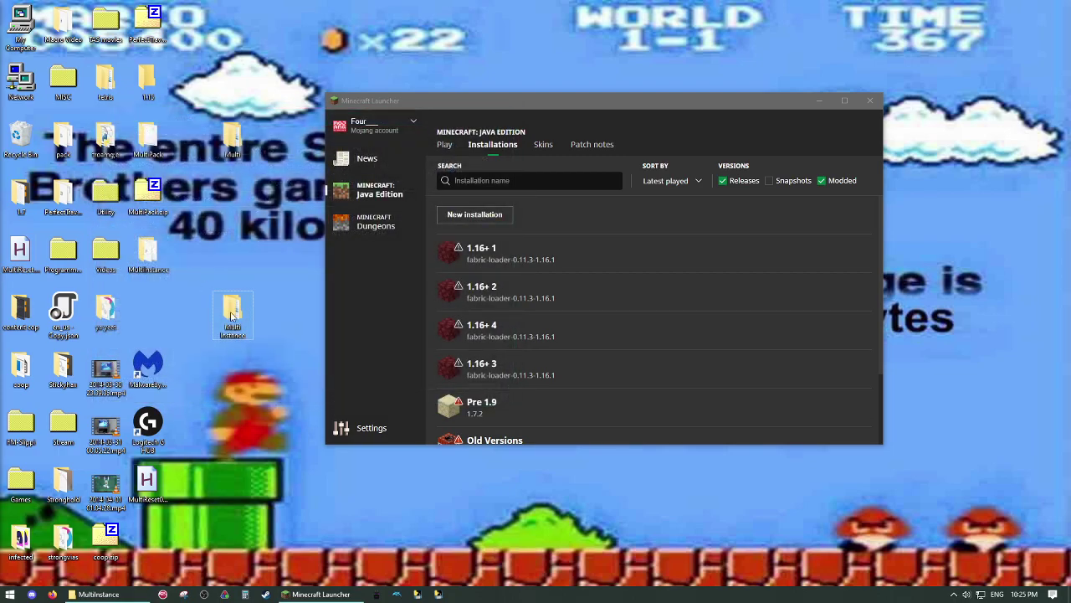
pyautogui.click(519, 129)
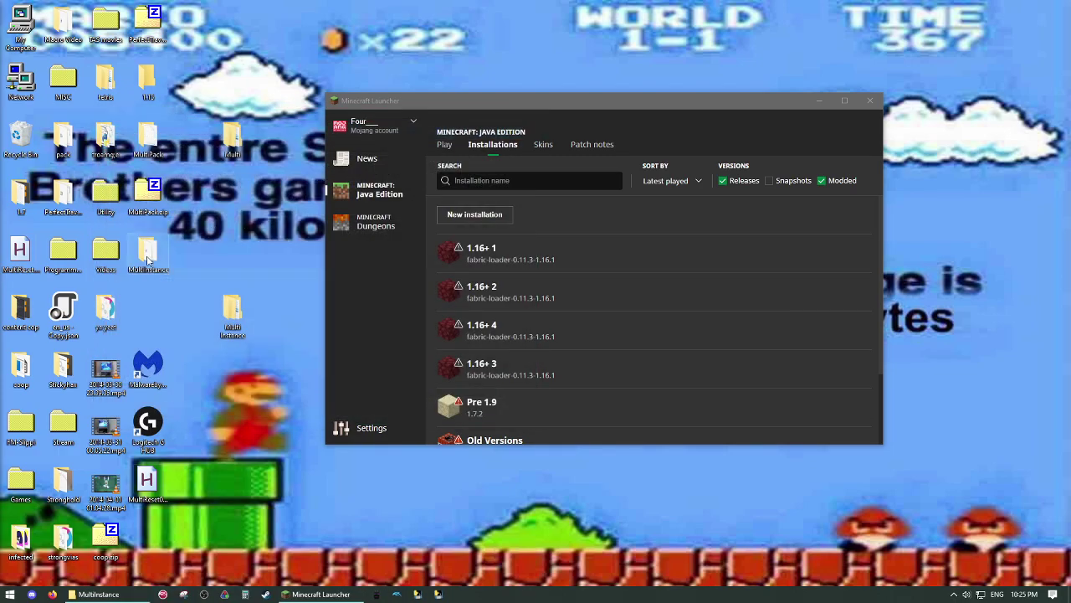
pyautogui.doubleClick(148, 256)
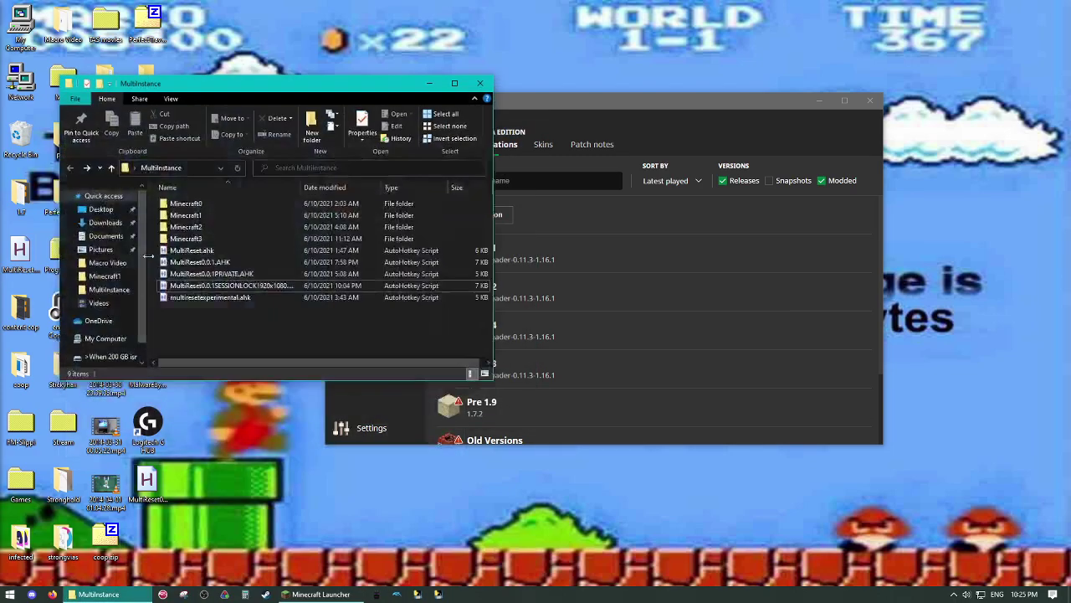
# Open the Minecraft1 folder and, in a second window beside it, the .minecraft folder from %appdata%
pyautogui.doubleClick(205, 216)
pyautogui.scroll(-3, 209, 293)
pyautogui.scroll(3, 226, 261)
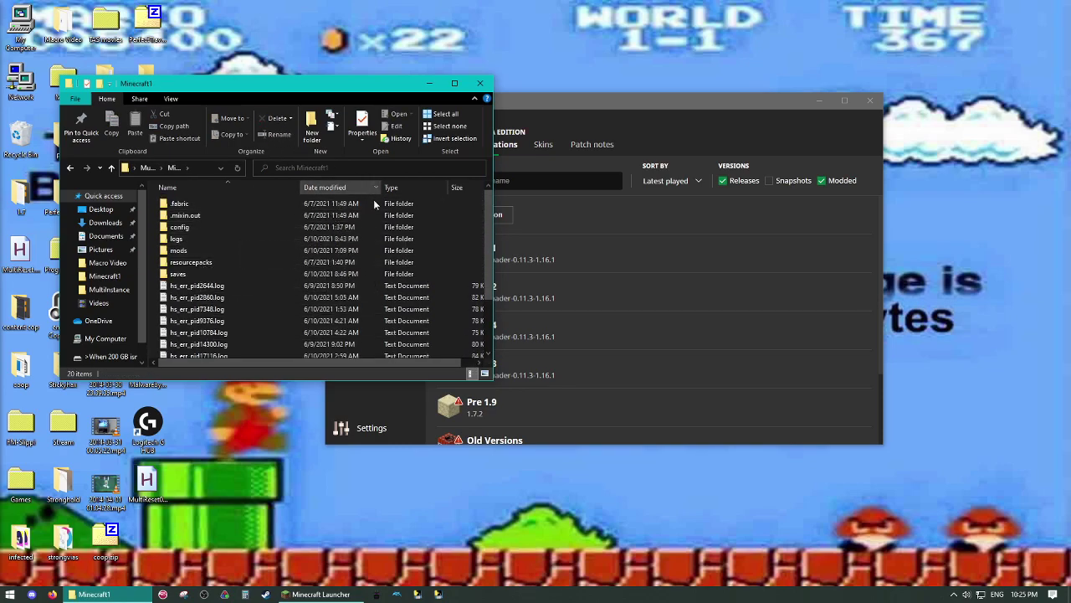
pyautogui.press('super+r')
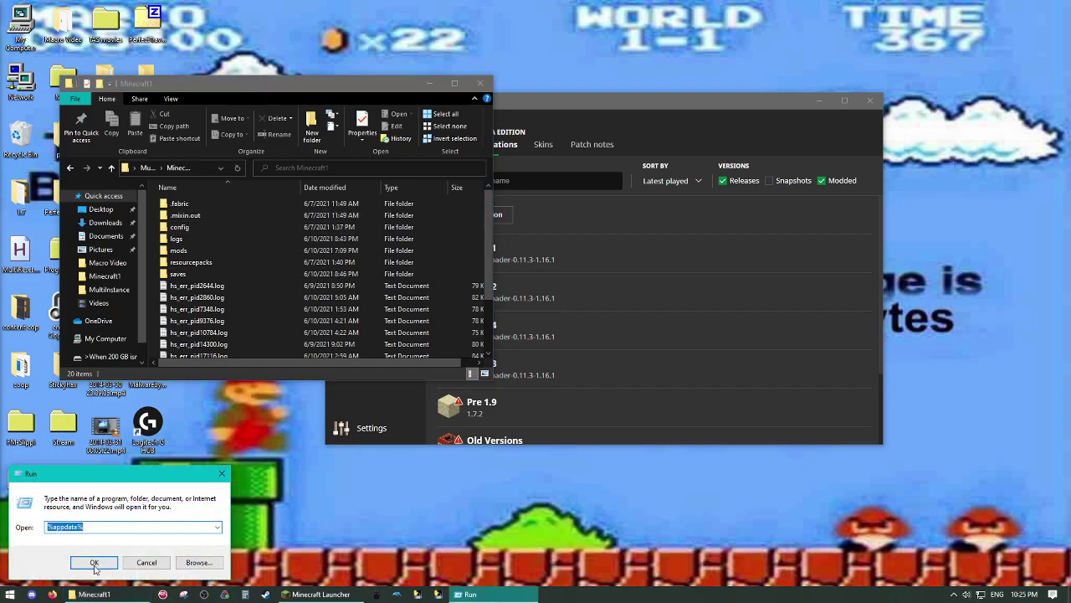
pyautogui.press('Return')
pyautogui.doubleClick(283, 258)
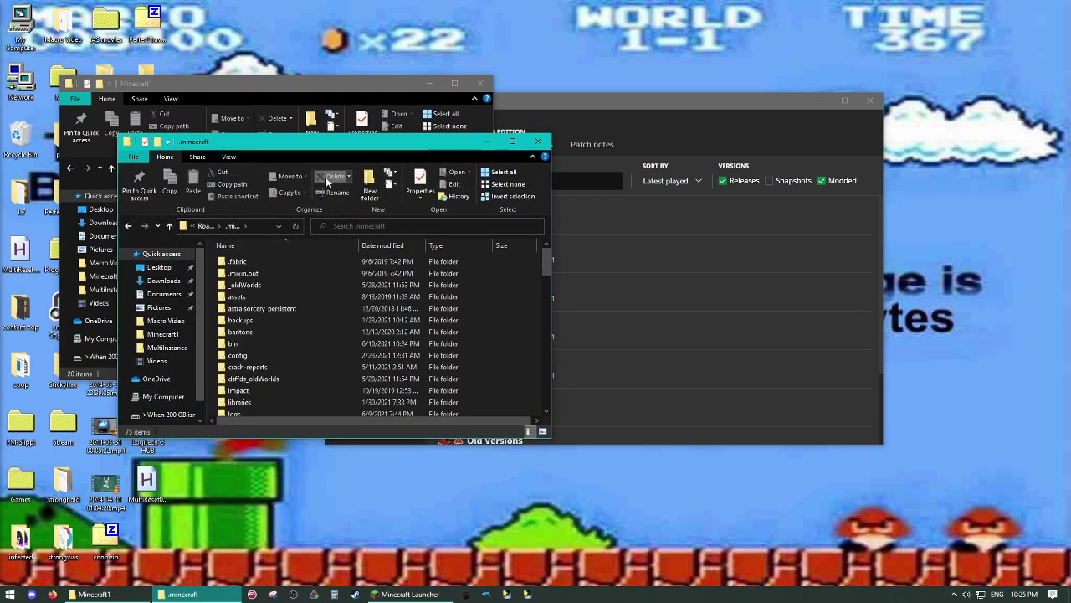
pyautogui.moveTo(343, 145); pyautogui.dragTo(701, 115)
# Copy options.txt from the .minecraft folder into Minecraft1, replacing the existing file
pyautogui.scroll(-2, 272, 216)
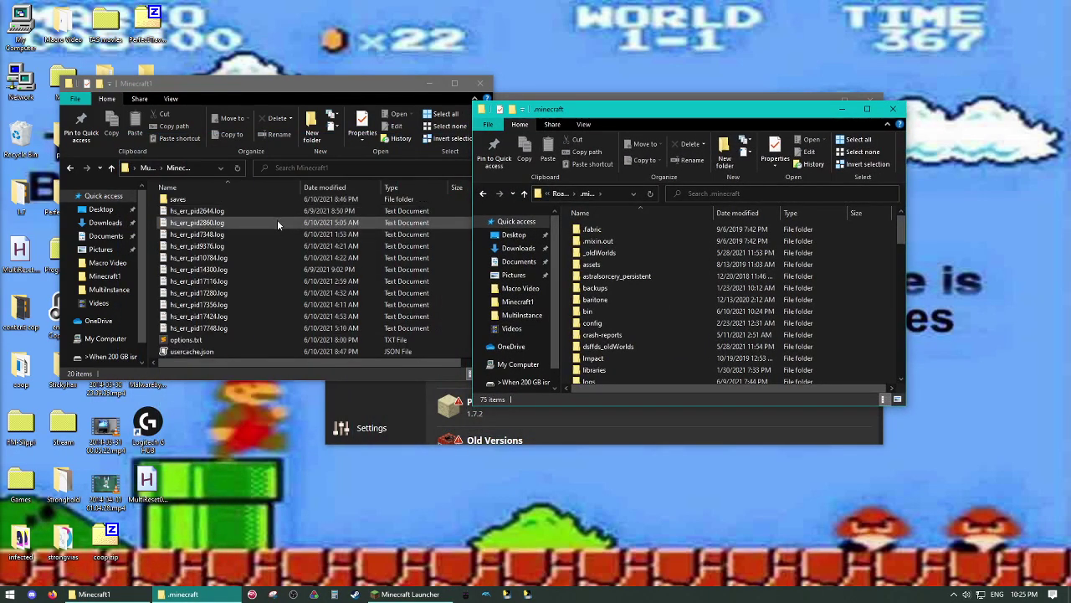
pyautogui.scroll(2, 293, 251)
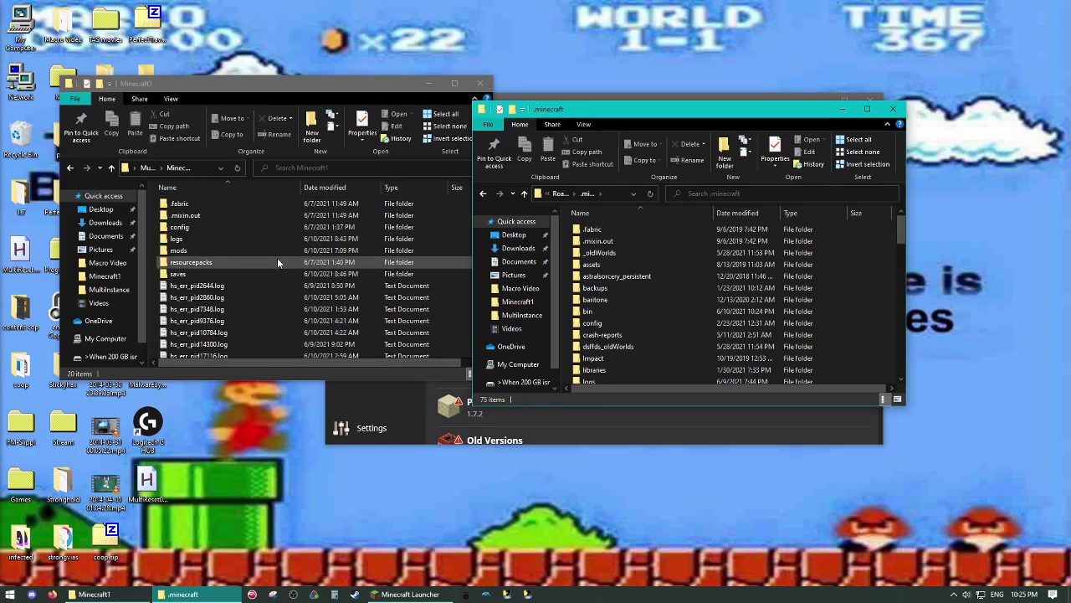
pyautogui.scroll(-3, 624, 318)
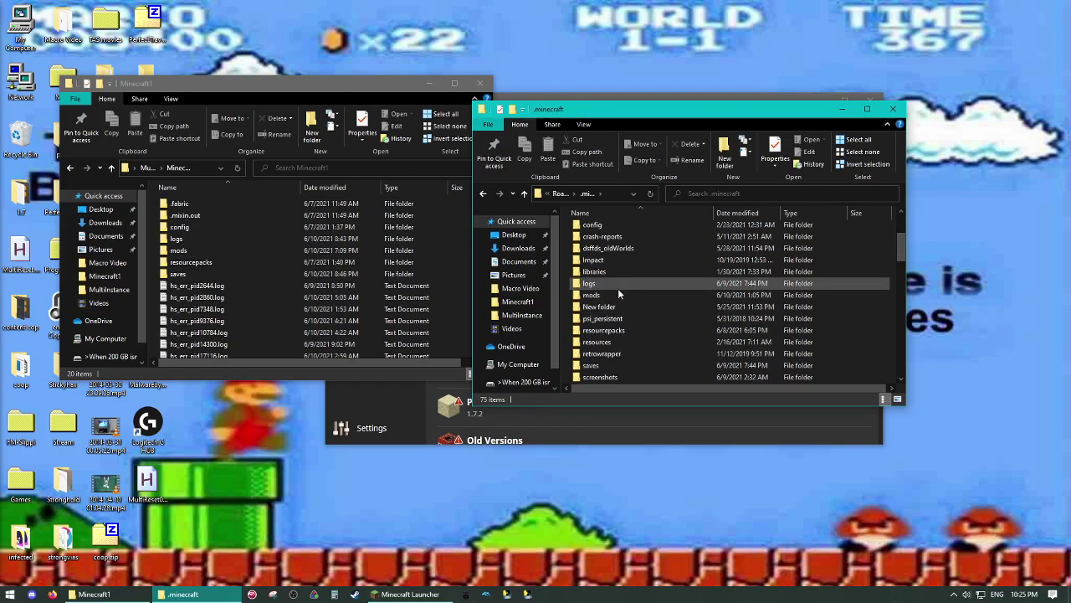
pyautogui.scroll(-5, 619, 302)
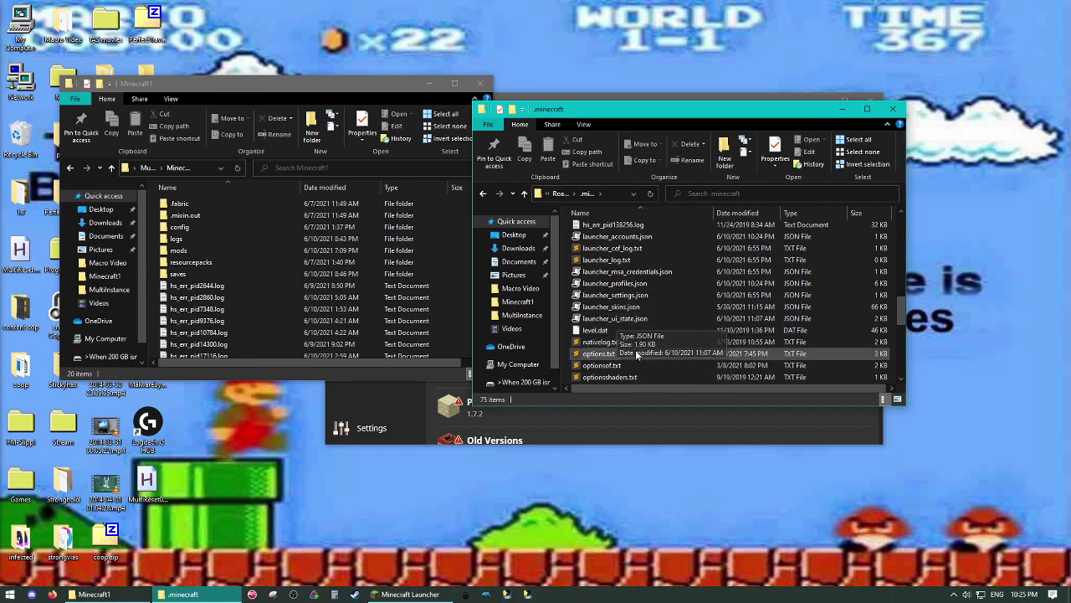
pyautogui.click(604, 354)
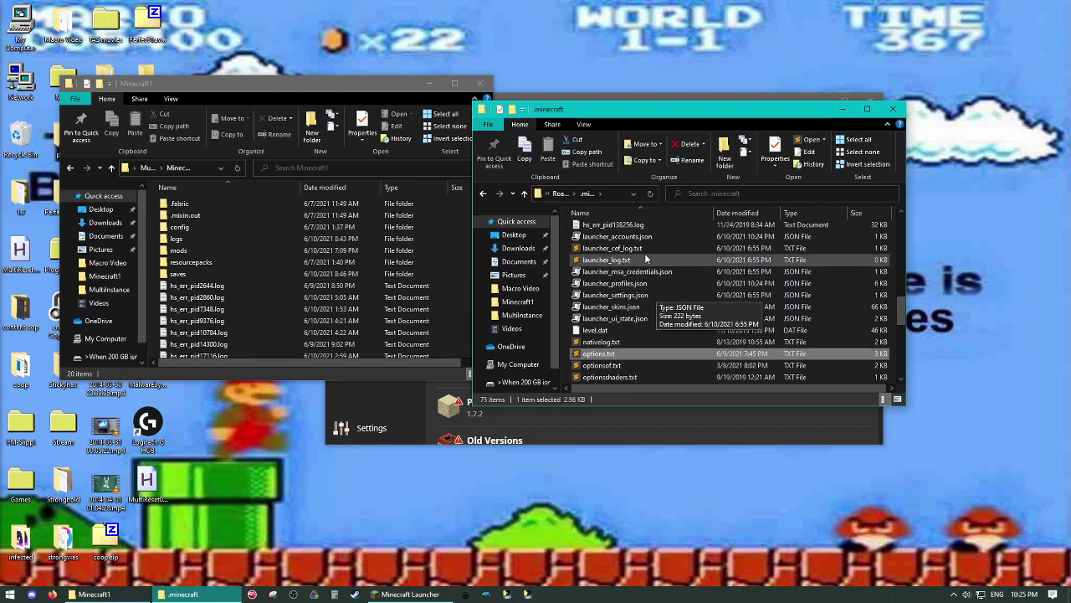
pyautogui.click(154, 295)
pyautogui.hotkey('ctrl', 'v')
pyautogui.click(498, 210)
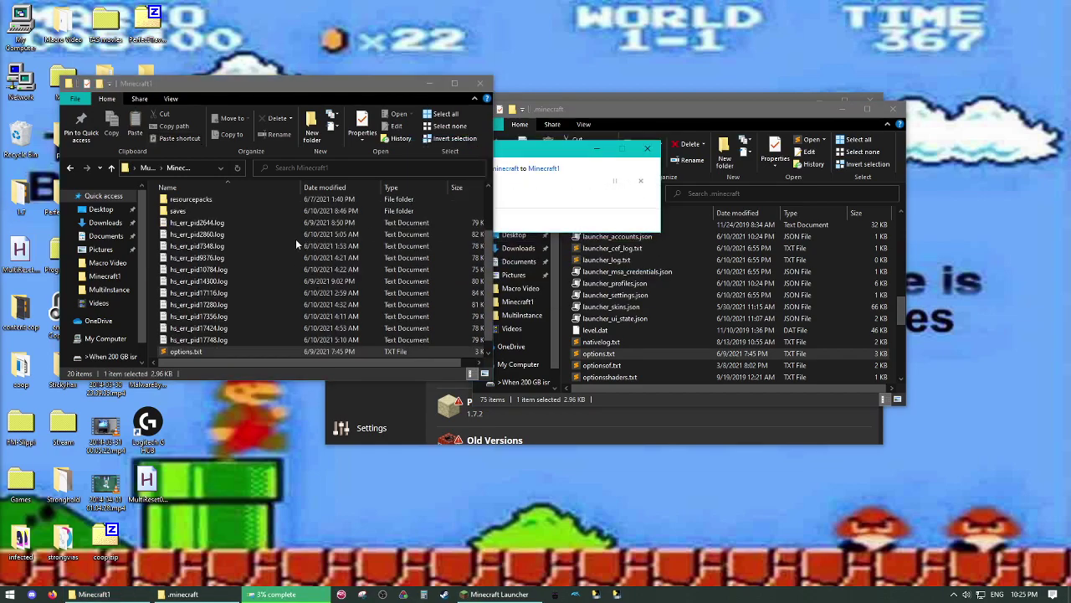
# Go back to MultiInstance and paste options.txt into the Minecraft2 folder, replacing the existing file
pyautogui.hotkey('alt', 'Left')
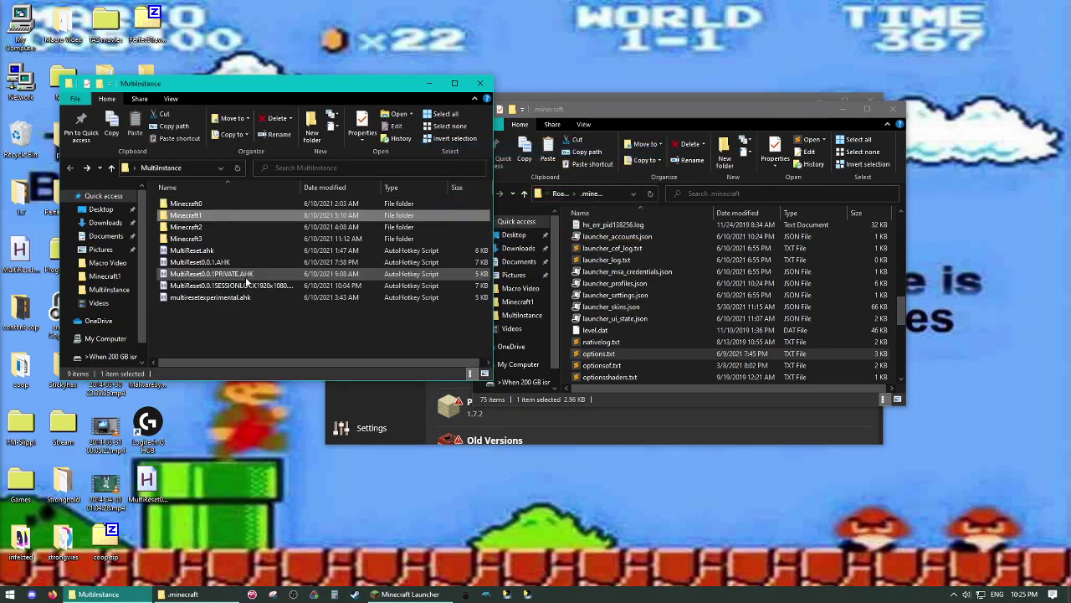
pyautogui.doubleClick(216, 226)
pyautogui.hotkey('ctrl', 'v')
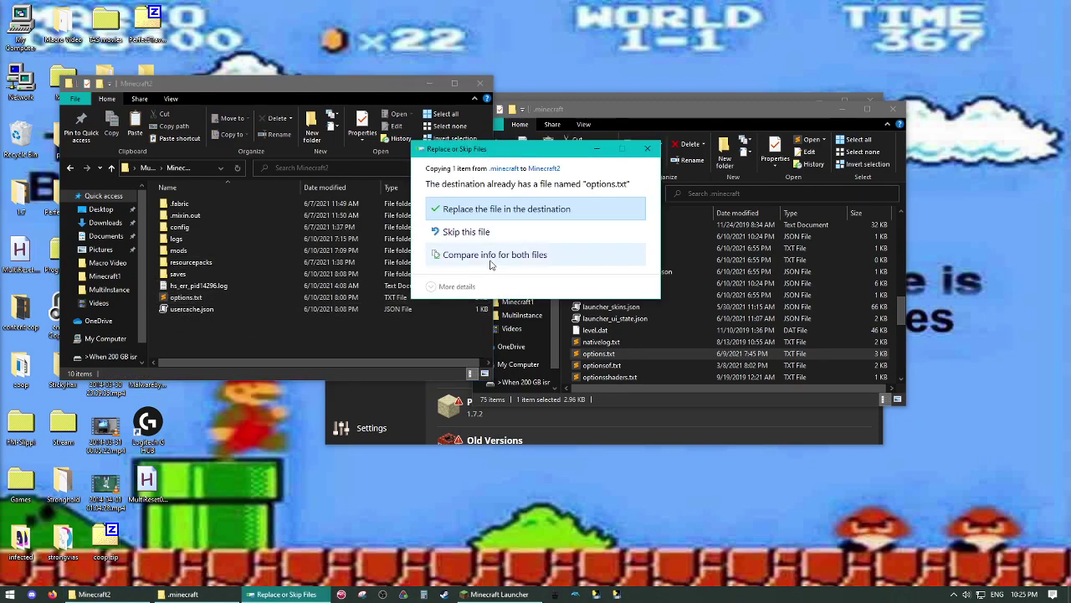
pyautogui.click(491, 220)
pyautogui.click(311, 336)
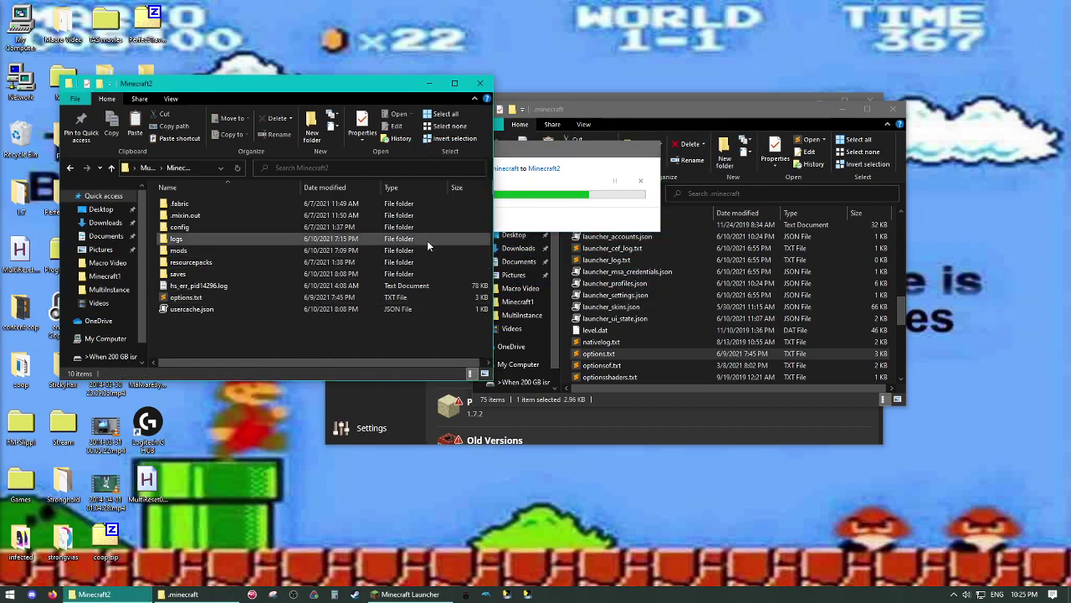
# Paste the copied options.txt into the Minecraft3 folder as well, replacing the file there
pyautogui.hotkey('alt', 'Left')
pyautogui.doubleClick(200, 240)
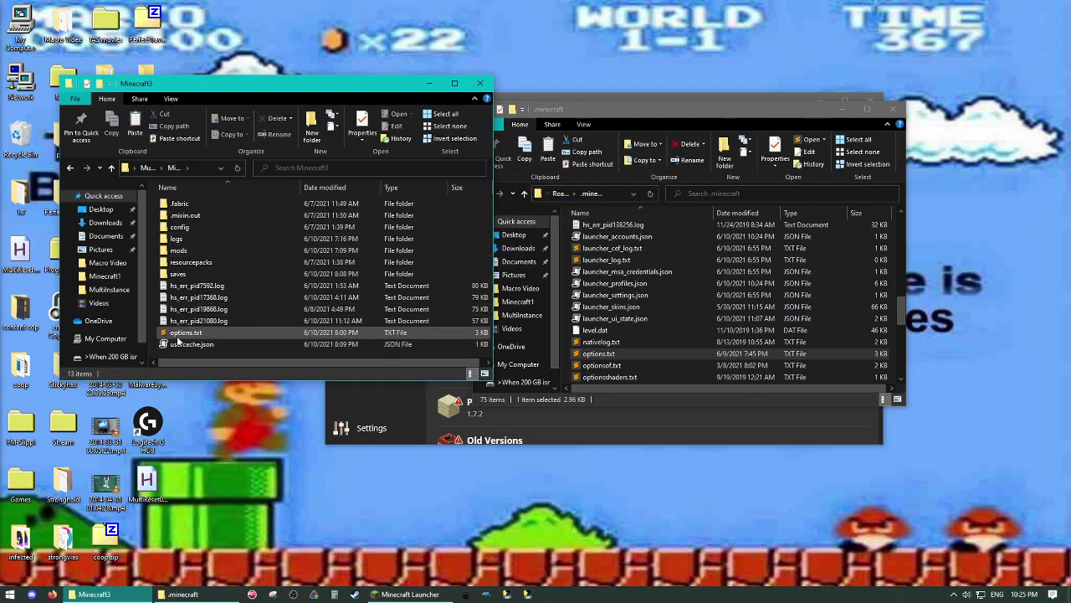
pyautogui.hotkey('ctrl', 'v')
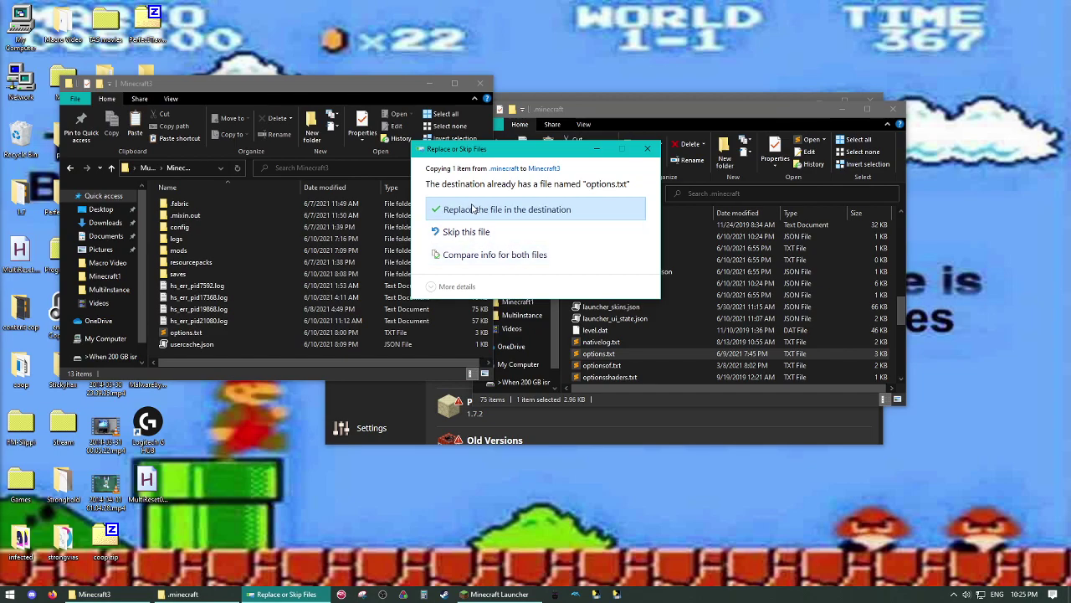
pyautogui.click(430, 211)
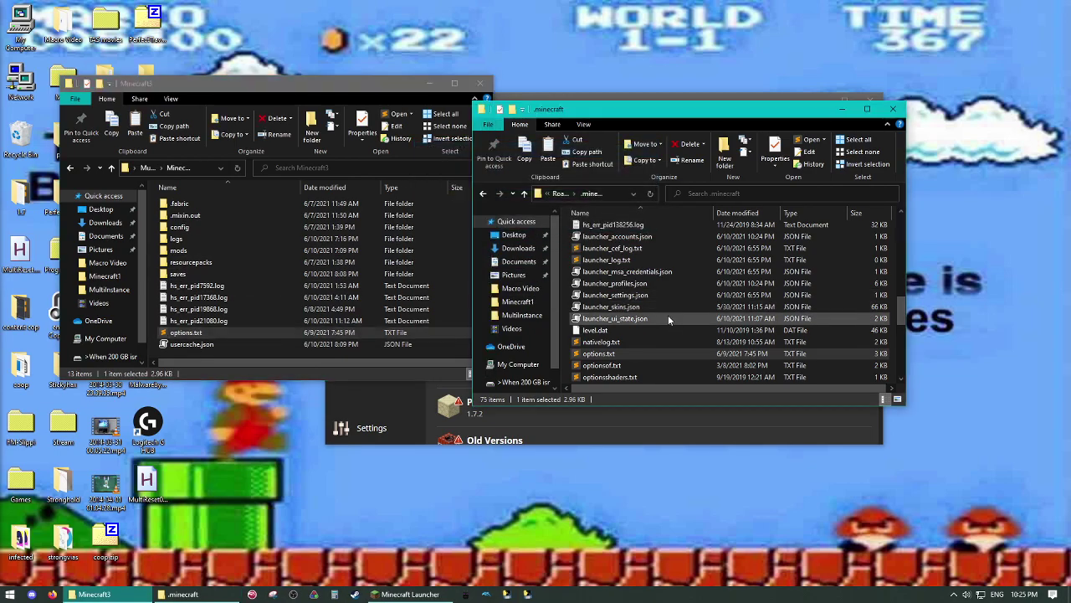
# Compare the mod files in the .minecraft mods folder with those in Minecraft3's mods folder, and return to both parent folders
pyautogui.scroll(12, 668, 315)
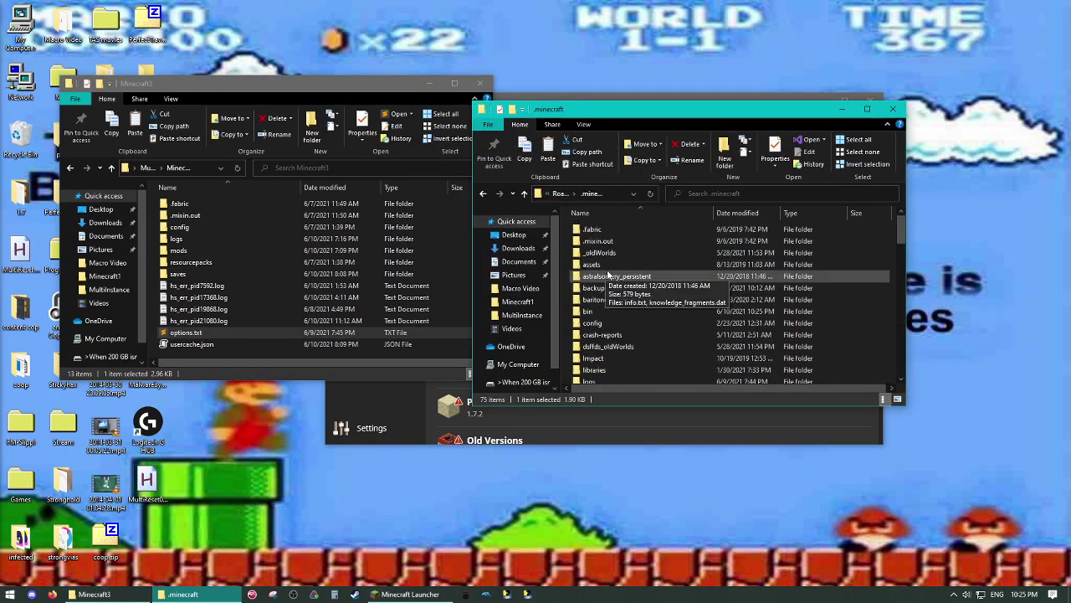
pyautogui.scroll(-2, 607, 306)
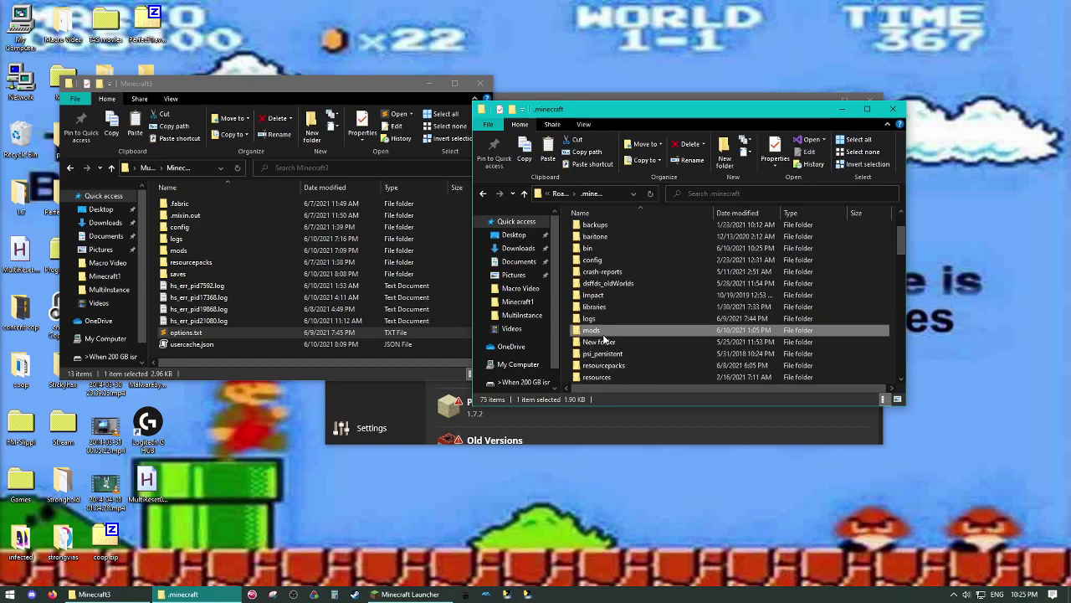
pyautogui.doubleClick(603, 331)
pyautogui.moveTo(629, 324); pyautogui.dragTo(567, 200)
pyautogui.doubleClick(200, 250)
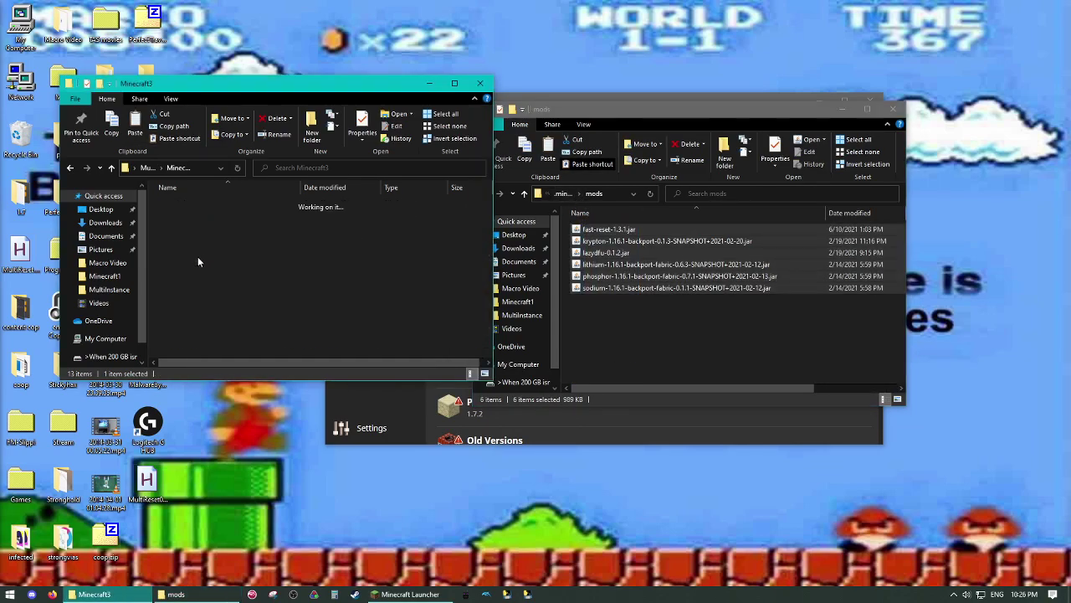
pyautogui.doubleClick(191, 276)
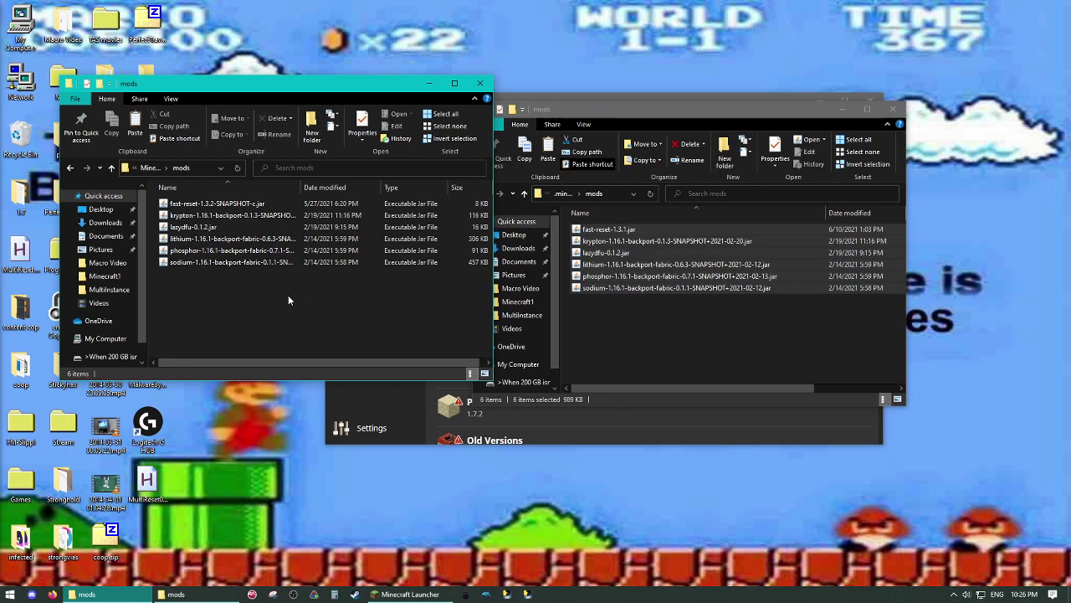
pyautogui.press('BackSpace')
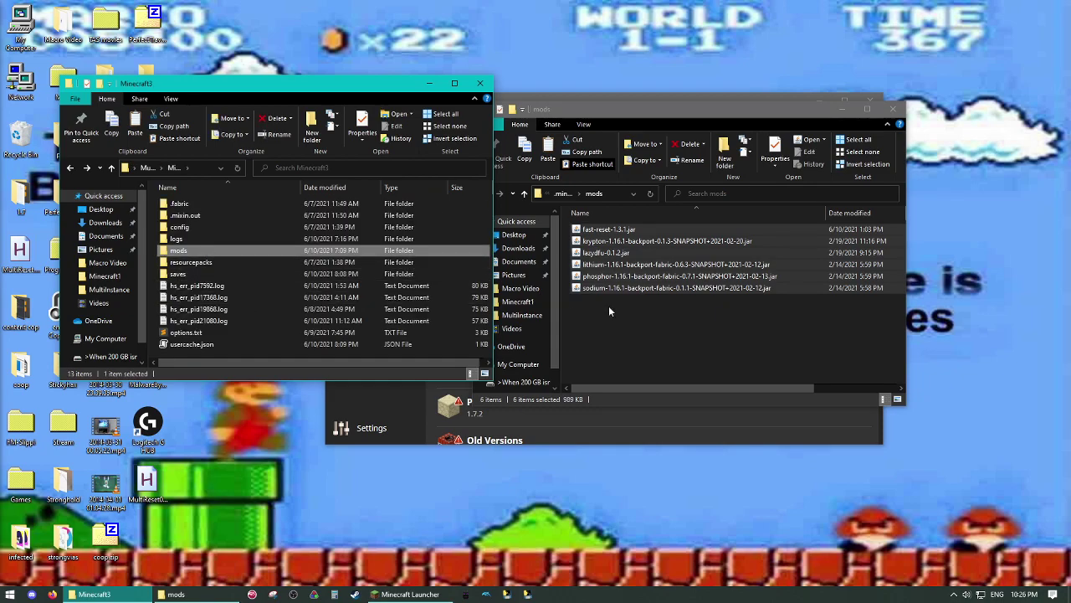
pyautogui.click(610, 311)
pyautogui.press('BackSpace')
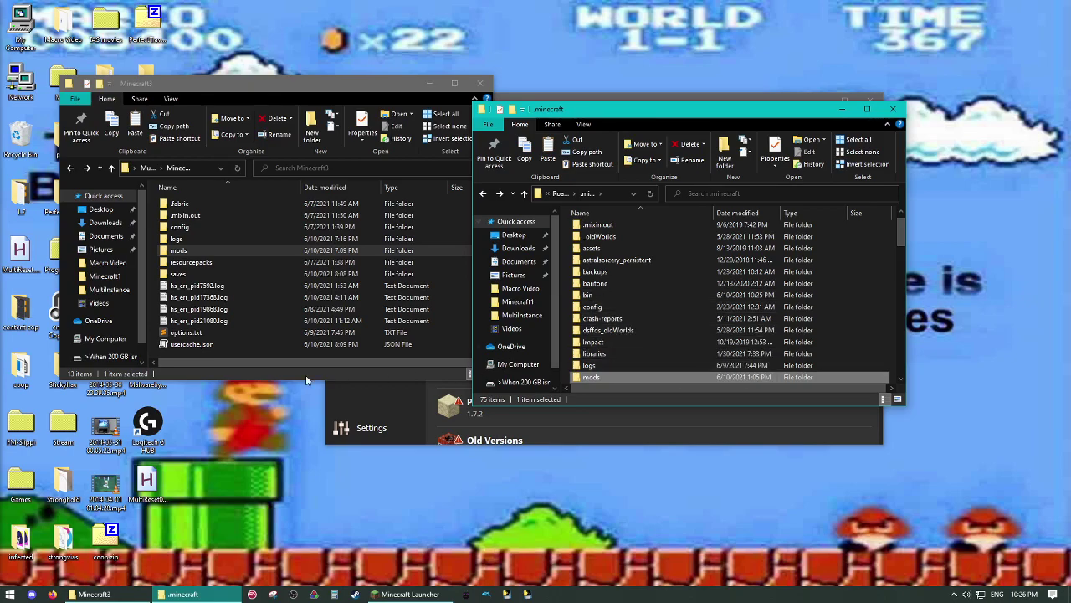
# Check the resourcepacks folders of Minecraft3, Minecraft2 and Minecraft1 for the resource pack, and return to MultiInstance
pyautogui.moveTo(270, 84); pyautogui.dragTo(533, 110)
pyautogui.click(224, 231)
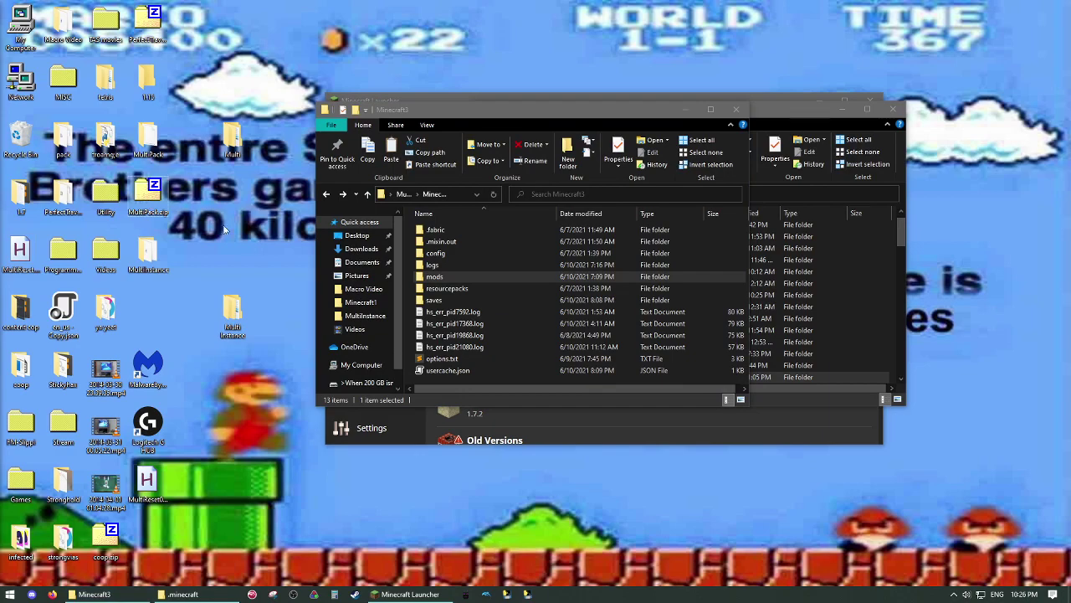
pyautogui.doubleClick(526, 288)
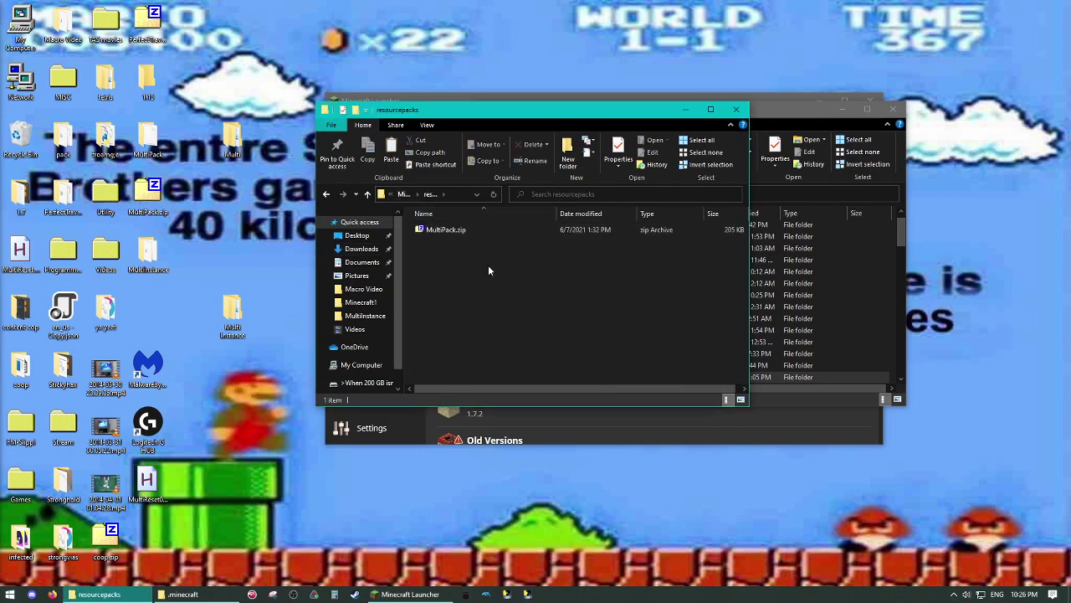
pyautogui.hotkey('alt', 'Left')
pyautogui.hotkey('alt', 'Left')
pyautogui.doubleClick(460, 252)
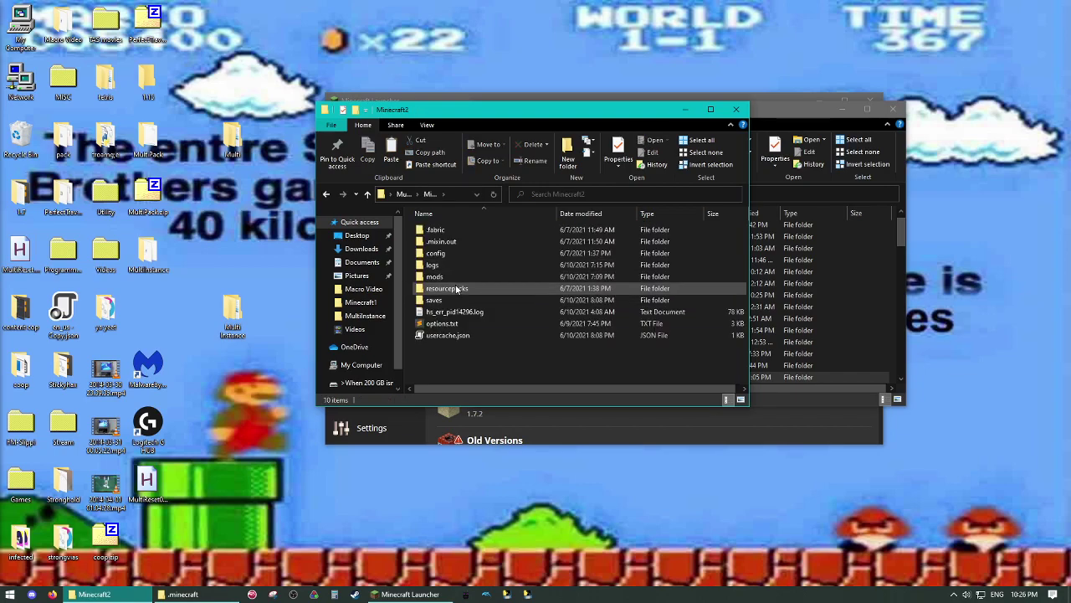
pyautogui.doubleClick(458, 287)
pyautogui.hotkey('alt', 'Left')
pyautogui.hotkey('alt', 'Left')
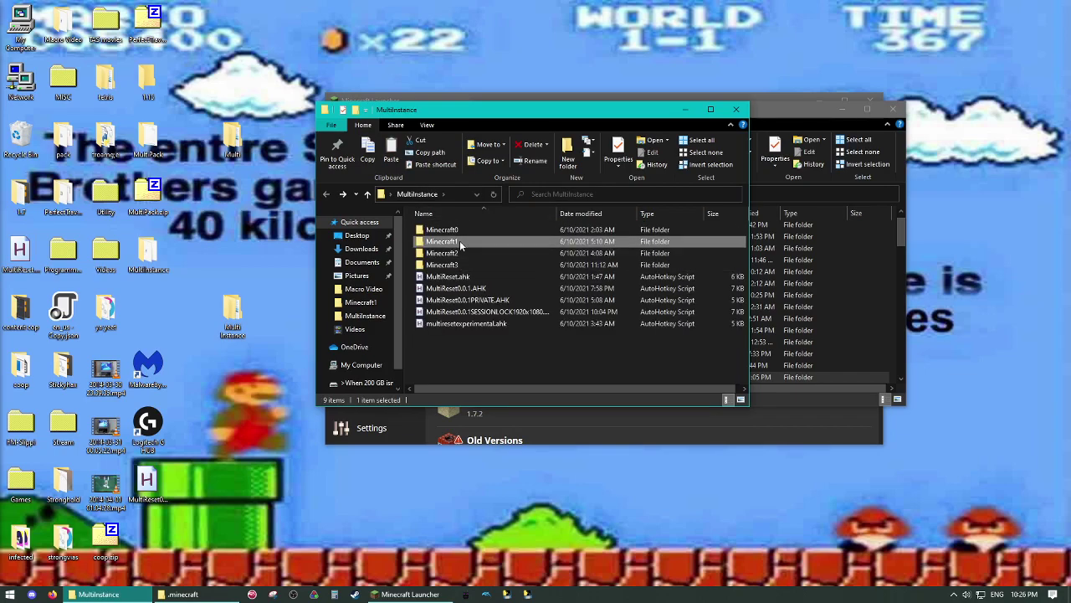
pyautogui.doubleClick(460, 243)
pyautogui.doubleClick(458, 288)
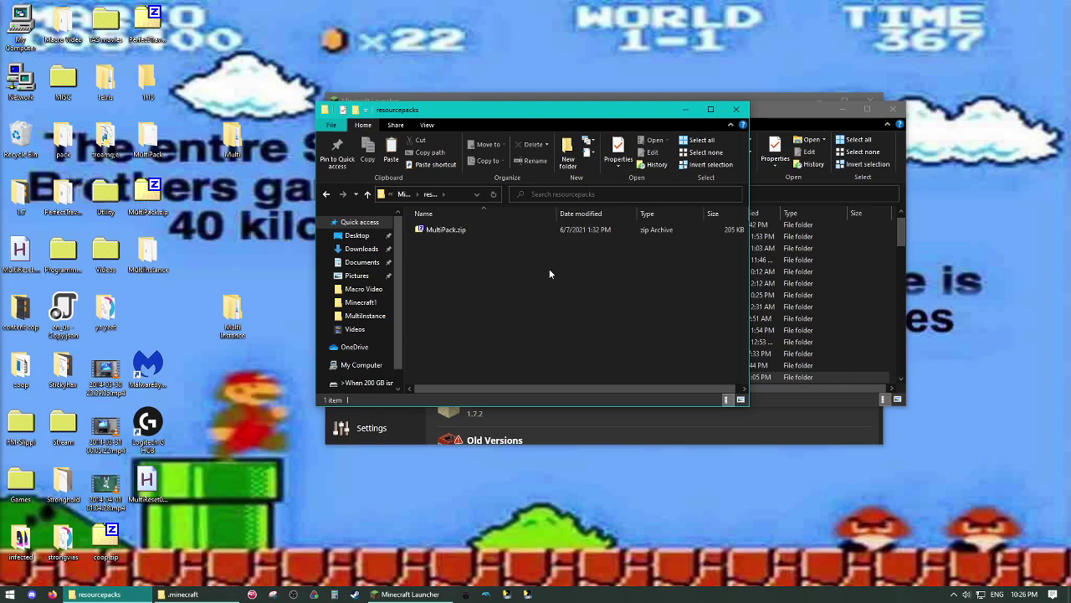
pyautogui.press('BackSpace')
pyautogui.press('BackSpace')
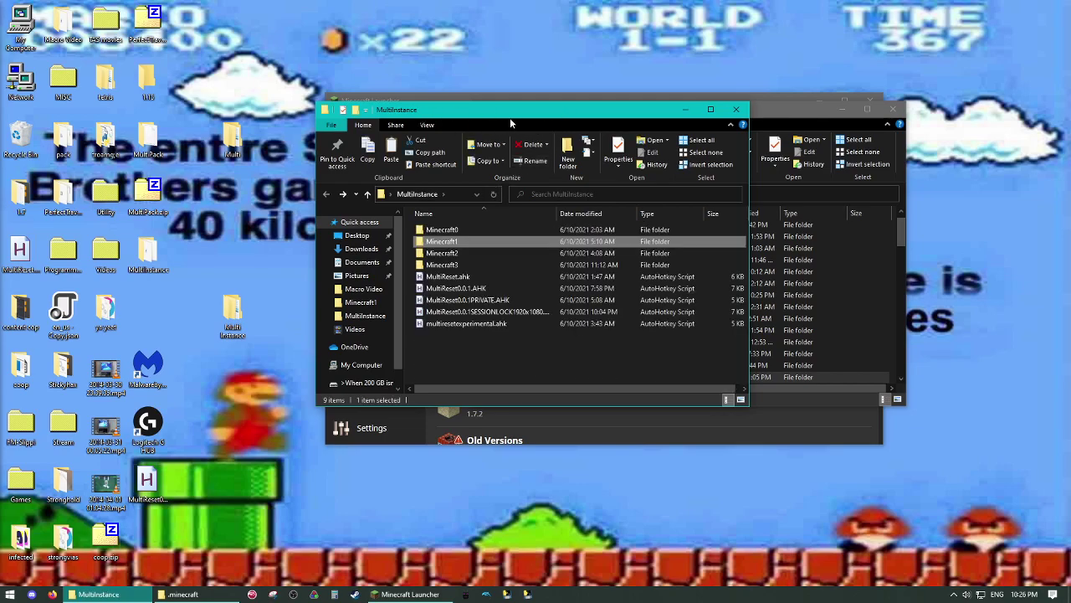
# Arrange the MultiInstance and .minecraft windows side by side and open the saves folder inside Minecraft3
pyautogui.moveTo(510, 116); pyautogui.dragTo(342, 109)
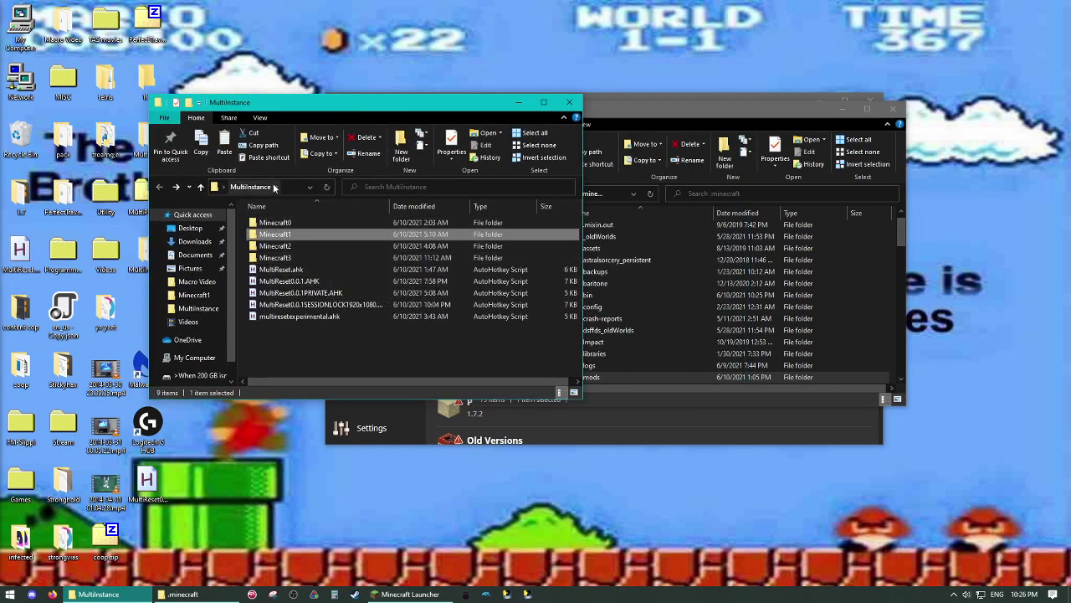
pyautogui.click(653, 126)
pyautogui.scroll(1, 619, 276)
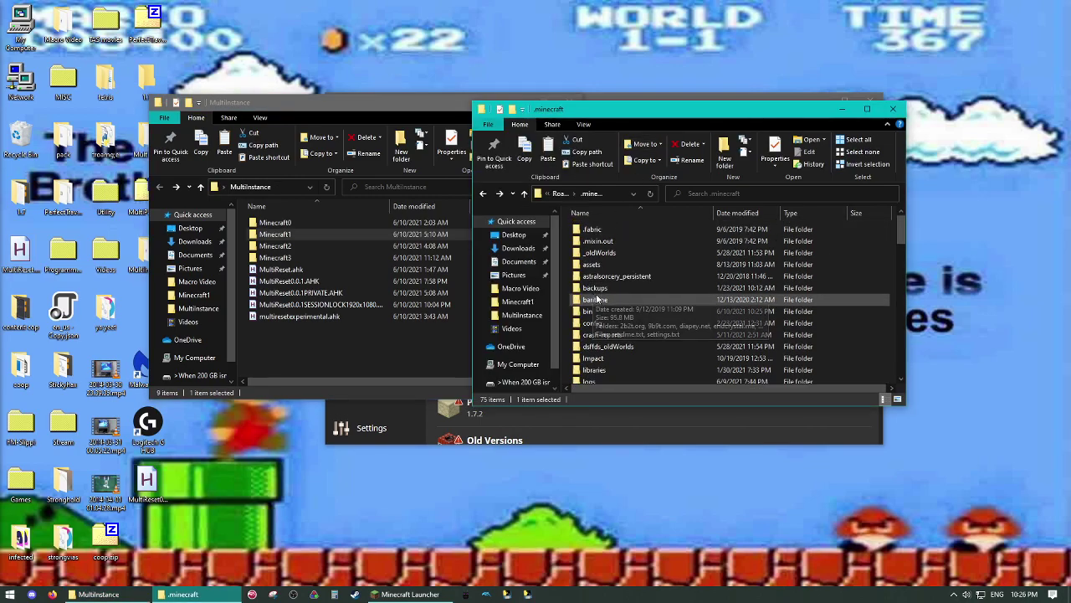
pyautogui.scroll(-1, 604, 318)
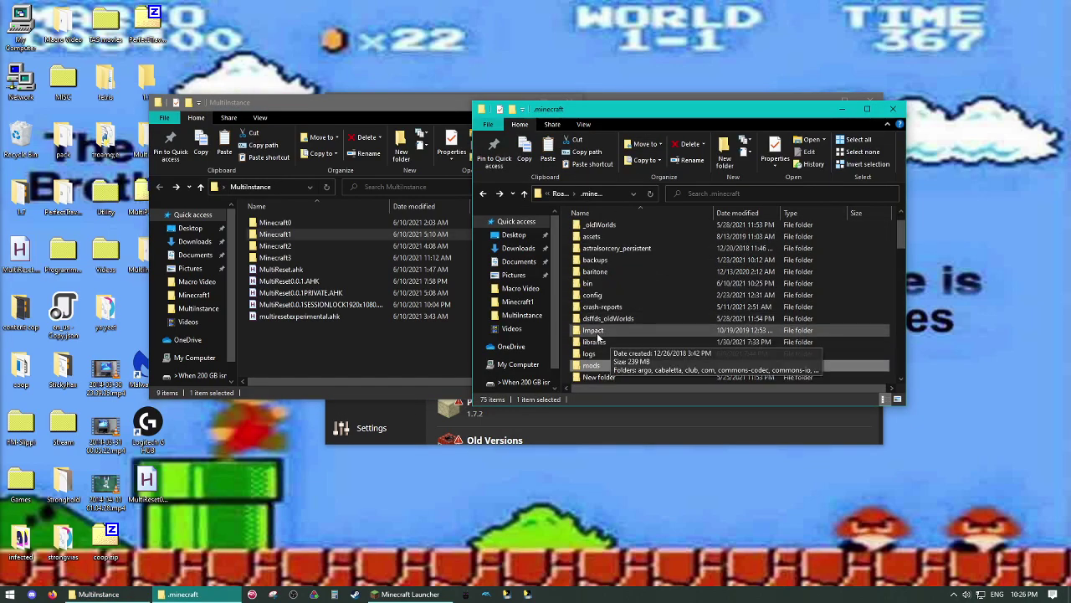
pyautogui.click(325, 346)
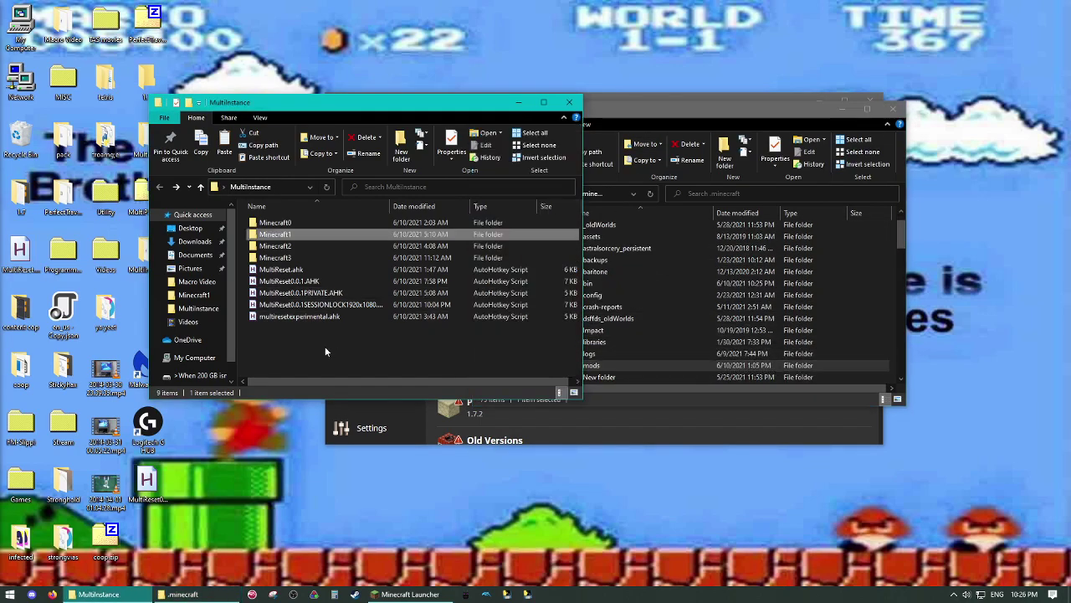
pyautogui.doubleClick(292, 236)
pyautogui.hotkey('alt', 'Left')
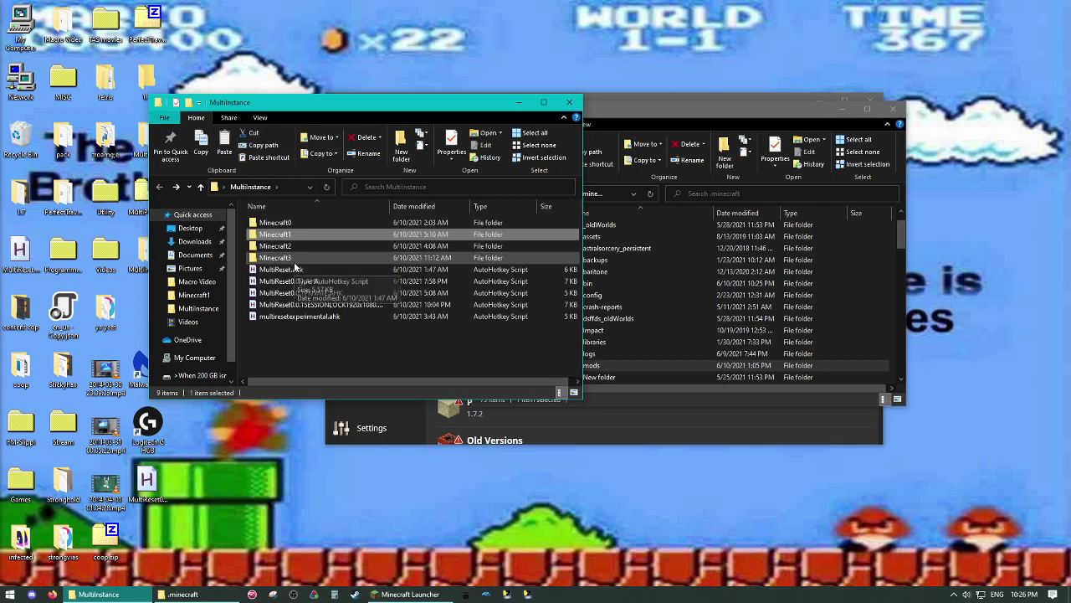
pyautogui.doubleClick(294, 260)
pyautogui.doubleClick(272, 293)
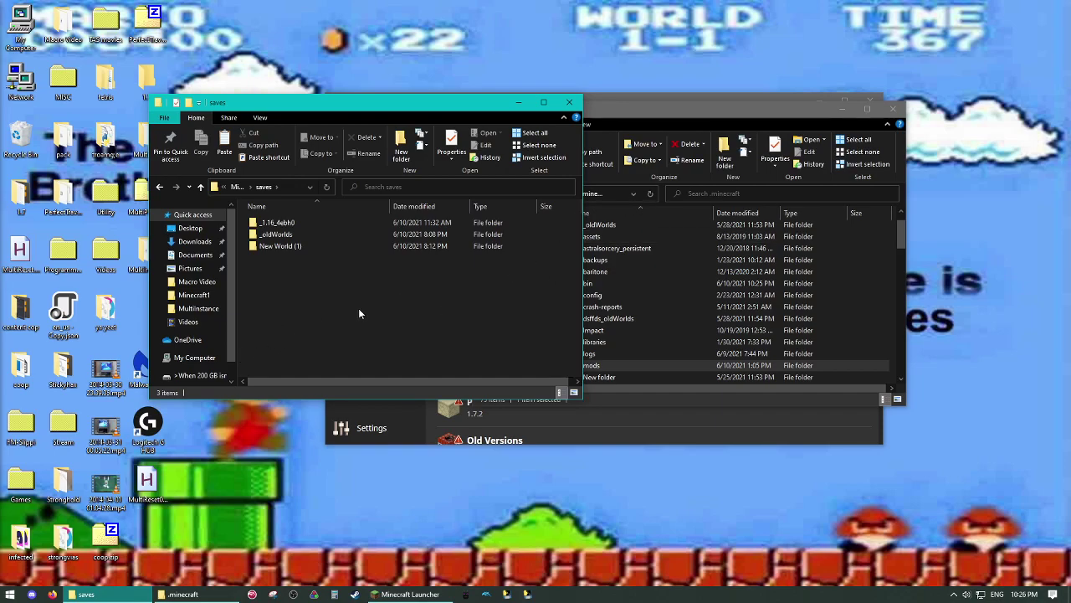
# Open the saves folder of .minecraft to compare its worlds with the Minecraft3 saves
pyautogui.click(605, 306)
pyautogui.scroll(1, 607, 308)
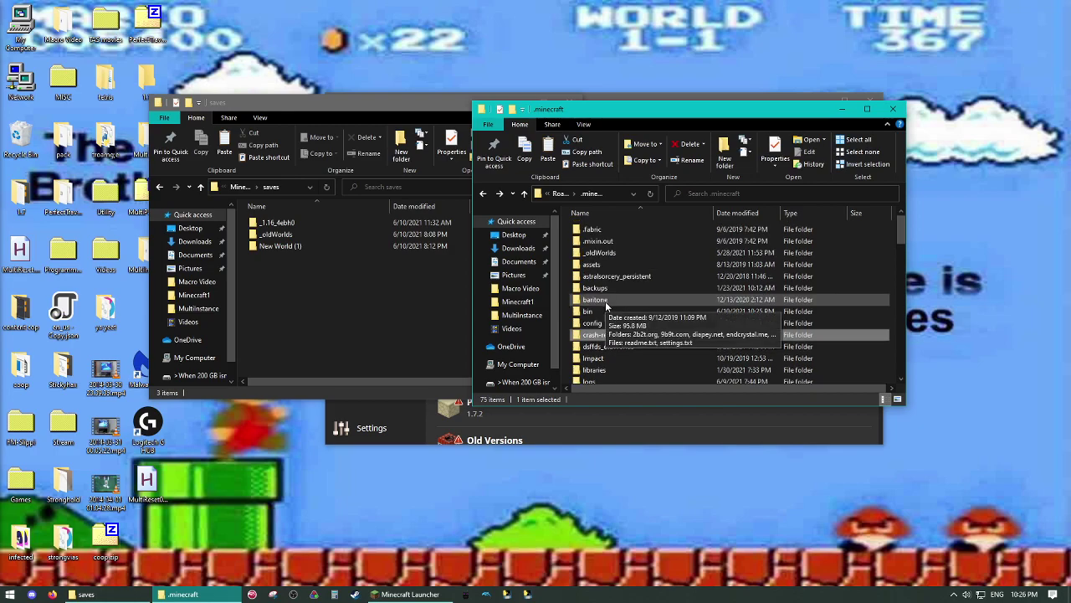
pyautogui.scroll(-4, 608, 327)
pyautogui.doubleClick(603, 332)
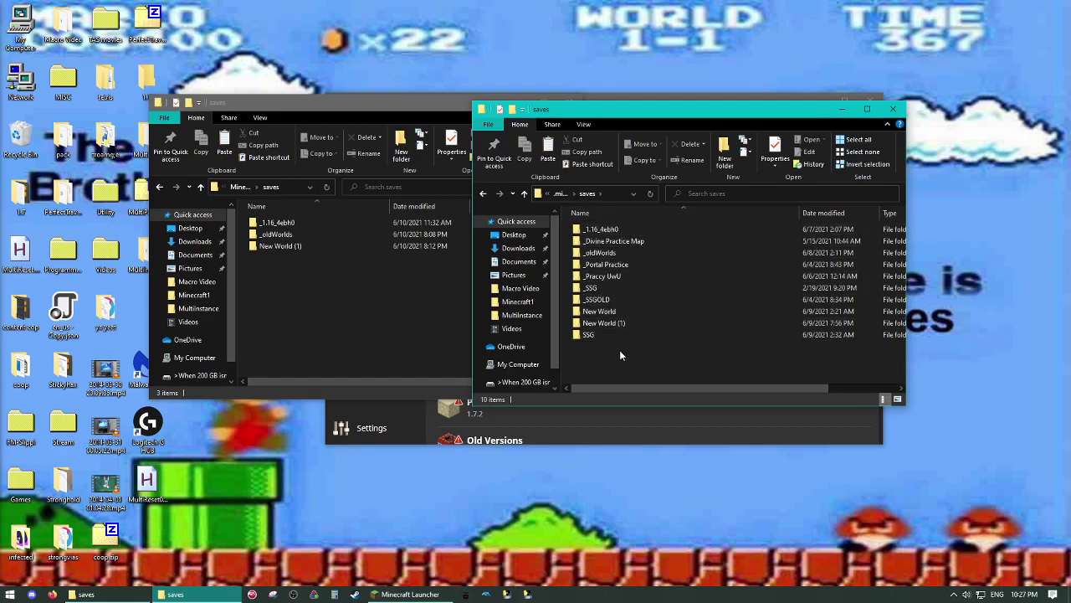
# Return from the Minecraft3 saves folder to MultiInstance and open the Minecraft2 folder
pyautogui.click(322, 306)
pyautogui.press('BackSpace')
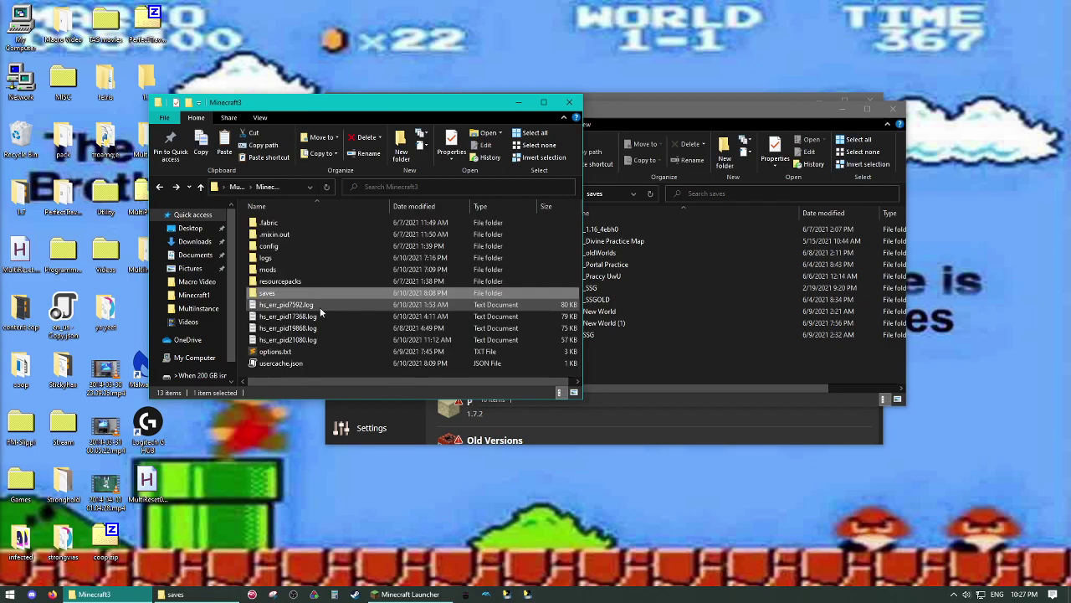
pyautogui.press('BackSpace')
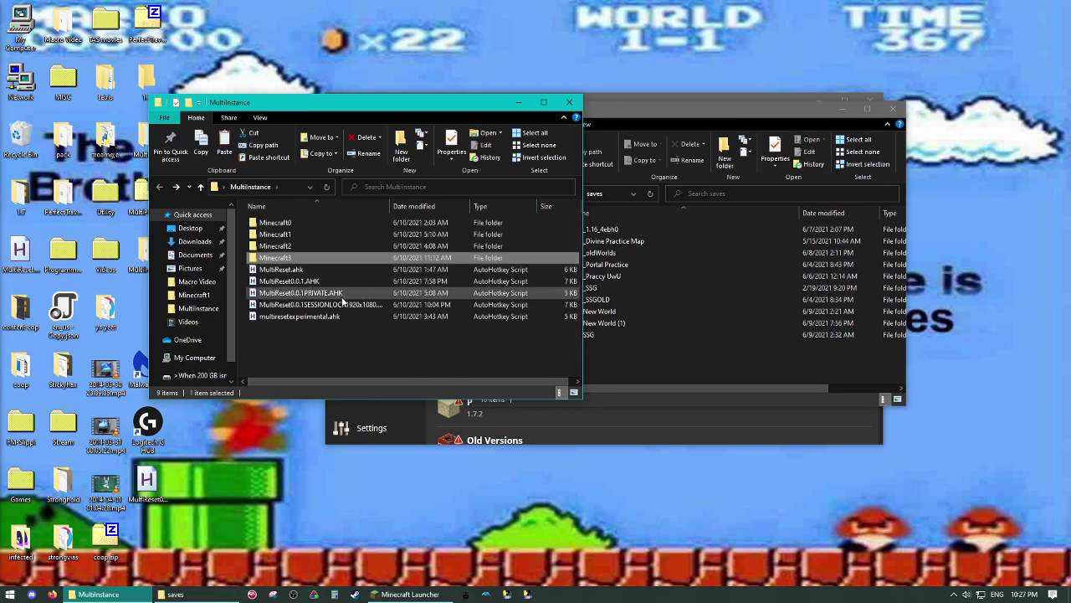
pyautogui.doubleClick(317, 245)
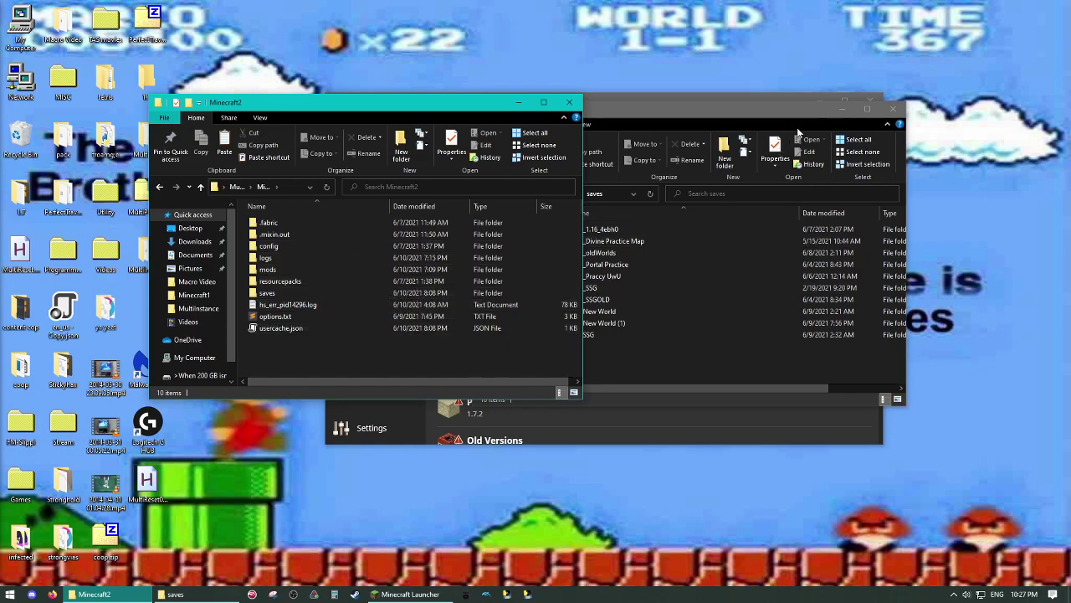
# Close the Minecraft2 and .minecraft saves windows, and reopen the MultiInstance folder from the desktop, moving its window aside
pyautogui.click(836, 113)
pyautogui.click(839, 111)
pyautogui.click(572, 107)
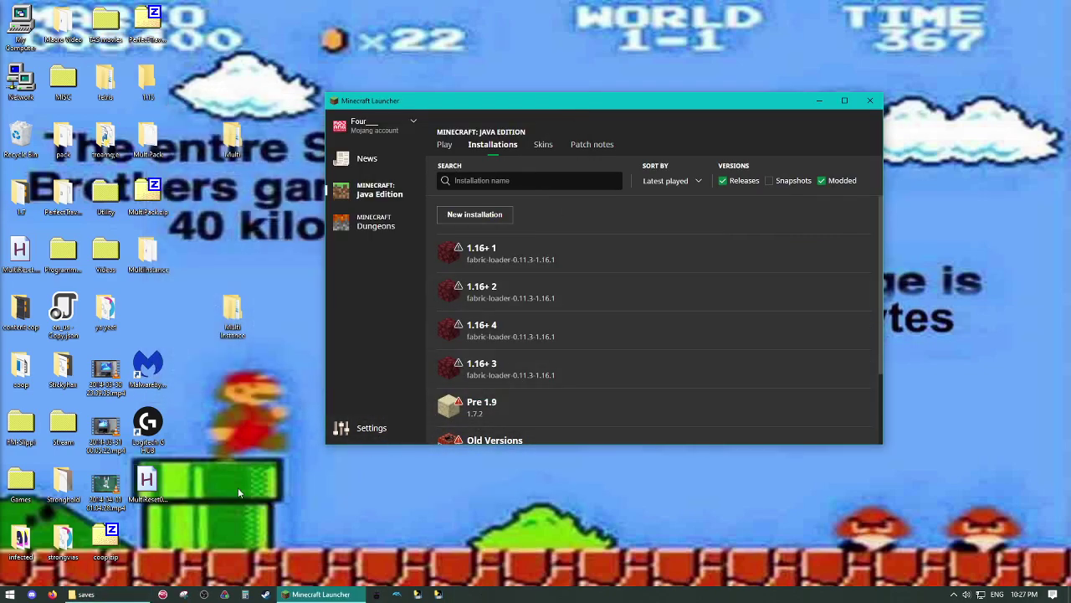
pyautogui.click(138, 589)
pyautogui.click(901, 112)
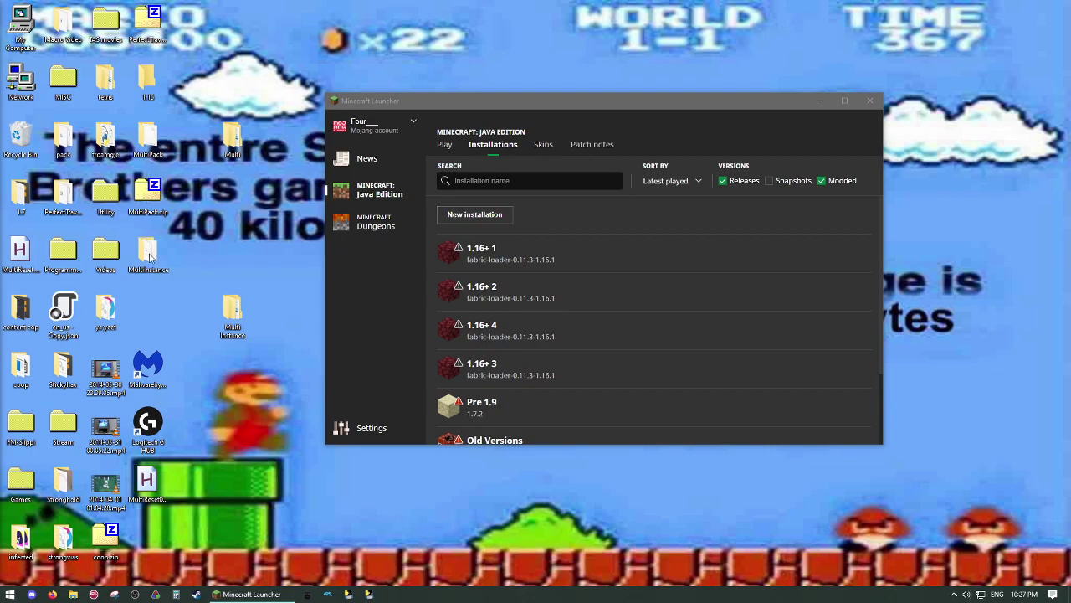
pyautogui.doubleClick(144, 255)
pyautogui.moveTo(683, 107); pyautogui.dragTo(406, 67)
# Launch the 1.16+ 1 installation in the upper-left quarter of the screen and start the 1.16+ 2 installation alongside it
pyautogui.click(699, 98)
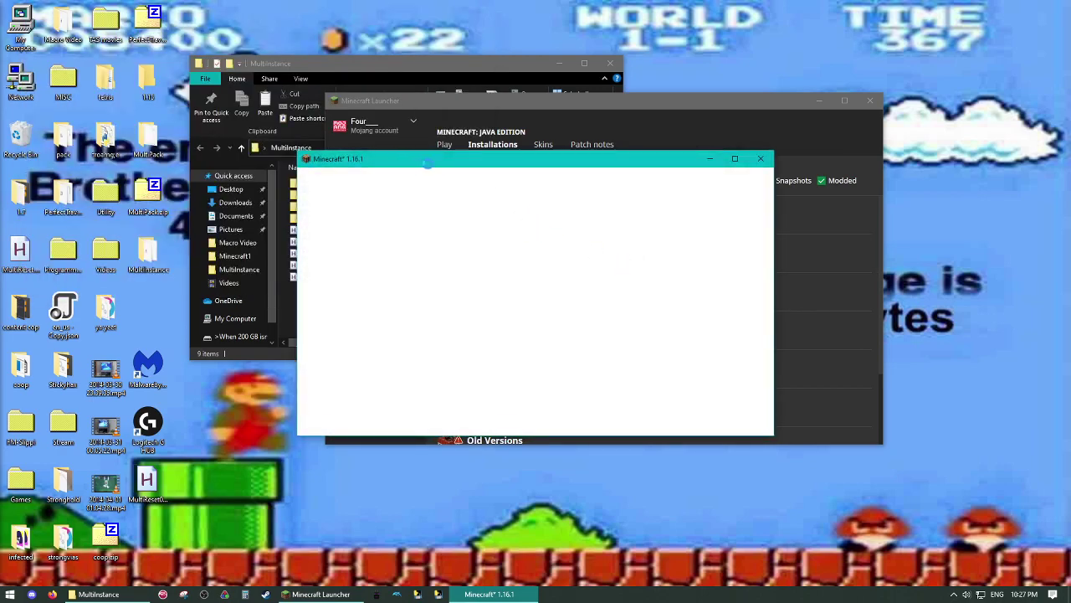
pyautogui.moveTo(482, 161); pyautogui.dragTo(0, 0)
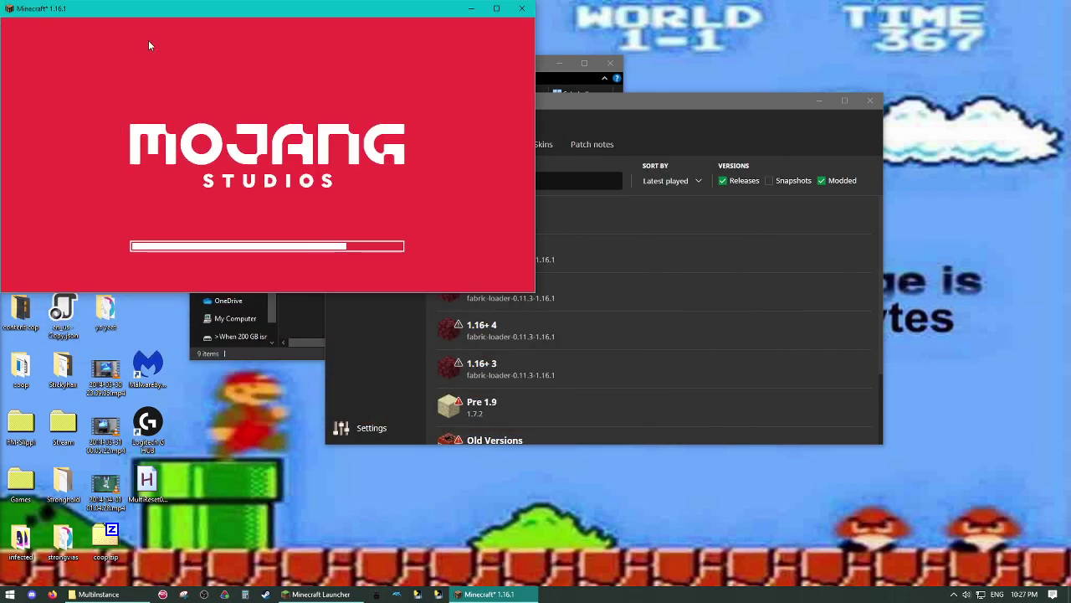
pyautogui.click(740, 224)
pyautogui.click(805, 291)
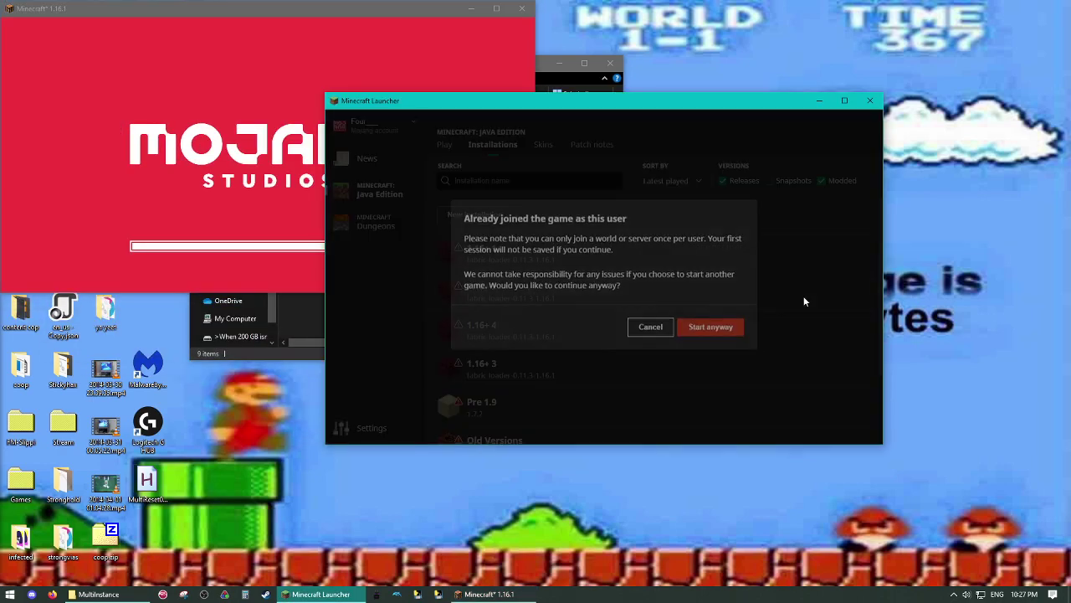
pyautogui.click(710, 325)
# Load the Dragon Practice singleplayer world in the first Minecraft instance
pyautogui.click(119, 41)
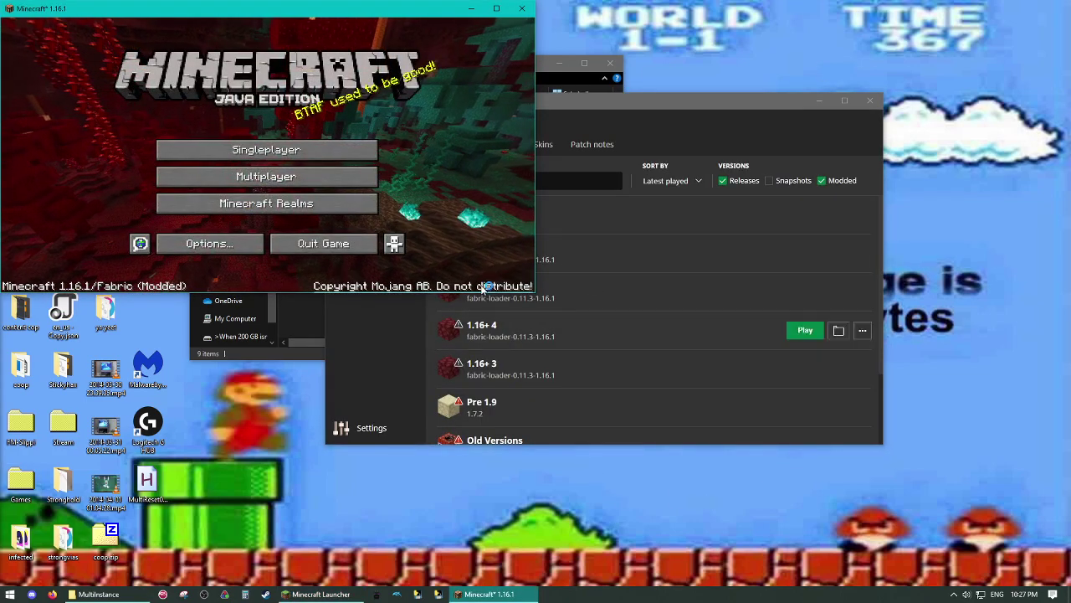
pyautogui.click(702, 133)
pyautogui.click(244, 152)
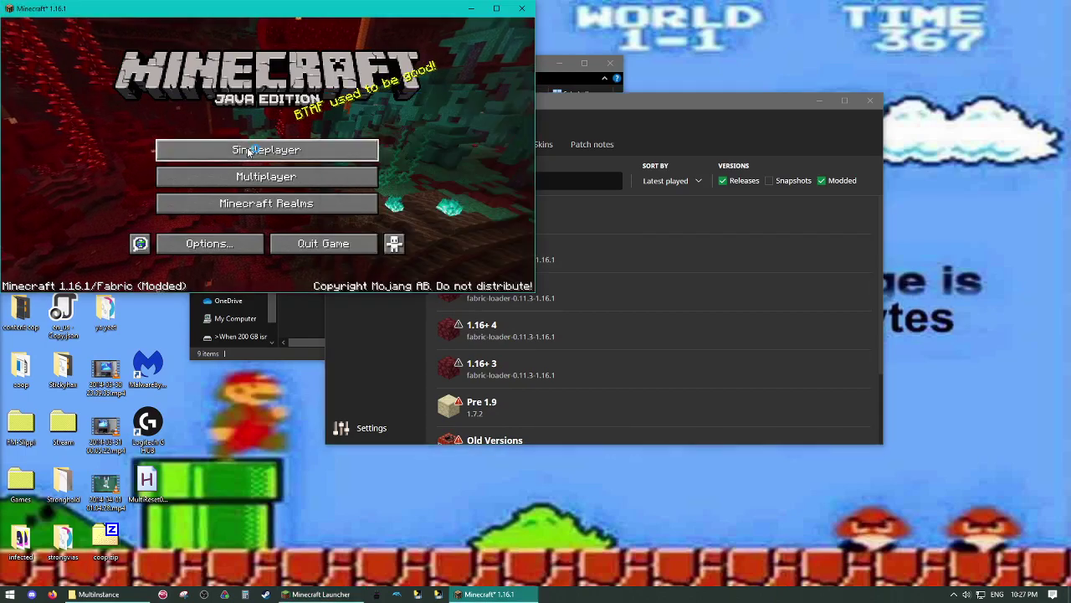
pyautogui.scroll(-1, 237, 173)
pyautogui.doubleClick(251, 172)
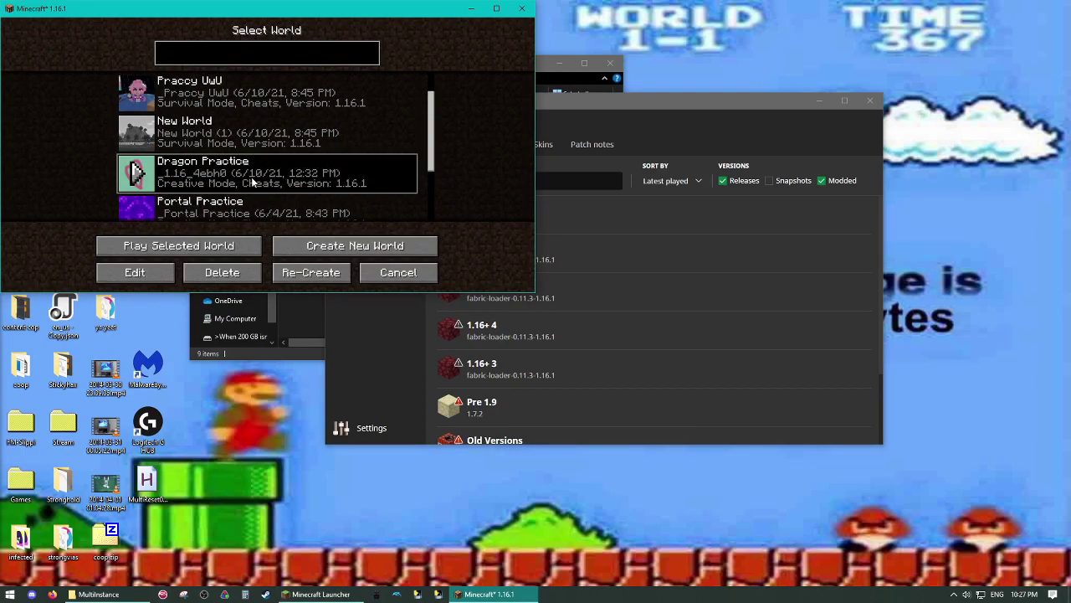
# Snap the second Minecraft window to the upper-right quarter of the screen and start the 1.16+ 3 installation alongside the others
pyautogui.click(636, 112)
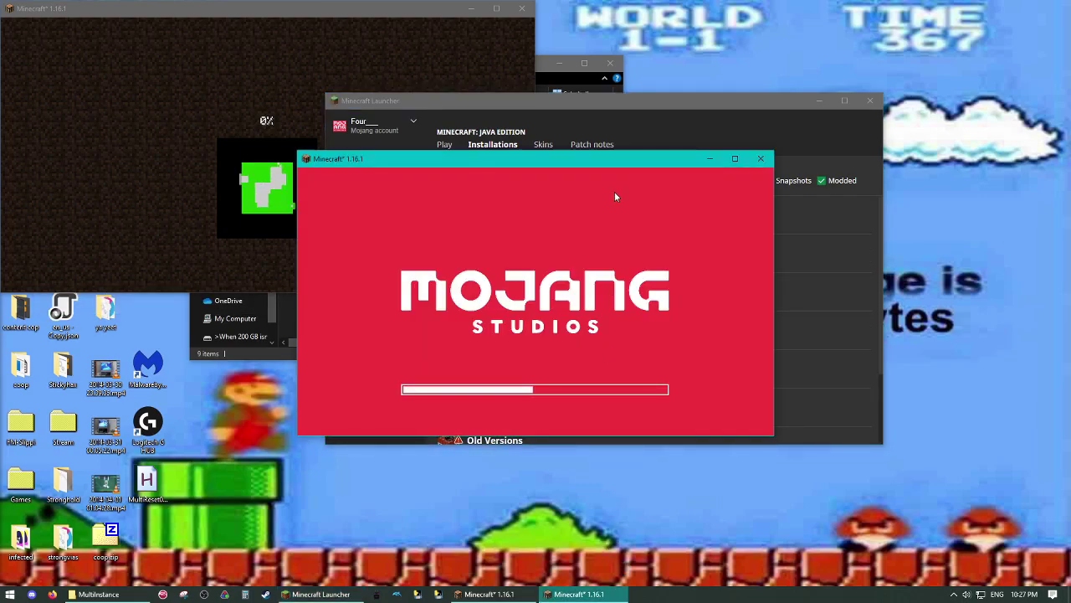
pyautogui.moveTo(667, 157); pyautogui.dragTo(1070, 1)
pyautogui.click(575, 171)
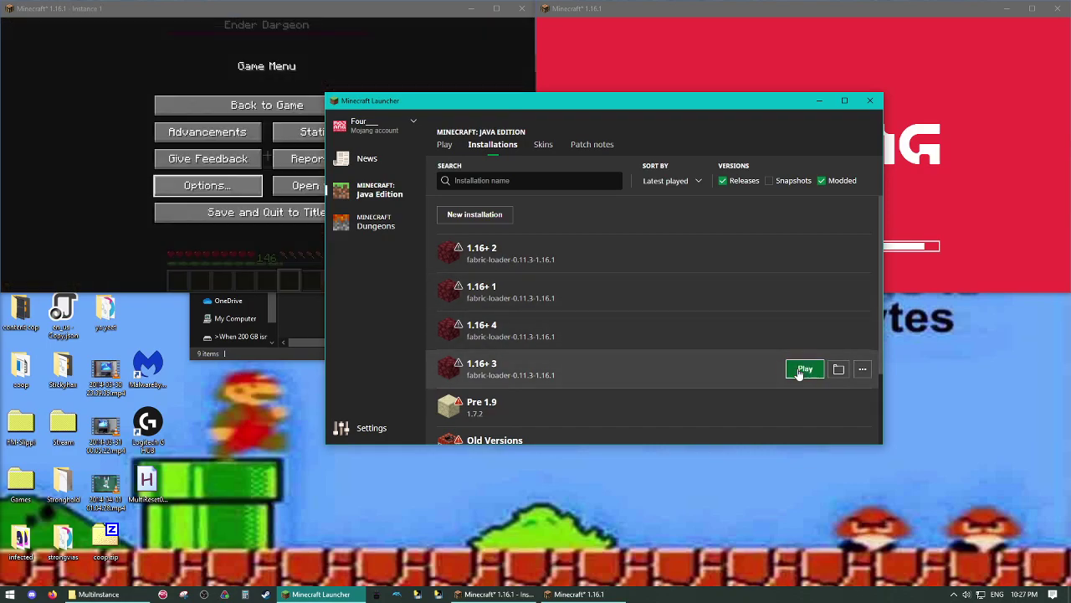
pyautogui.click(803, 365)
pyautogui.click(710, 330)
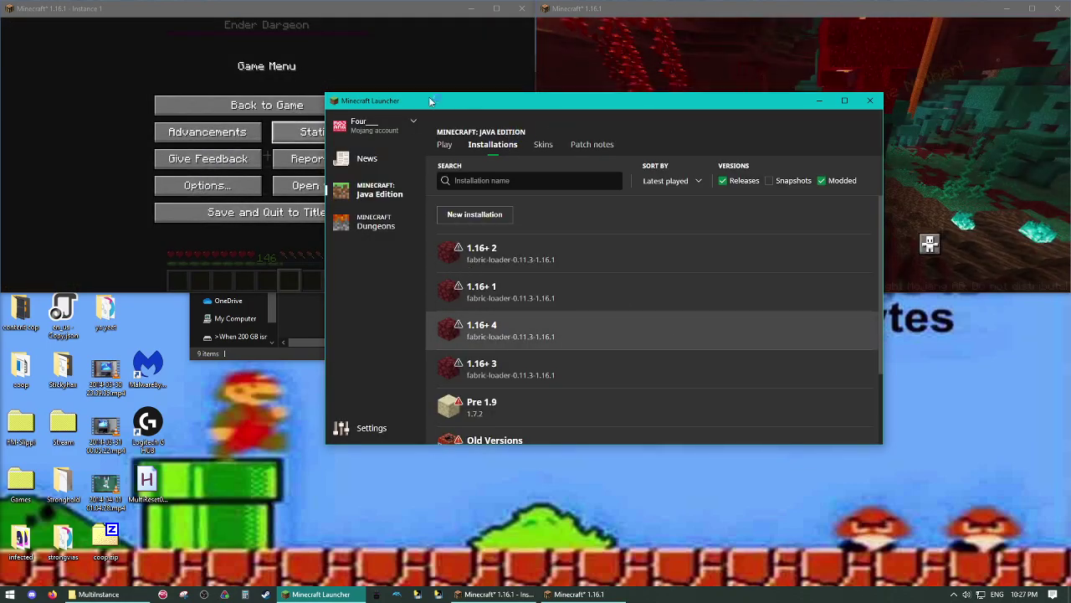
# Load the dragon practice singleplayer world in the second instance and start the 1.16+ 4 installation anyway
pyautogui.click(756, 148)
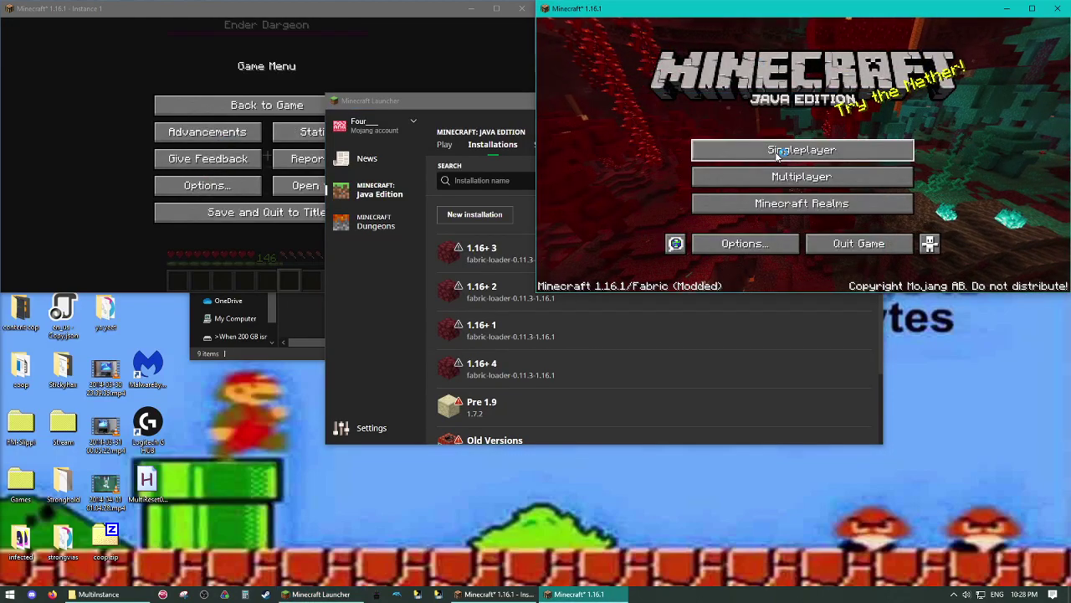
pyautogui.click(755, 148)
pyautogui.doubleClick(726, 142)
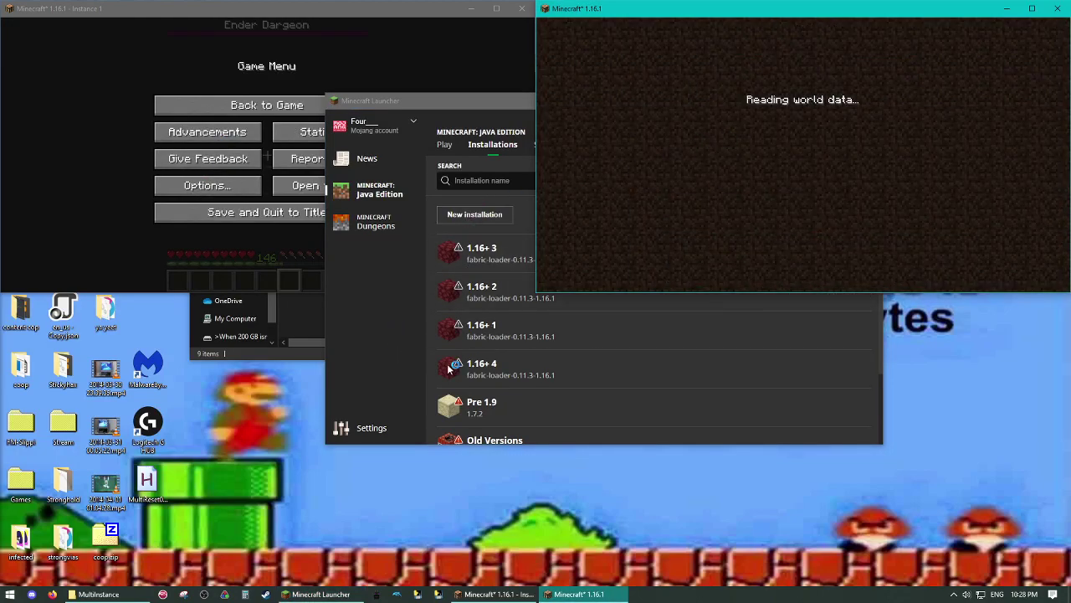
pyautogui.click(805, 369)
pyautogui.click(707, 329)
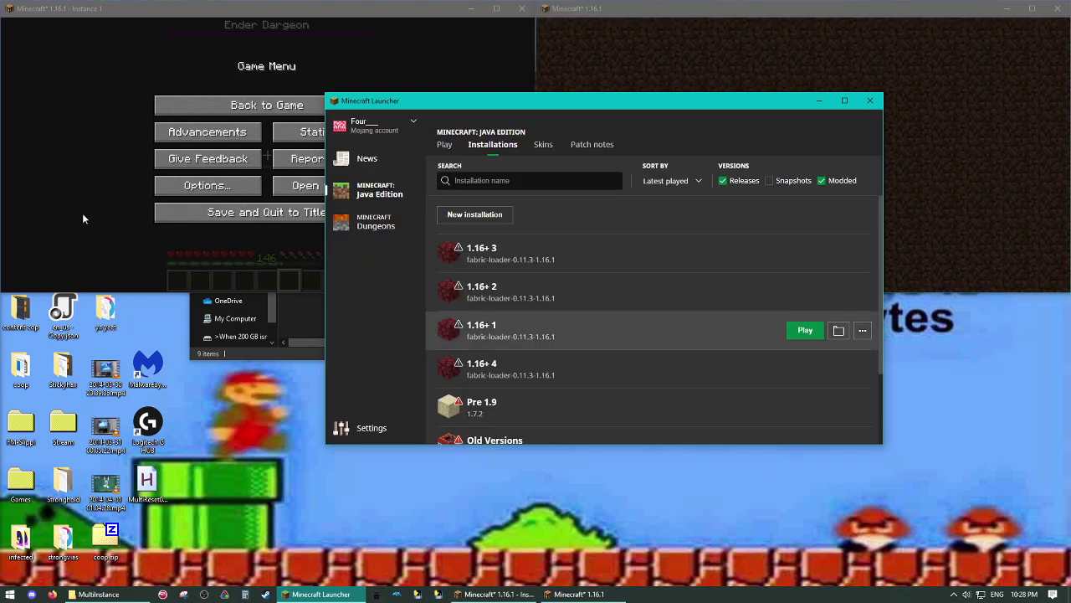
# Enable the MultiPack.zip resource pack in the options of the first and second instances and apply it
pyautogui.click(198, 185)
pyautogui.click(199, 186)
pyautogui.click(199, 211)
pyautogui.click(59, 90)
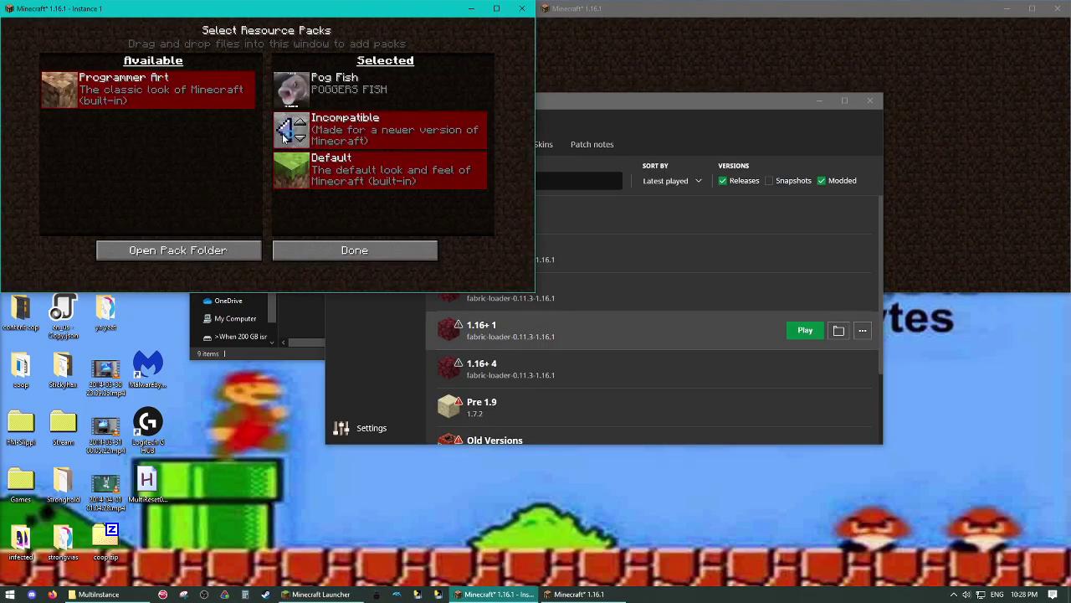
pyautogui.click(291, 129)
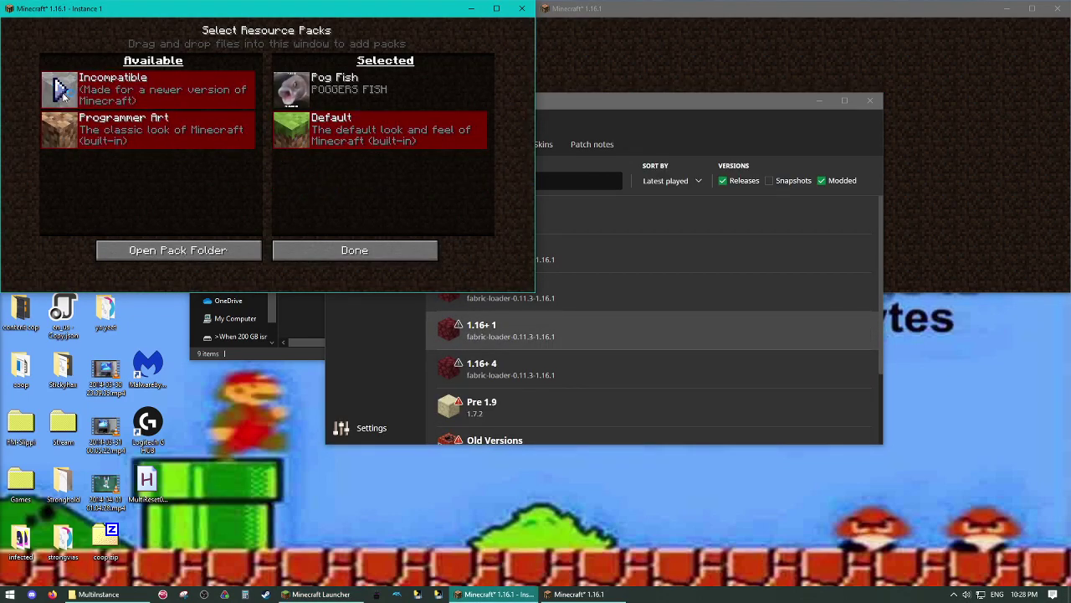
pyautogui.click(60, 89)
pyautogui.click(236, 182)
pyautogui.click(303, 185)
pyautogui.click(354, 250)
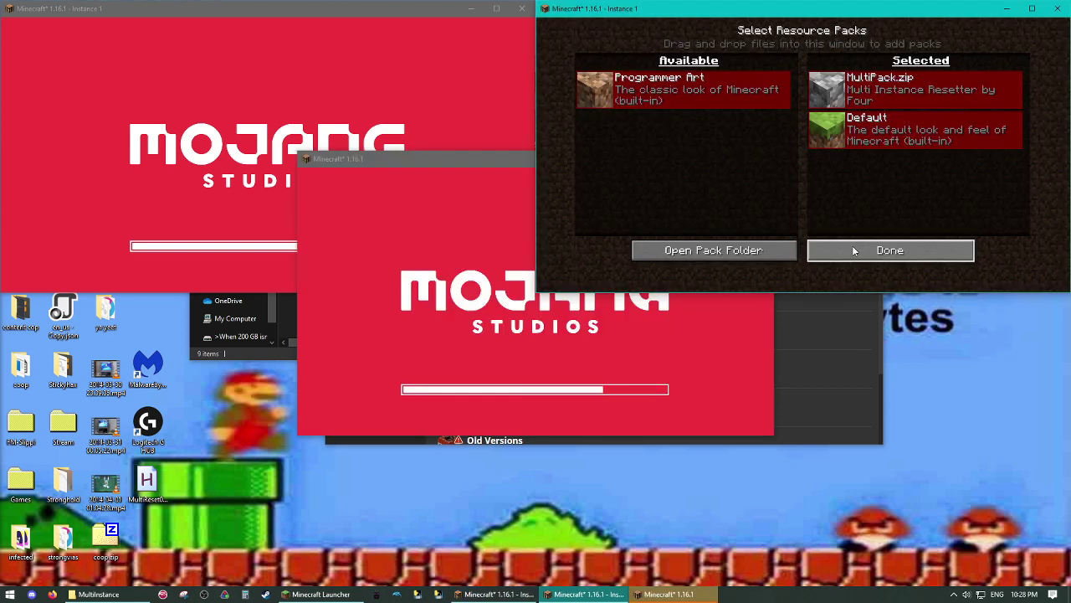
pyautogui.click(852, 249)
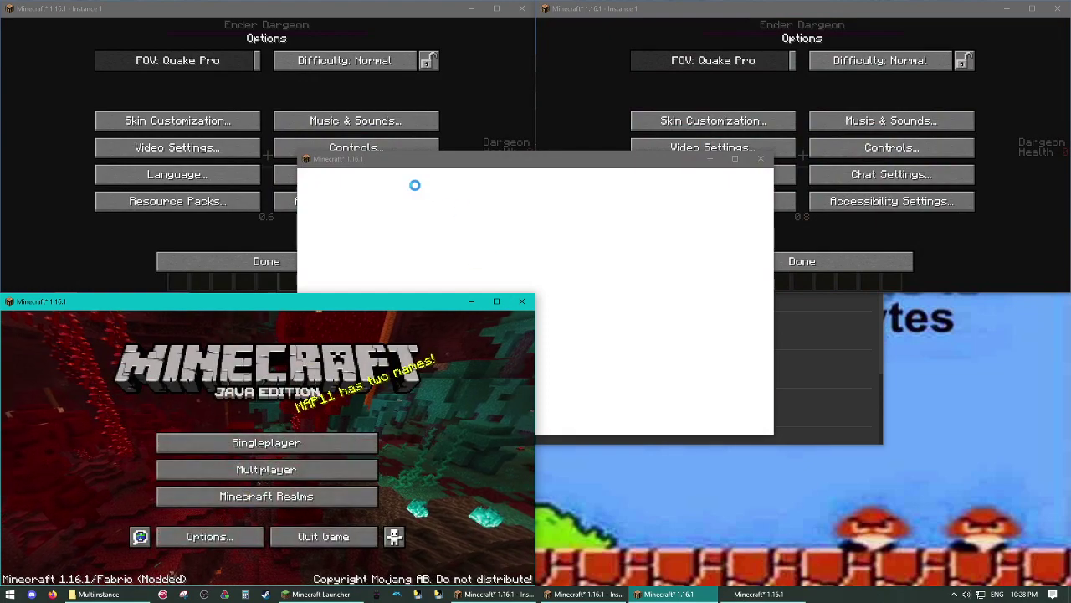
# Snap the fourth Minecraft window to the free quarter of the screen and load the dragon practice world in the third and fourth instances
pyautogui.moveTo(525, 152); pyautogui.dragTo(938, 404)
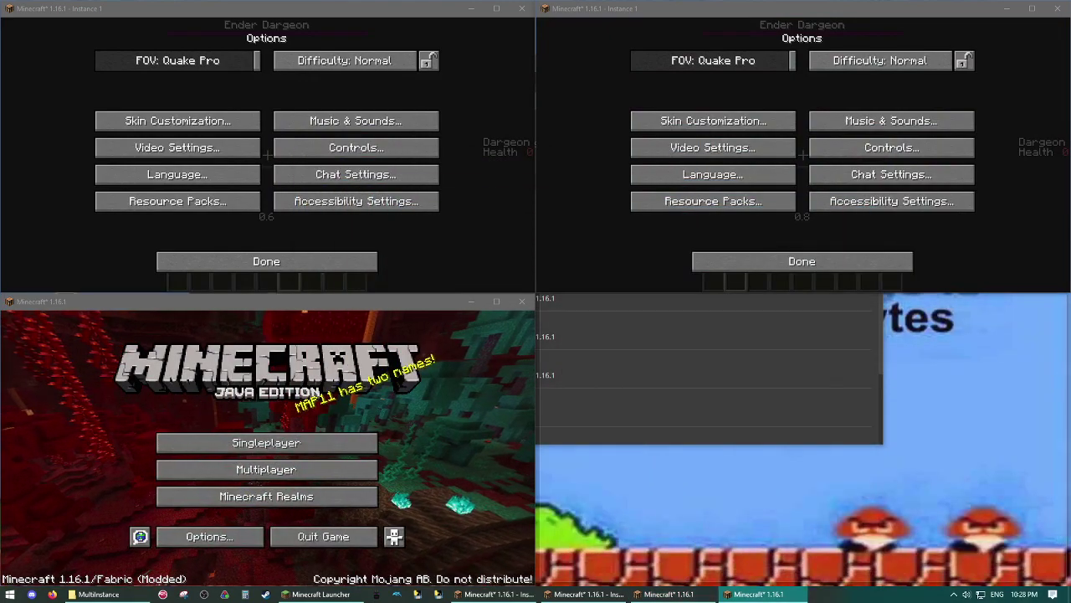
pyautogui.click(318, 441)
pyautogui.doubleClick(258, 432)
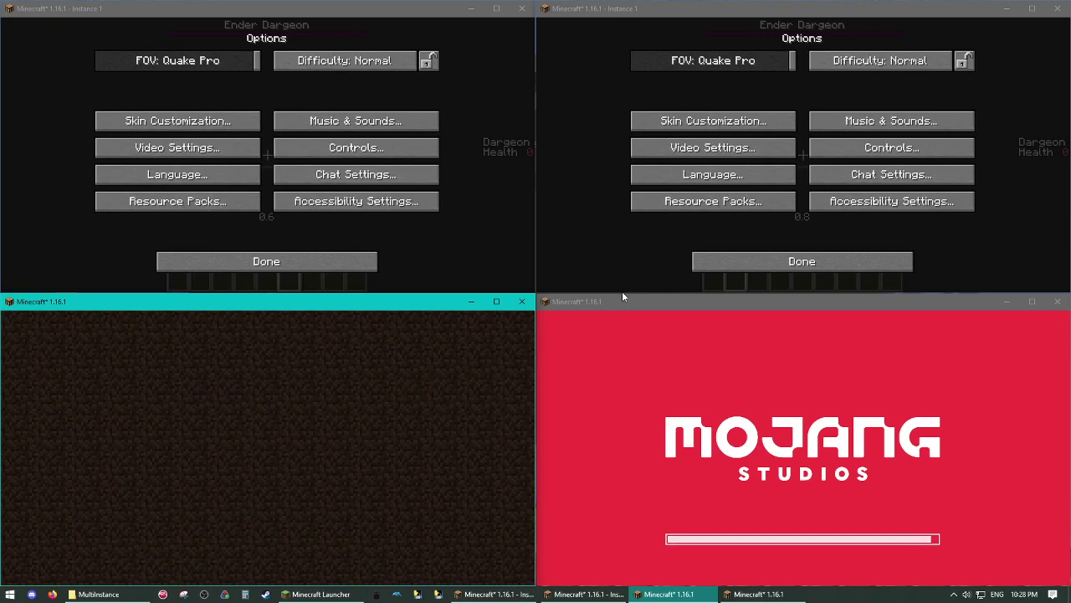
pyautogui.click(606, 336)
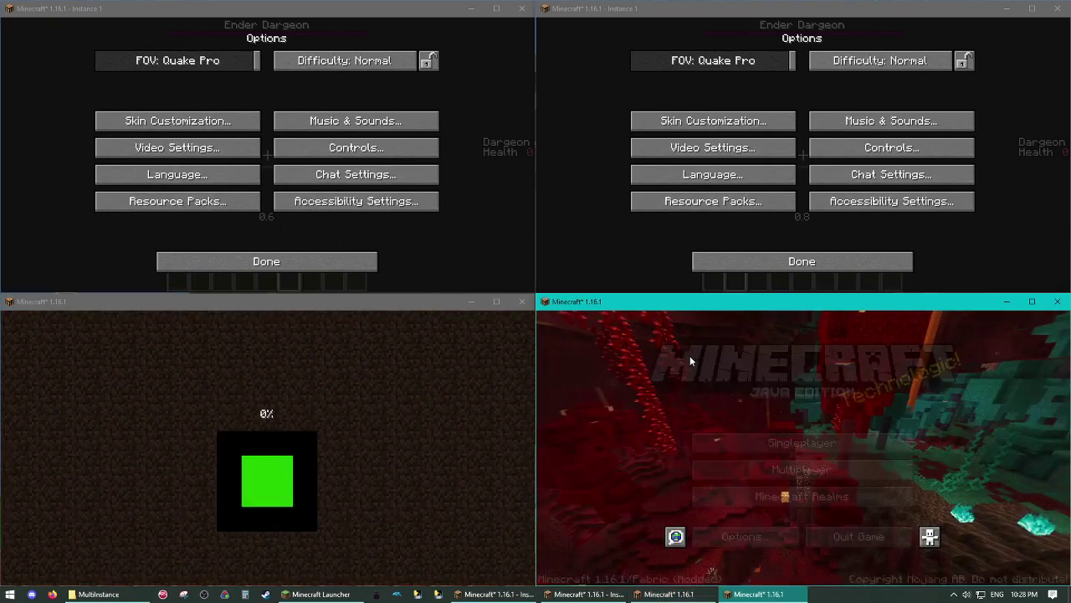
pyautogui.click(728, 441)
pyautogui.doubleClick(819, 423)
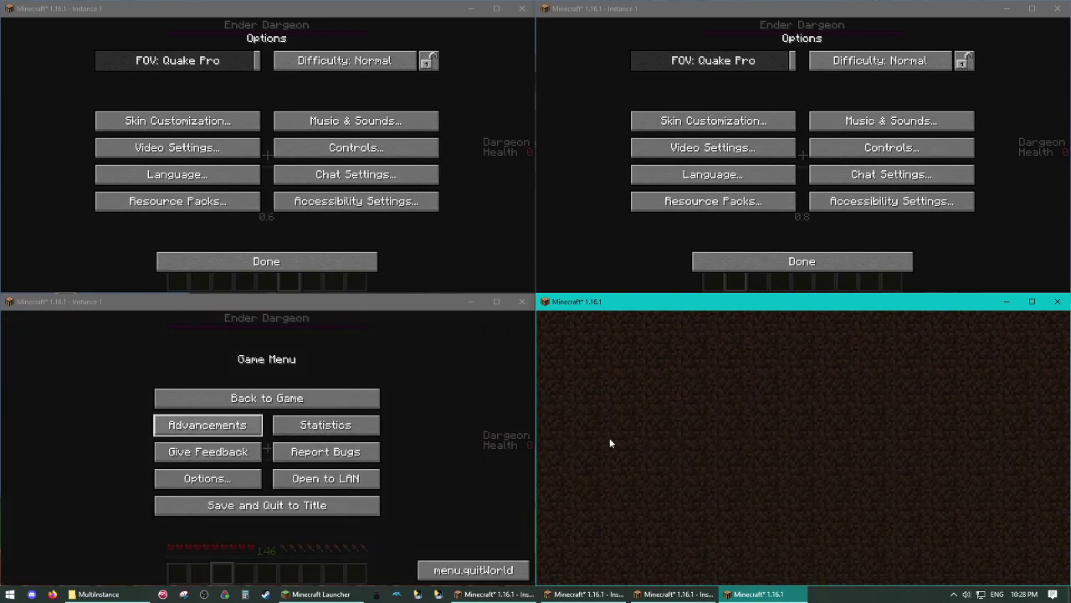
# Open the third instance's resource pack settings and apply the MultiPack resource pack
pyautogui.click(261, 479)
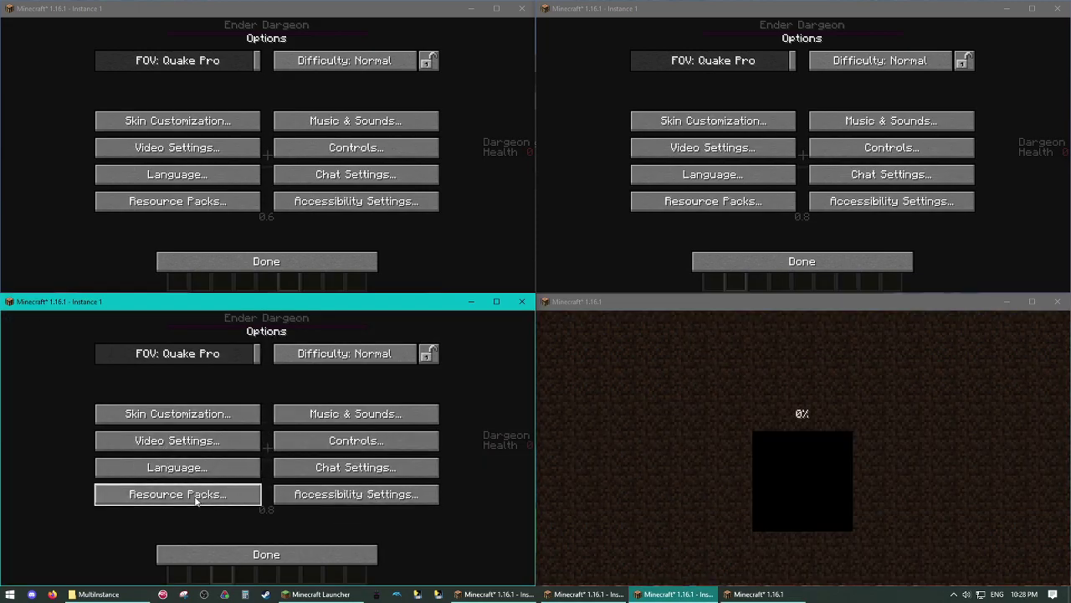
pyautogui.click(198, 495)
pyautogui.click(314, 545)
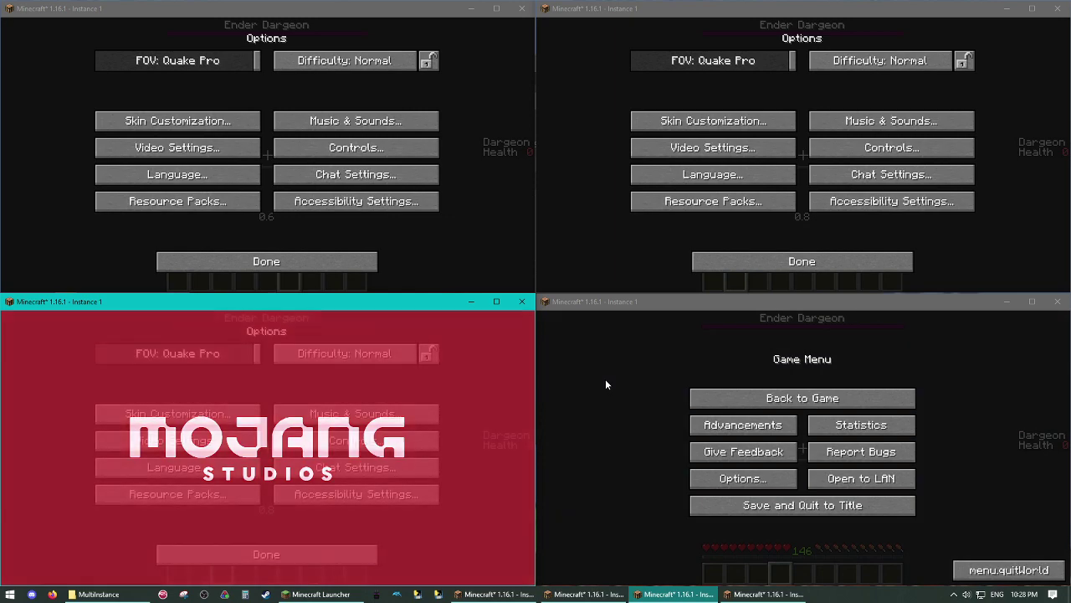
# Resume the worlds in the fourth and third instances and pause each of them again
pyautogui.click(694, 398)
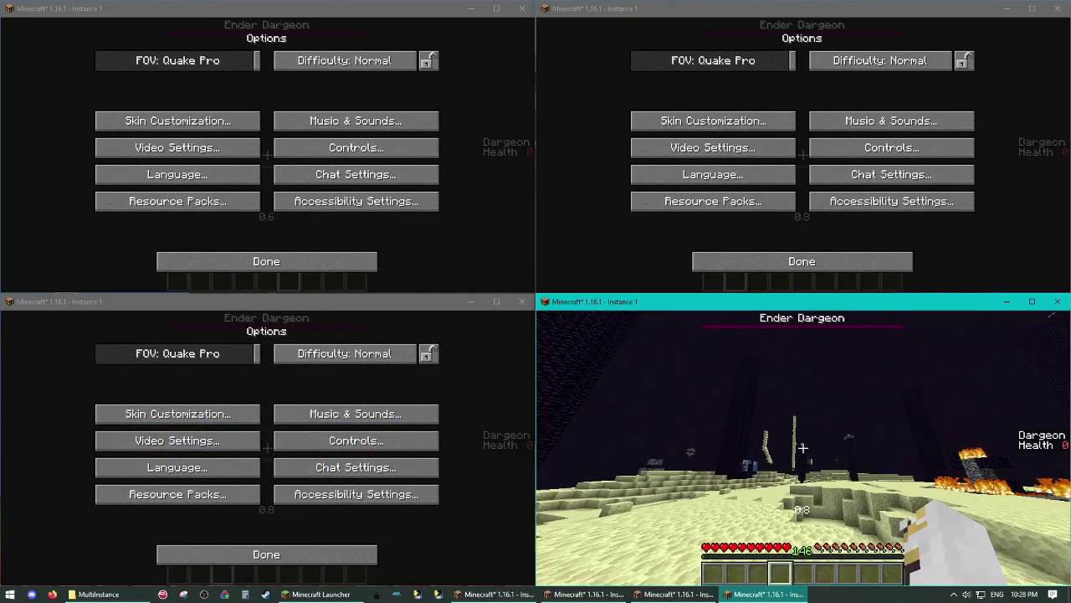
pyautogui.press('Escape')
pyautogui.click(489, 385)
pyautogui.press('Escape')
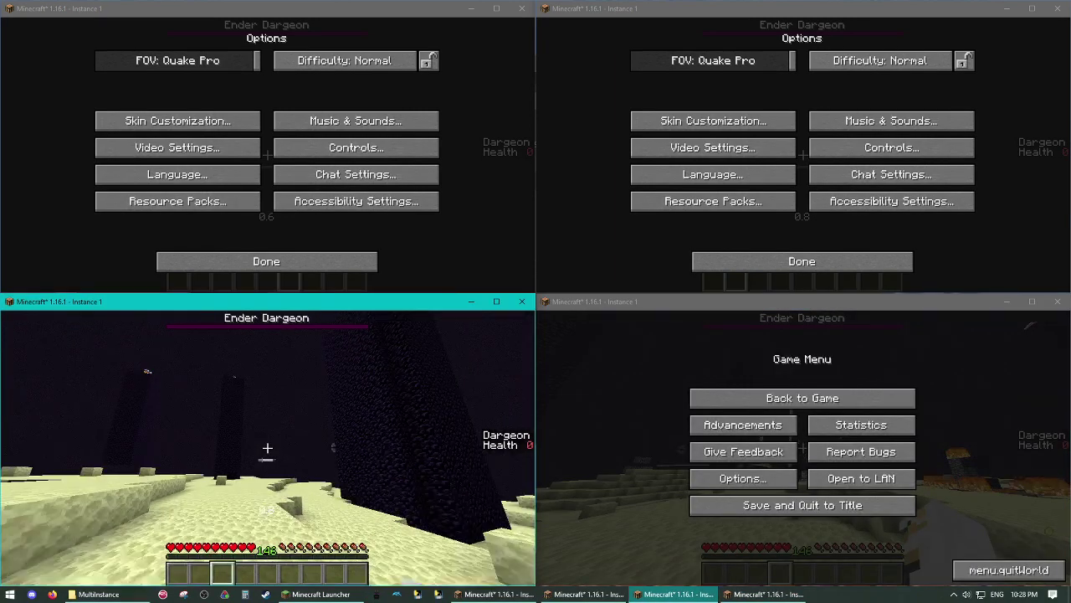
pyautogui.press('Escape')
# Open the Language settings of the third and first instances to check which language is selected
pyautogui.click(219, 477)
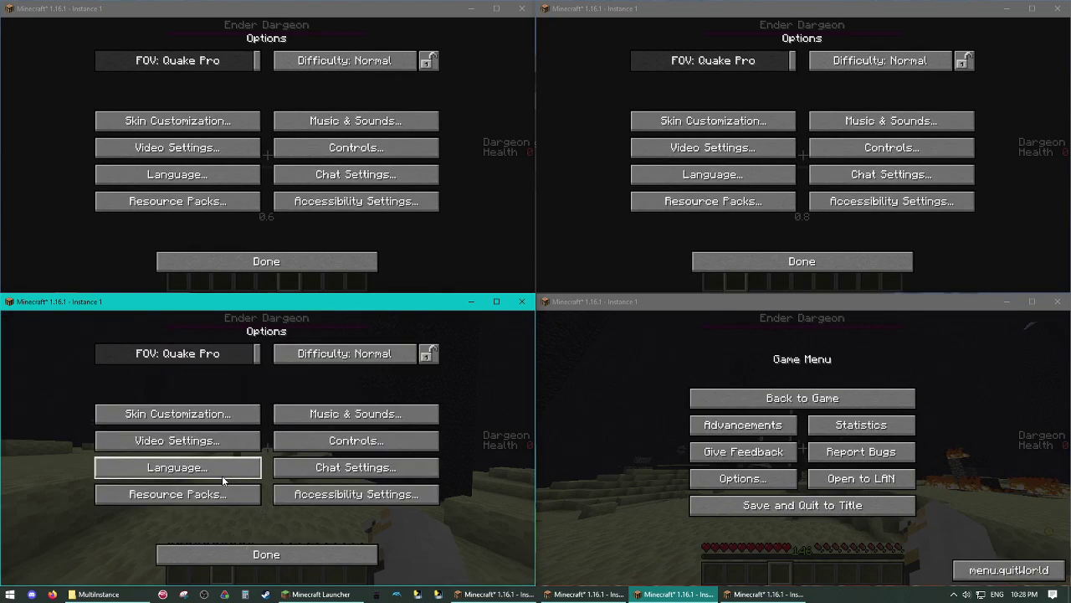
pyautogui.click(188, 467)
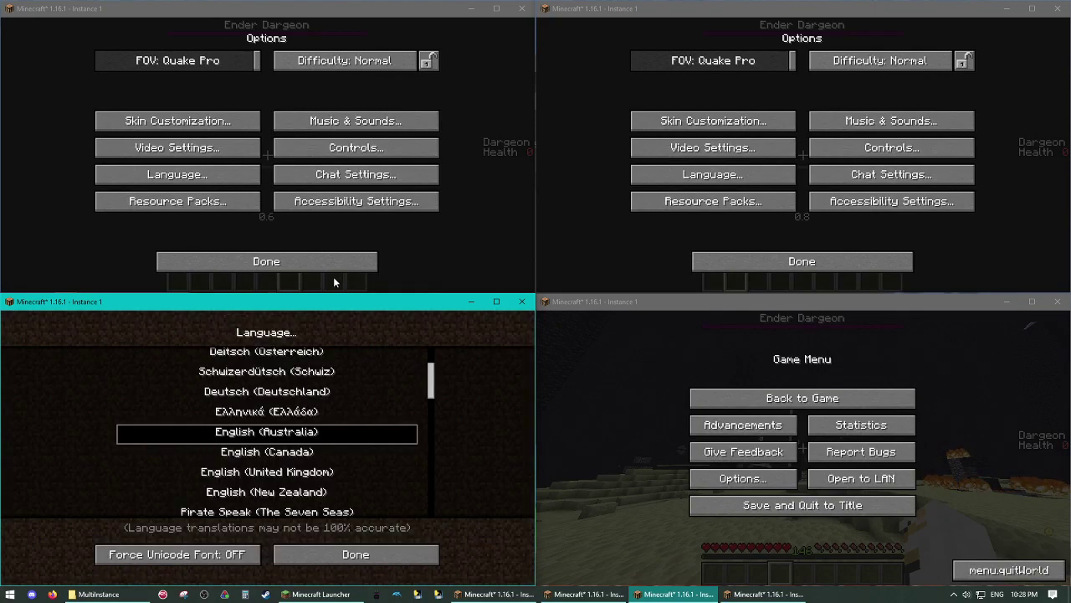
pyautogui.click(301, 257)
pyautogui.click(205, 184)
pyautogui.click(200, 180)
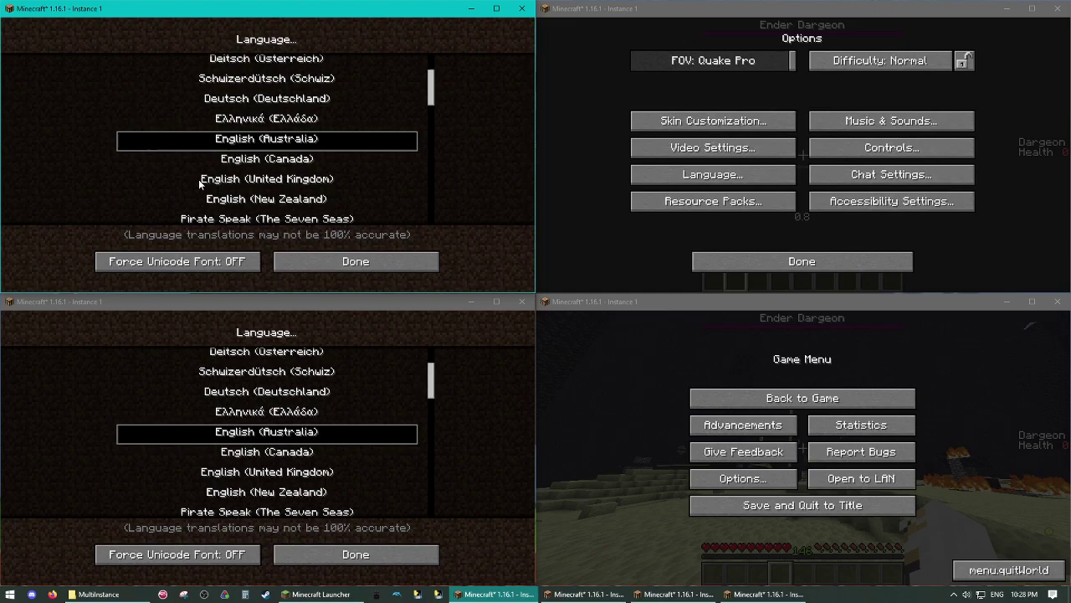
# Leave the second instance's options, quit its world with menu.quitWorld, and load the singleplayer world again
pyautogui.click(796, 264)
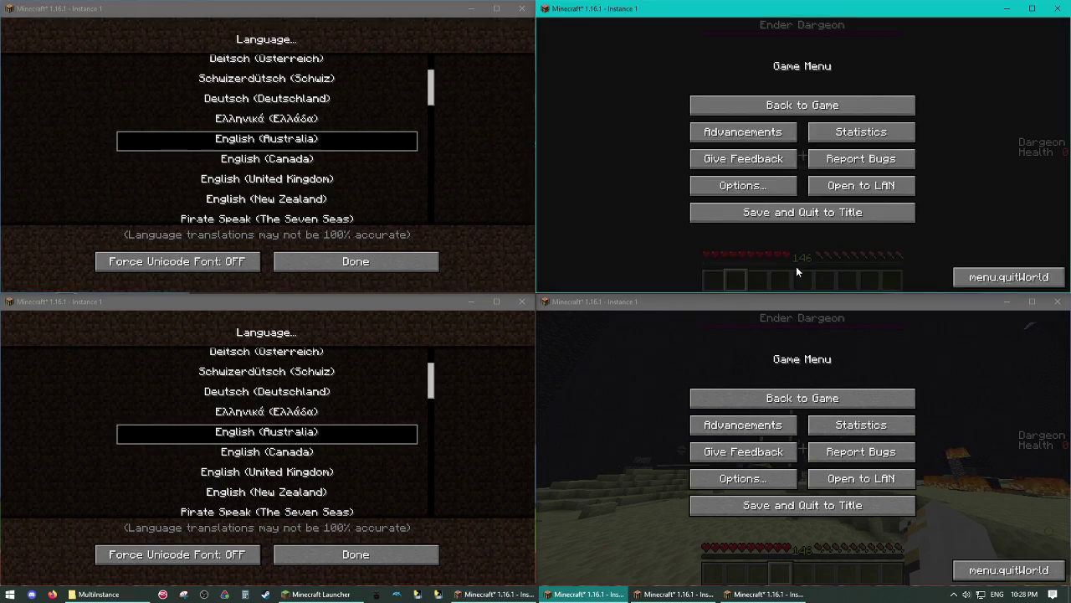
pyautogui.click(999, 277)
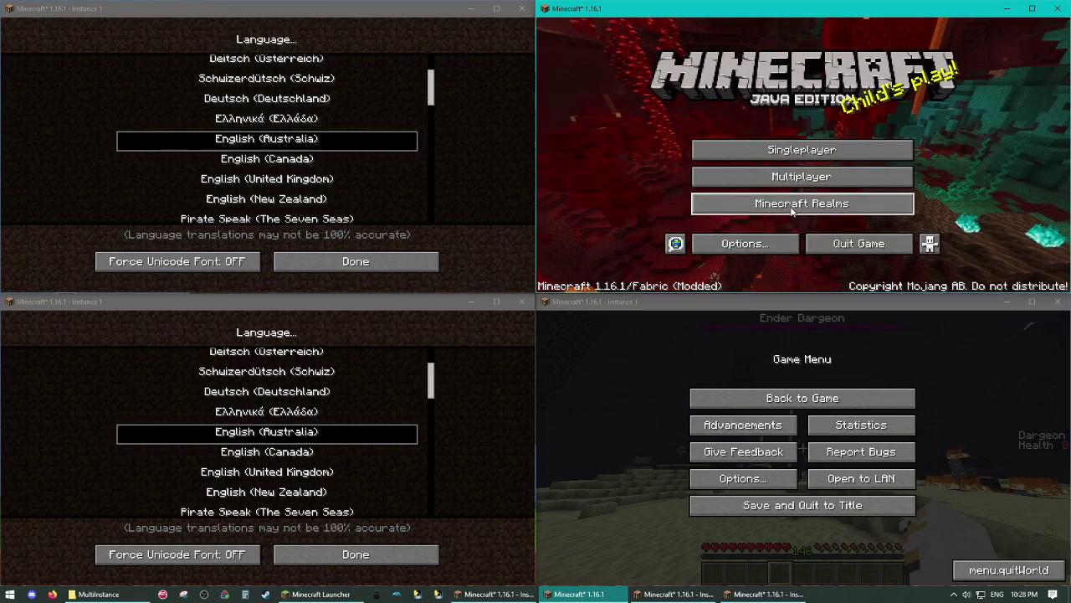
pyautogui.click(763, 142)
pyautogui.doubleClick(777, 99)
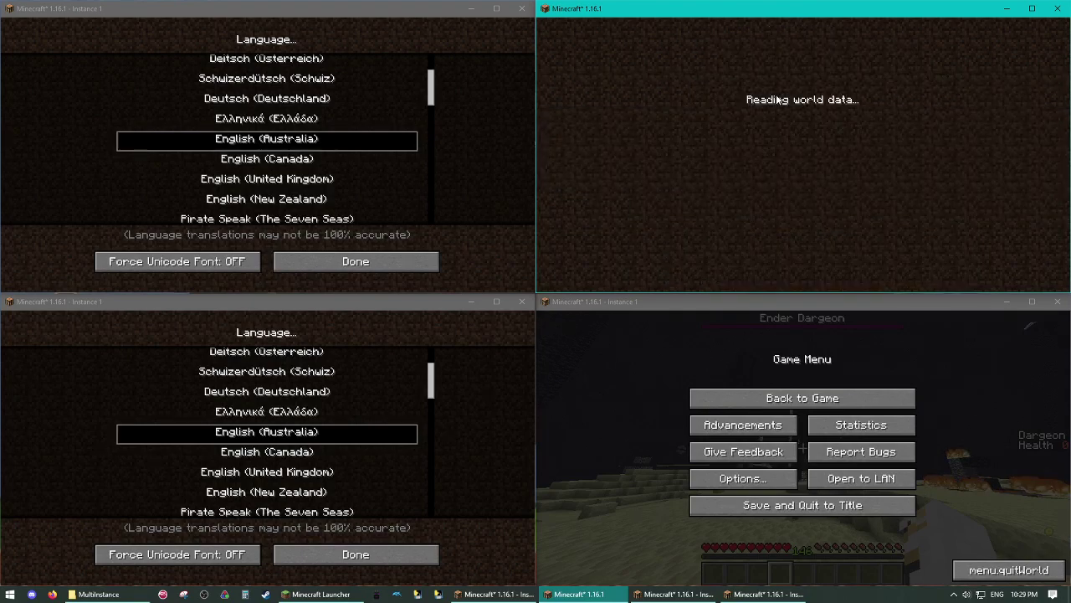
# Leave the first instance's language settings and options, quit its world, and load the singleplayer world again
pyautogui.click(343, 266)
pyautogui.click(347, 261)
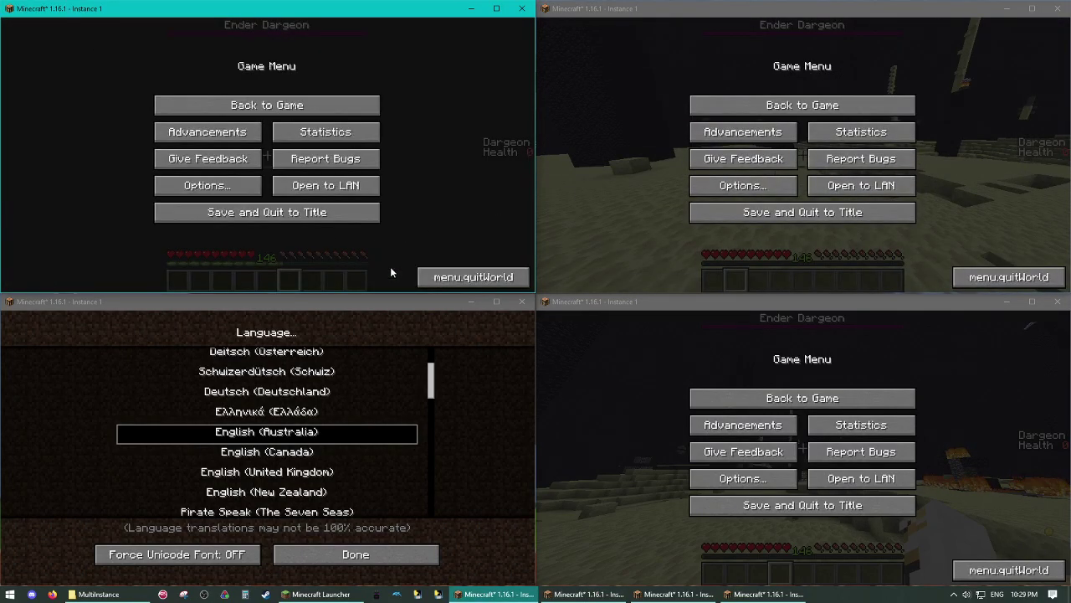
pyautogui.click(373, 241)
pyautogui.click(268, 150)
pyautogui.doubleClick(300, 97)
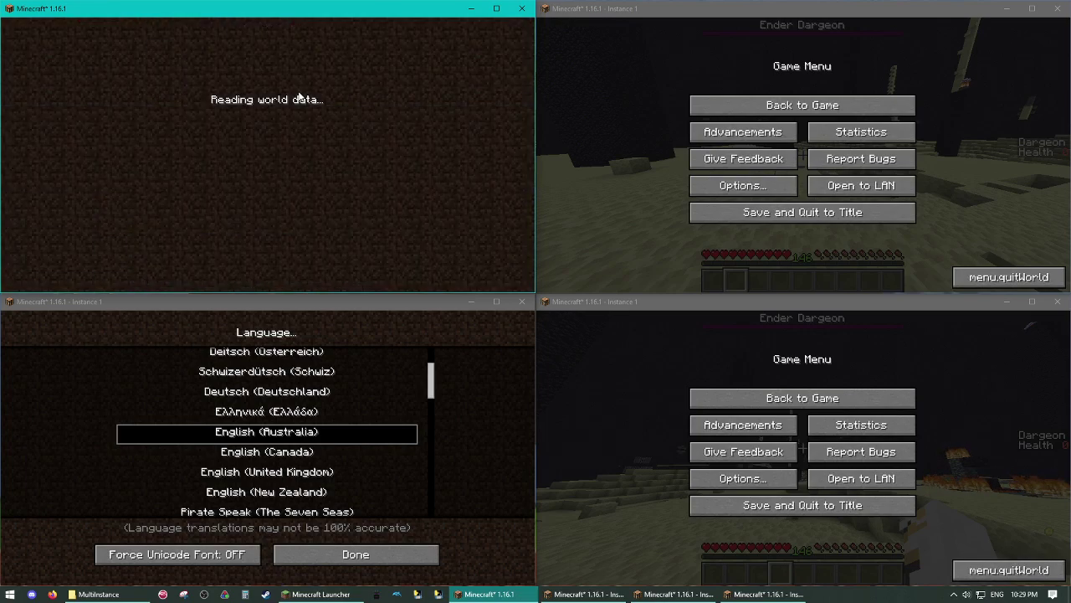
# Resume and pause the first instance's world, and accept English (Australia) in its Language settings
pyautogui.click(666, 191)
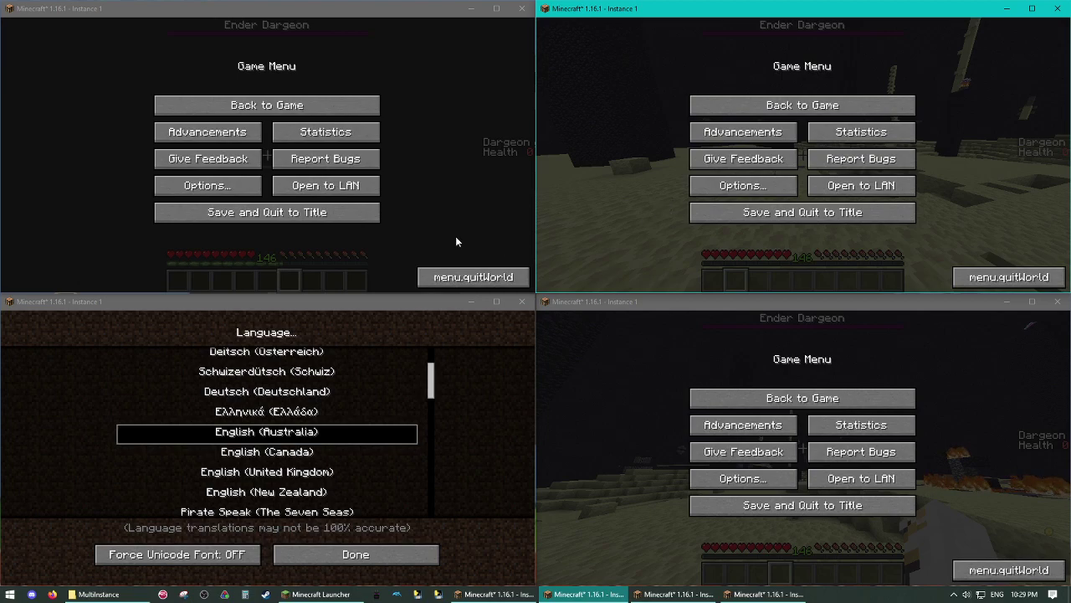
pyautogui.click(224, 102)
pyautogui.press('Escape')
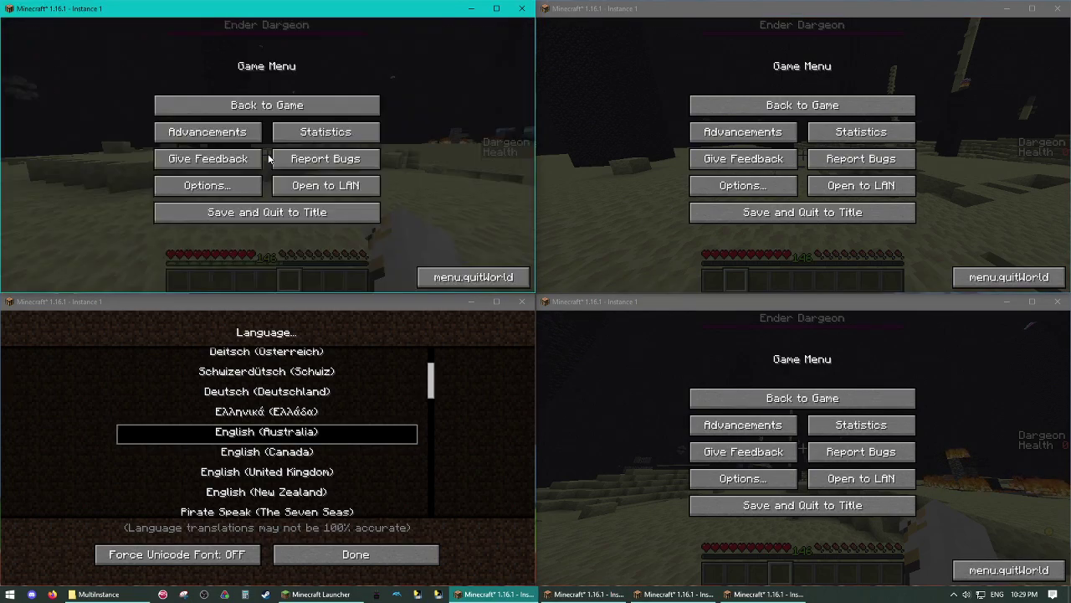
pyautogui.click(215, 191)
pyautogui.click(179, 175)
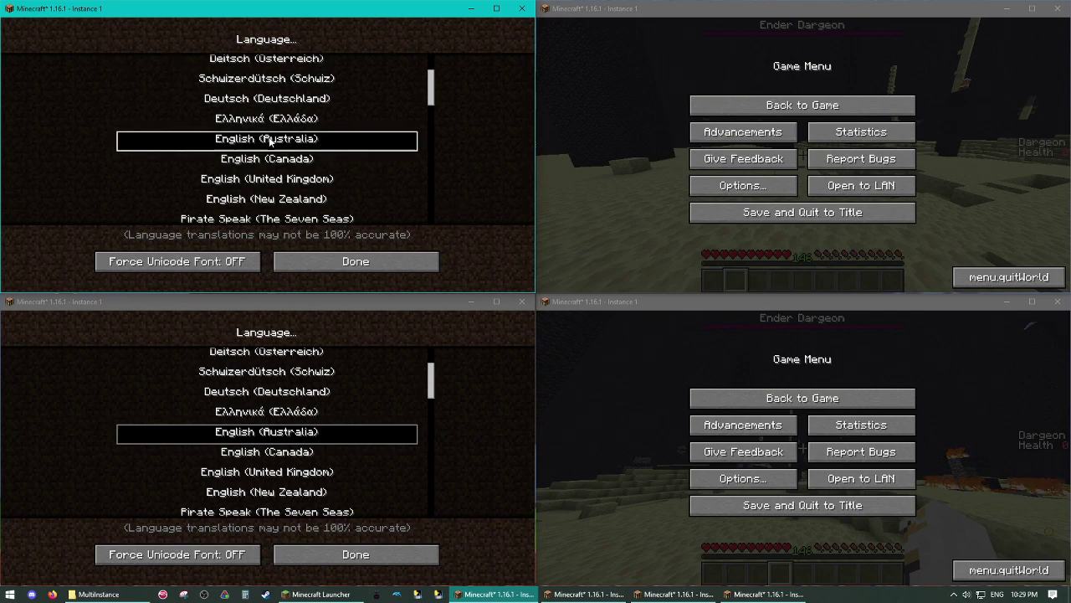
pyautogui.click(368, 261)
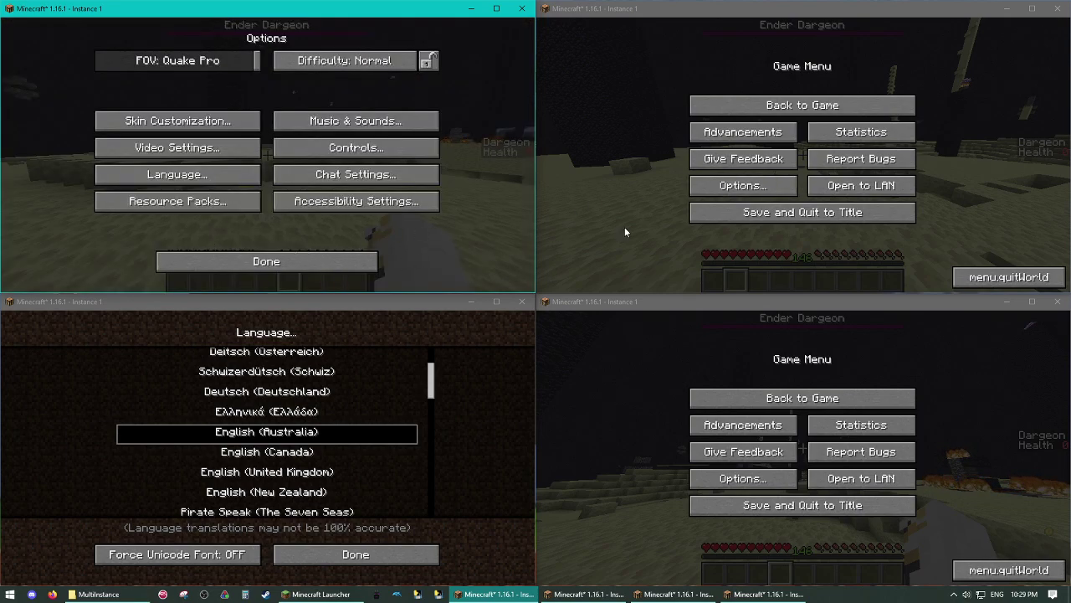
# Set the second instance's language to English (United Kingdom) and the third instance's language to English (Canada)
pyautogui.click(743, 185)
pyautogui.click(743, 179)
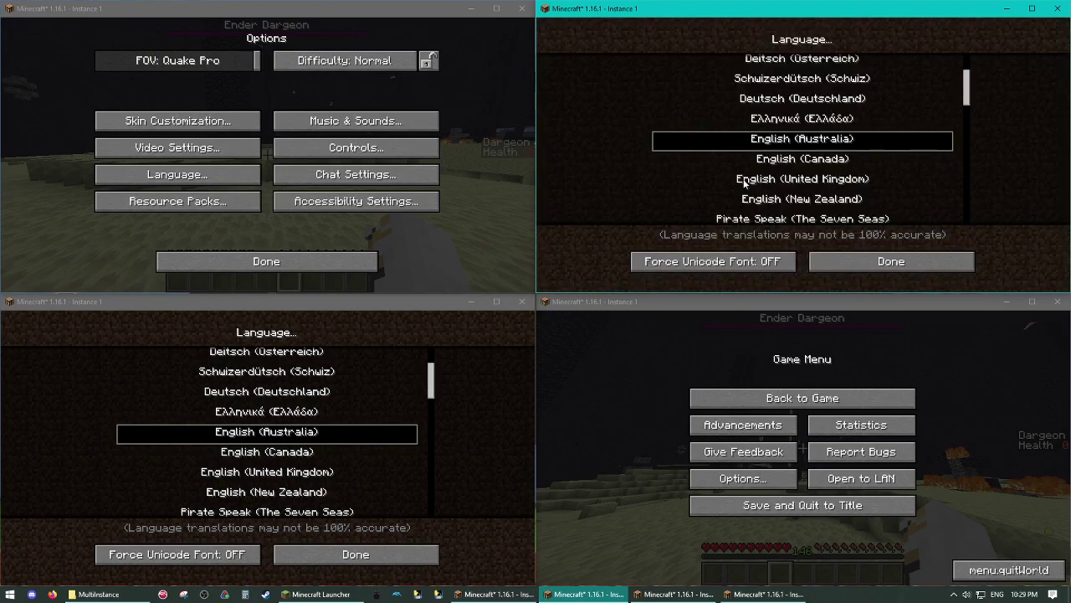
pyautogui.click(833, 181)
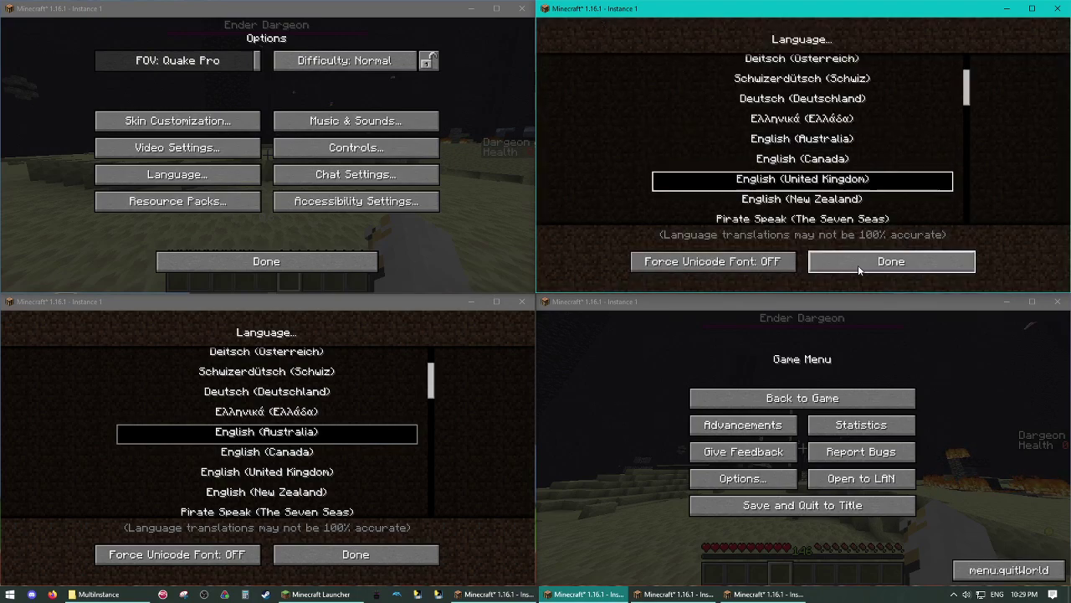
pyautogui.click(892, 261)
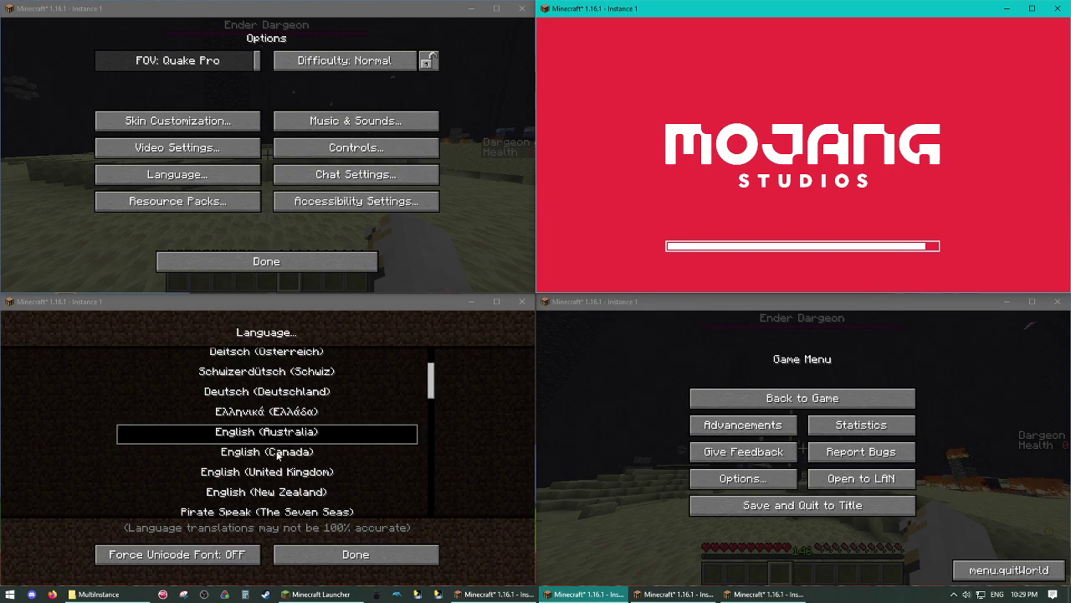
pyautogui.click(278, 452)
pyautogui.click(355, 554)
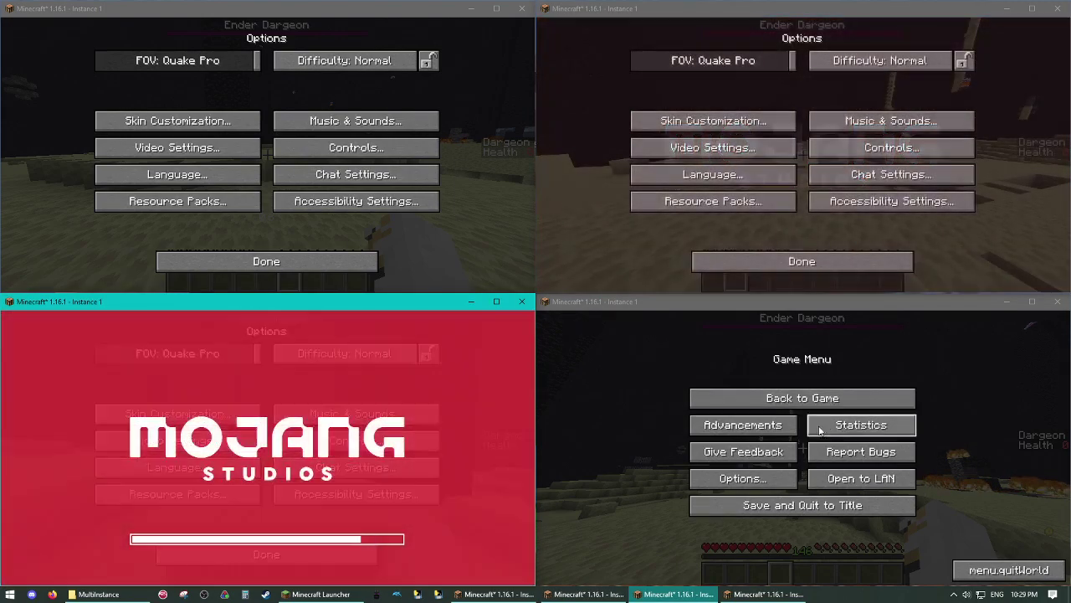
# Set the fourth instance's language to English (US)
pyautogui.click(736, 479)
pyautogui.click(721, 469)
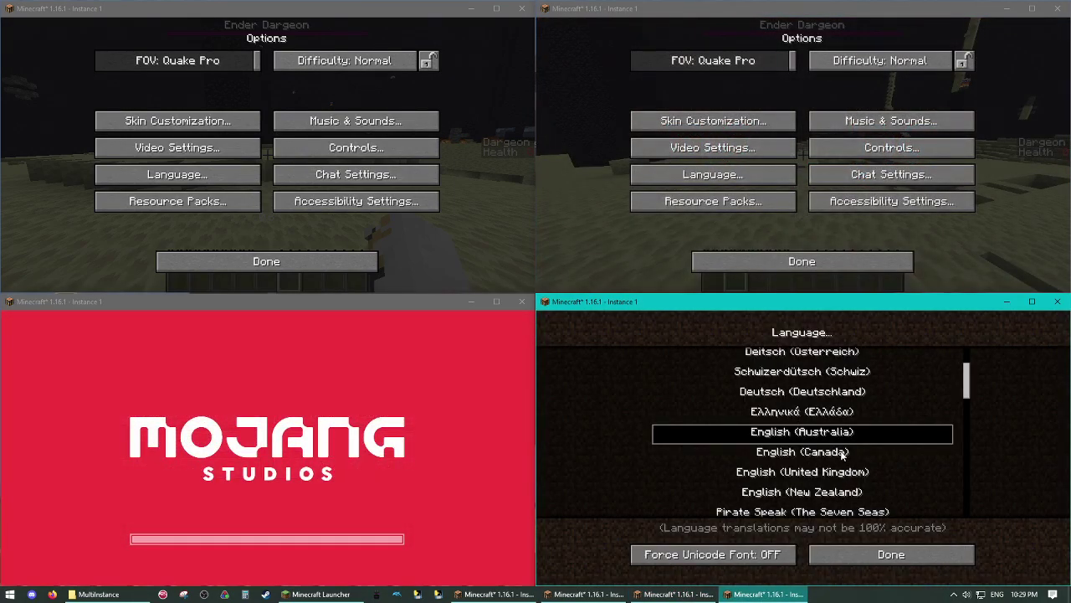
pyautogui.scroll(-8, 807, 495)
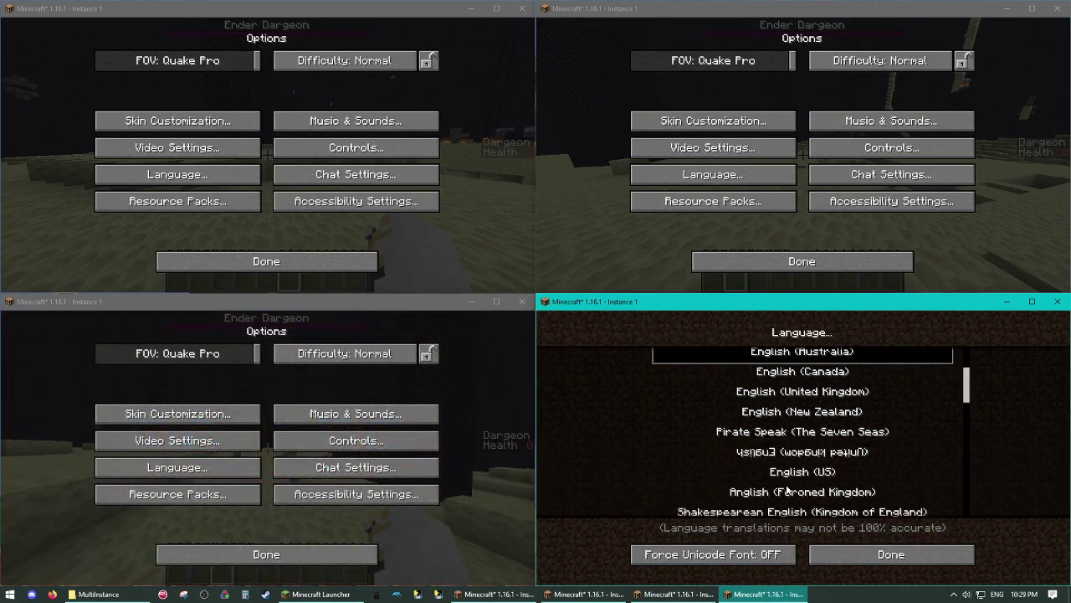
pyautogui.click(802, 471)
pyautogui.click(891, 554)
# Close the options screens of all four instances to return each one to its Game Menu
pyautogui.click(312, 540)
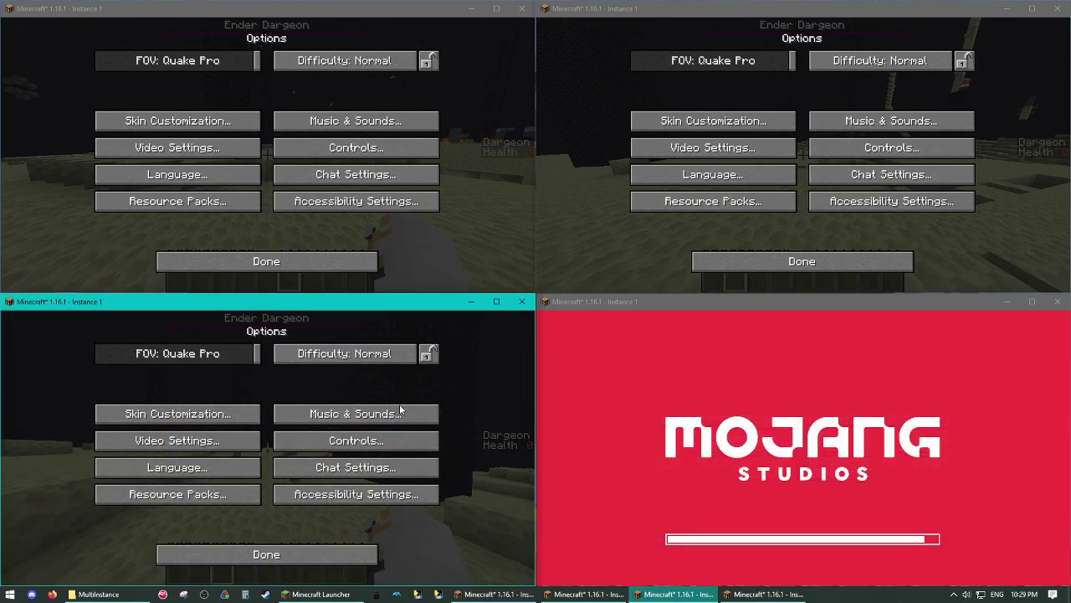
pyautogui.click(292, 559)
pyautogui.click(795, 264)
pyautogui.click(255, 259)
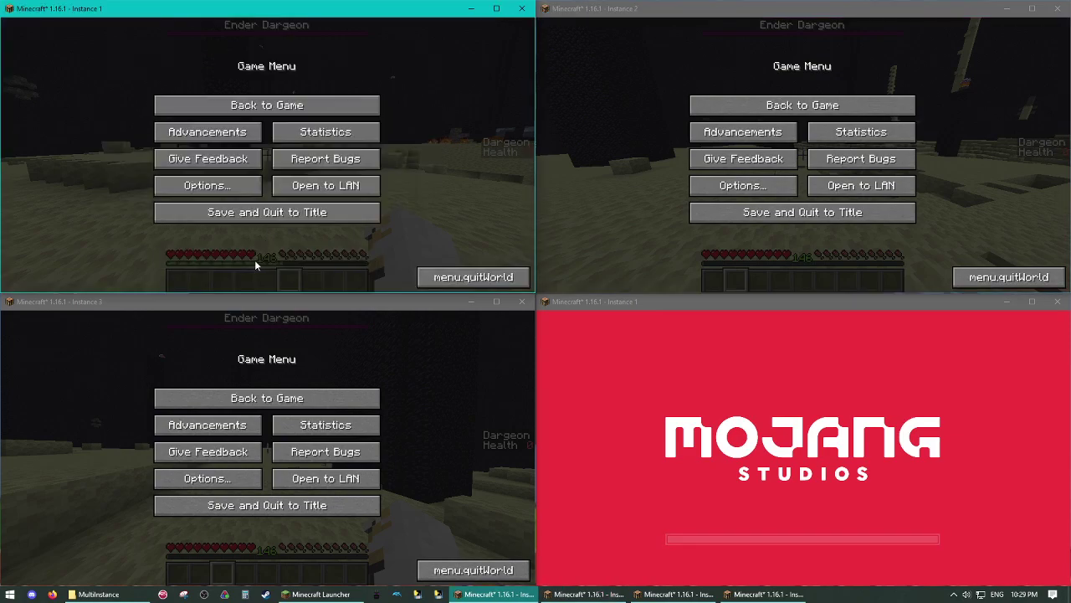
pyautogui.click(793, 554)
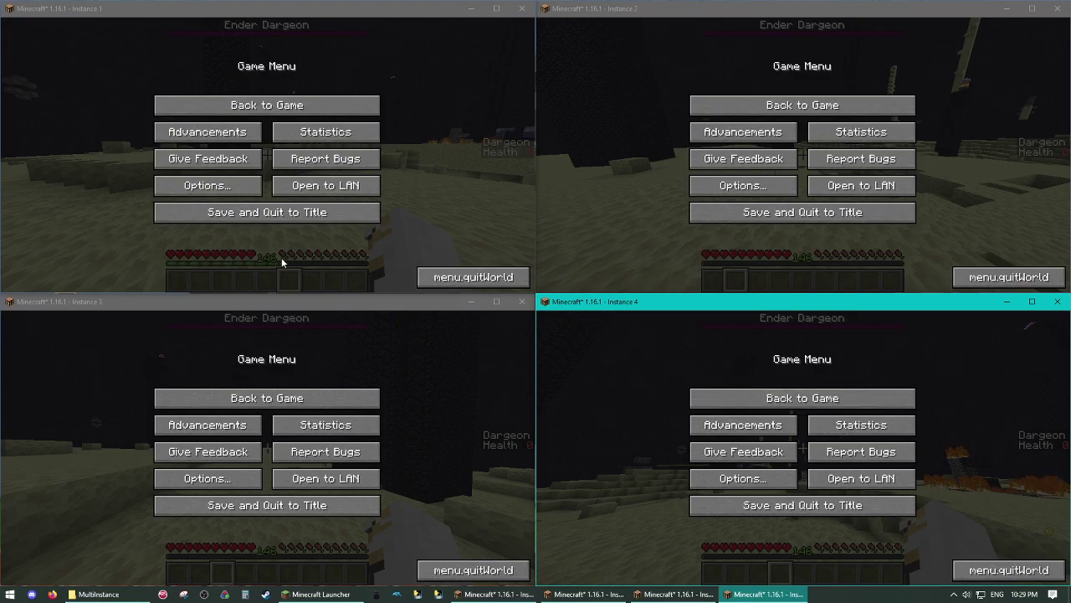
# Open the video settings of the first and second instances, showing the advanced options in the first
pyautogui.click(199, 185)
pyautogui.click(247, 149)
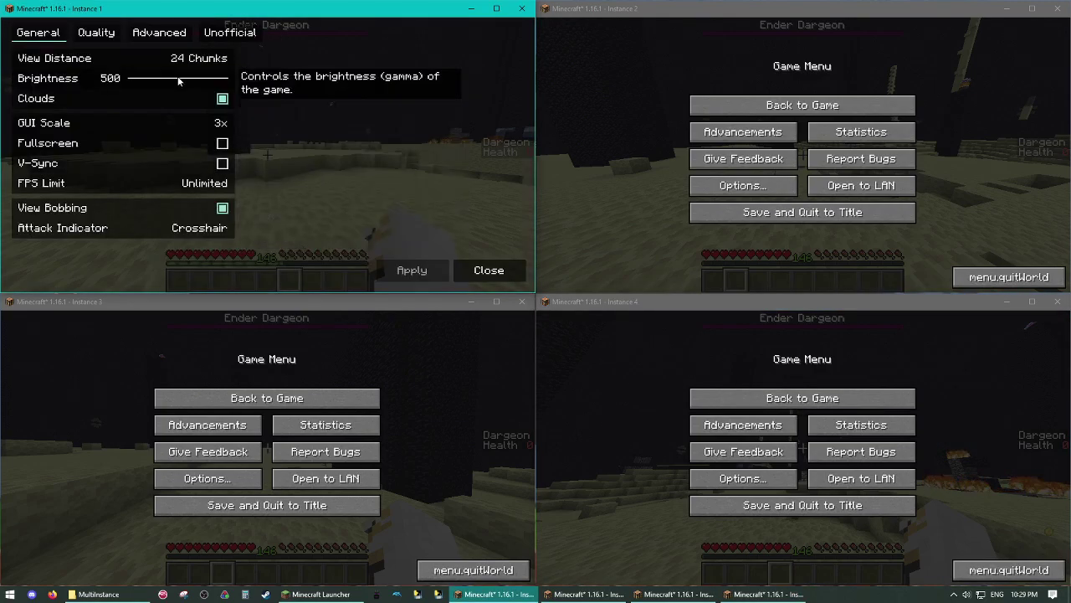
pyautogui.click(188, 34)
pyautogui.click(742, 185)
pyautogui.click(712, 148)
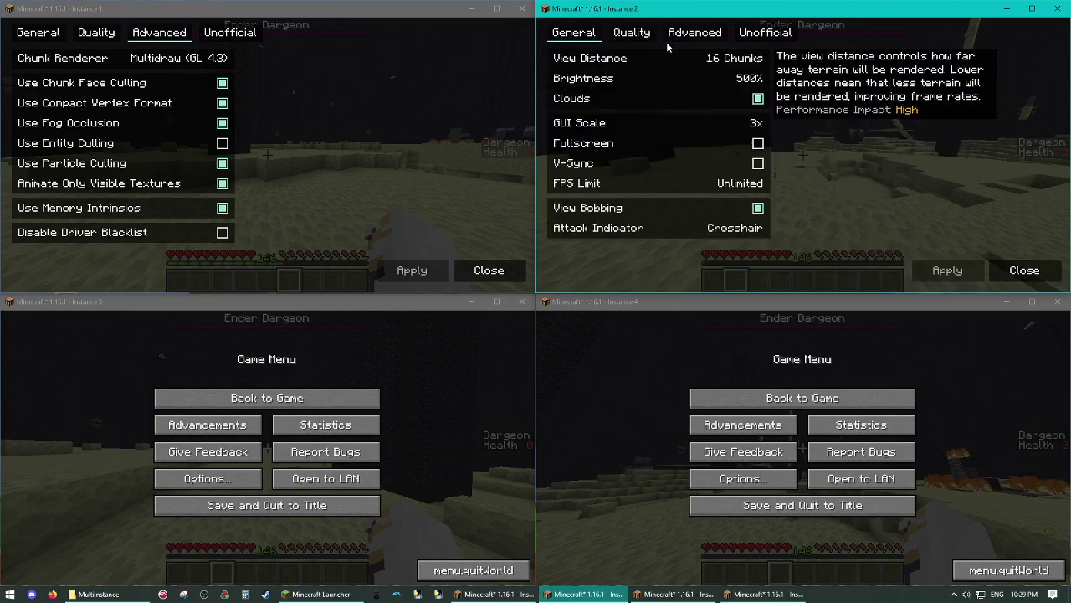
# Review the second instance's quality, advanced, unofficial and general video options, toggling Vignette on and back off, and return both instances to the Game Menu
pyautogui.click(632, 32)
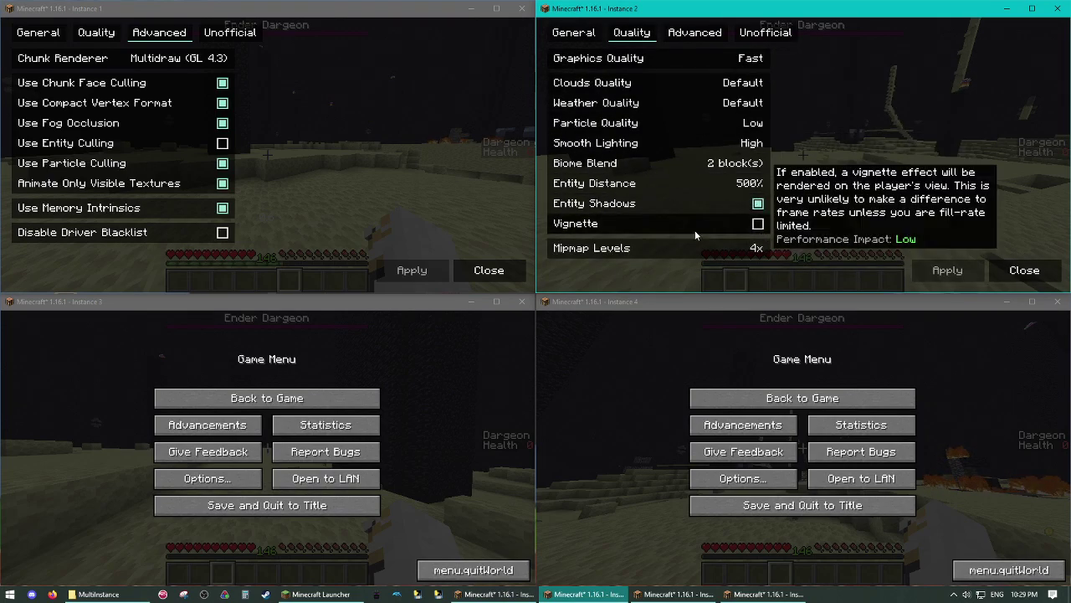
pyautogui.click(759, 224)
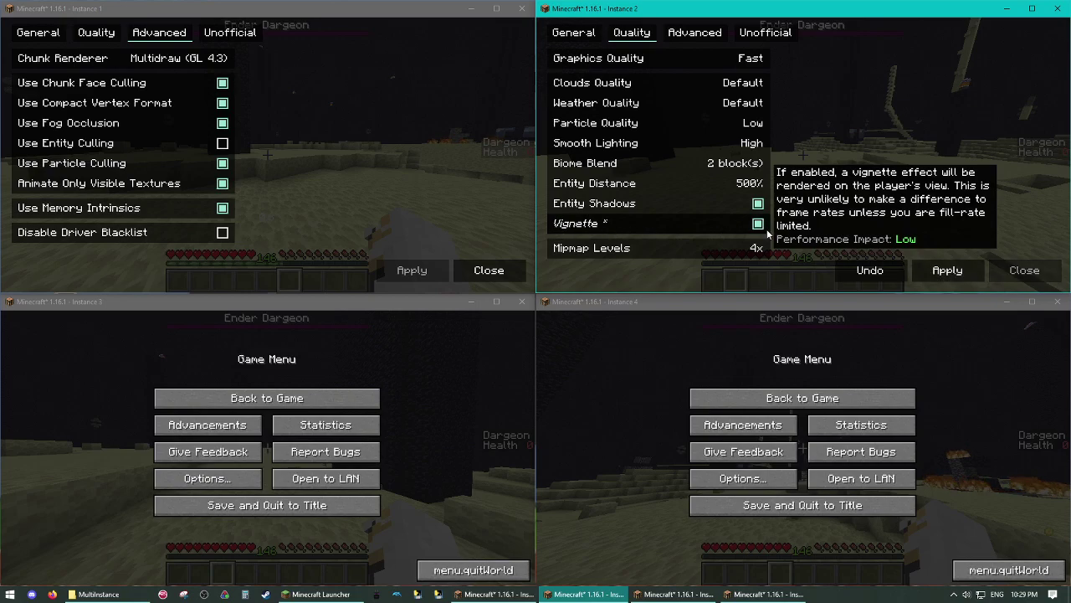
pyautogui.click(759, 224)
pyautogui.click(696, 33)
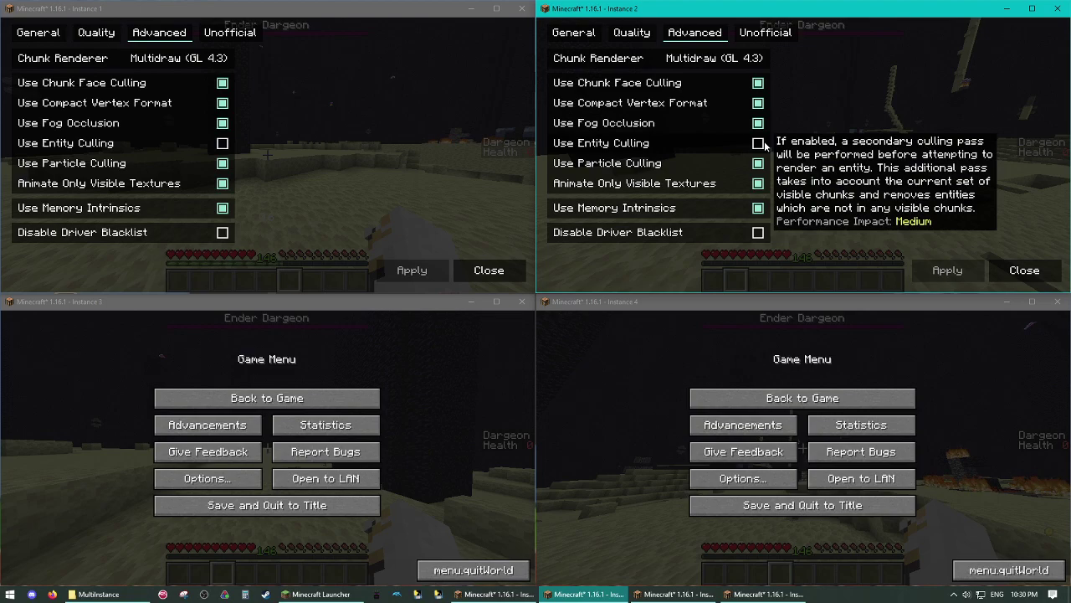
pyautogui.click(768, 35)
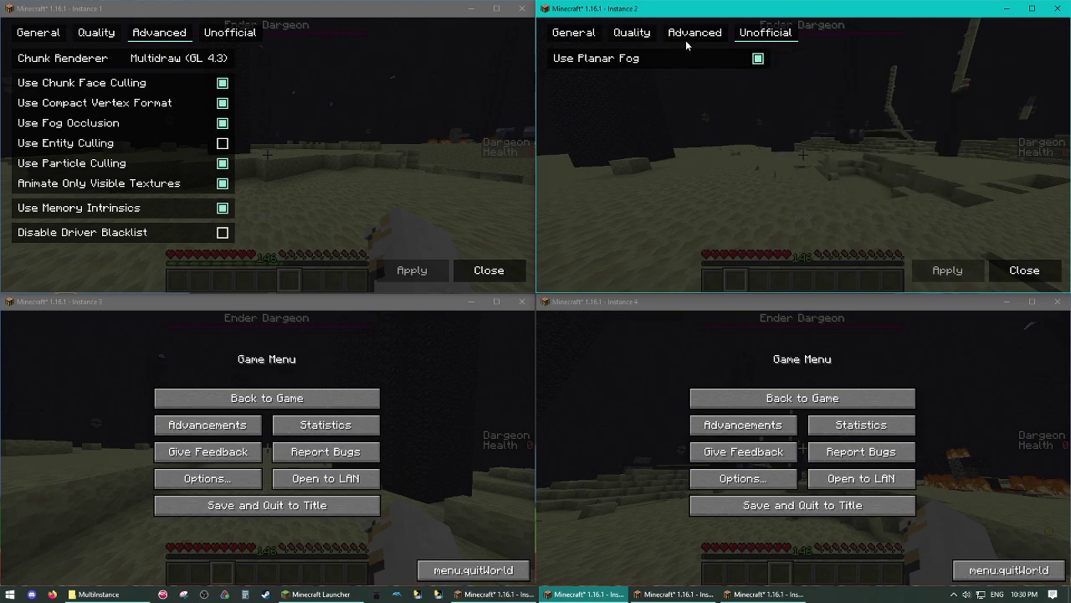
pyautogui.click(632, 34)
pyautogui.click(579, 37)
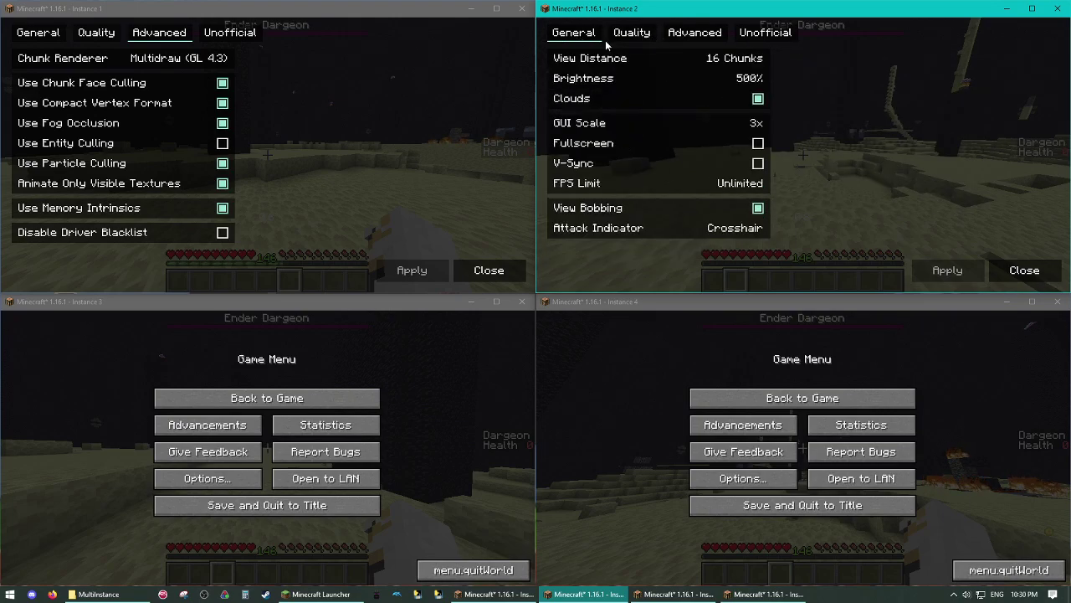
pyautogui.click(1022, 269)
pyautogui.click(490, 270)
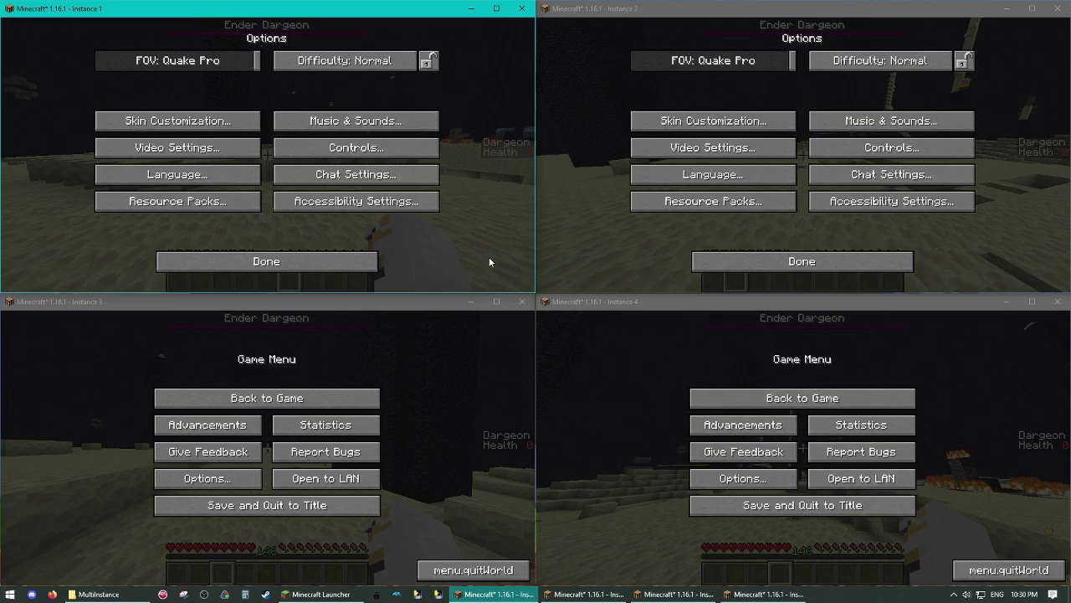
pyautogui.click(304, 264)
pyautogui.click(807, 258)
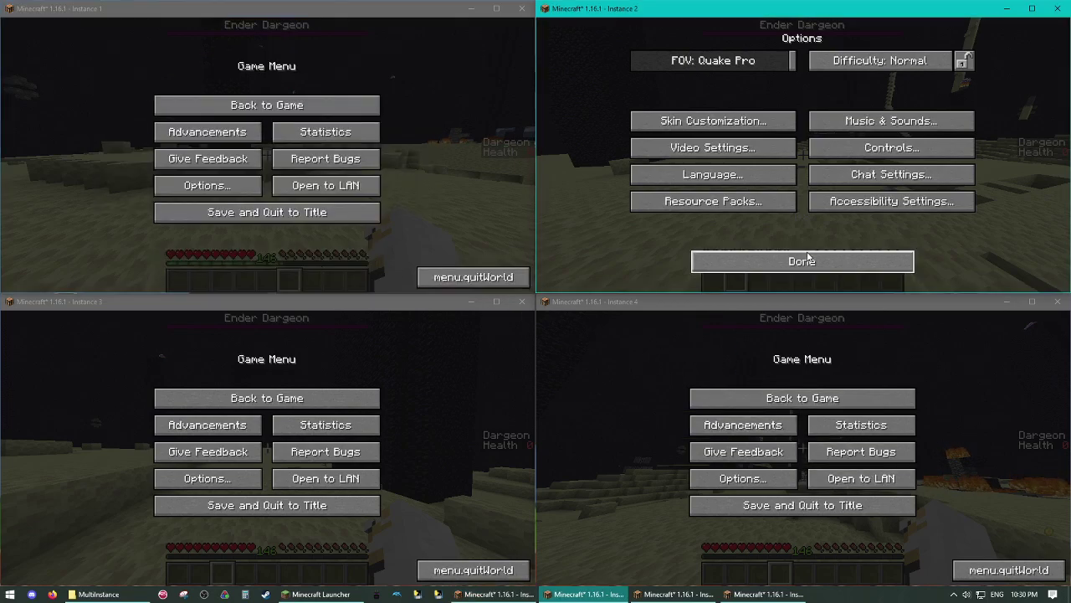
pyautogui.click(746, 265)
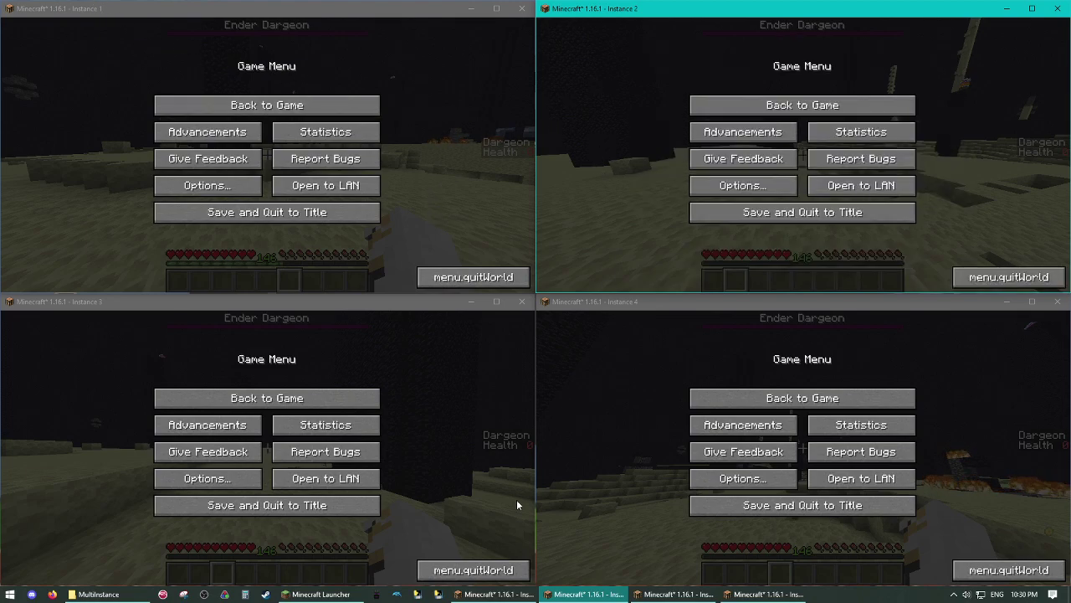
# Maximize the first and second instance windows and place their taskbar entries first and second in order
pyautogui.click(497, 594)
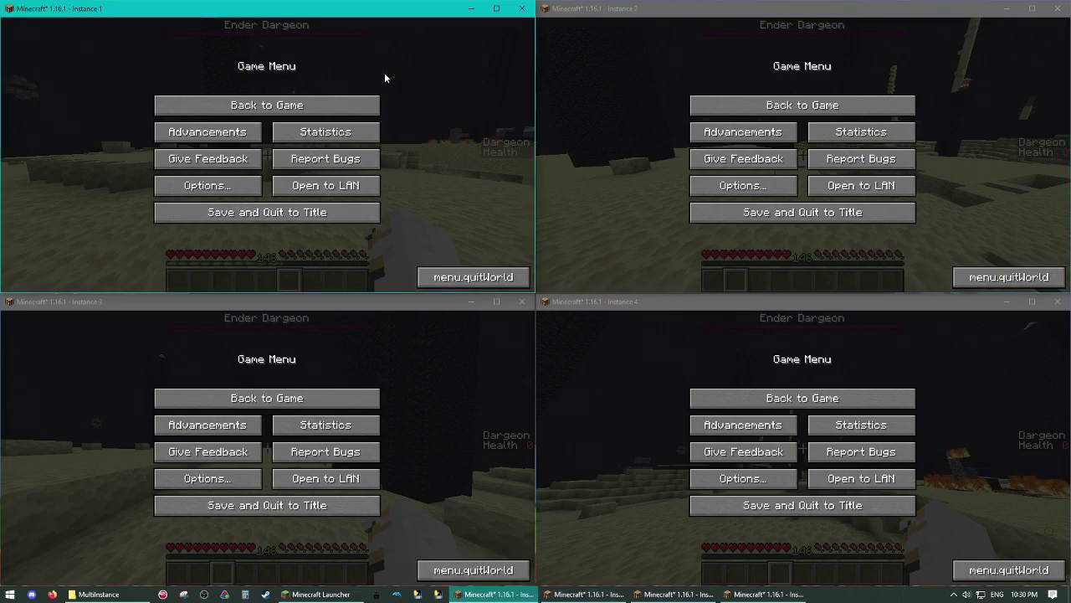
pyautogui.moveTo(388, 9); pyautogui.dragTo(511, 2)
pyautogui.moveTo(485, 593); pyautogui.dragTo(44, 591)
pyautogui.click(585, 594)
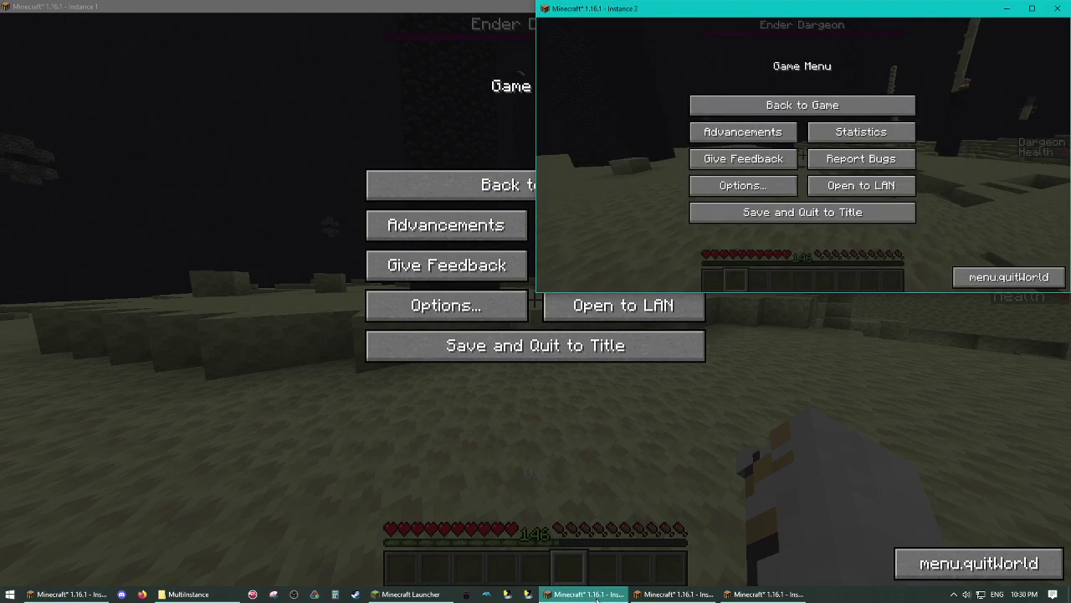
pyautogui.moveTo(686, 10); pyautogui.dragTo(657, 2)
pyautogui.moveTo(566, 594); pyautogui.dragTo(138, 593)
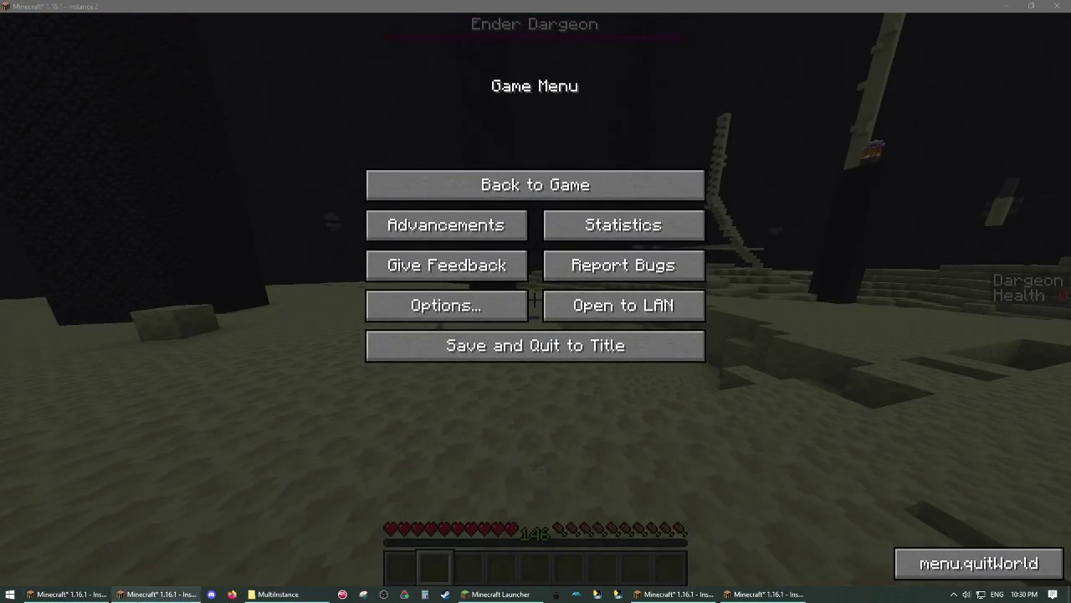
# Maximize the third and fourth instance windows and place their taskbar entries after the second instance
pyautogui.click(636, 593)
pyautogui.doubleClick(280, 306)
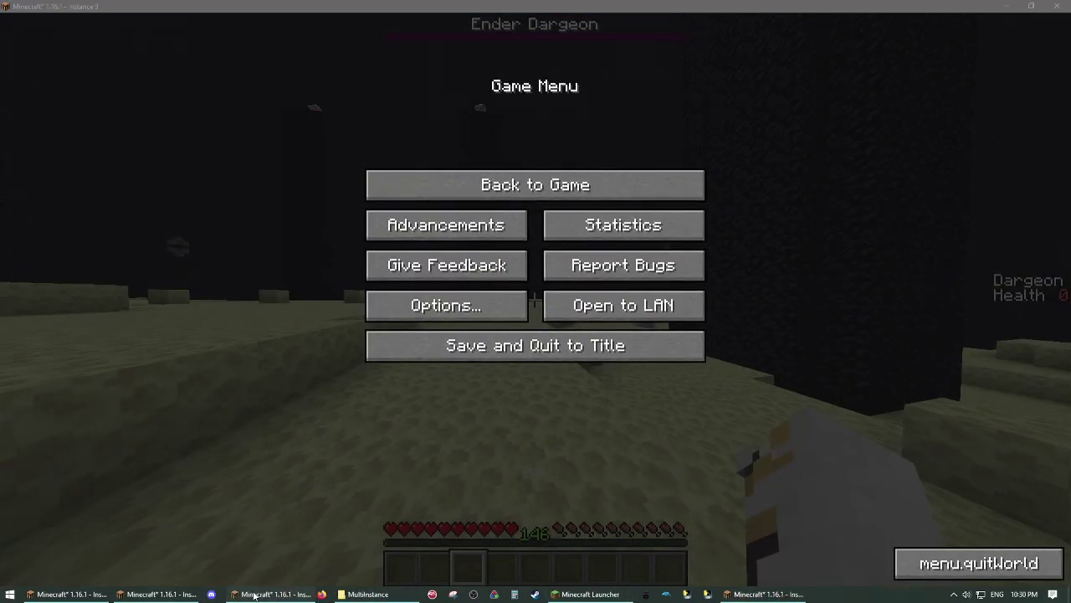
pyautogui.click(763, 593)
pyautogui.doubleClick(721, 312)
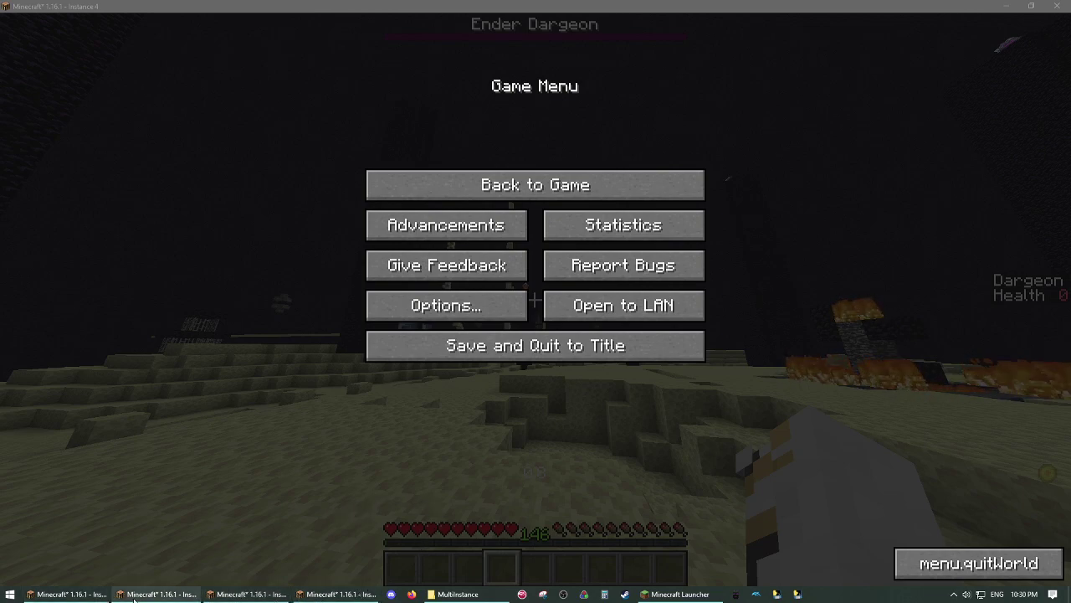
# Run the MultiReset0.0.1SESSIONLOCK1920x1080.AHK script from the MultiInstance folder and open it in Sublime Text
pyautogui.click(456, 594)
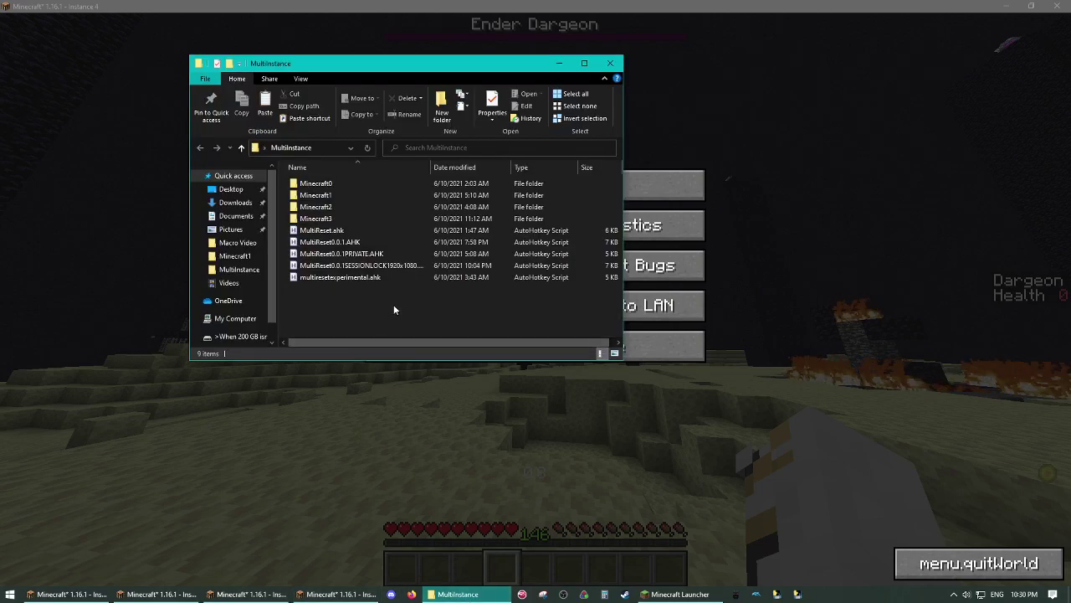
pyautogui.click(373, 268)
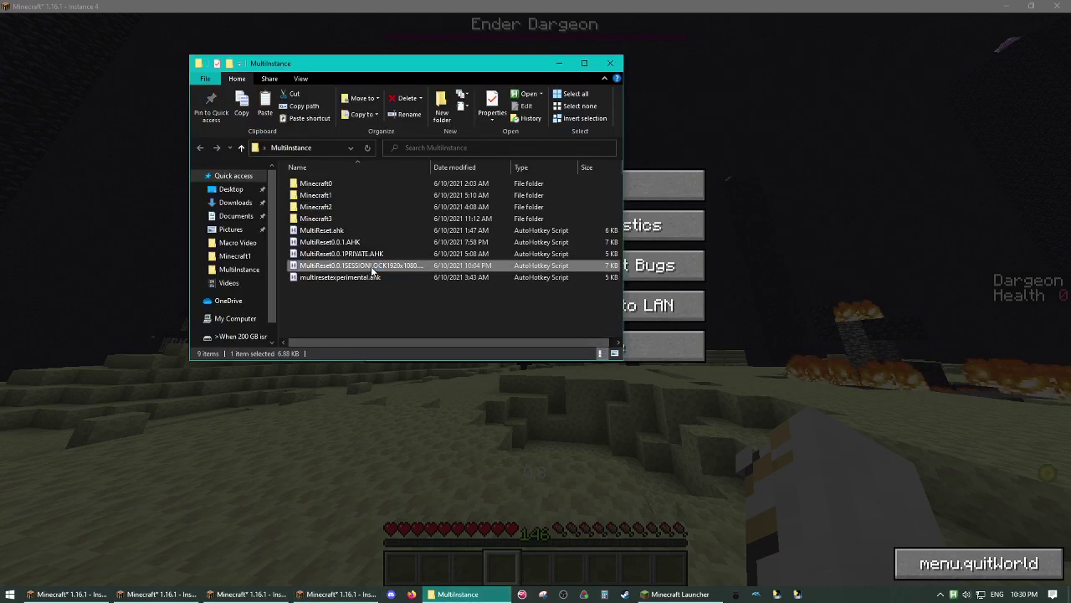
pyautogui.rightClick(374, 269)
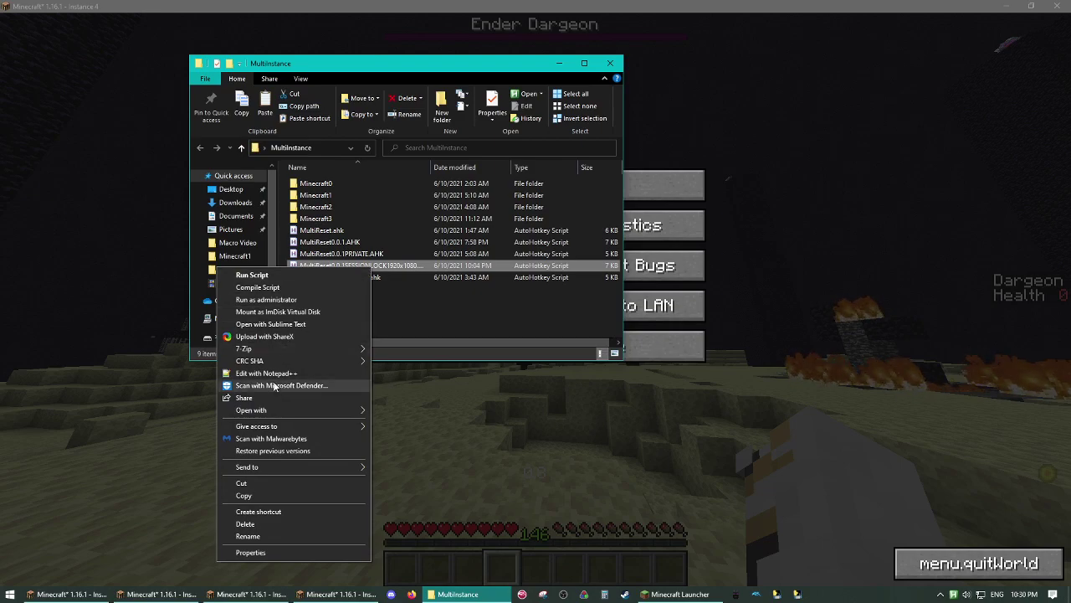
pyautogui.click(277, 324)
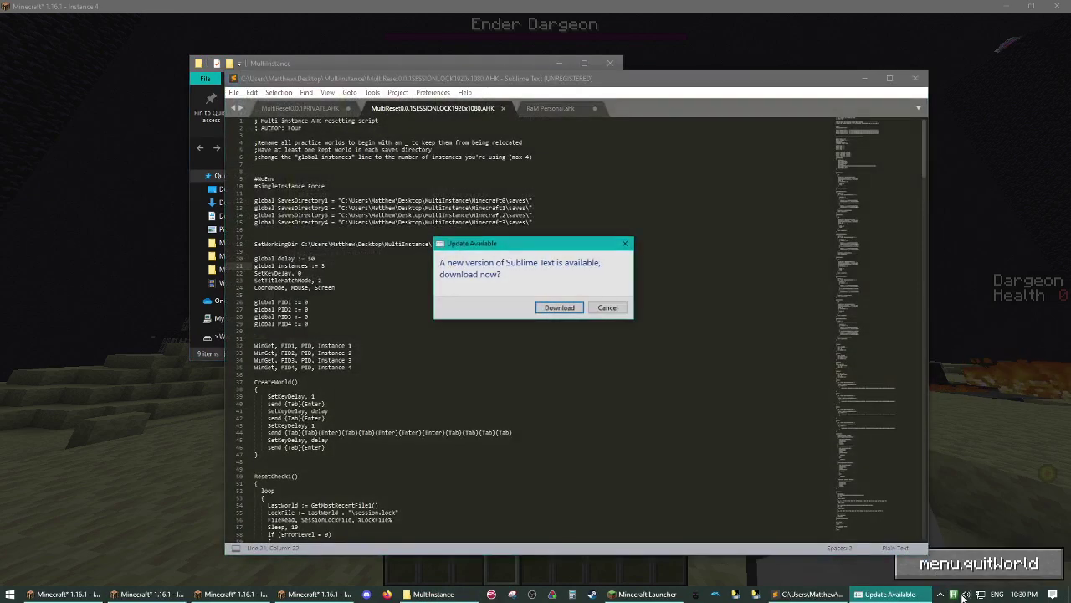
# Exit the running AutoHotkey script and decline the Sublime Text update
pyautogui.rightClick(953, 595)
pyautogui.click(959, 585)
pyautogui.click(611, 309)
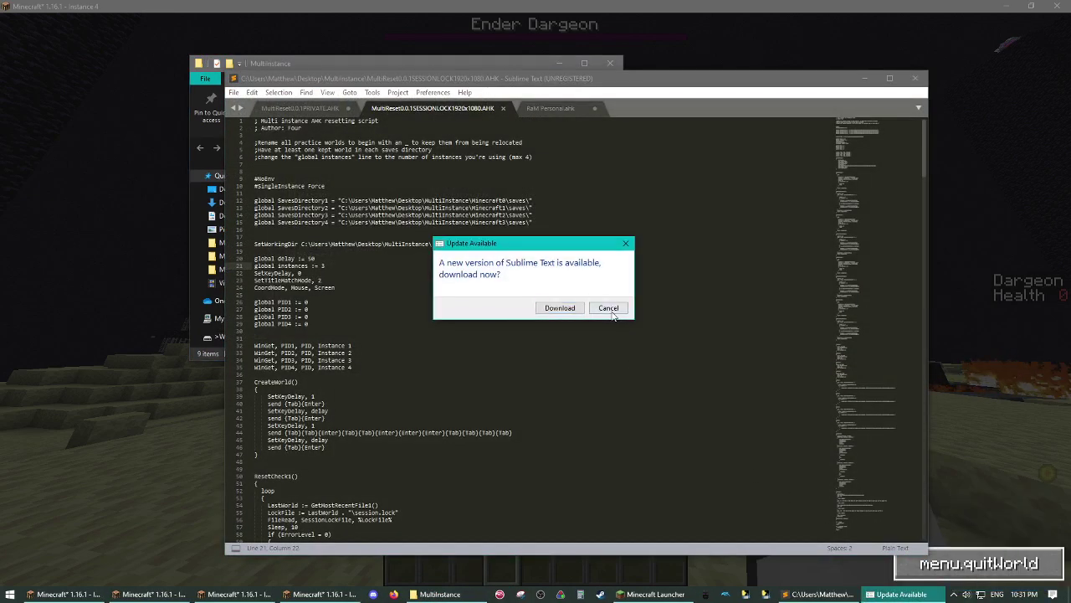
# Arrange the script editor and the MultiInstance folder window so the folder list and the script's directory lines are both visible
pyautogui.click(953, 596)
pyautogui.click(653, 396)
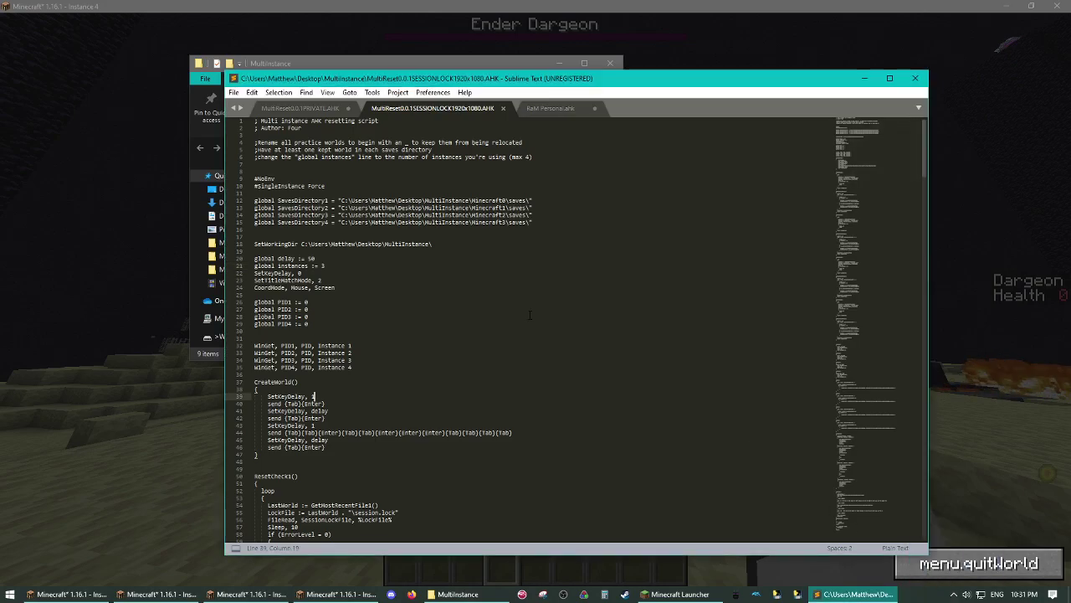
pyautogui.moveTo(517, 87); pyautogui.dragTo(603, 81)
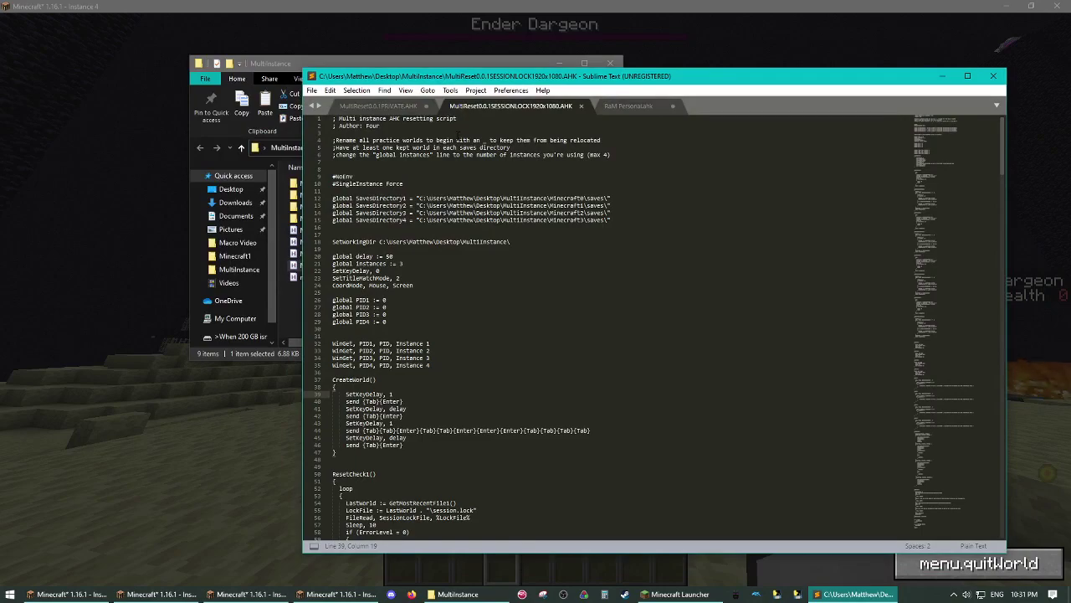
pyautogui.click(510, 242)
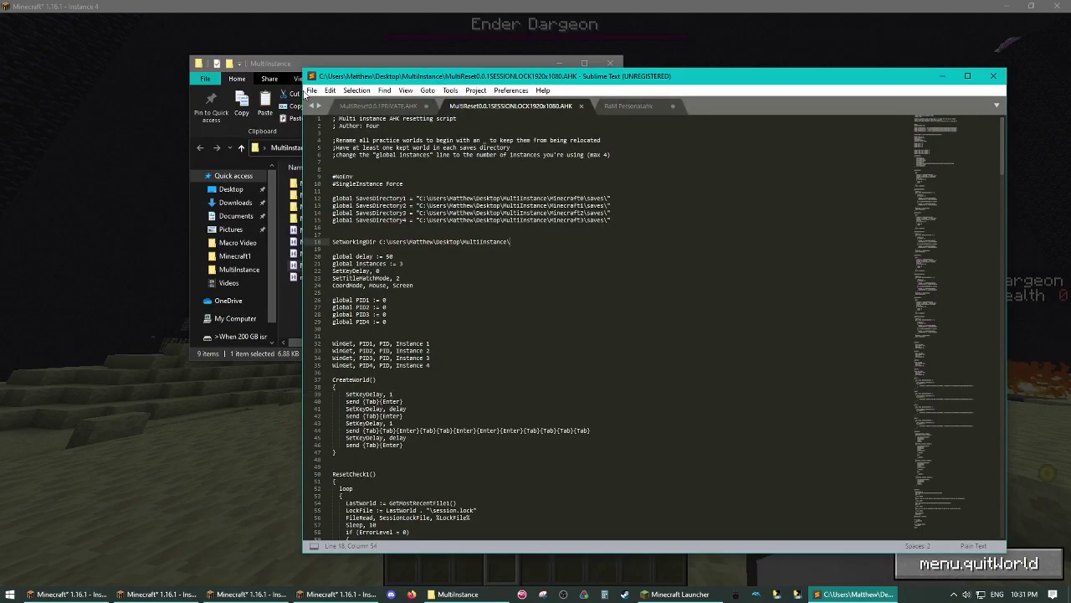
pyautogui.moveTo(279, 67); pyautogui.dragTo(148, 52)
pyautogui.click(403, 264)
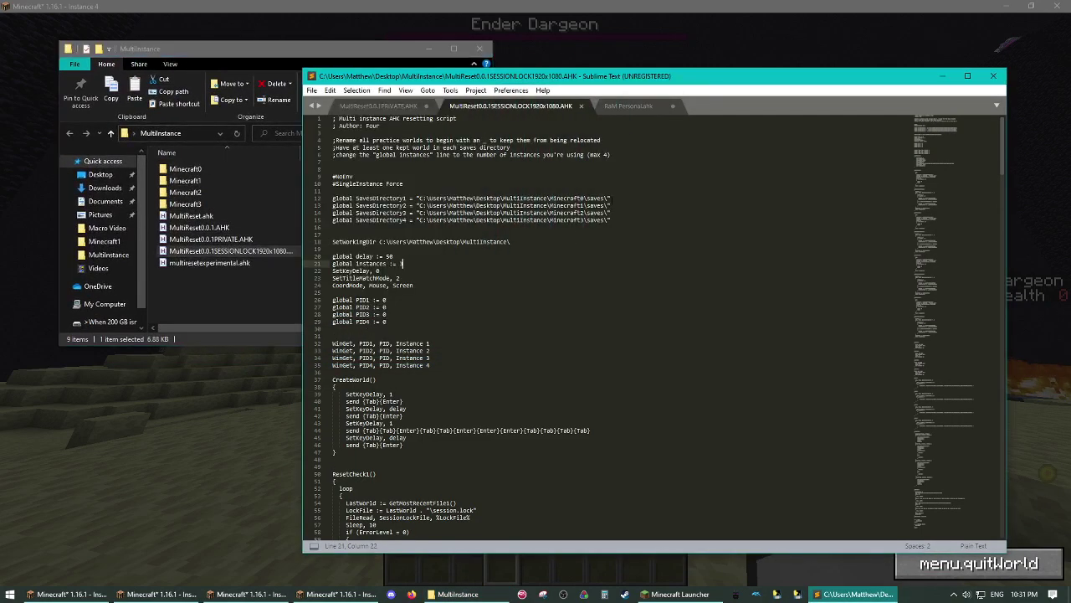
pyautogui.click(611, 198)
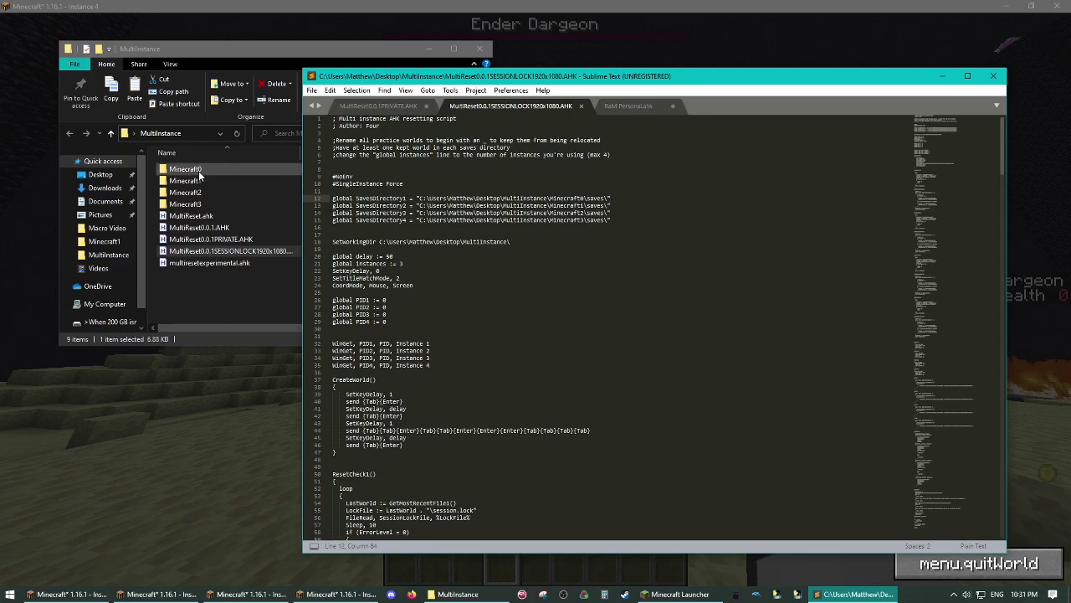
# Copy the Minecraft0 folder's location path from its properties
pyautogui.click(251, 168)
pyautogui.rightClick(251, 168)
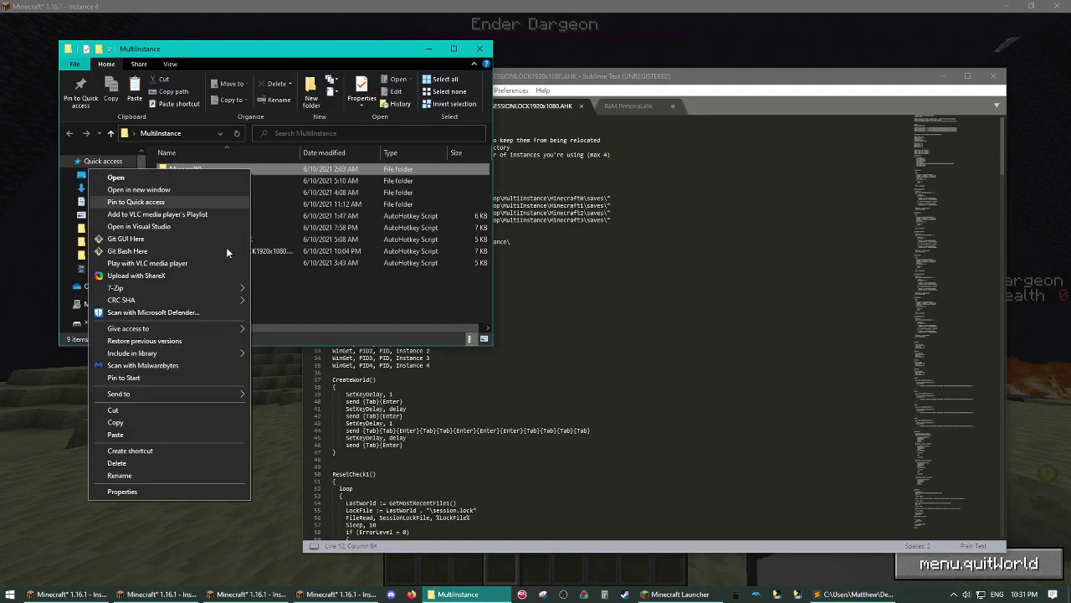
pyautogui.click(181, 492)
pyautogui.moveTo(422, 256); pyautogui.dragTo(307, 256)
pyautogui.rightClick(322, 257)
pyautogui.click(231, 294)
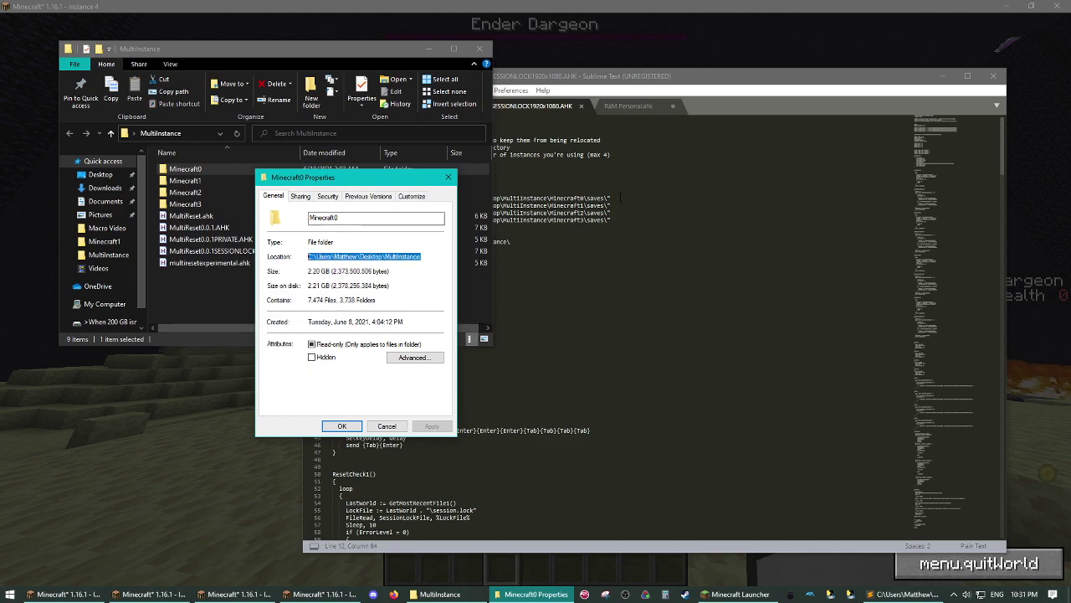
# Replace the SavesDirectory1 path before \saves with the copied location, completed with \Minecraft0
pyautogui.click(608, 199)
pyautogui.moveTo(588, 199); pyautogui.dragTo(420, 198)
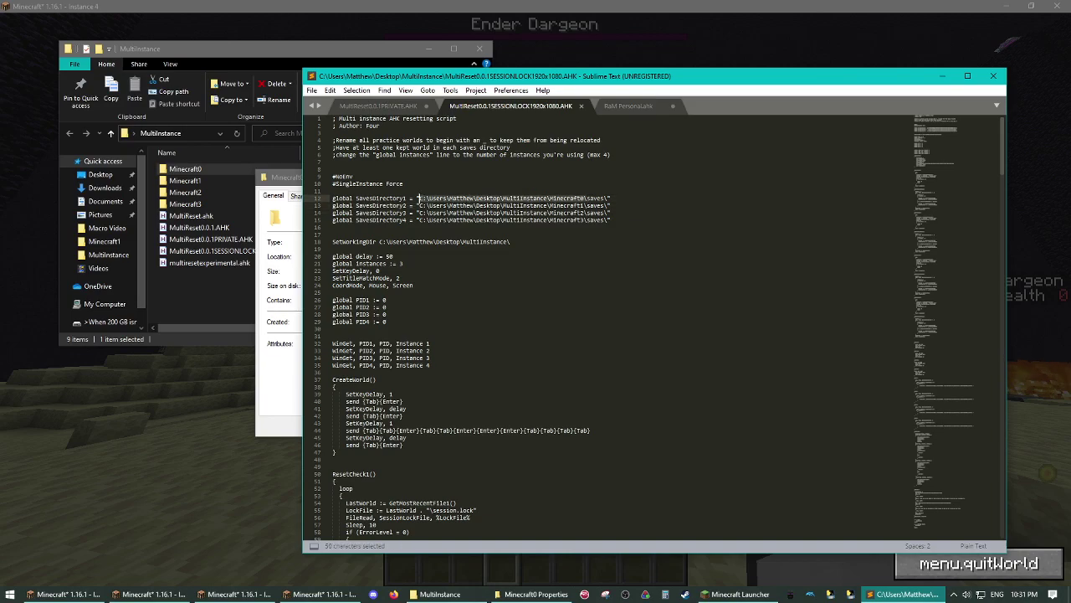
pyautogui.hotkey('ctrl', 'v')
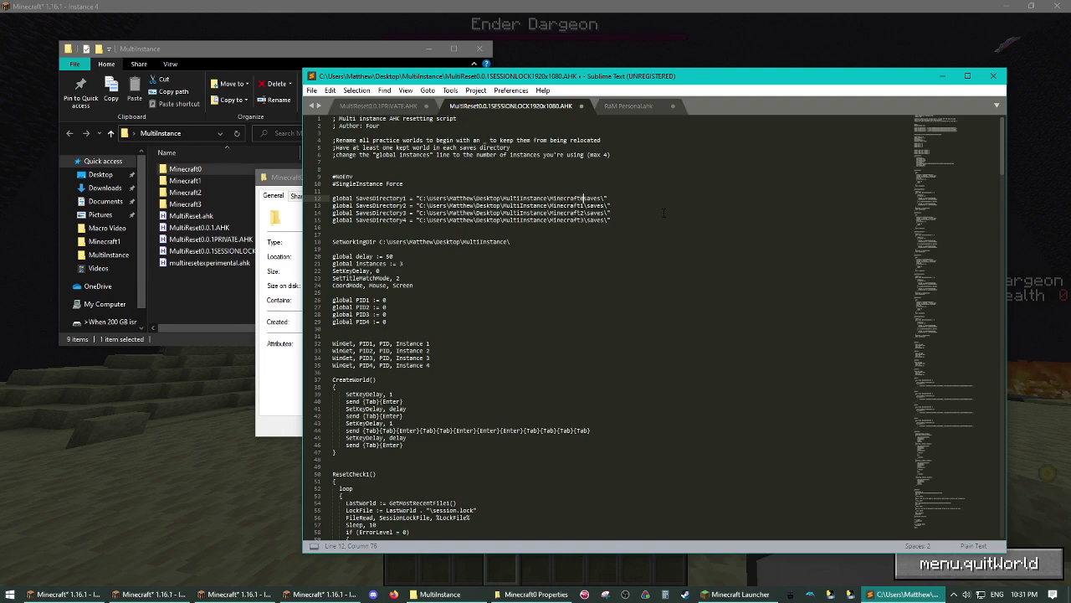
# Close the Minecraft0 properties and open the Minecraft0 folder
pyautogui.click(295, 239)
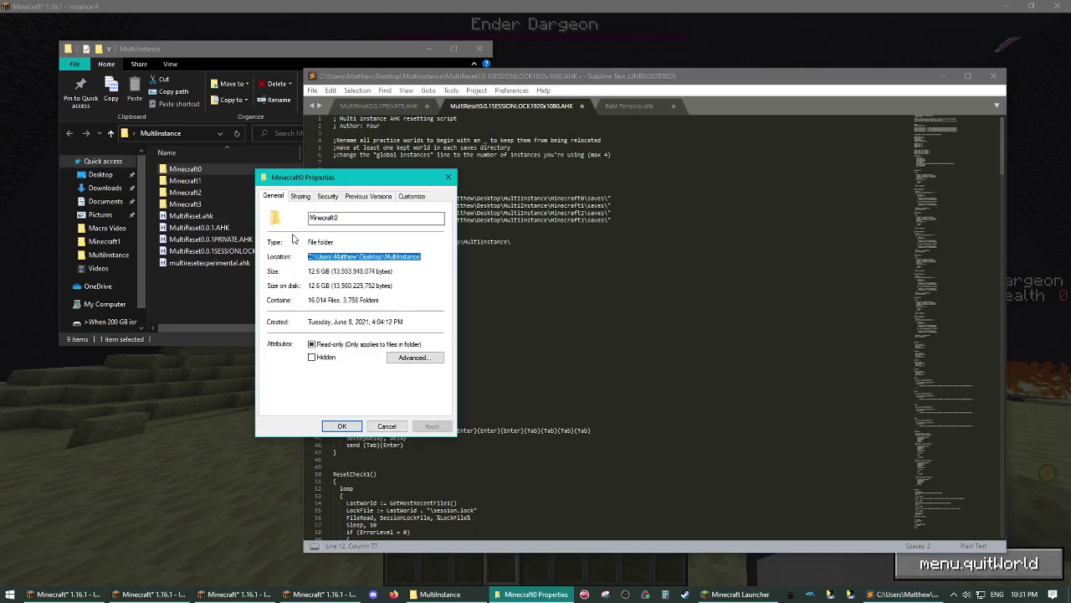
pyautogui.moveTo(365, 177); pyautogui.dragTo(287, 203)
pyautogui.doubleClick(202, 170)
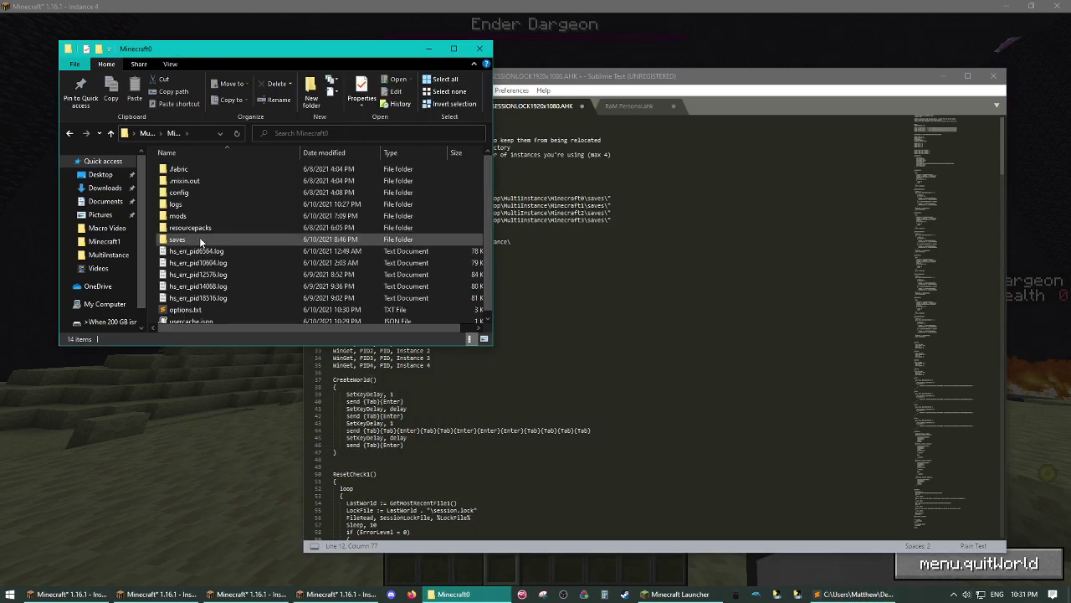
pyautogui.rightClick(195, 238)
pyautogui.click(144, 408)
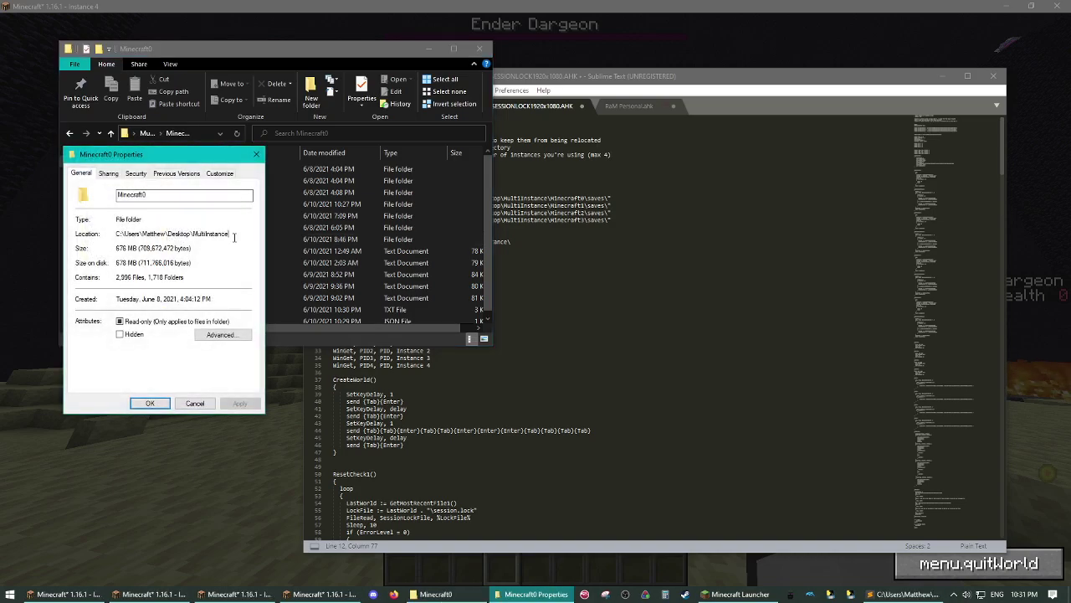
pyautogui.moveTo(230, 234); pyautogui.dragTo(107, 242)
pyautogui.click(226, 222)
pyautogui.click(257, 155)
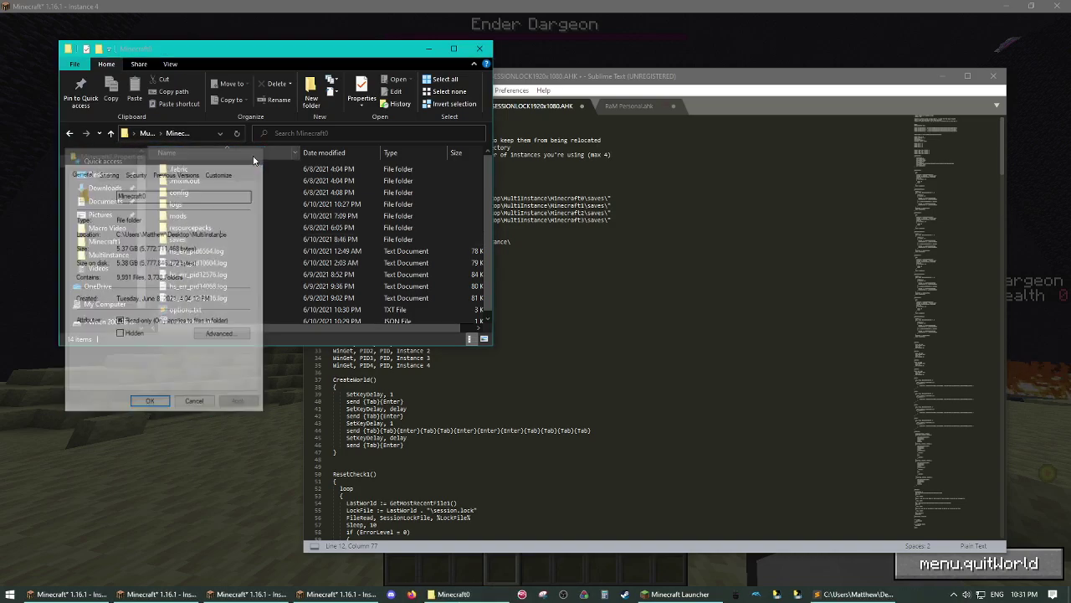
# Copy the location path of the saves folder inside Minecraft0 from its properties
pyautogui.click(181, 240)
pyautogui.rightClick(180, 240)
pyautogui.click(109, 545)
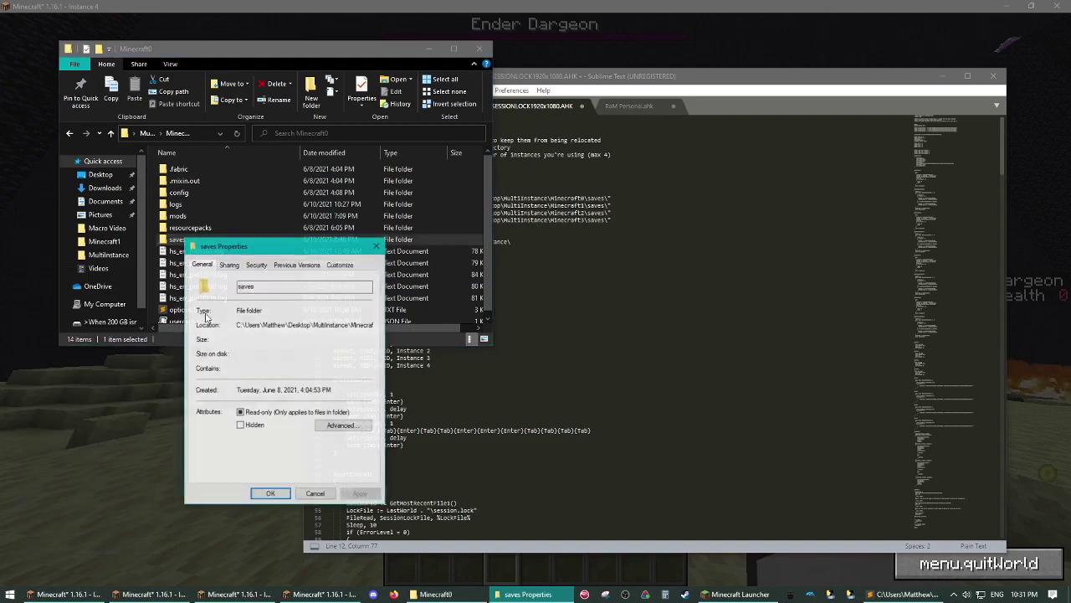
pyautogui.moveTo(238, 325); pyautogui.dragTo(451, 328)
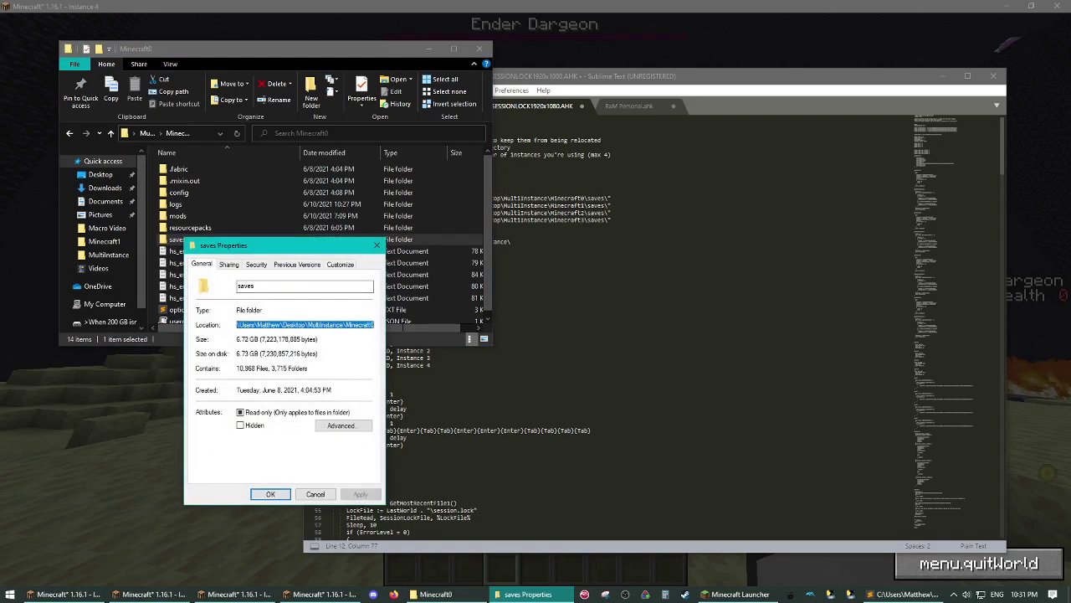
pyautogui.rightClick(242, 326)
pyautogui.click(312, 354)
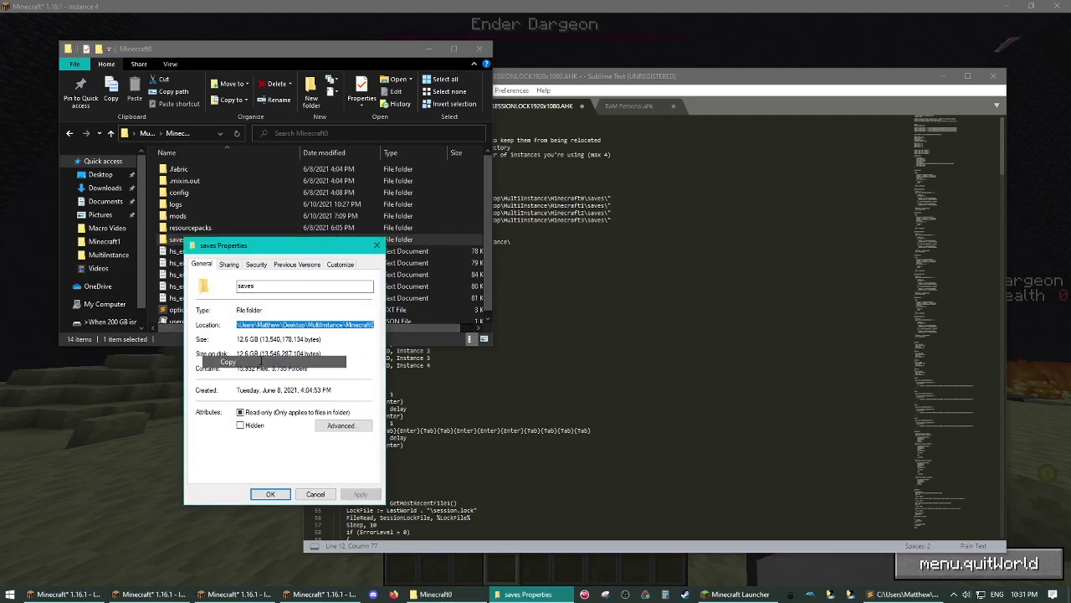
# Replace the SavesDirectory1 path before \saves with the copied Minecraft0 location
pyautogui.click(601, 205)
pyautogui.moveTo(585, 199); pyautogui.dragTo(446, 199)
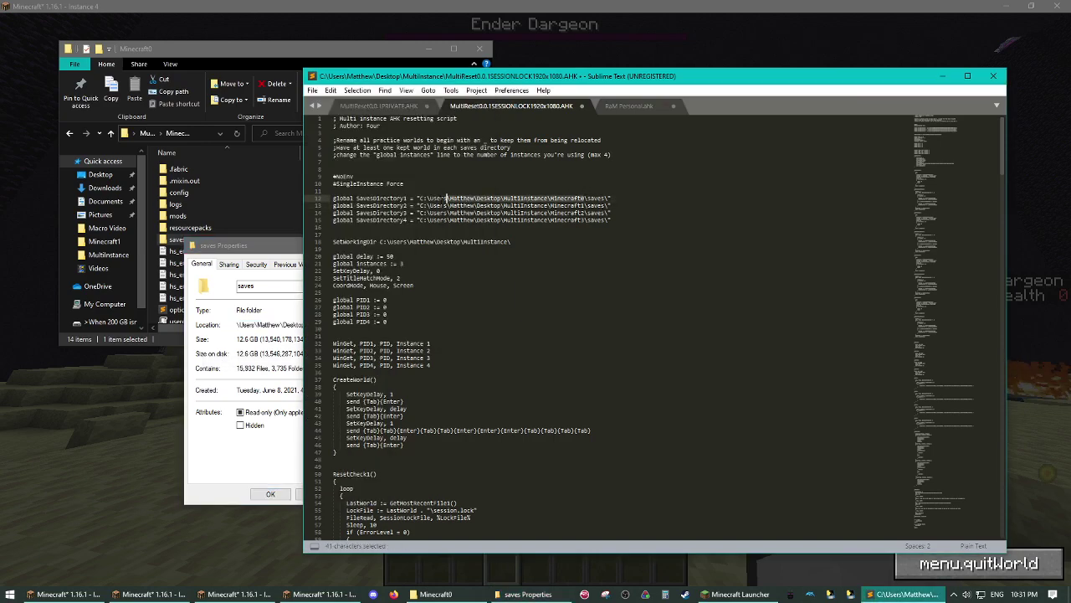
pyautogui.hotkey('ctrl', 'v')
pyautogui.moveTo(613, 220); pyautogui.dragTo(608, 221)
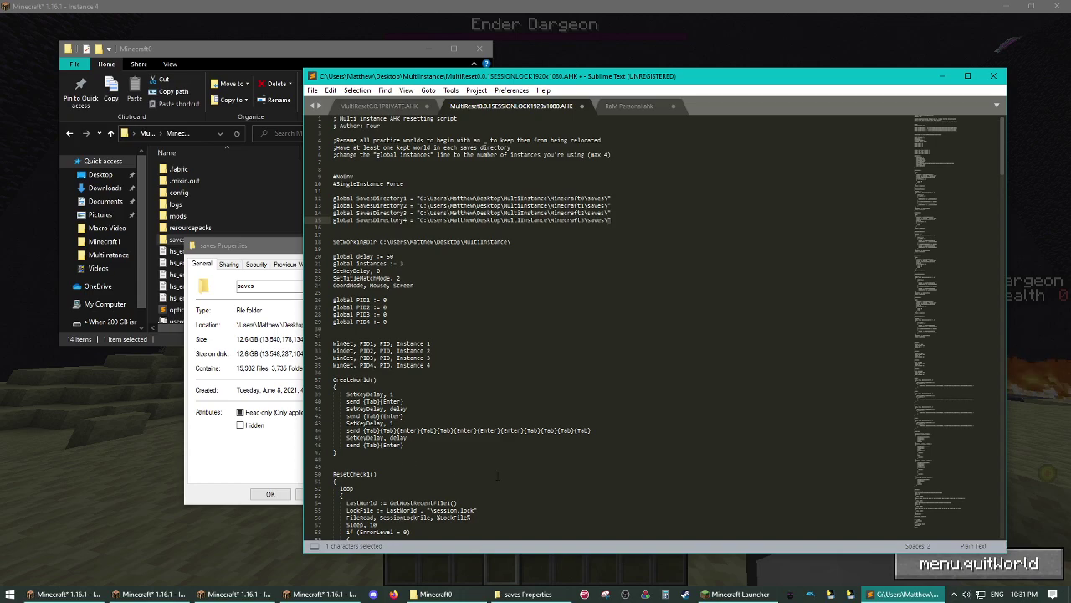
# Close the Minecraft0 folder window and the saves properties dialog
pyautogui.rightClick(443, 595)
pyautogui.click(458, 573)
pyautogui.click(471, 594)
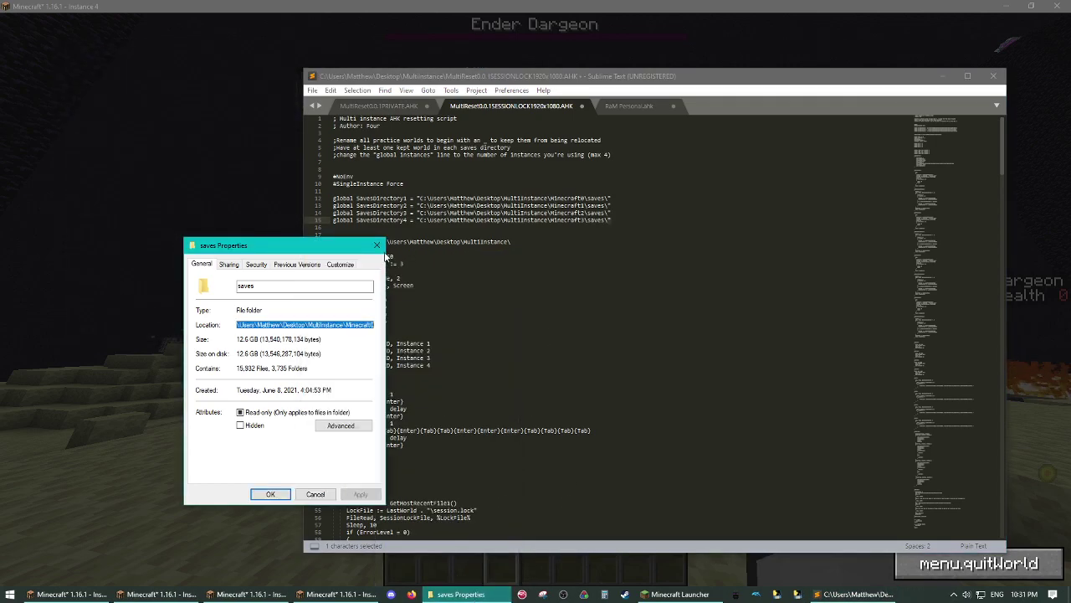
pyautogui.click(380, 246)
# Open the .minecraft folder inside the %appdata% directory
pyautogui.press('super+r')
pyautogui.write('%appdata%')
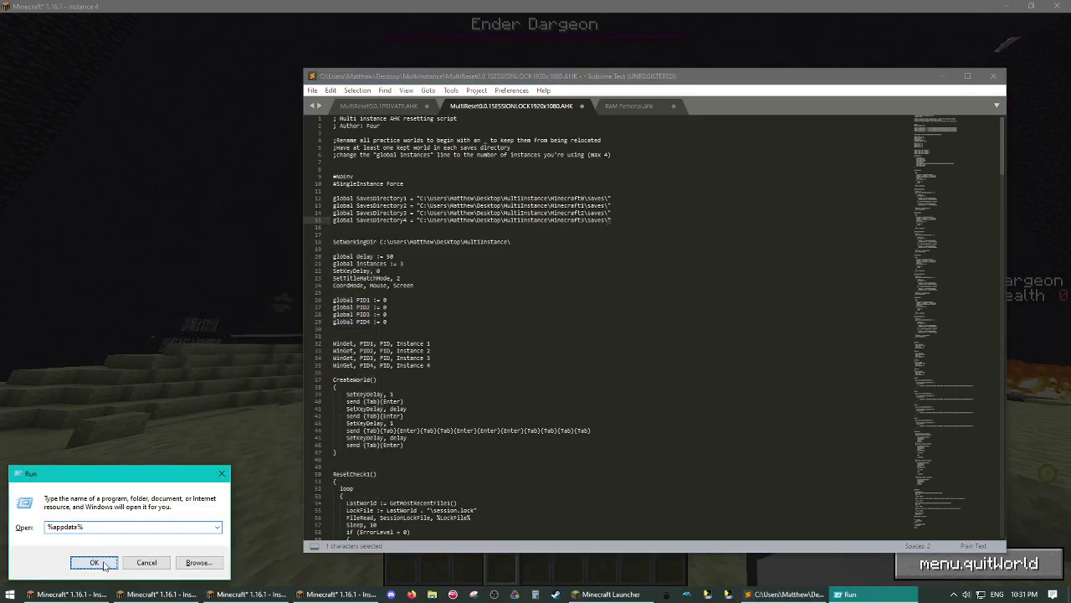
pyautogui.press('Return')
pyautogui.doubleClick(266, 166)
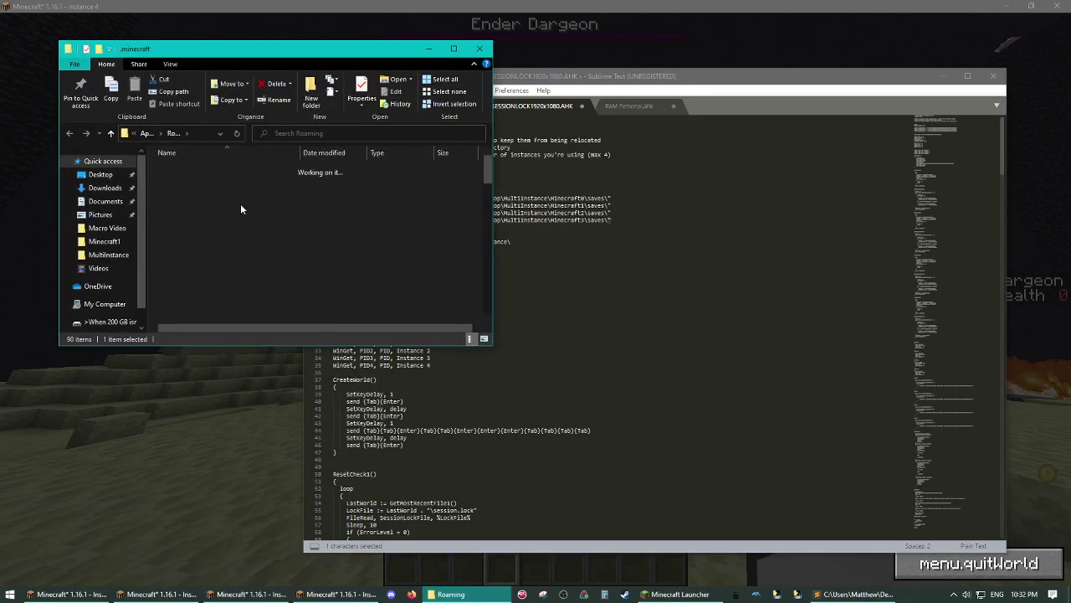
# Copy the location path of the .minecraft saves folder from its properties
pyautogui.scroll(-5, 198, 304)
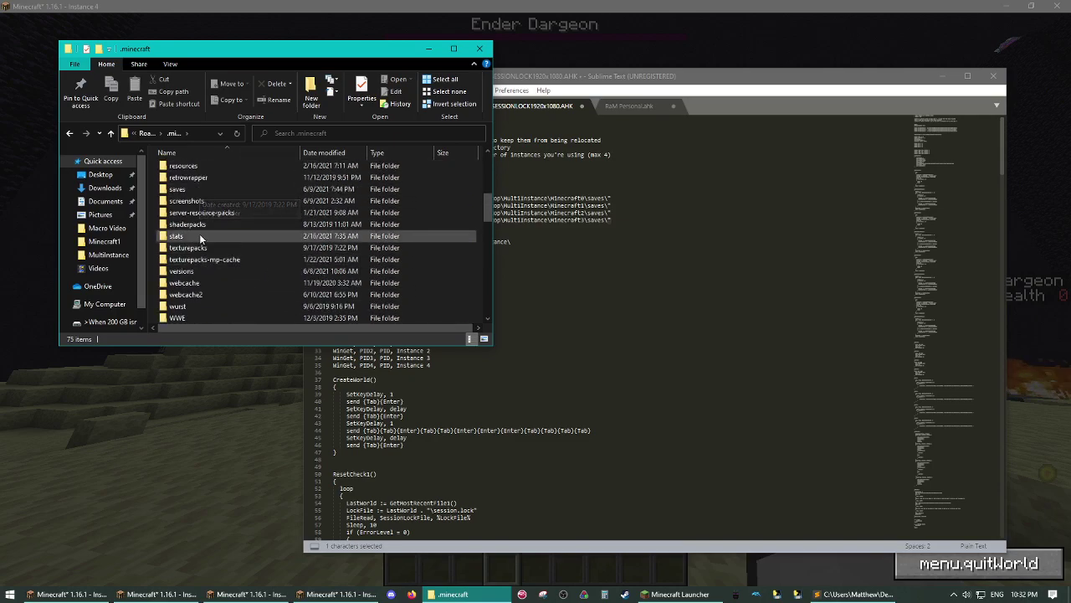
pyautogui.rightClick(197, 190)
pyautogui.click(134, 498)
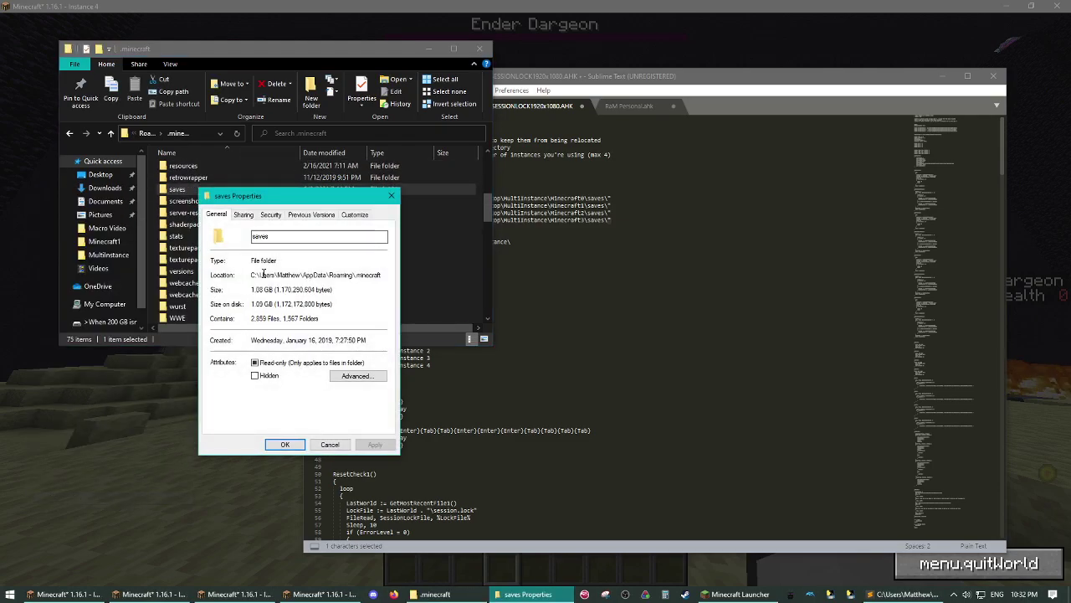
pyautogui.moveTo(252, 275); pyautogui.dragTo(532, 272)
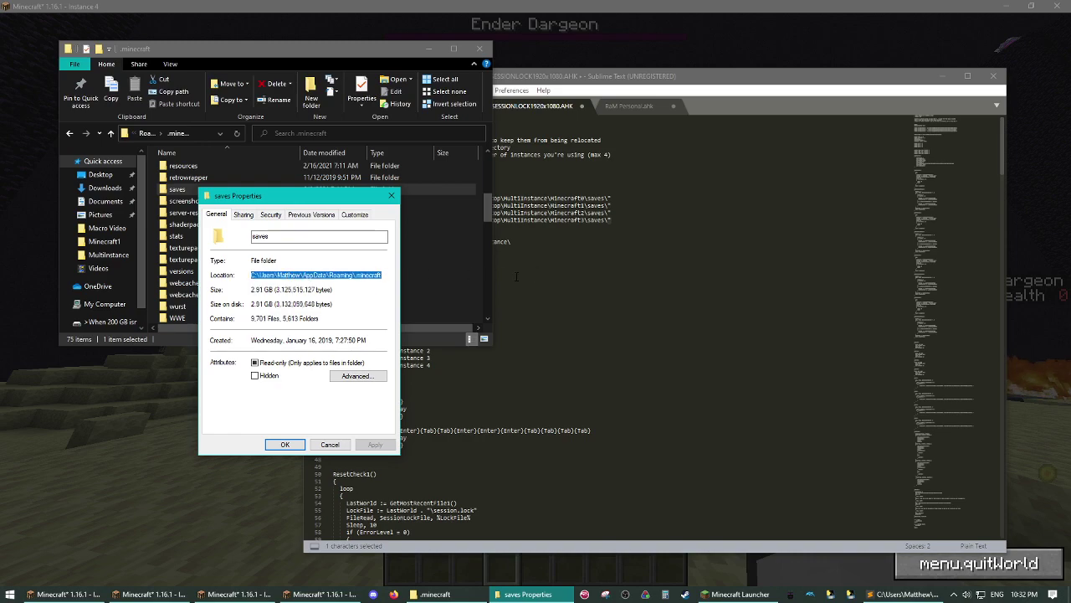
pyautogui.rightClick(359, 275)
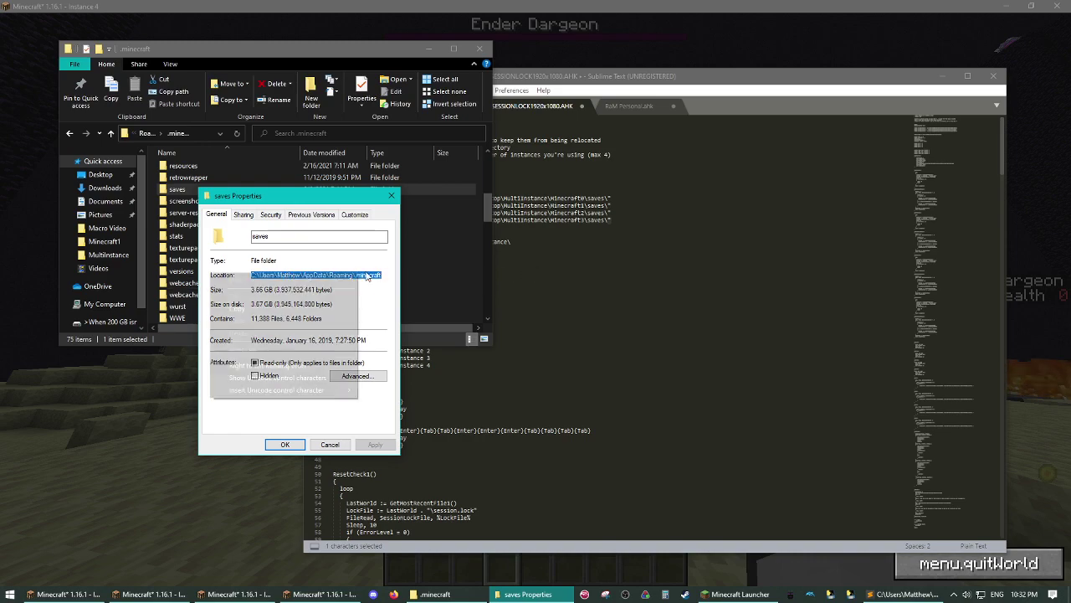
pyautogui.click(266, 308)
# Try the copied .minecraft location as the SavesDirectory1 path, and undo the replacement
pyautogui.click(584, 220)
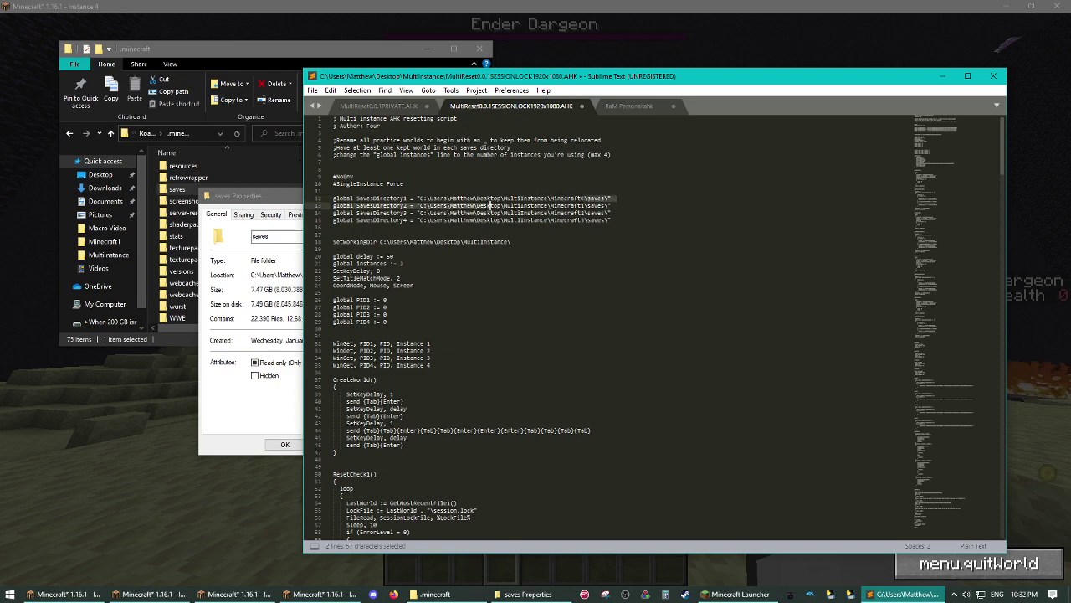
pyautogui.moveTo(585, 199); pyautogui.dragTo(430, 199)
pyautogui.hotkey('ctrl', 'v')
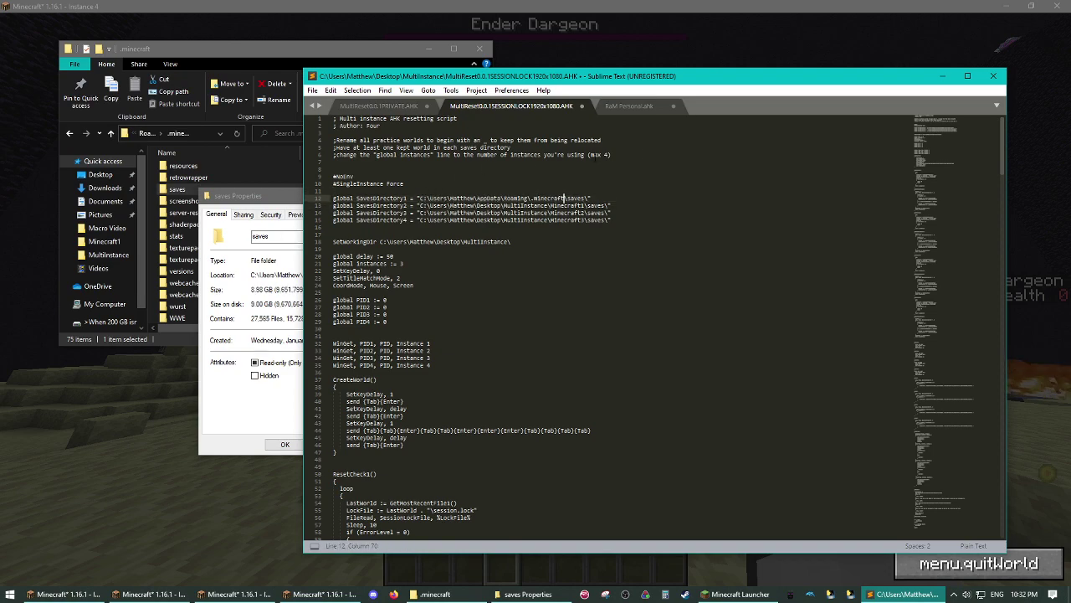
pyautogui.hotkey('ctrl', 'z')
# Go back to the MultiInstance folder and close the saves properties dialog
pyautogui.click(510, 241)
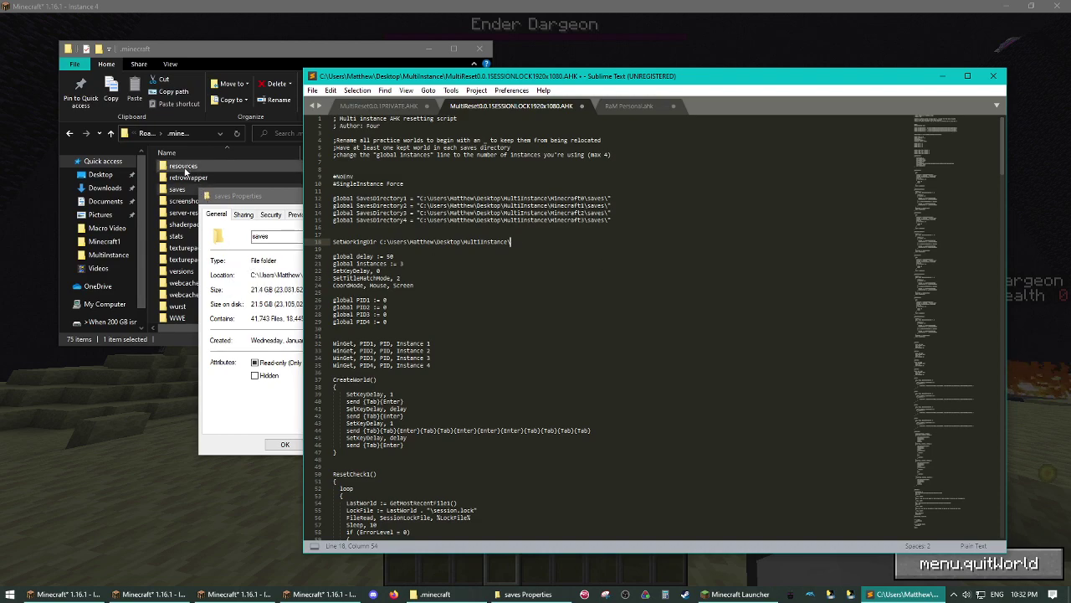
pyautogui.click(250, 201)
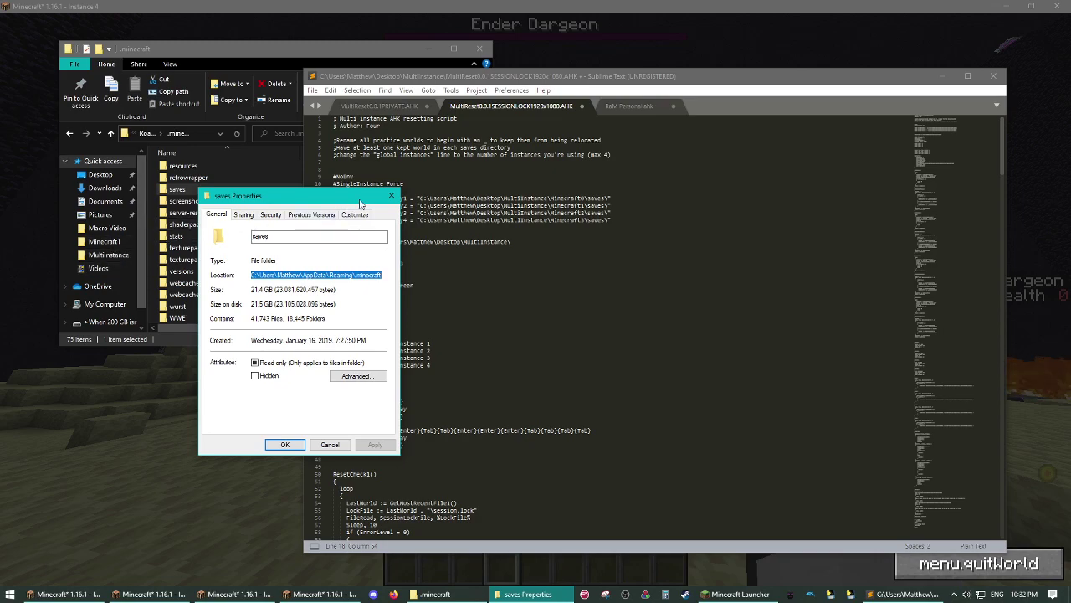
pyautogui.click(108, 254)
pyautogui.click(266, 394)
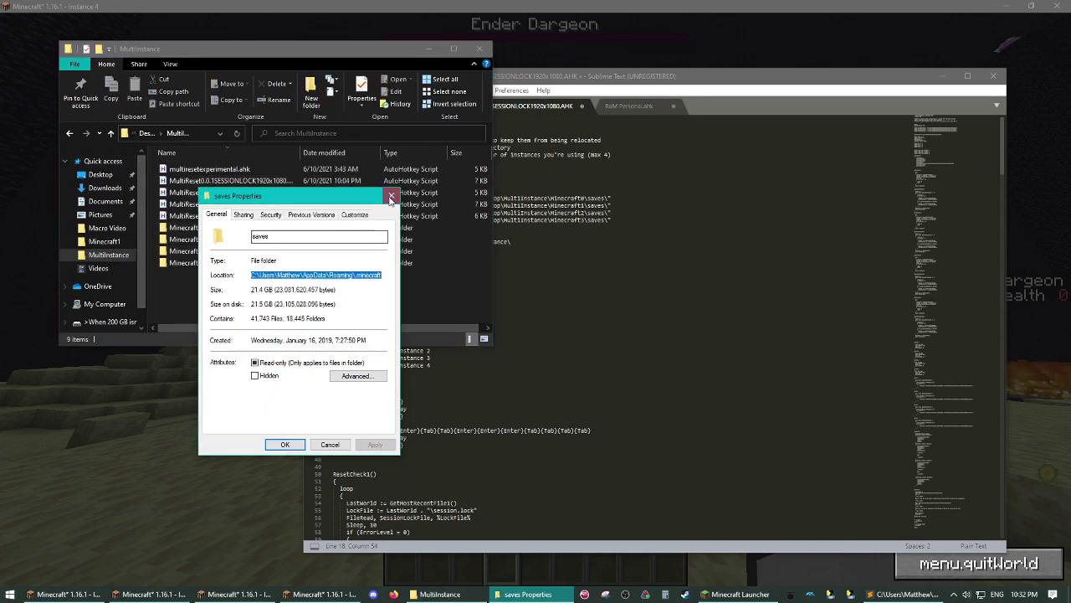
pyautogui.click(554, 220)
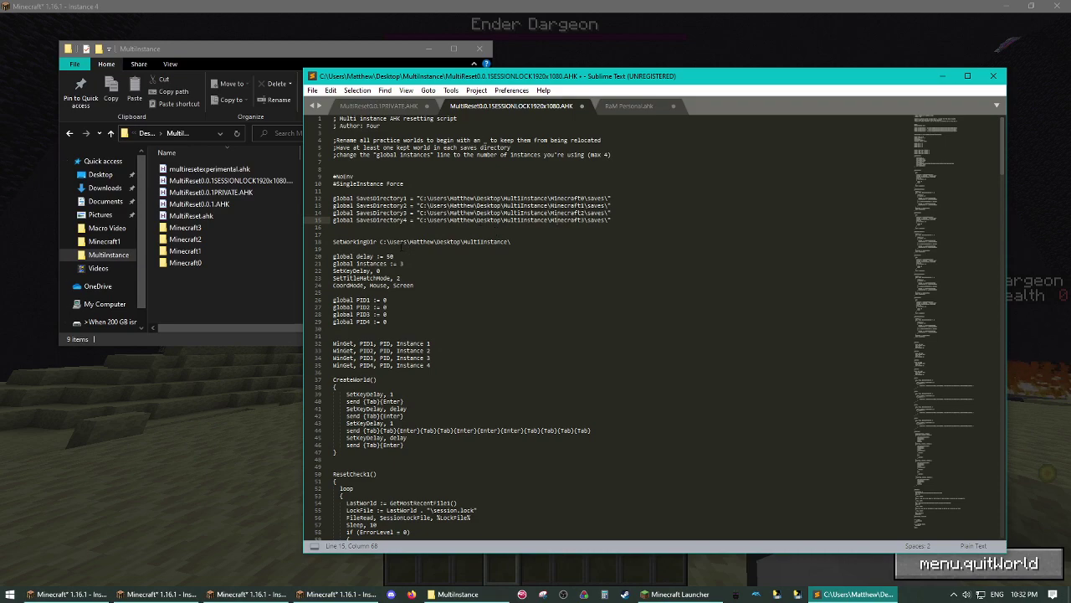
pyautogui.moveTo(549, 220); pyautogui.dragTo(499, 220)
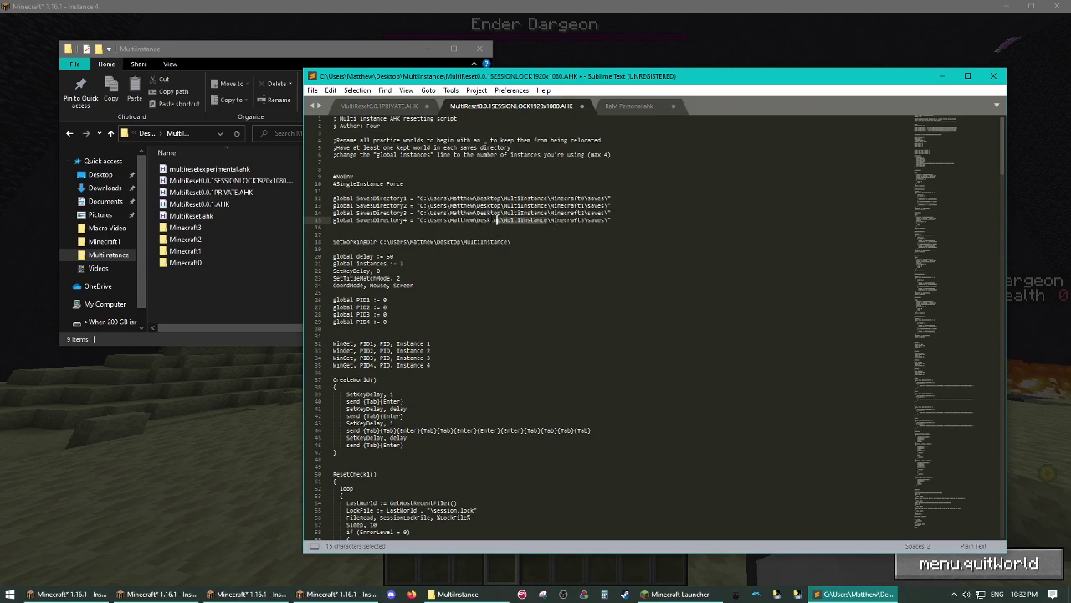
pyautogui.click(524, 236)
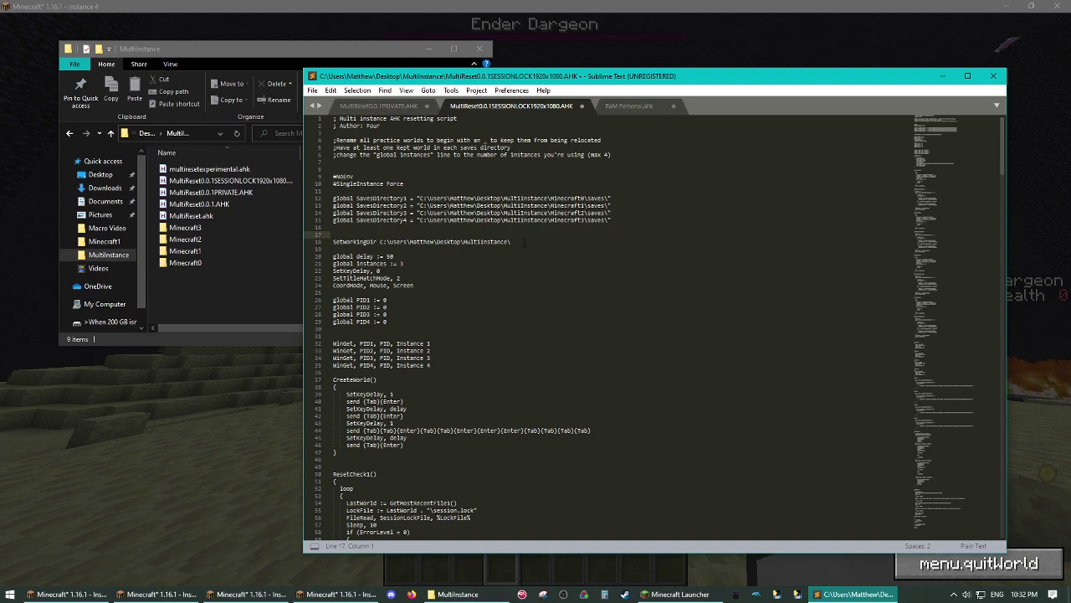
# Set the script's global instances value to 4 and save the script
pyautogui.click(402, 257)
pyautogui.click(404, 263)
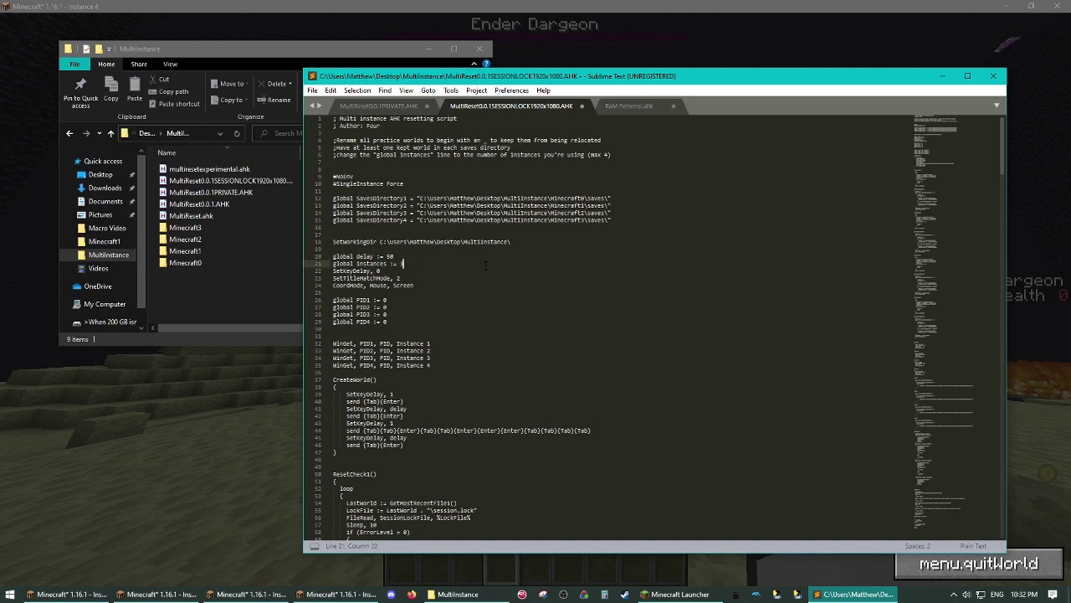
pyautogui.hotkey('ctrl', 's')
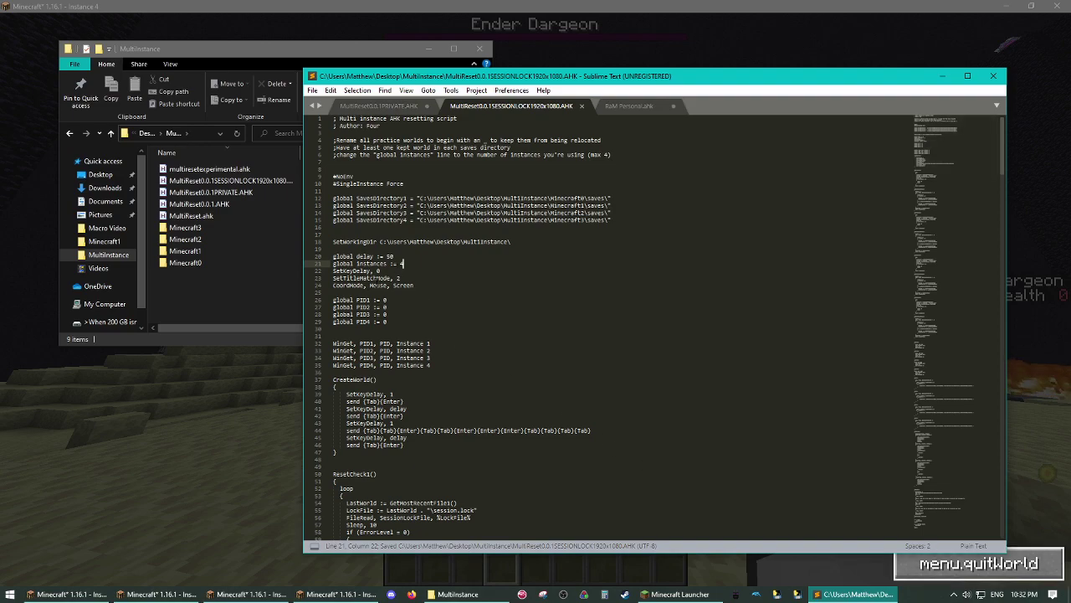
# Examine the script's functions from the instance settings through ExitWorld and Settings to the hotkey definitions at the end
pyautogui.click(377, 271)
pyautogui.click(381, 272)
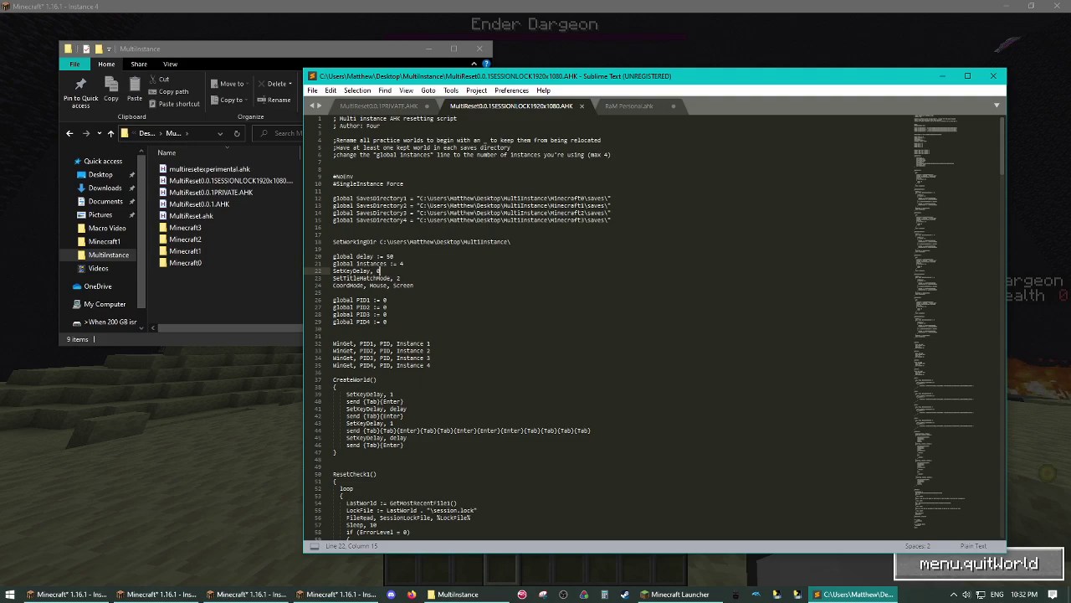
pyautogui.scroll(-12, 396, 306)
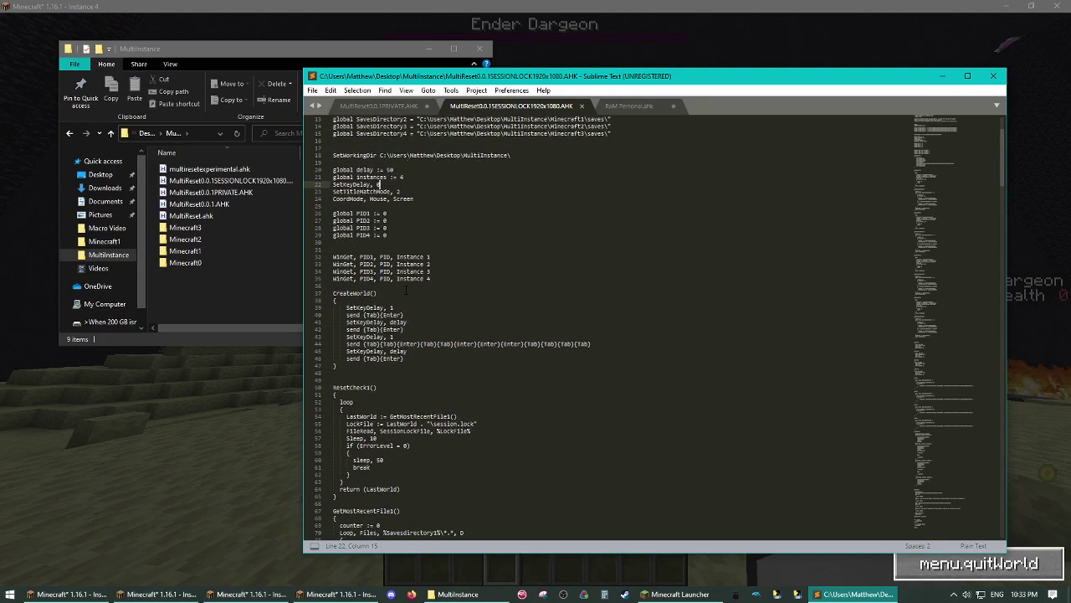
pyautogui.scroll(-17, 460, 267)
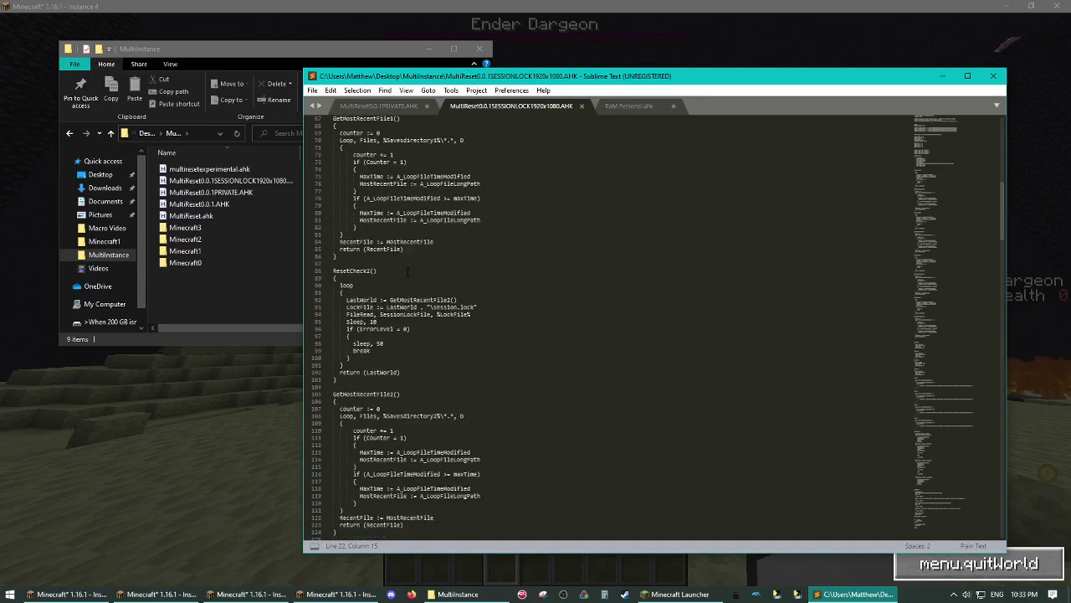
pyautogui.scroll(-20, 466, 336)
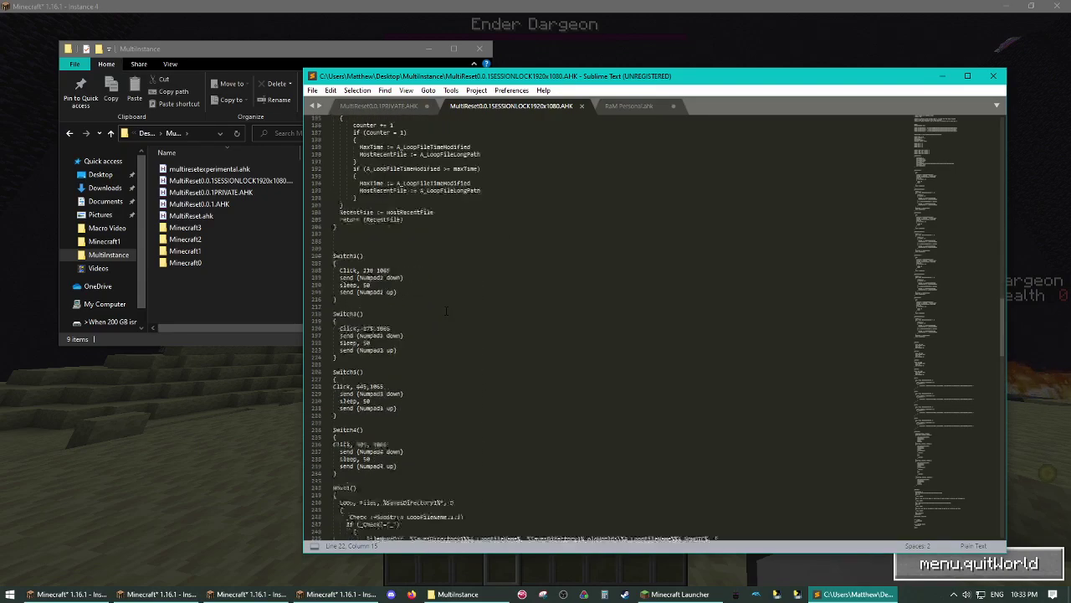
pyautogui.scroll(-20, 466, 335)
pyautogui.scroll(10, 466, 335)
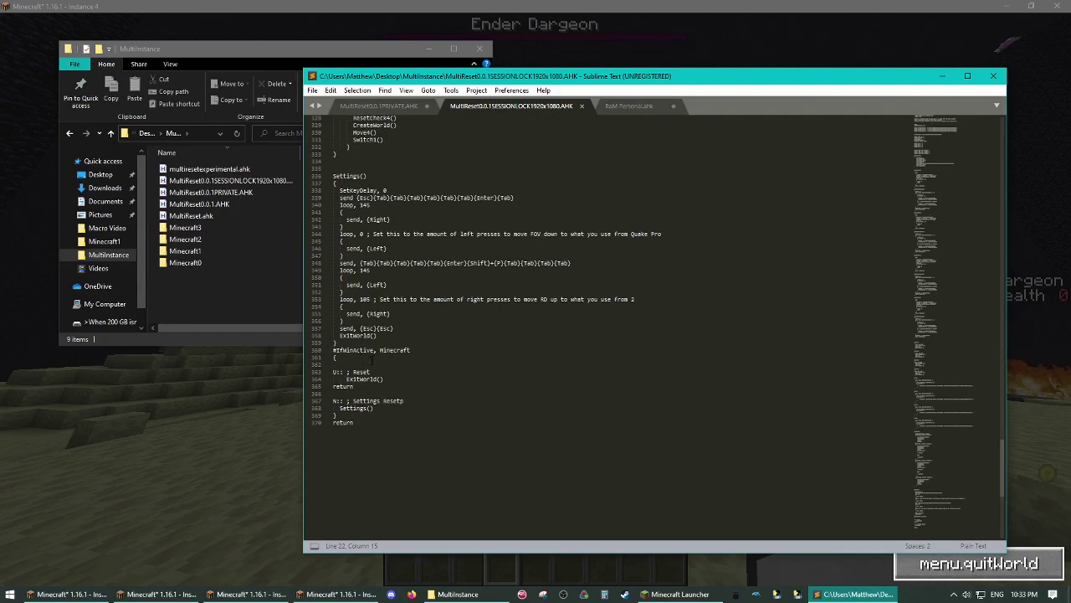
pyautogui.scroll(9, 381, 372)
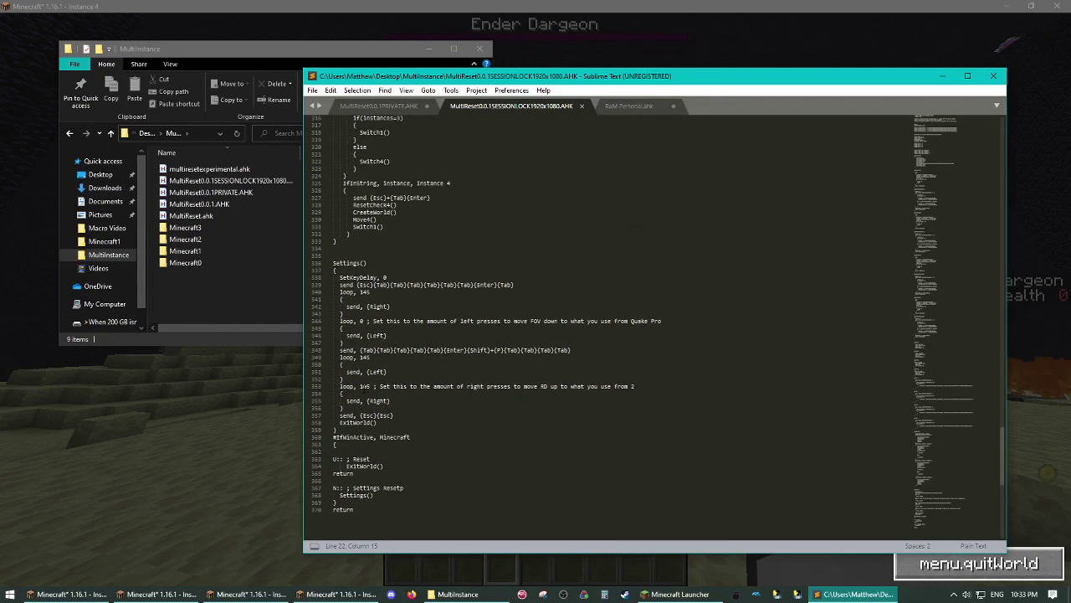
pyautogui.scroll(-5, 653, 326)
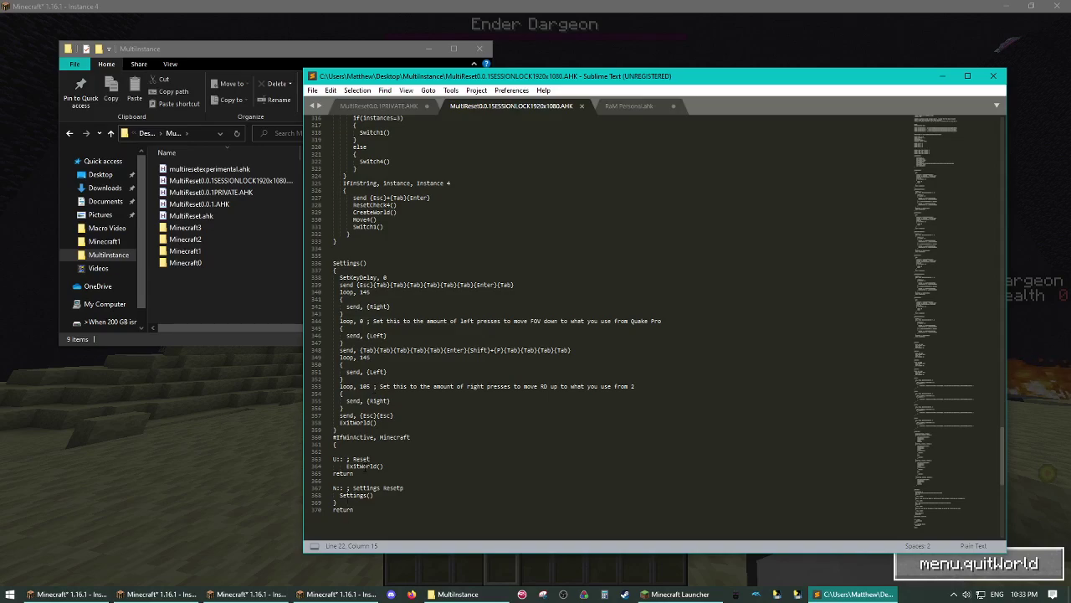
pyautogui.scroll(-1, 364, 471)
pyautogui.scroll(19, 364, 471)
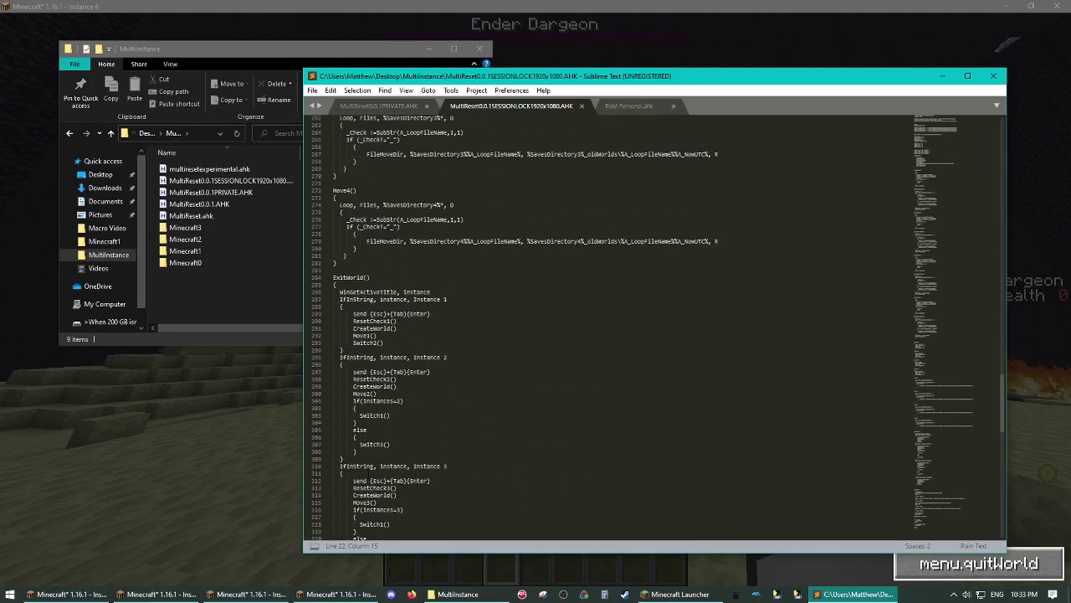
pyautogui.scroll(19, 512, 331)
pyautogui.scroll(-20, 389, 456)
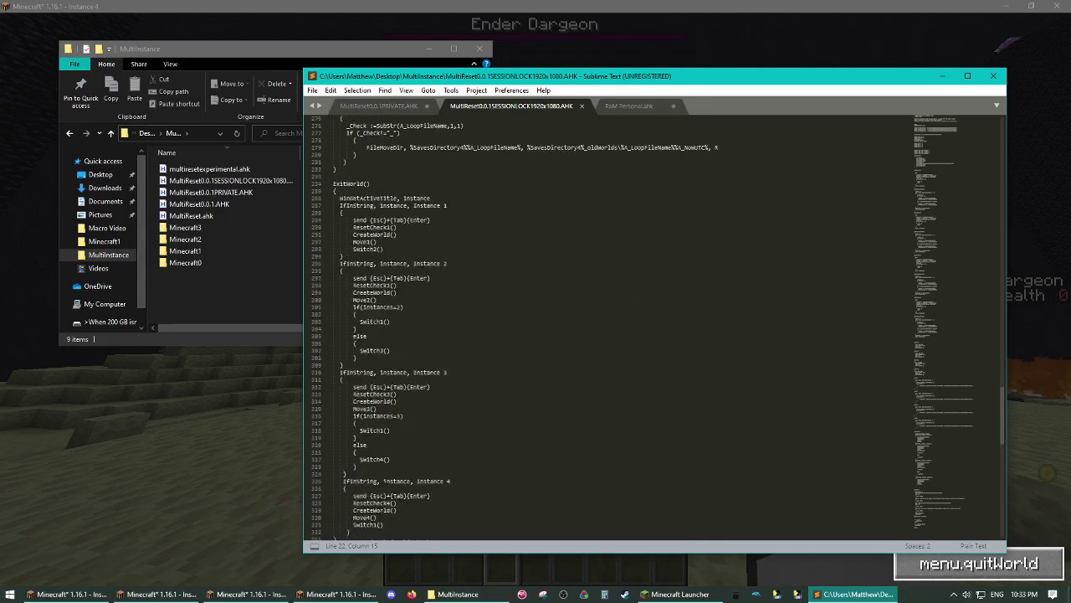
# Examine the N hotkey for the settings reset and the U hotkey for the world reset at the script's end
pyautogui.click(338, 423)
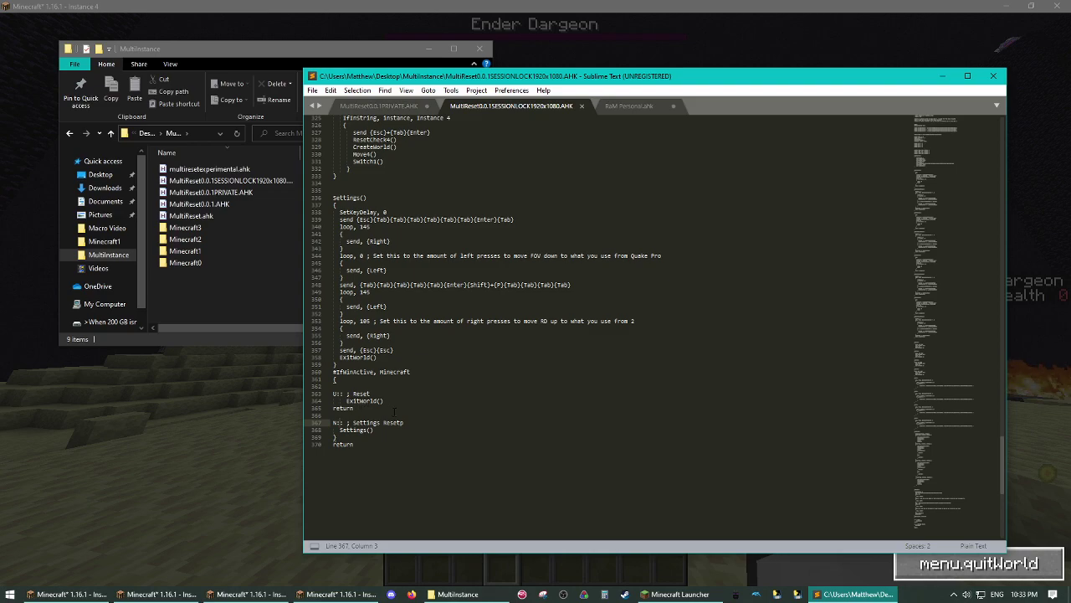
pyautogui.press('Up')
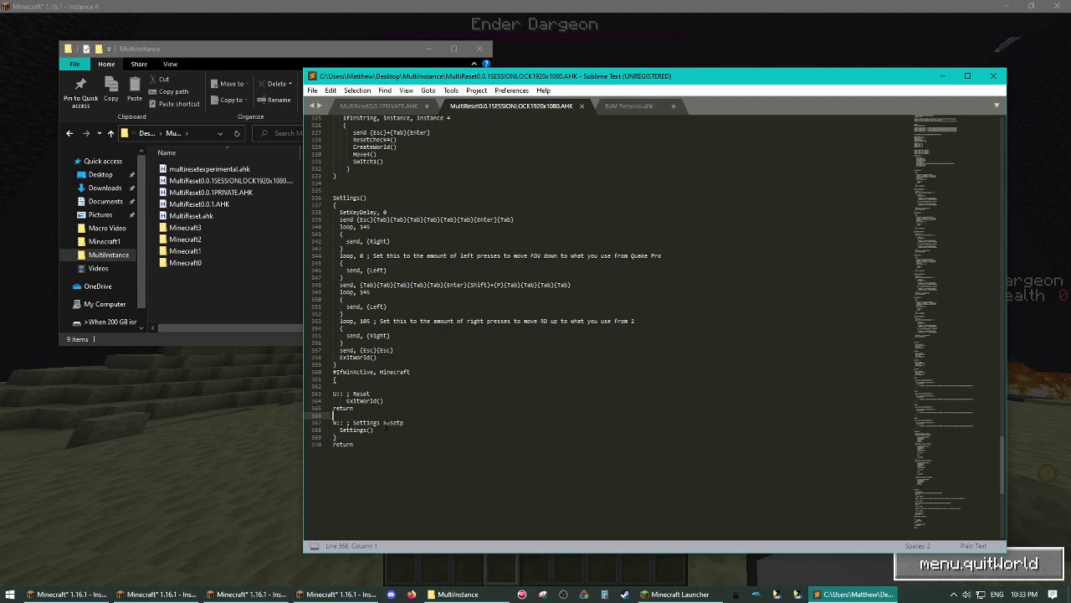
pyautogui.click(337, 394)
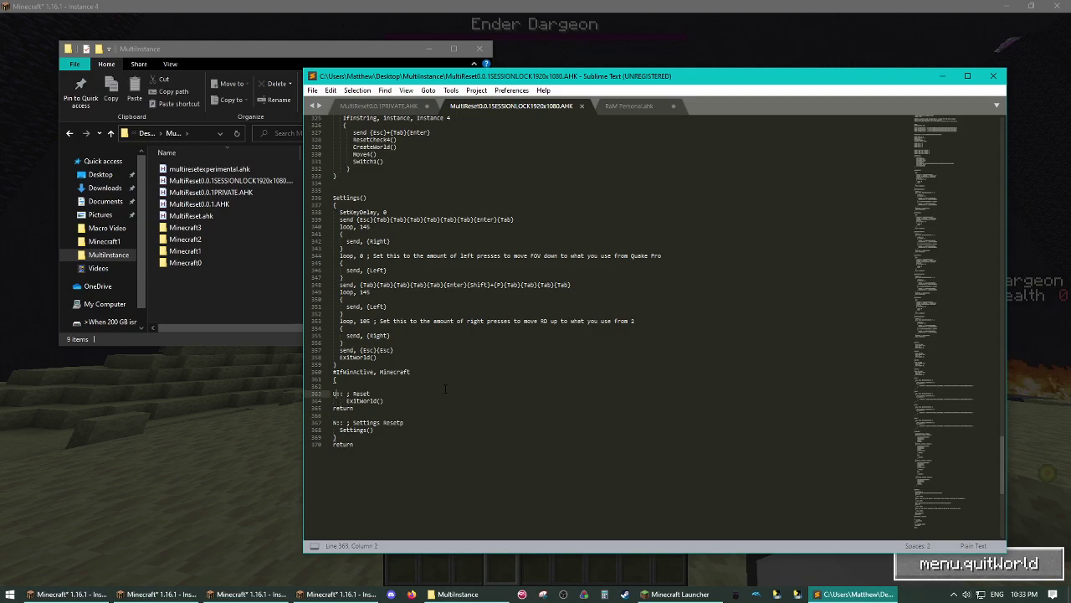
# Close the script editor and run the MultiReset0.0.1SESSIONLOCK1920x1080 script from the MultiInstance folder
pyautogui.scroll(20, 446, 389)
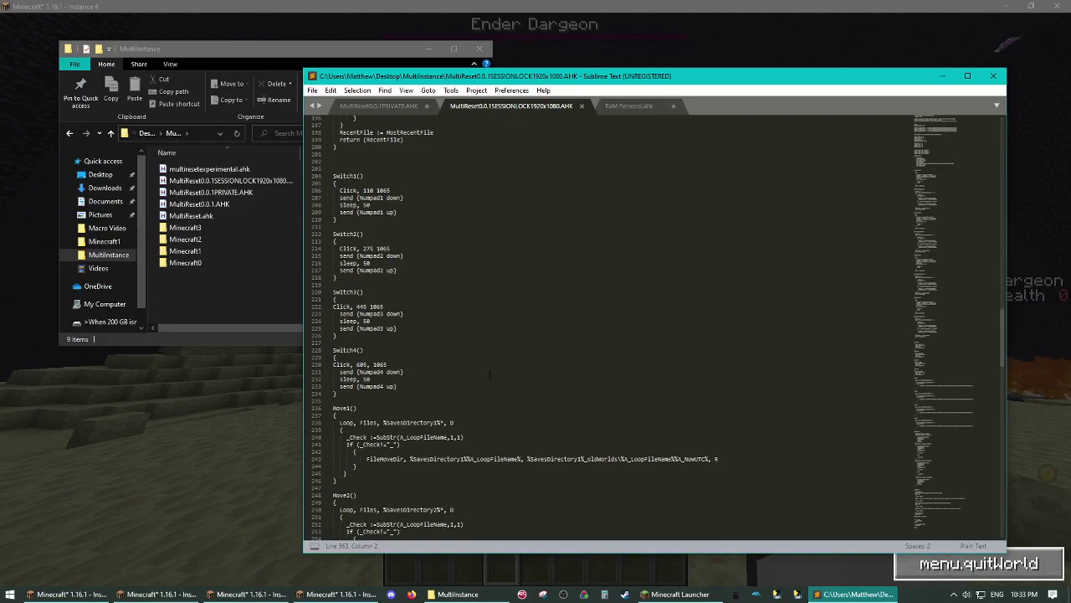
pyautogui.scroll(20, 509, 376)
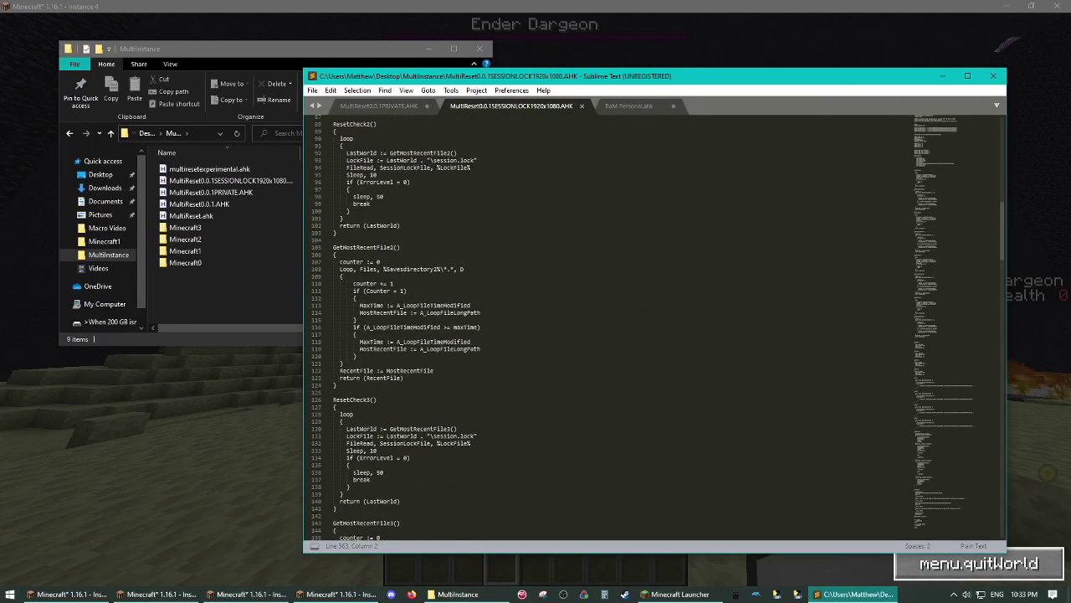
pyautogui.click(993, 76)
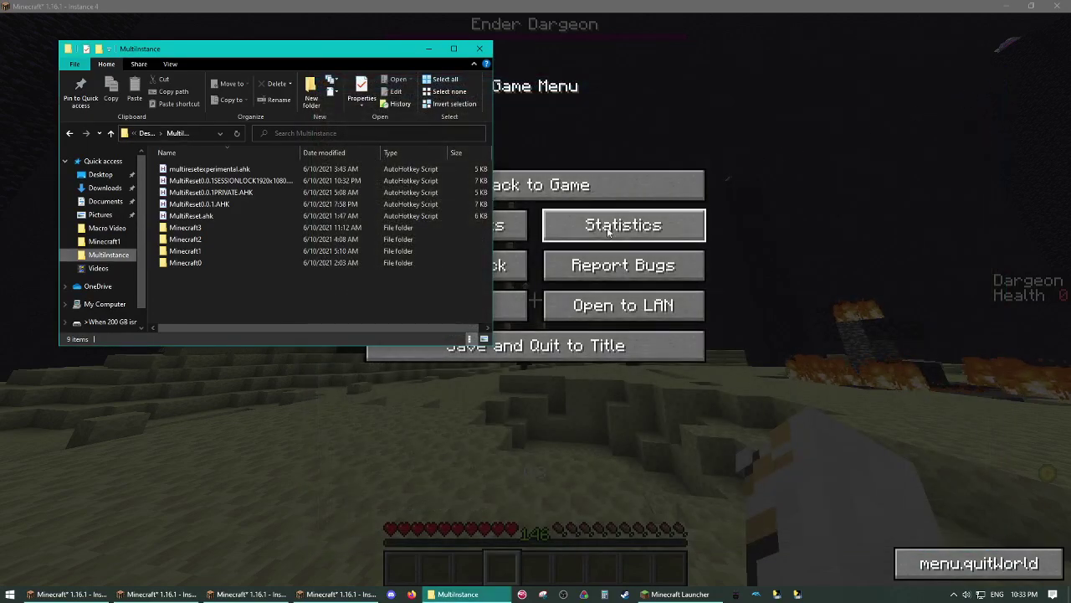
pyautogui.click(236, 180)
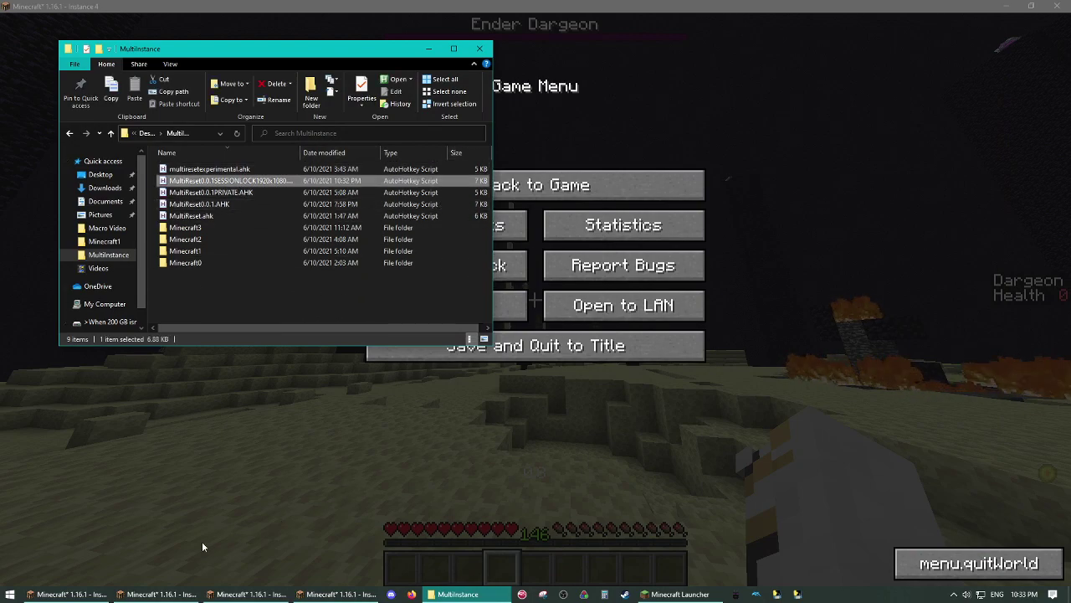
# Bring up the Minecraft instance windows in turn to check their order, finishing on Instance 1
pyautogui.click(85, 598)
pyautogui.click(155, 596)
pyautogui.click(233, 595)
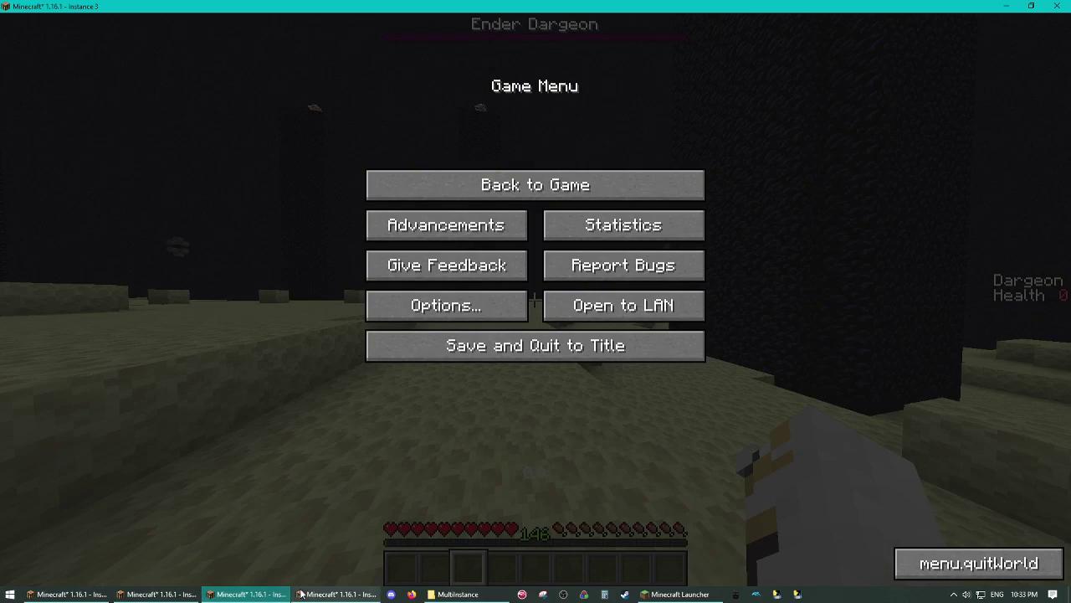
pyautogui.click(316, 593)
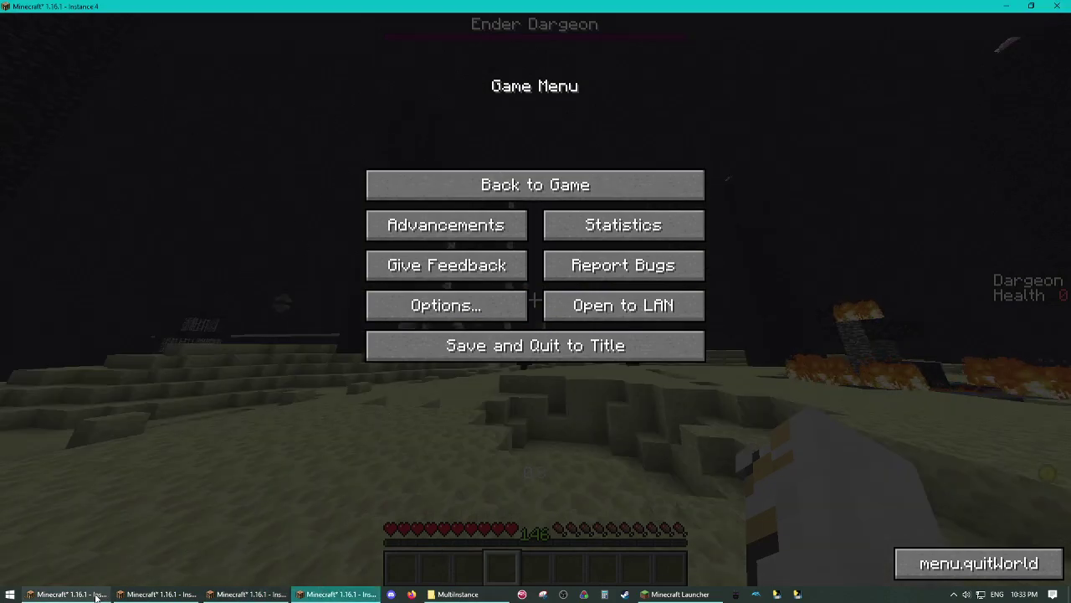
pyautogui.click(66, 594)
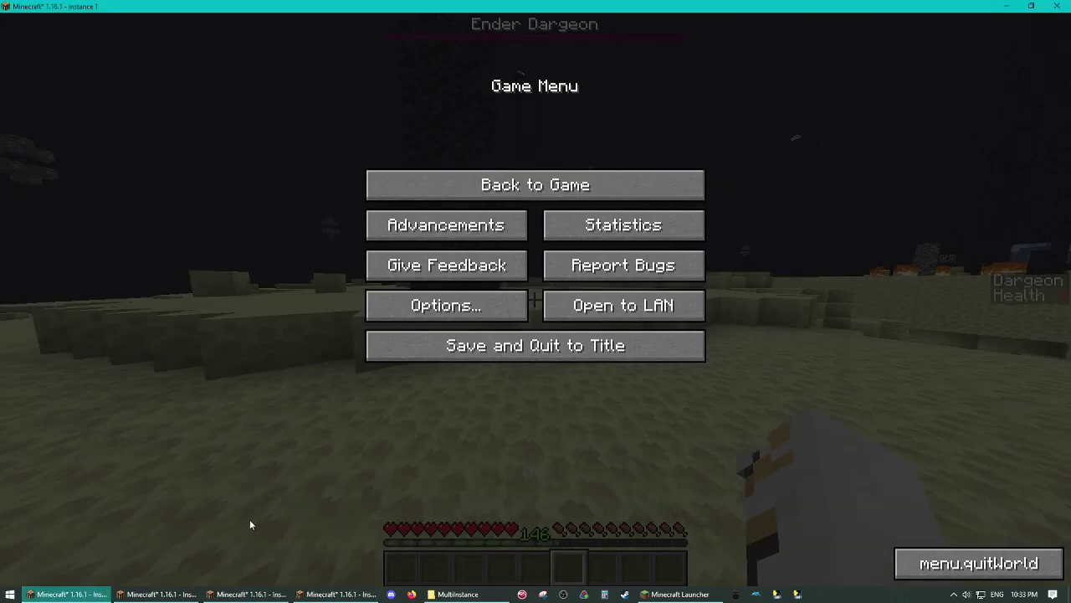
pyautogui.click(159, 595)
pyautogui.click(339, 593)
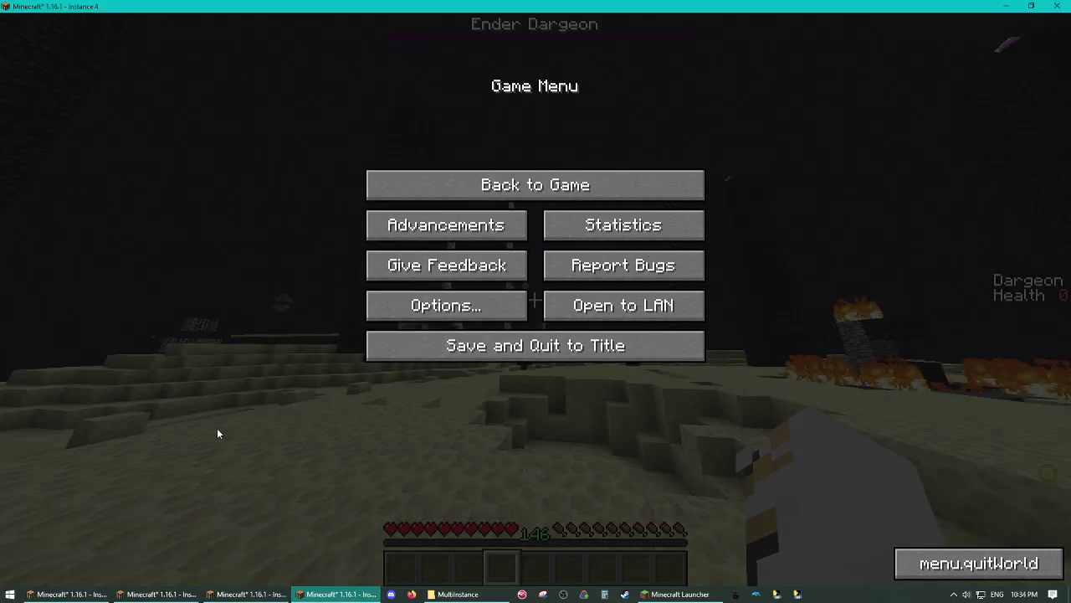
pyautogui.click(67, 593)
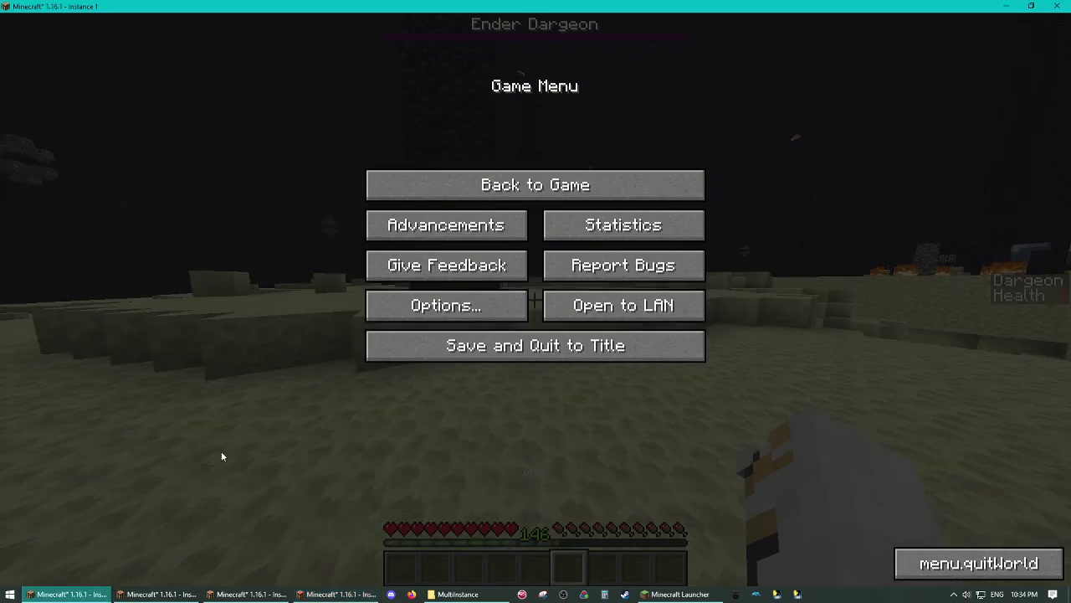
# Resume the worlds in Instance 1 and Instance 2 and trigger the script's world reset in each
pyautogui.press('Escape')
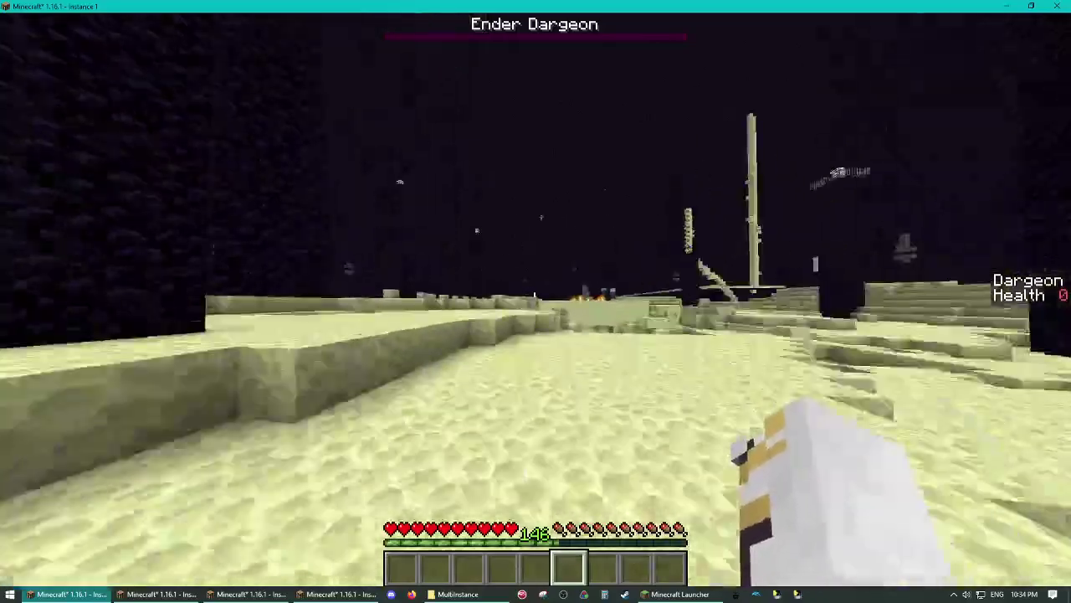
pyautogui.click(534, 300)
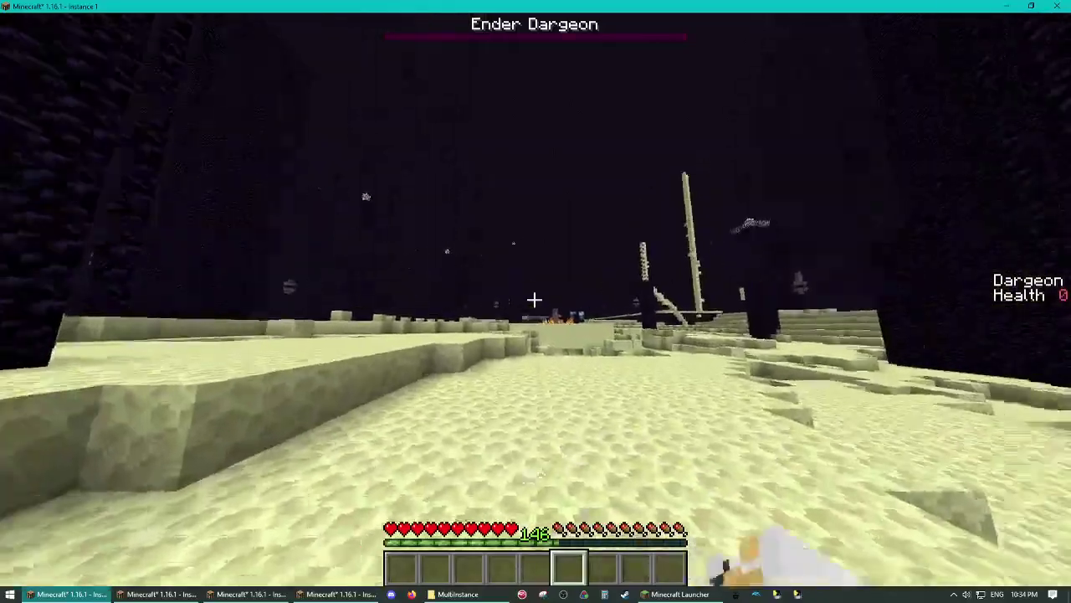
pyautogui.press('Escape')
pyautogui.click(154, 595)
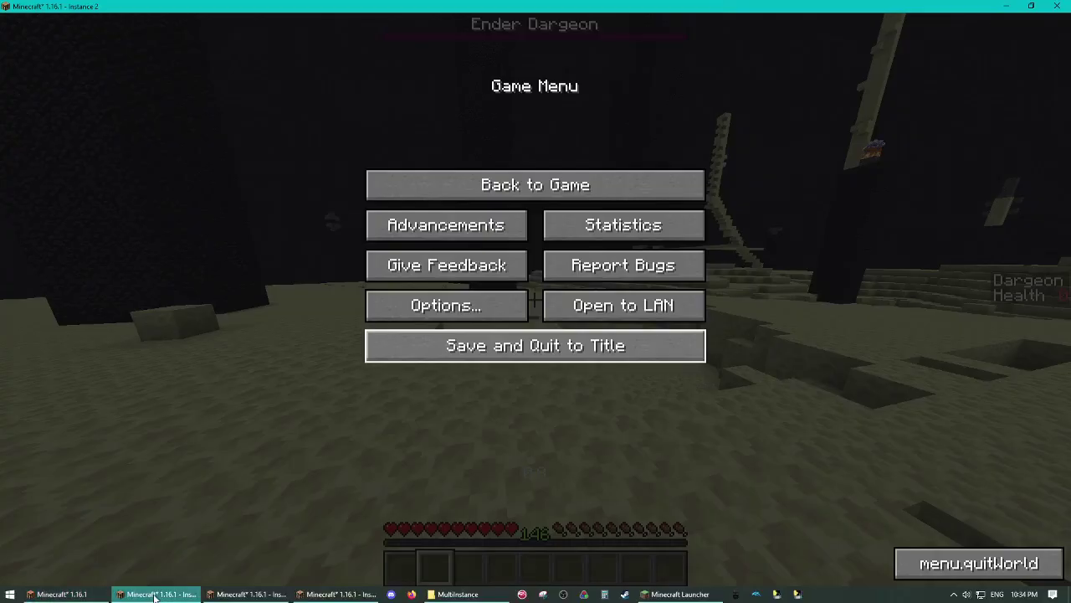
pyautogui.press('Escape')
pyautogui.press('u')
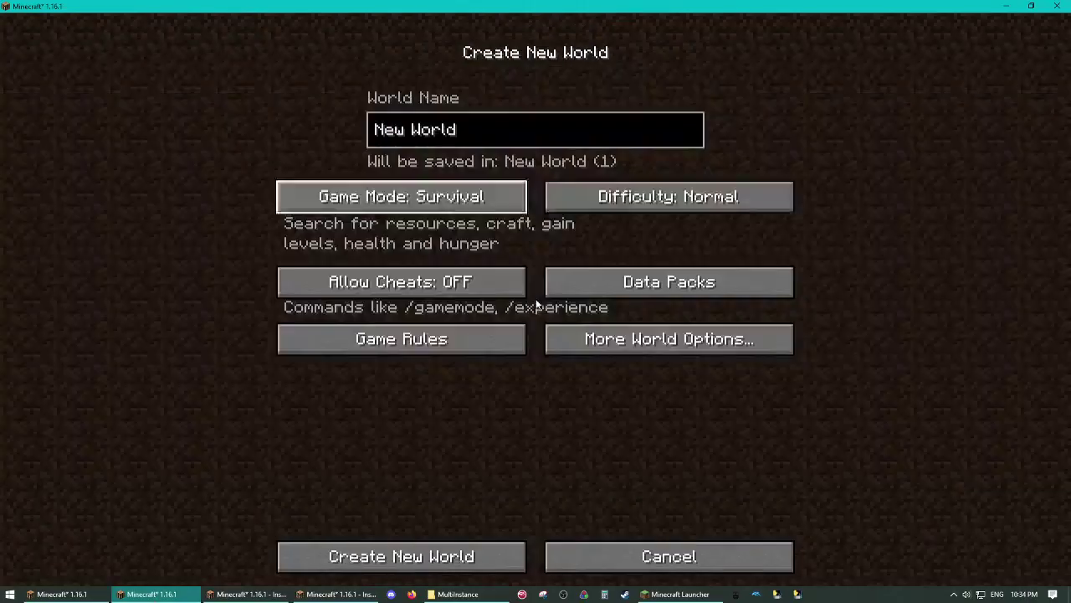
# Resume and reset the worlds in Instance 3 and Instance 4 with the script's U hotkey, then return to the first instance
pyautogui.click(248, 597)
pyautogui.press('Escape')
pyautogui.press('u')
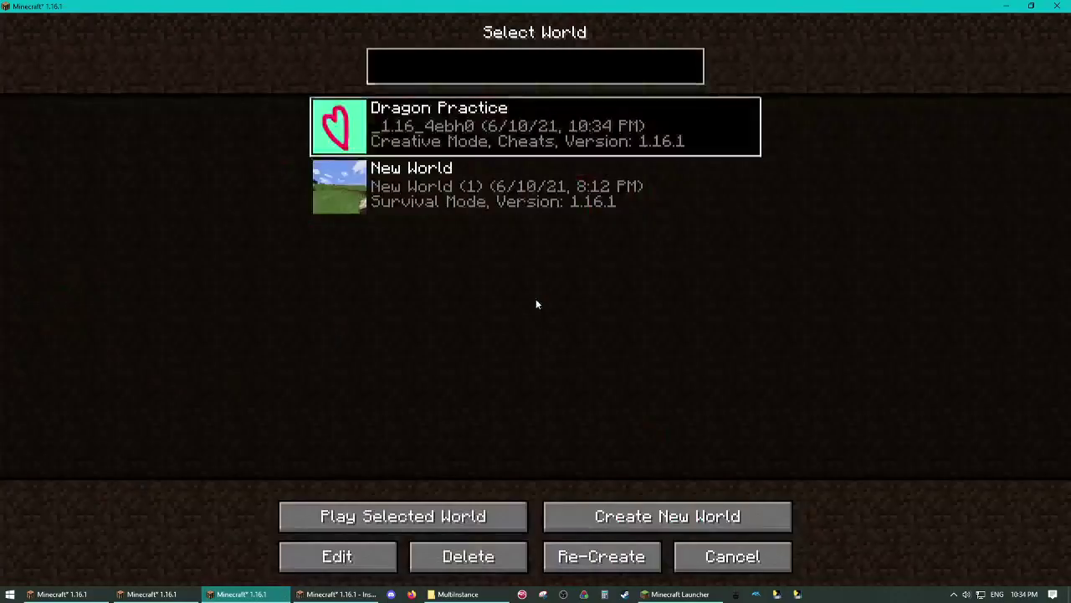
pyautogui.click(339, 597)
pyautogui.press('Escape')
pyautogui.press('u')
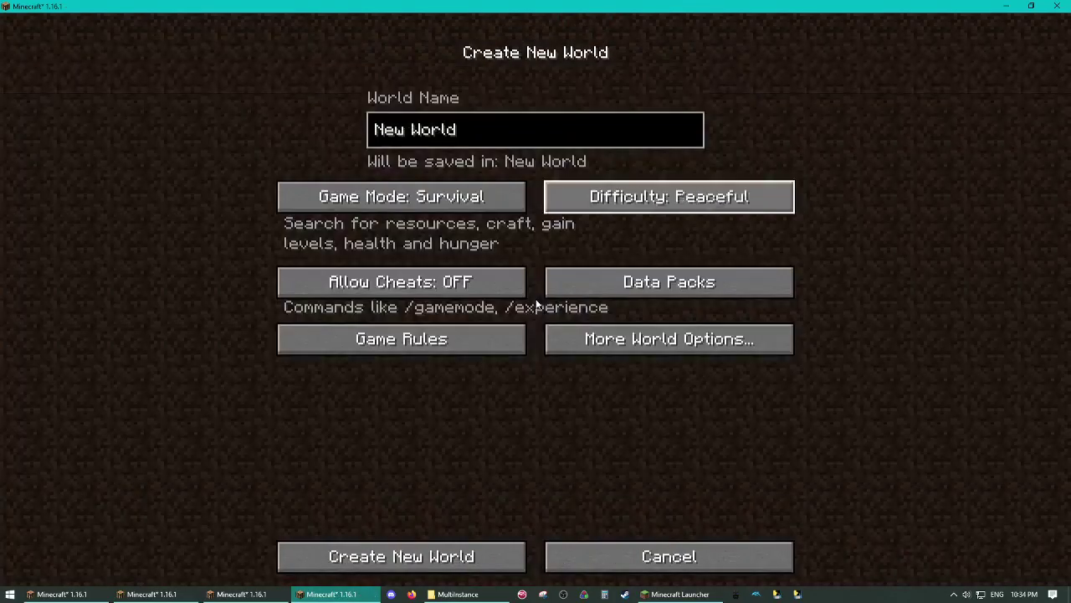
pyautogui.click(62, 597)
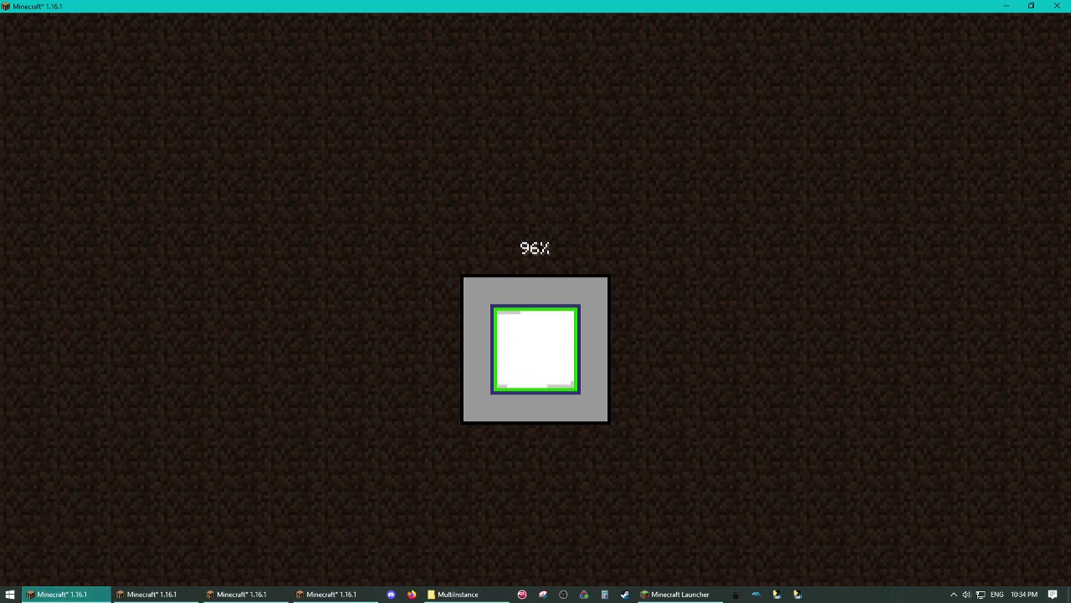
# Launch OBS Studio and switch to the scene named Scene
pyautogui.rightClick(563, 594)
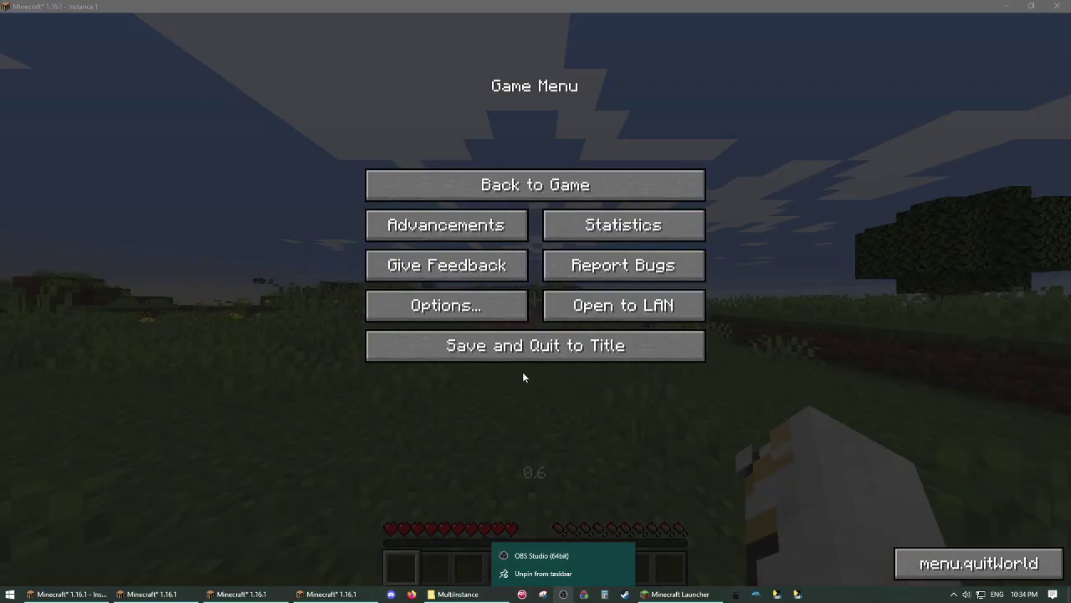
pyautogui.click(523, 371)
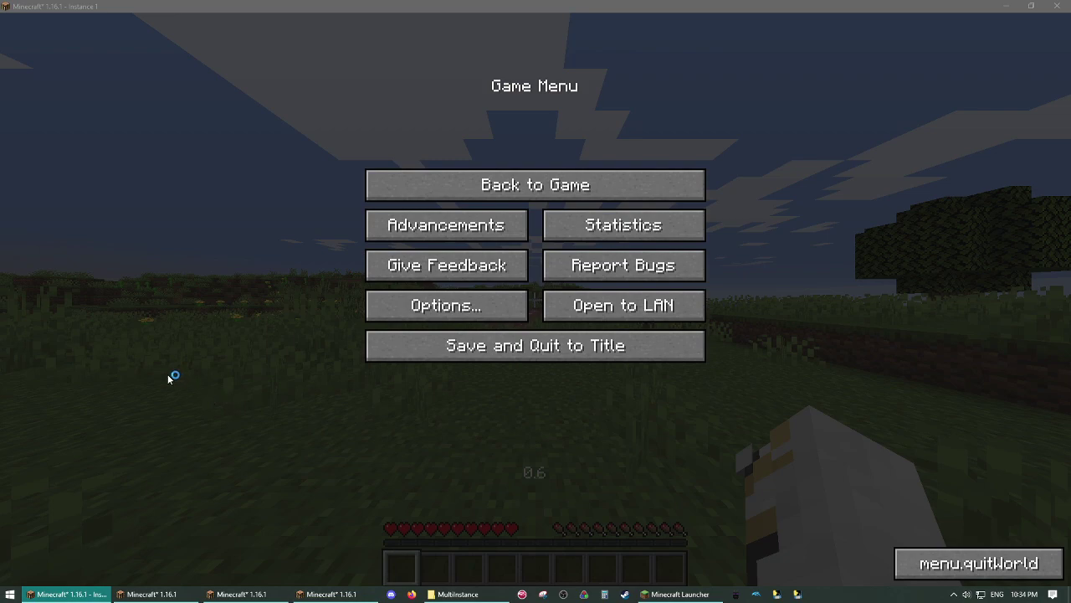
pyautogui.click(600, 314)
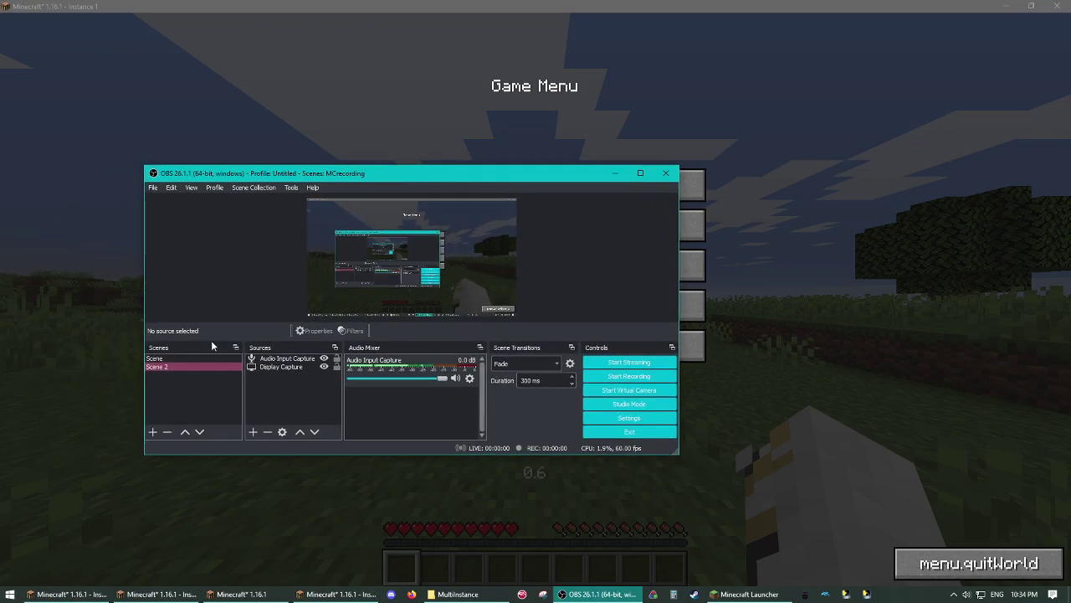
pyautogui.click(206, 357)
# Inspect the MC1 to MC4 window capture sources and which Minecraft instance each one captures
pyautogui.click(273, 384)
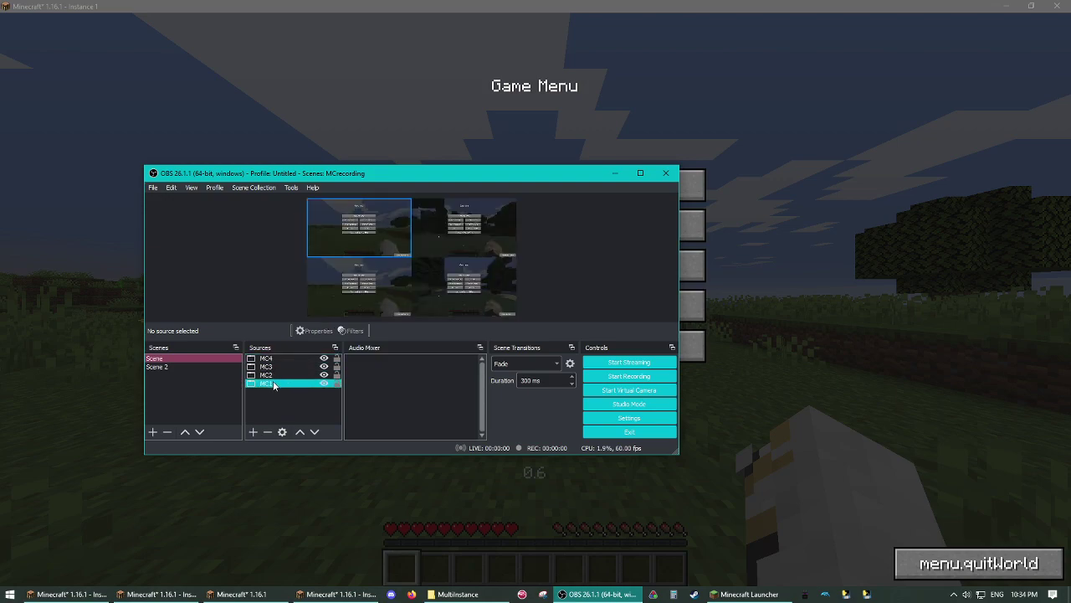
pyautogui.click(270, 375)
pyautogui.click(276, 366)
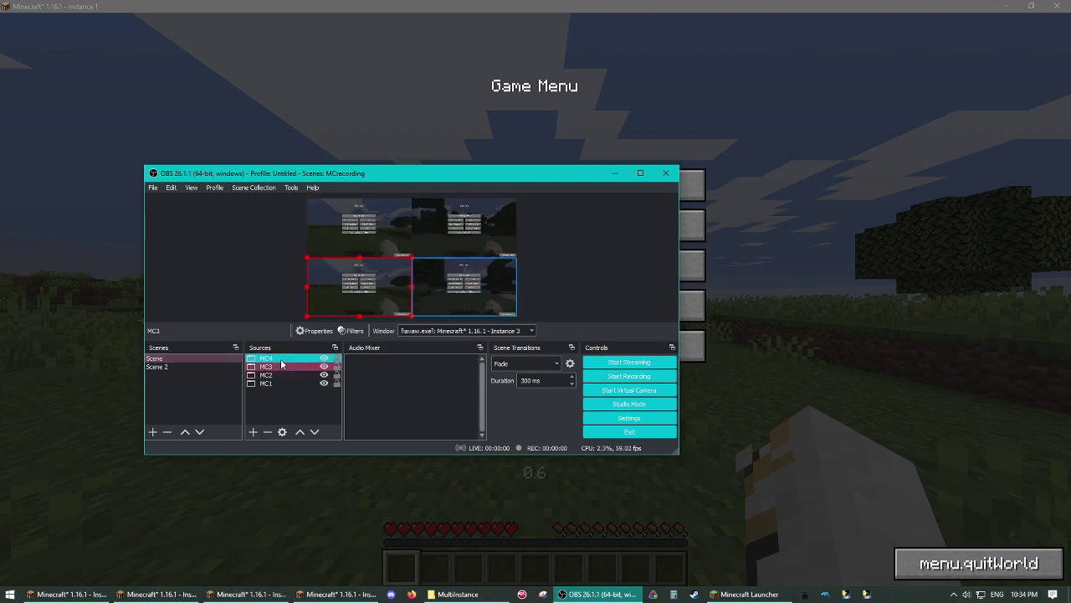
pyautogui.click(285, 395)
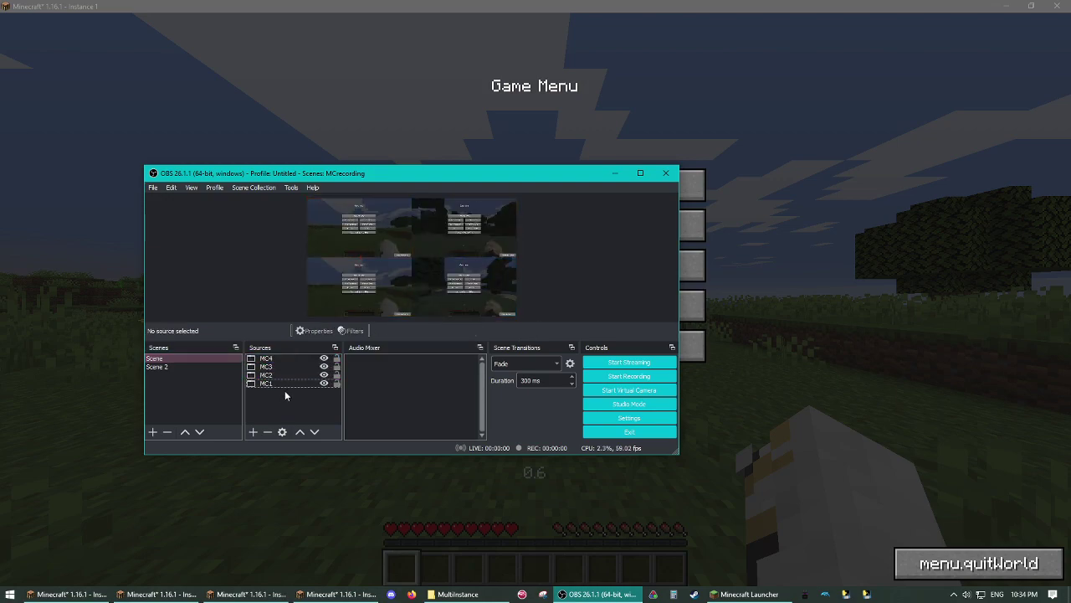
pyautogui.click(283, 360)
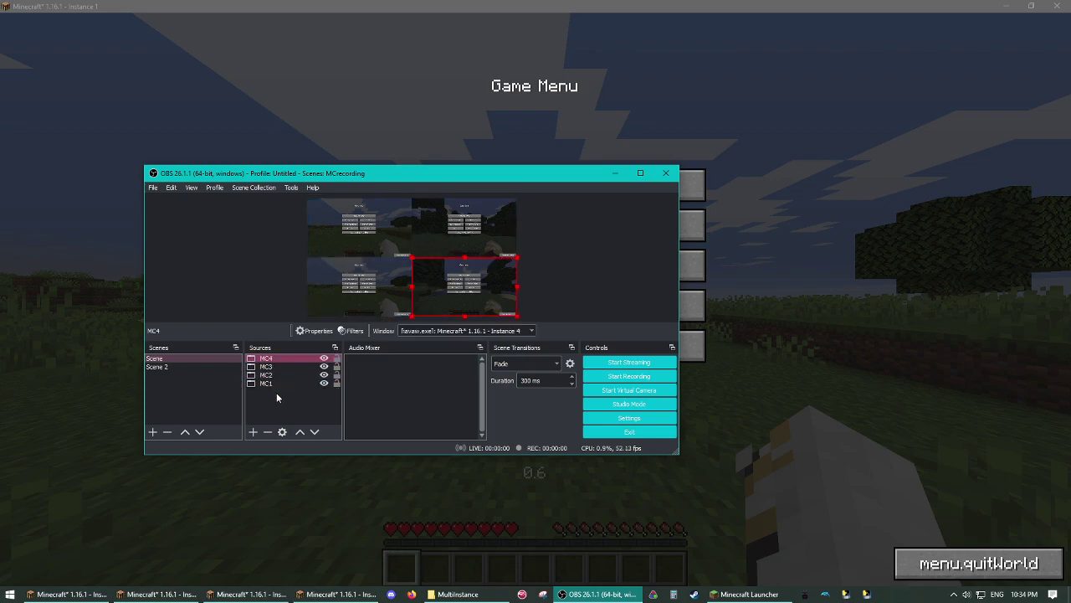
# Set the MC1 source to capture the Minecraft 1.16.1 - Instance 1 window in its properties
pyautogui.press('Down')
pyautogui.press('Down')
pyautogui.press('Down')
pyautogui.rightClick(279, 382)
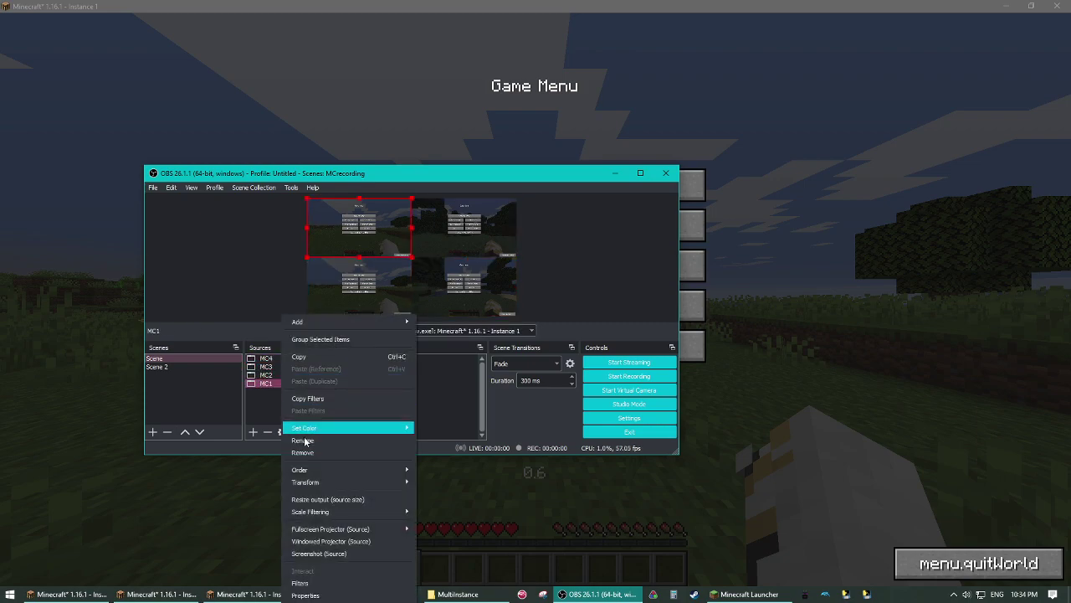
pyautogui.click(334, 583)
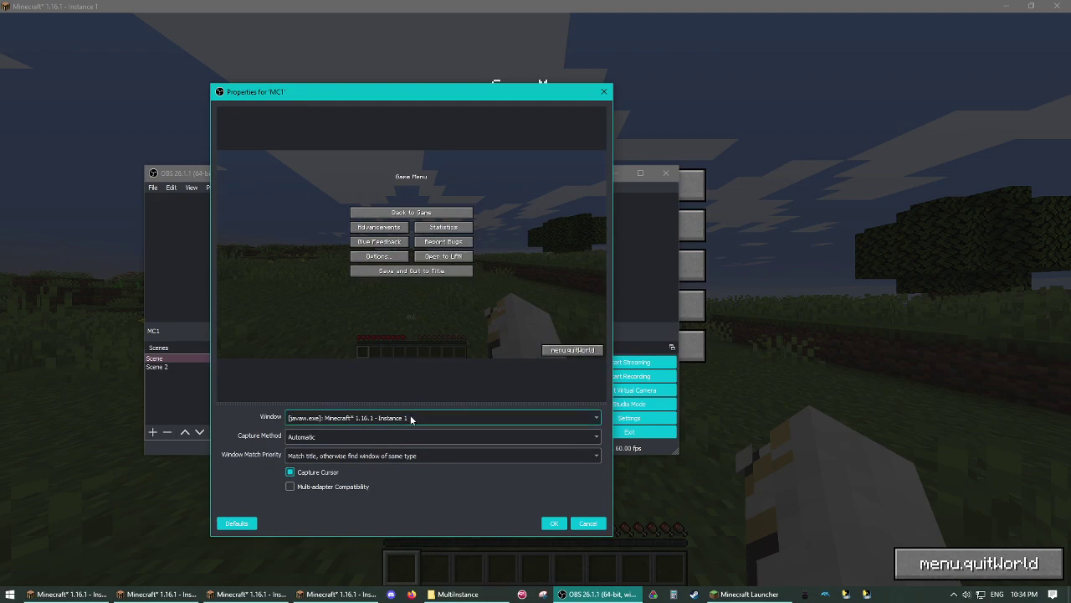
pyautogui.click(411, 417)
pyautogui.click(411, 427)
pyautogui.click(553, 526)
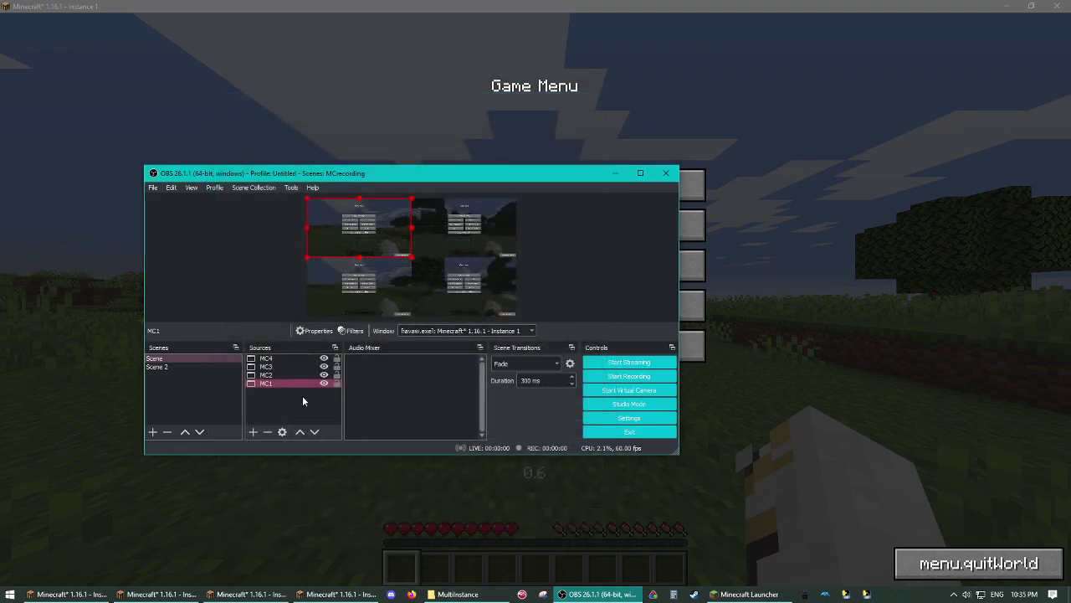
# Set the MC2 source to capture the Minecraft 1.16.1 - Instance 2 window in its properties
pyautogui.click(289, 375)
pyautogui.rightClick(289, 374)
pyautogui.click(324, 372)
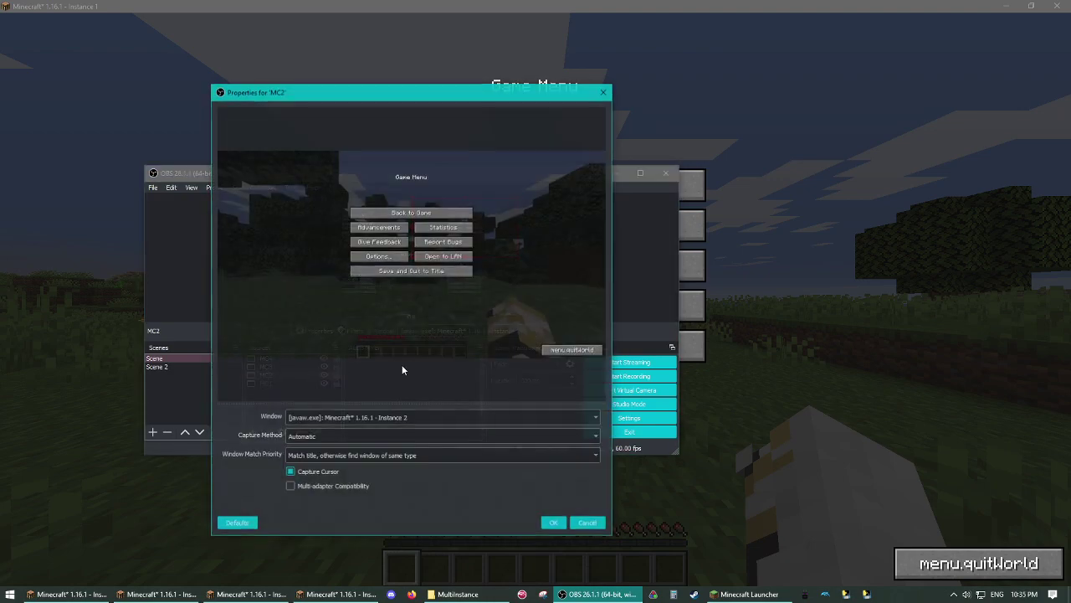
pyautogui.click(342, 418)
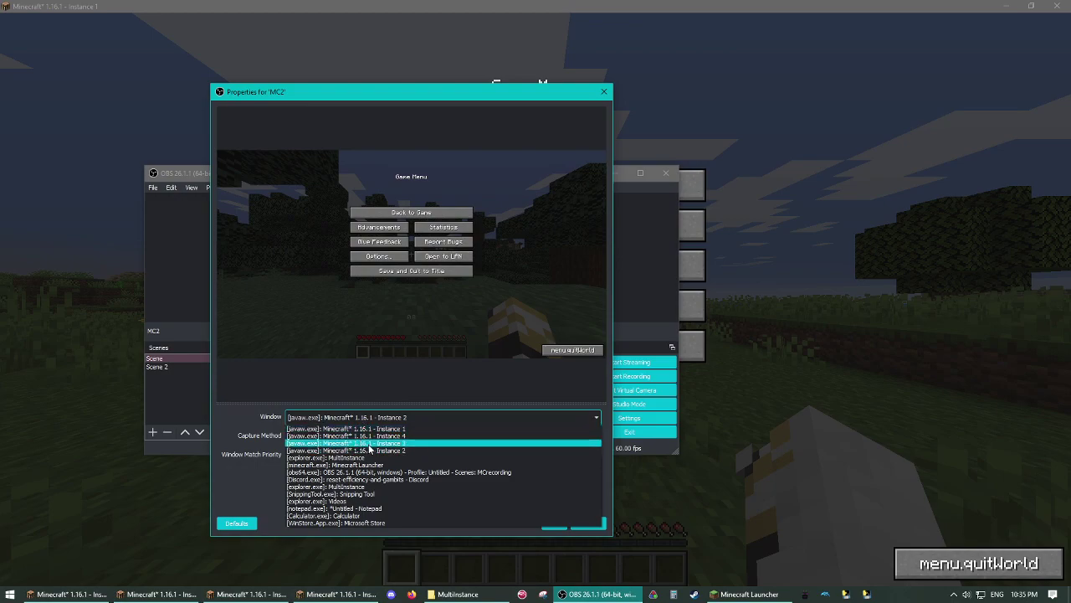
pyautogui.click(360, 450)
pyautogui.click(556, 525)
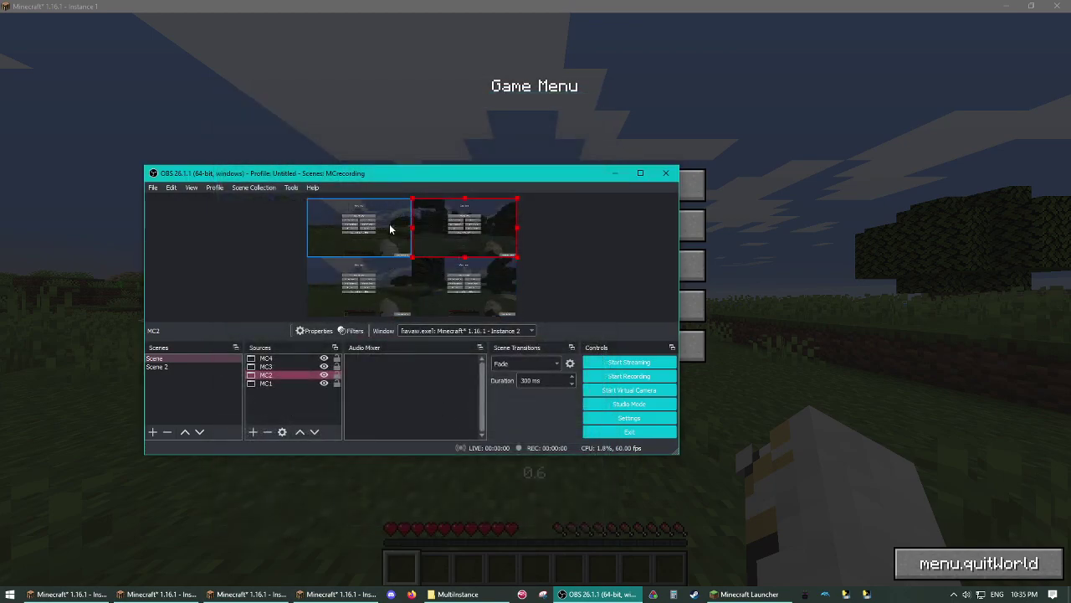
# Check in the preview which quadrant belongs to each of the four Minecraft sources
pyautogui.click(388, 231)
pyautogui.click(454, 241)
pyautogui.click(400, 286)
pyautogui.click(438, 292)
pyautogui.click(375, 299)
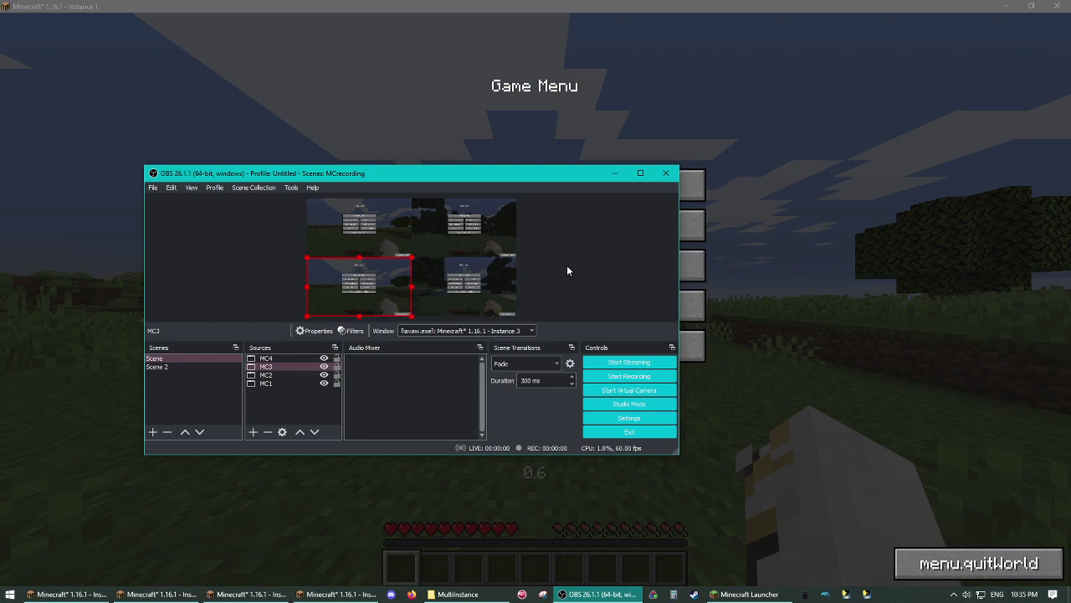
pyautogui.click(567, 265)
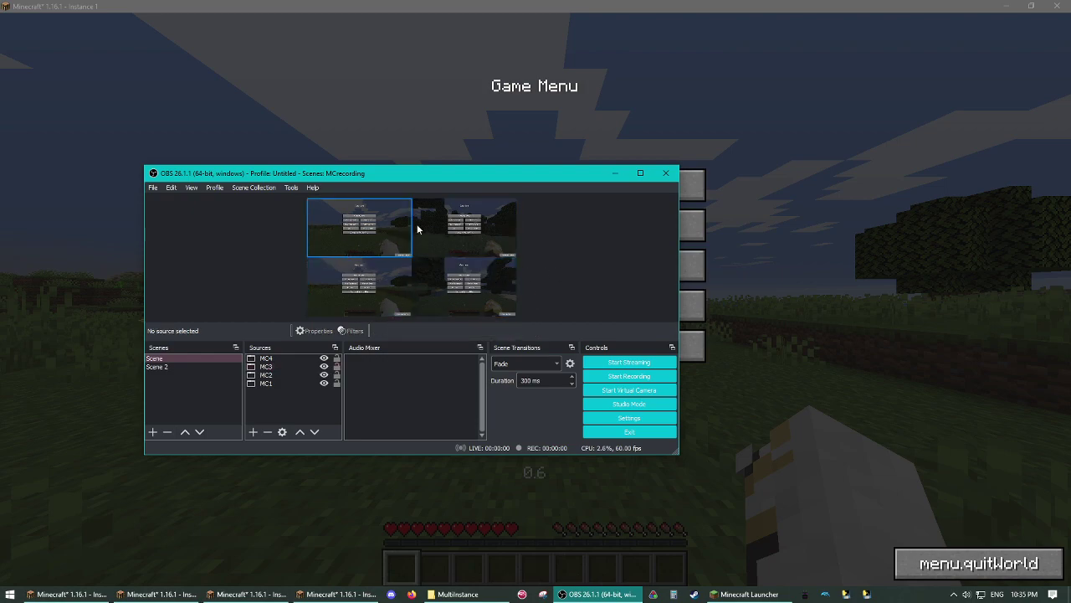
# Set the MC3 source to capture the Minecraft 1.16.1 - Instance 4 window in its properties
pyautogui.click(256, 368)
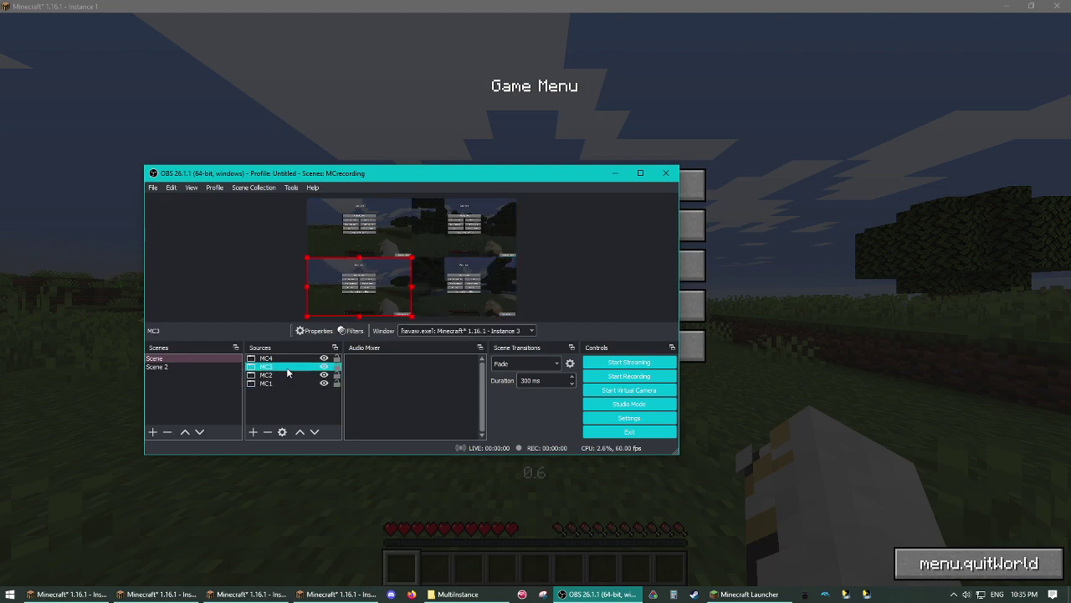
pyautogui.rightClick(290, 368)
pyautogui.click(319, 366)
pyautogui.click(399, 419)
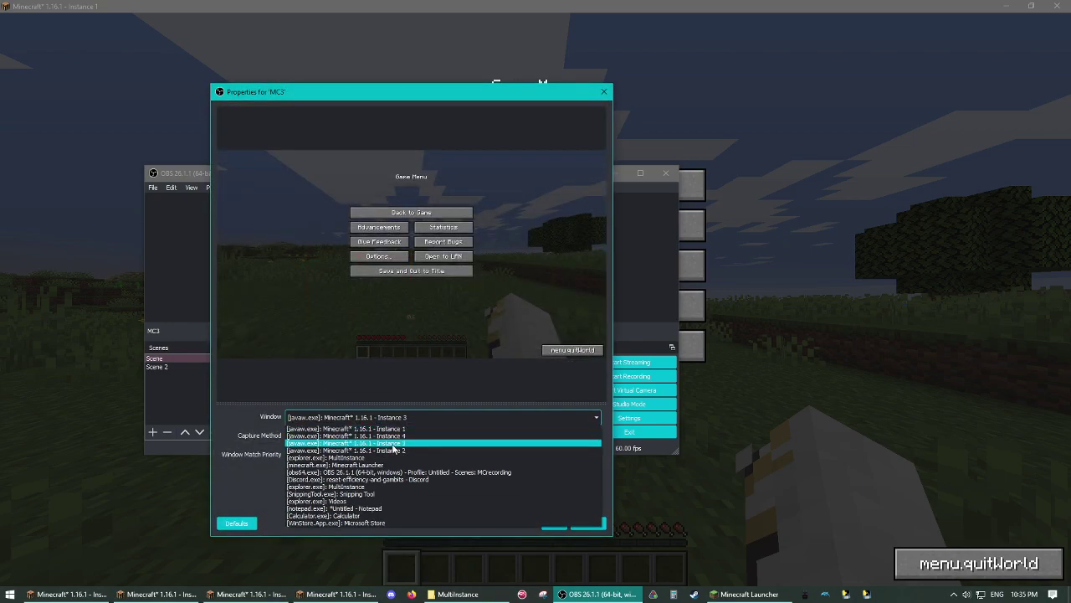
pyautogui.click(423, 438)
pyautogui.click(552, 523)
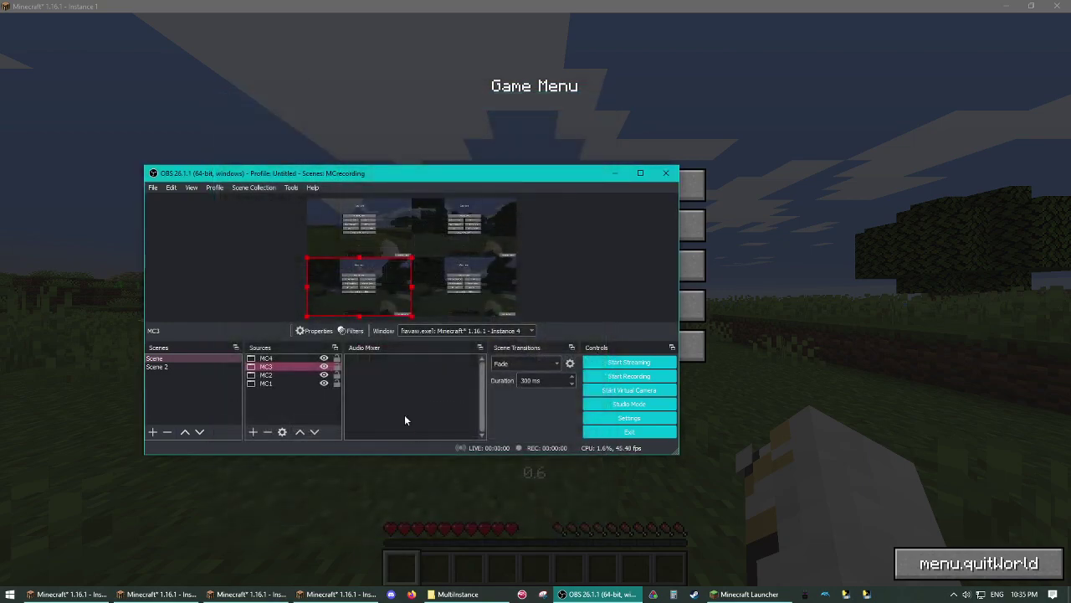
# Set the MC4 source to capture the Minecraft 1.16.1 - Instance 4 window in its properties
pyautogui.click(266, 359)
pyautogui.rightClick(293, 359)
pyautogui.click(333, 349)
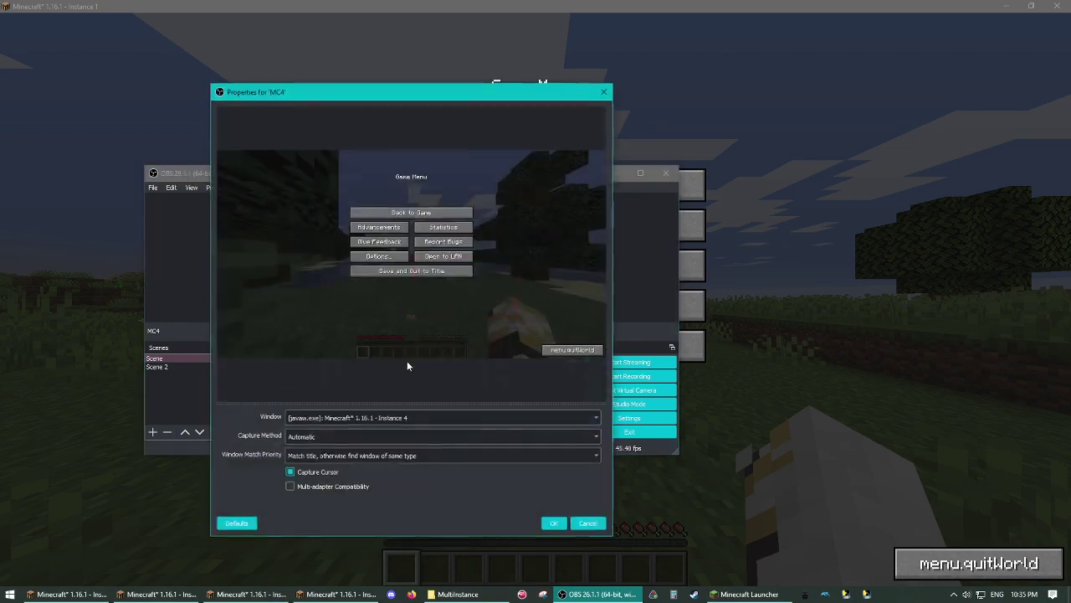
pyautogui.click(400, 418)
pyautogui.click(416, 438)
pyautogui.click(552, 523)
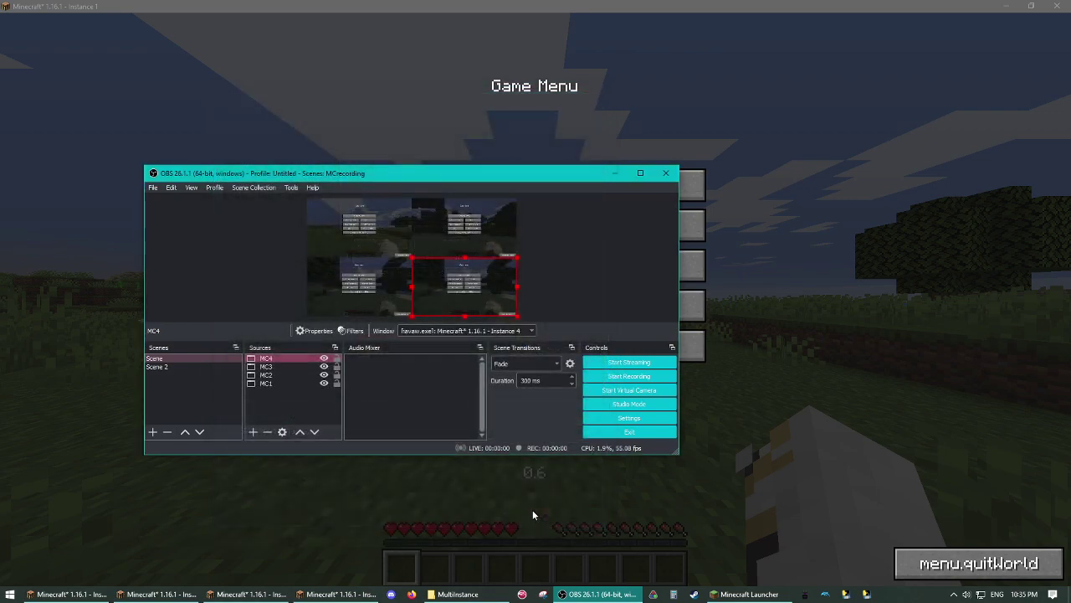
# Change the MC3 source's captured window to Minecraft 1.16.1 - Instance 3 and deselect the source
pyautogui.click(276, 366)
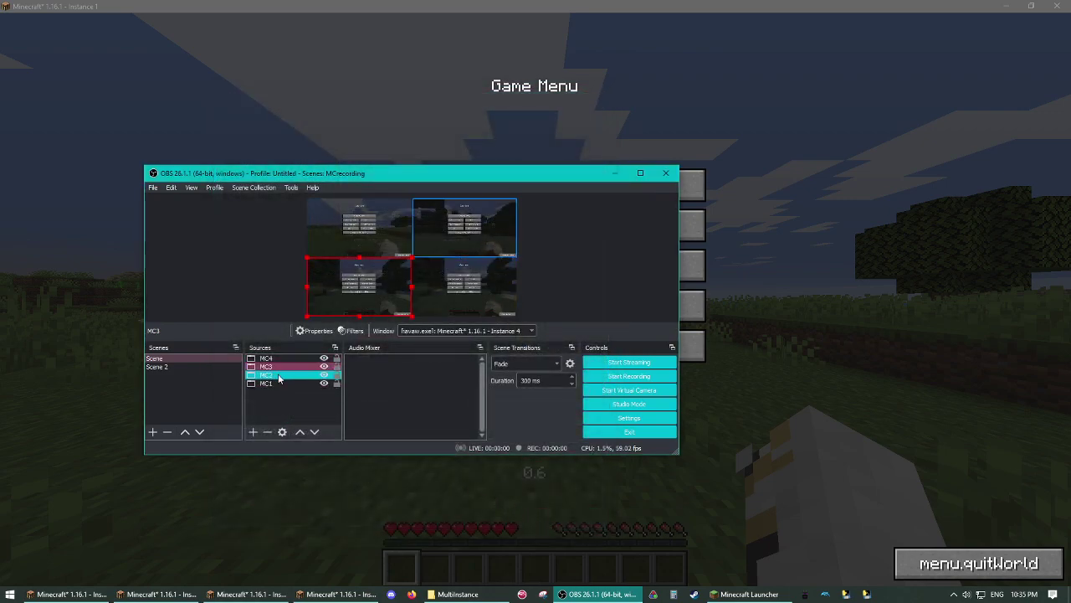
pyautogui.click(502, 330)
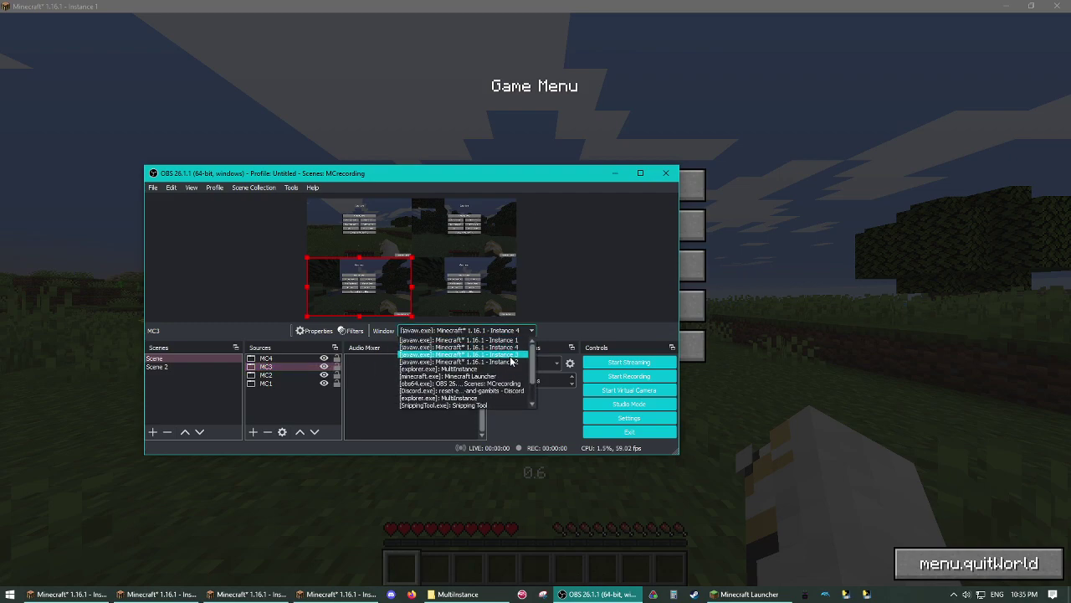
pyautogui.click(508, 355)
pyautogui.click(568, 309)
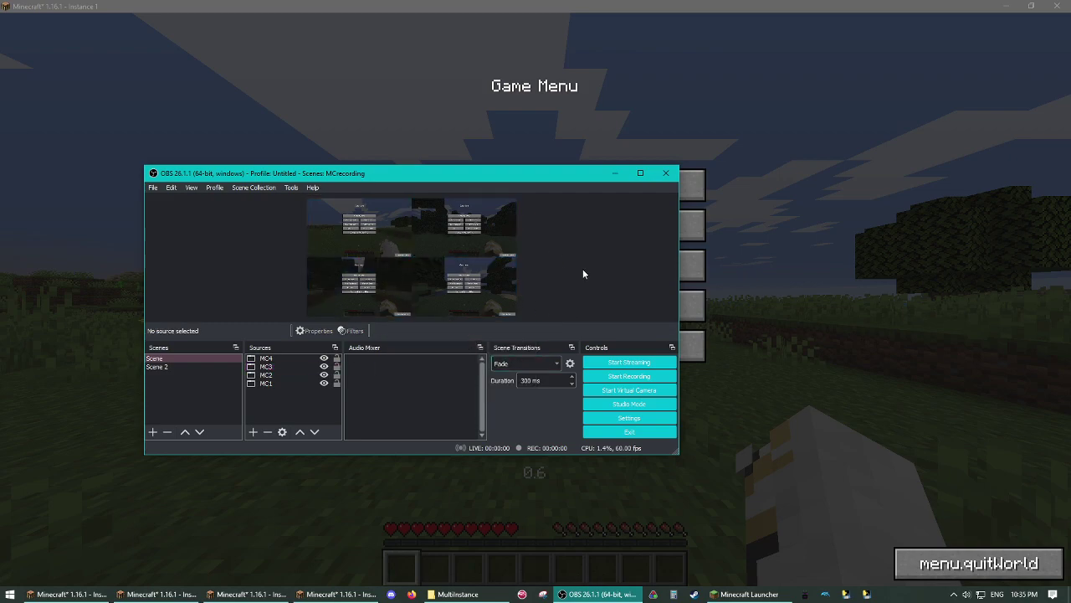
# Examine the position and size of the MC1 source in its transform settings
pyautogui.click(374, 243)
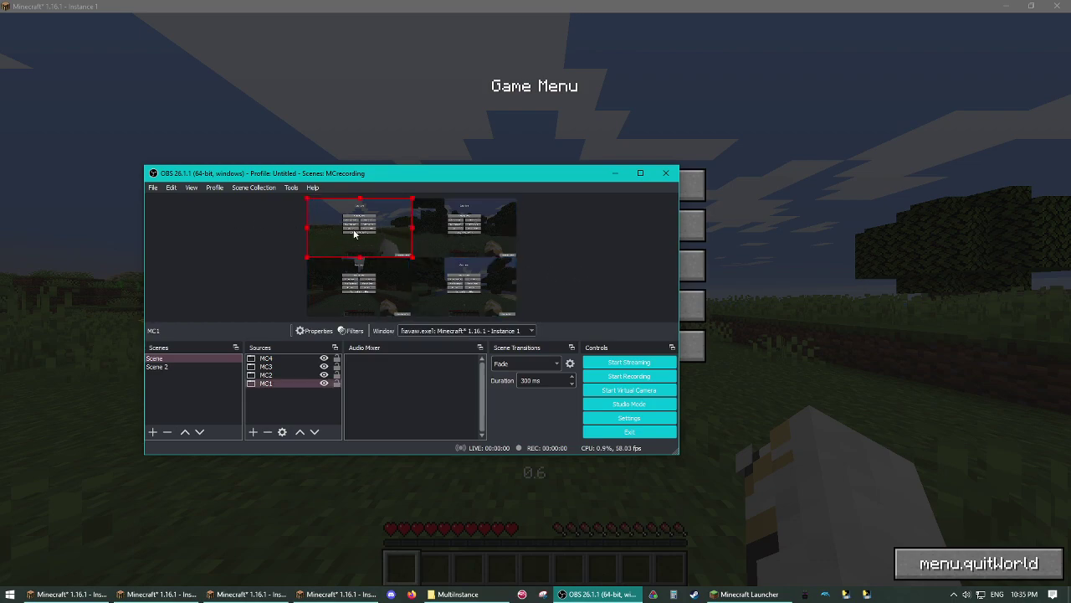
pyautogui.rightClick(354, 233)
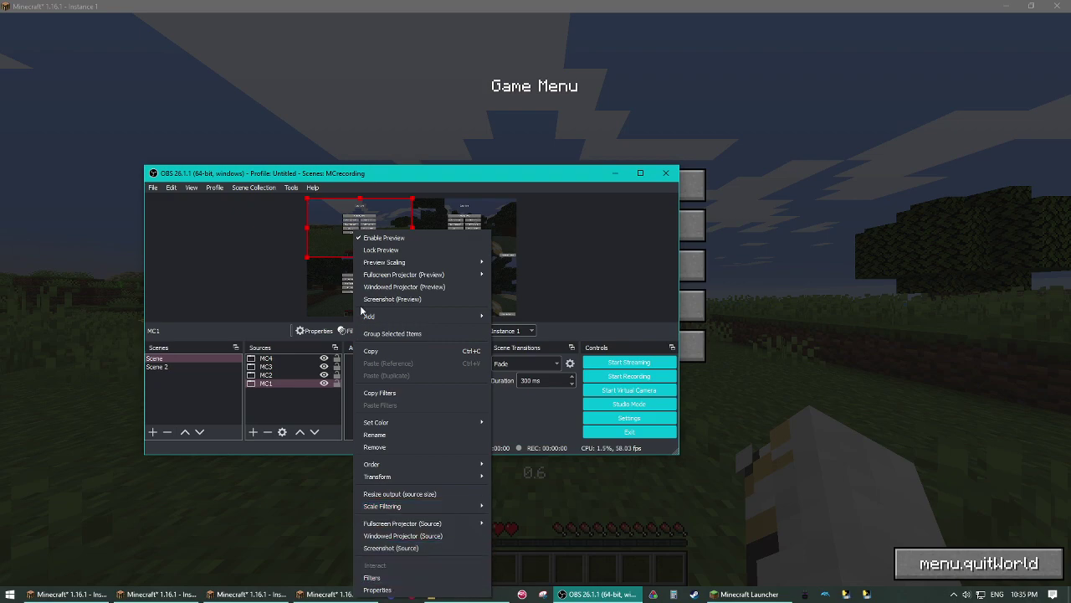
pyautogui.click(341, 240)
pyautogui.hotkey('ctrl', 'e')
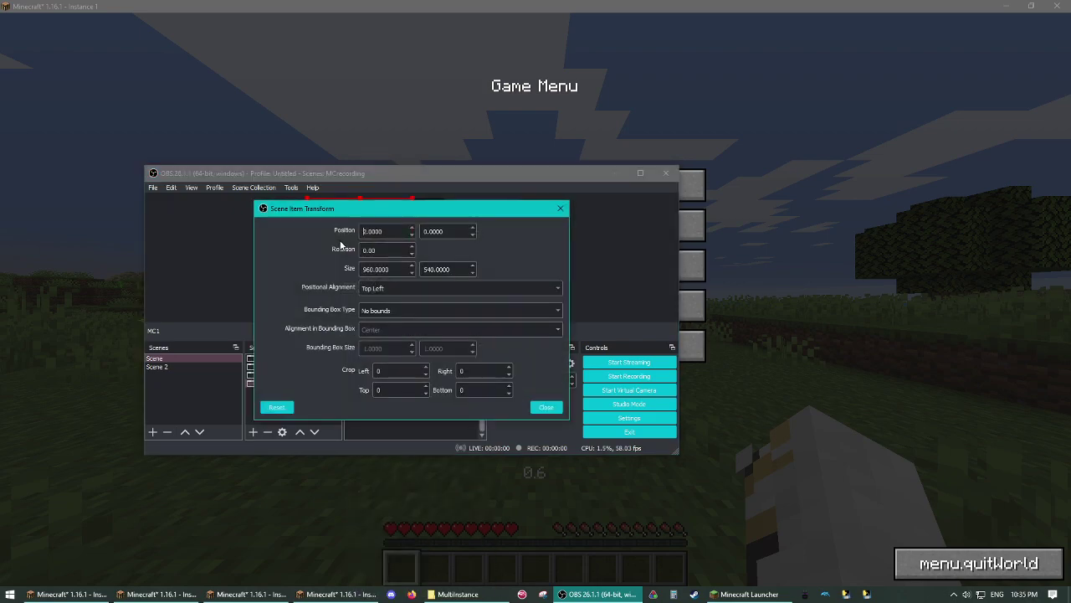
pyautogui.click(400, 269)
pyautogui.click(546, 407)
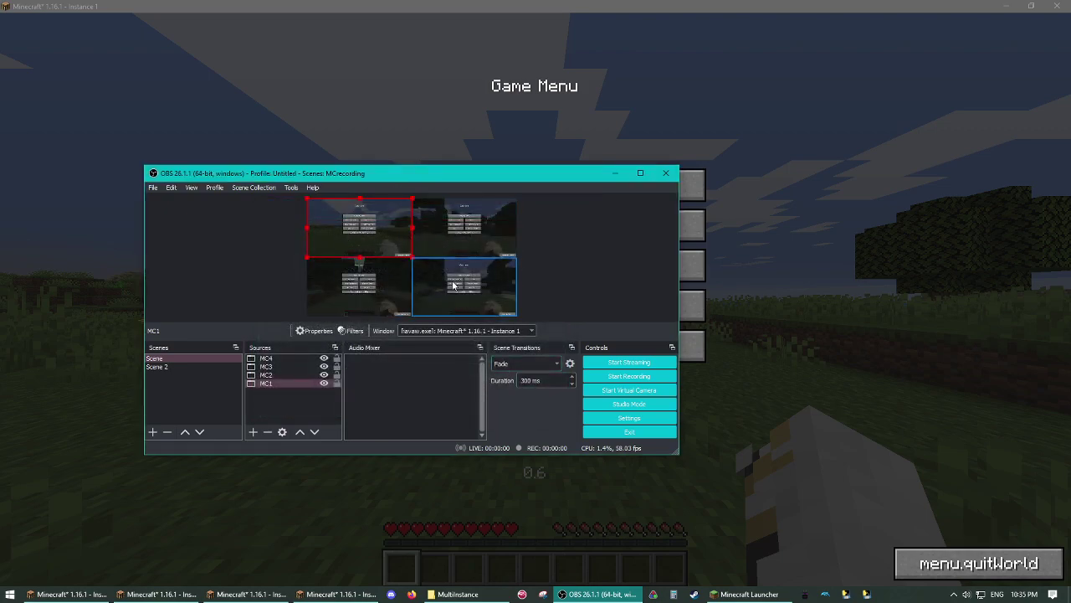
pyautogui.click(553, 266)
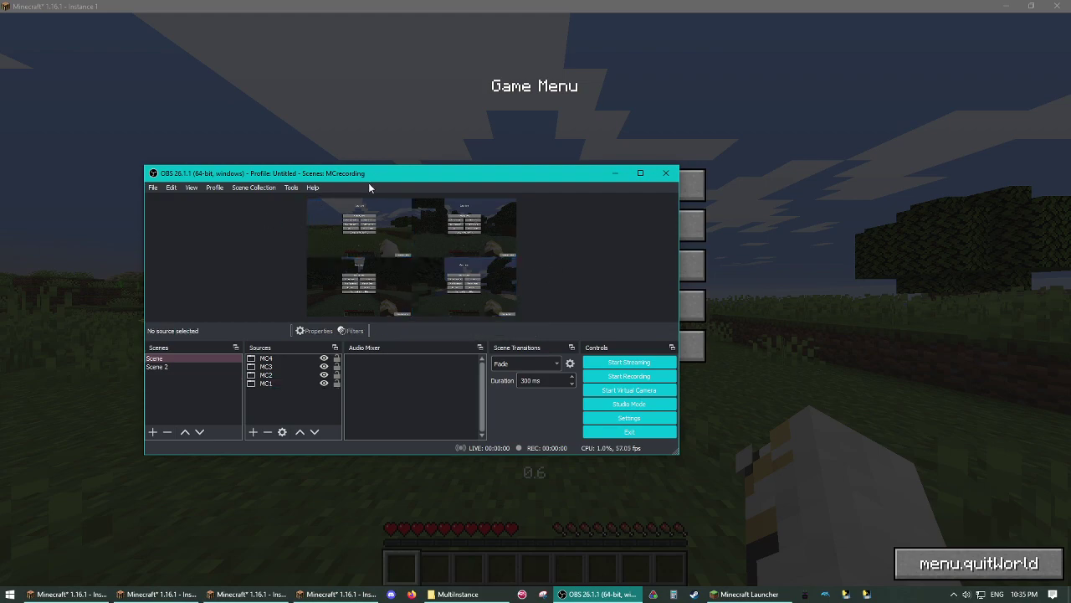
# Create a new scene collection named mcrecording
pyautogui.click(254, 187)
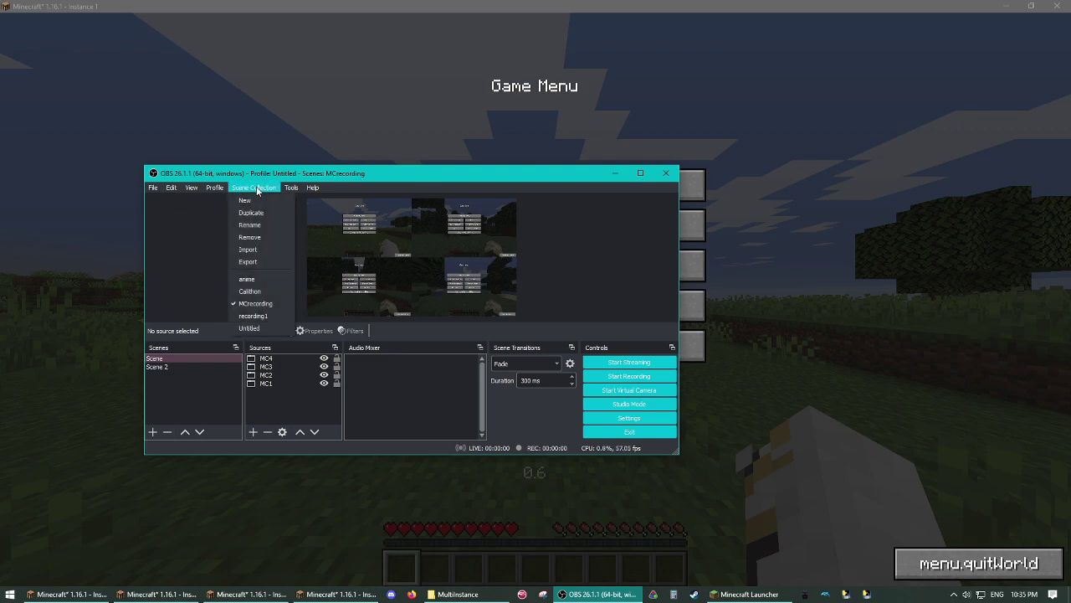
pyautogui.click(217, 217)
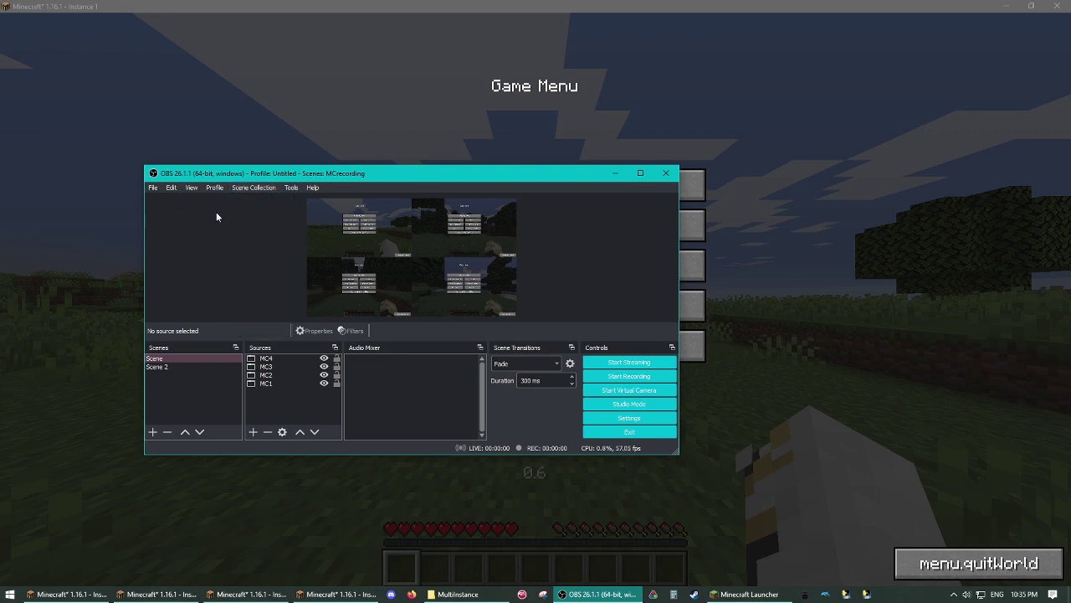
pyautogui.click(252, 187)
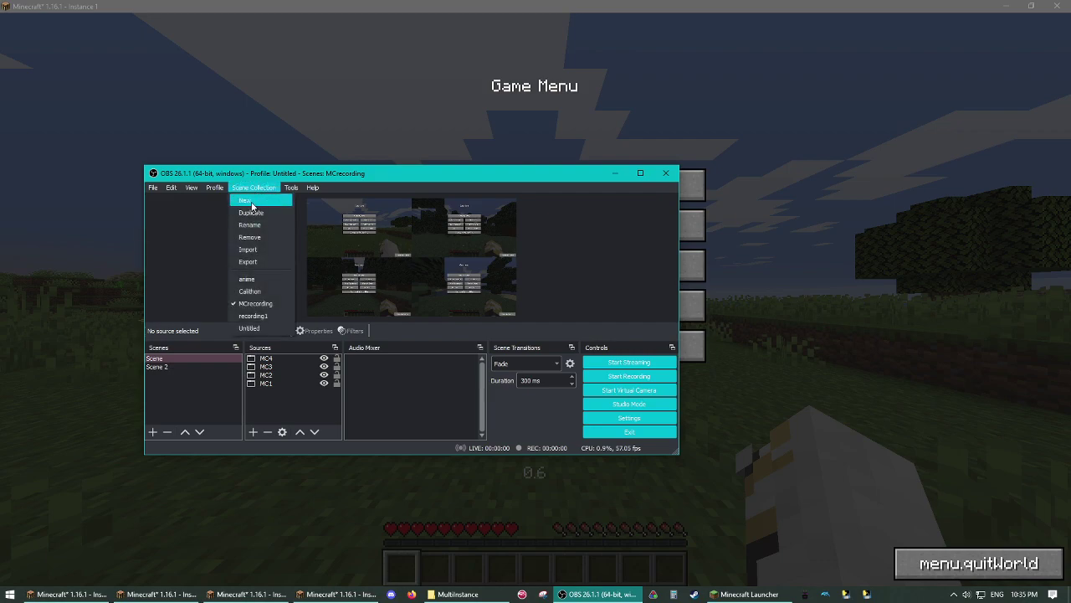
pyautogui.click(252, 201)
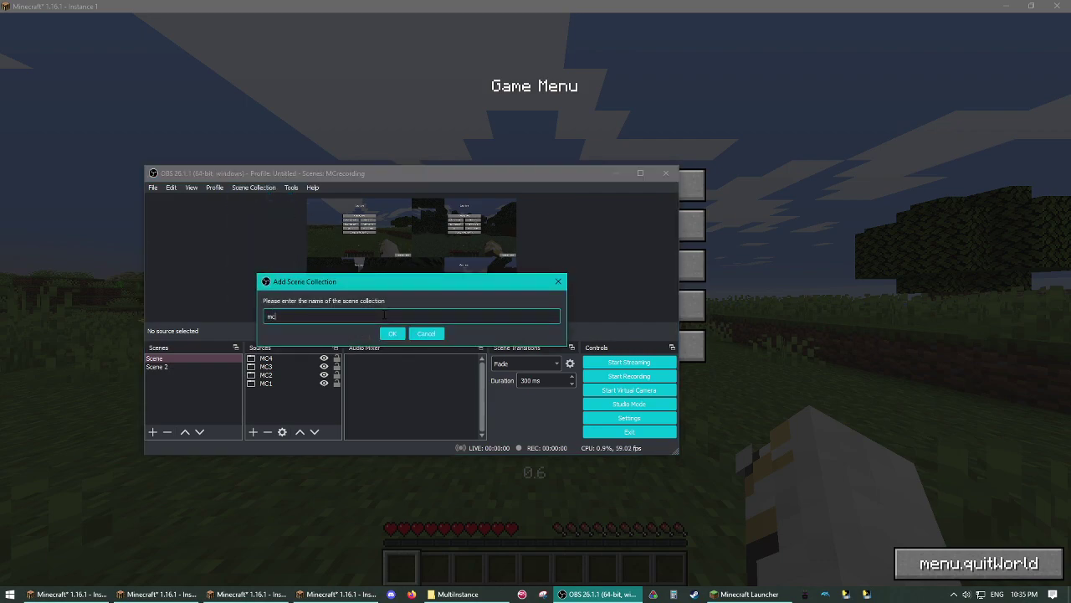
pyautogui.write('mcrecording')
pyautogui.press('Return')
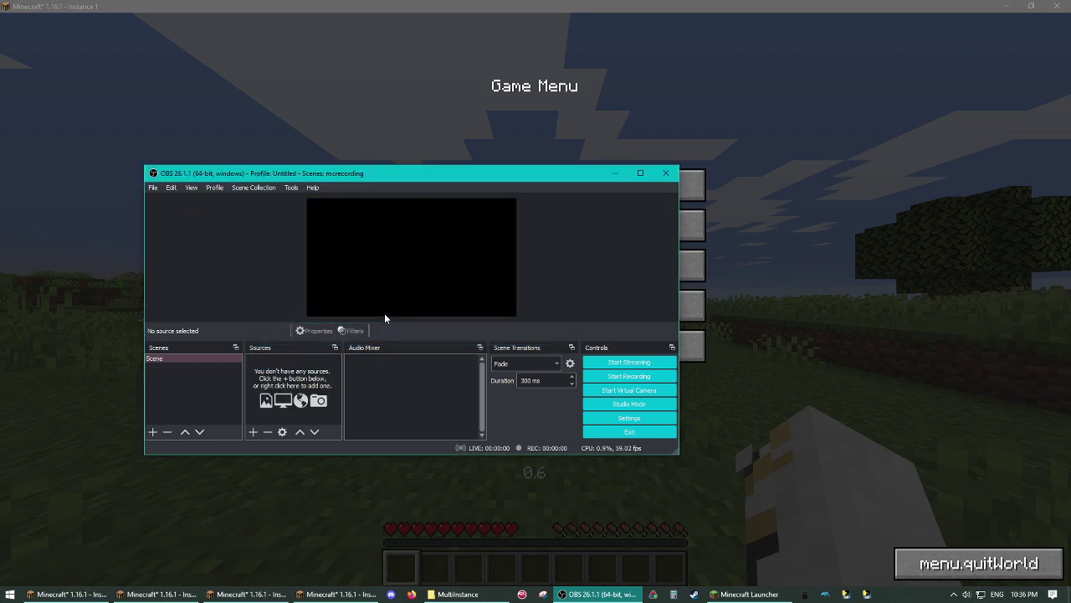
# Switch back to the existing MCrecording scene collection that holds the four Minecraft sources
pyautogui.click(257, 188)
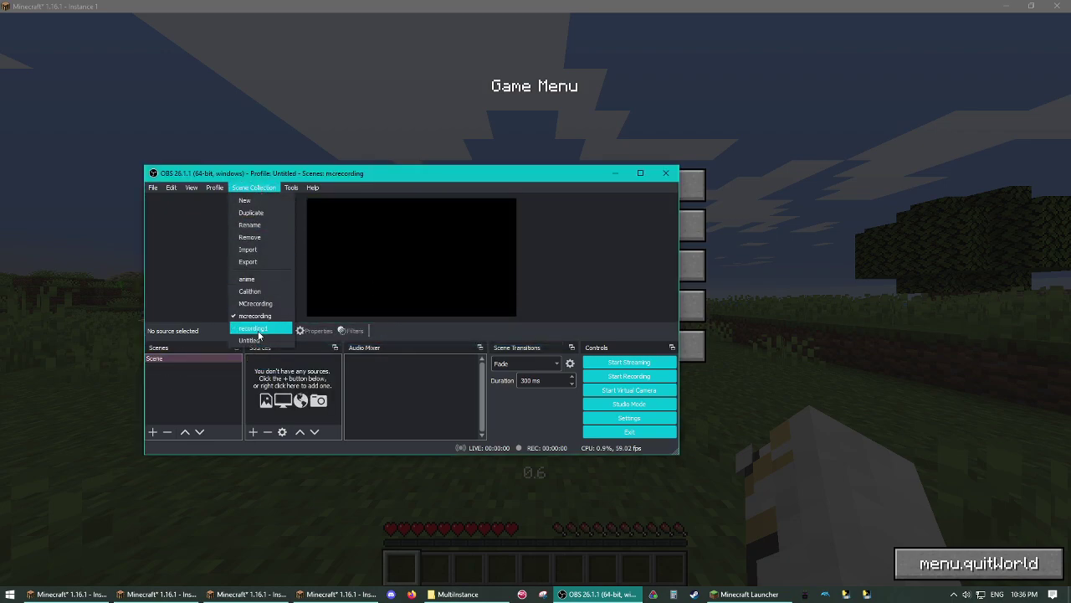
pyautogui.click(259, 311)
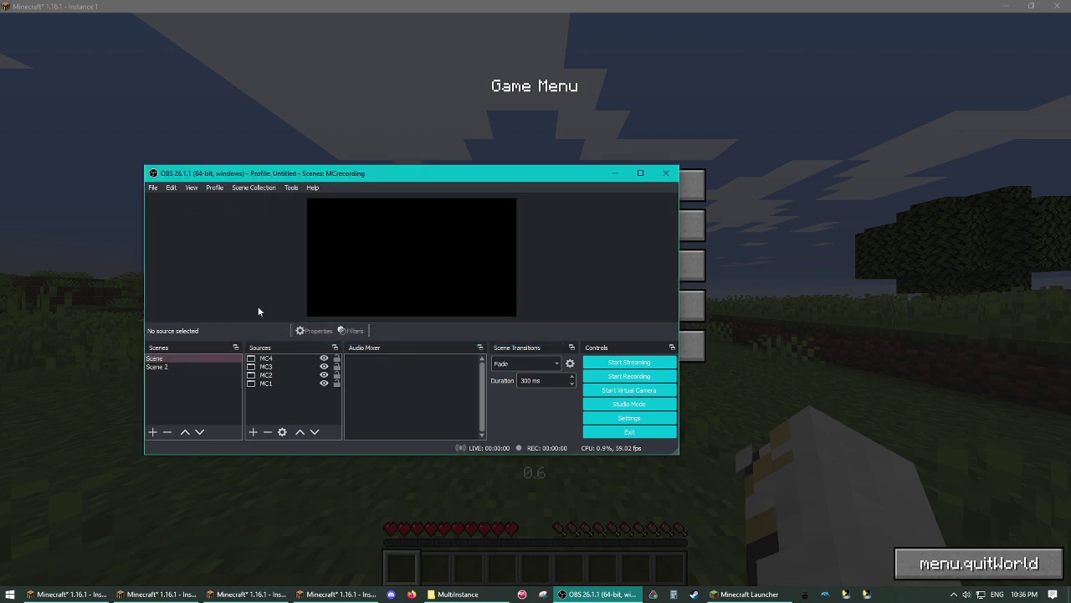
pyautogui.rightClick(181, 364)
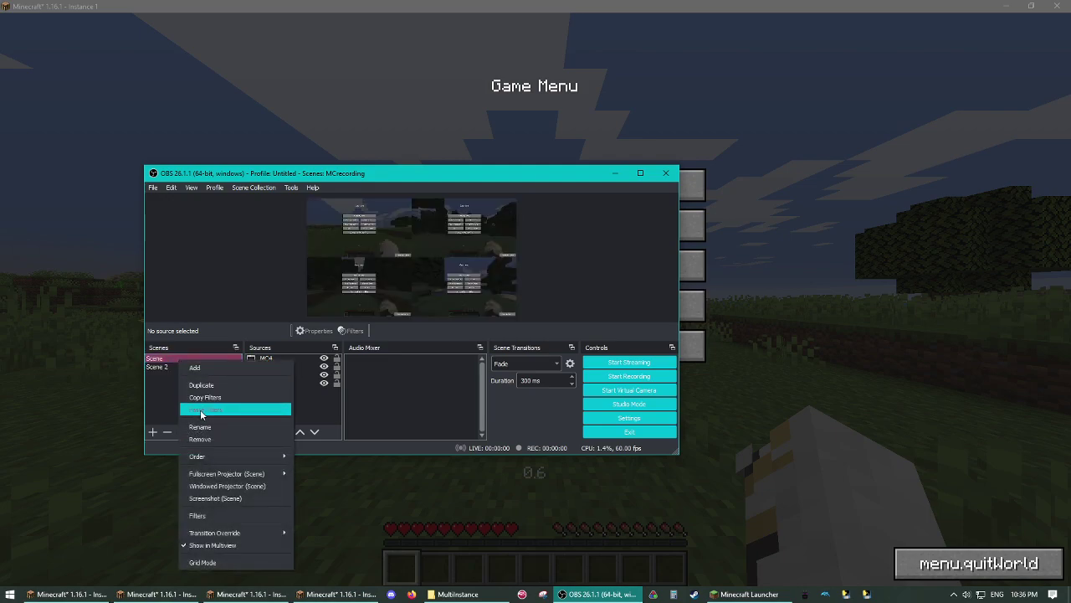
pyautogui.click(172, 395)
# Review the sources in Scene and Scene 2, then the list of available scene collections
pyautogui.click(263, 375)
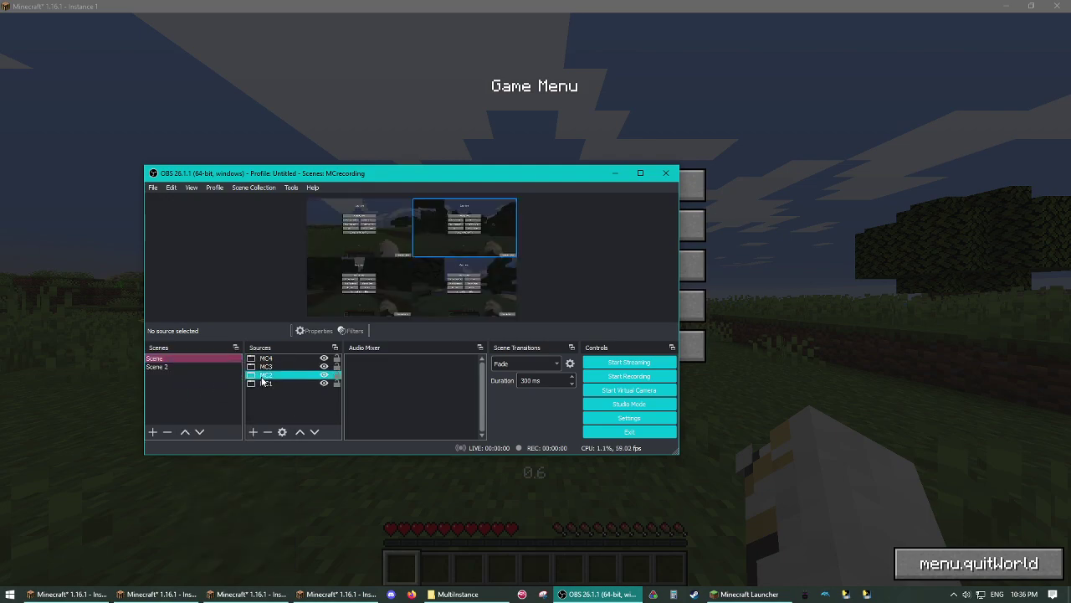
pyautogui.click(262, 383)
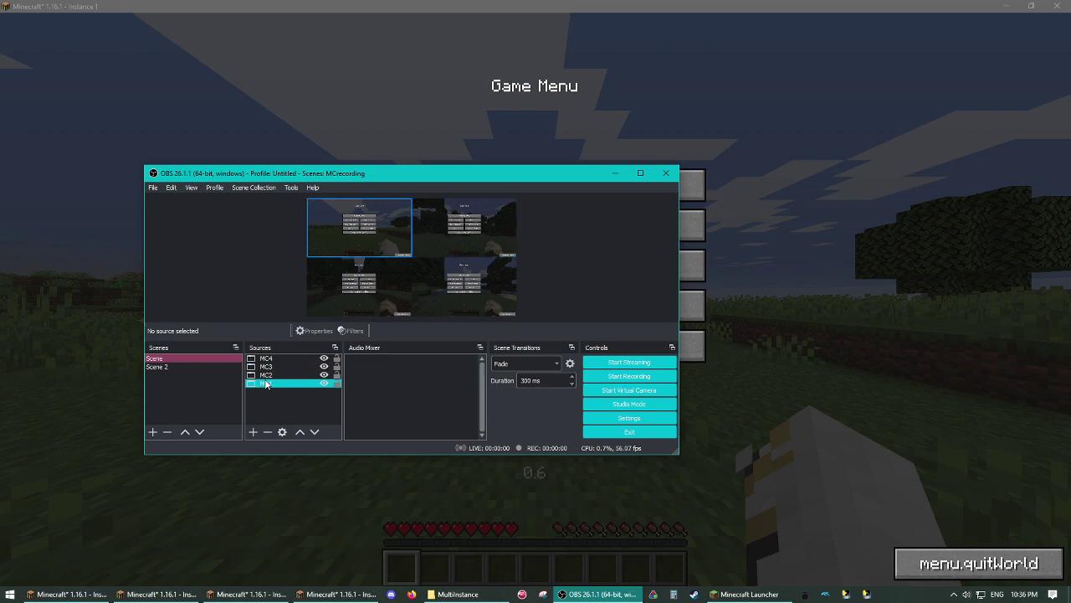
pyautogui.keyDown('ctrl'); pyautogui.click(289, 384); pyautogui.keyUp('ctrl')
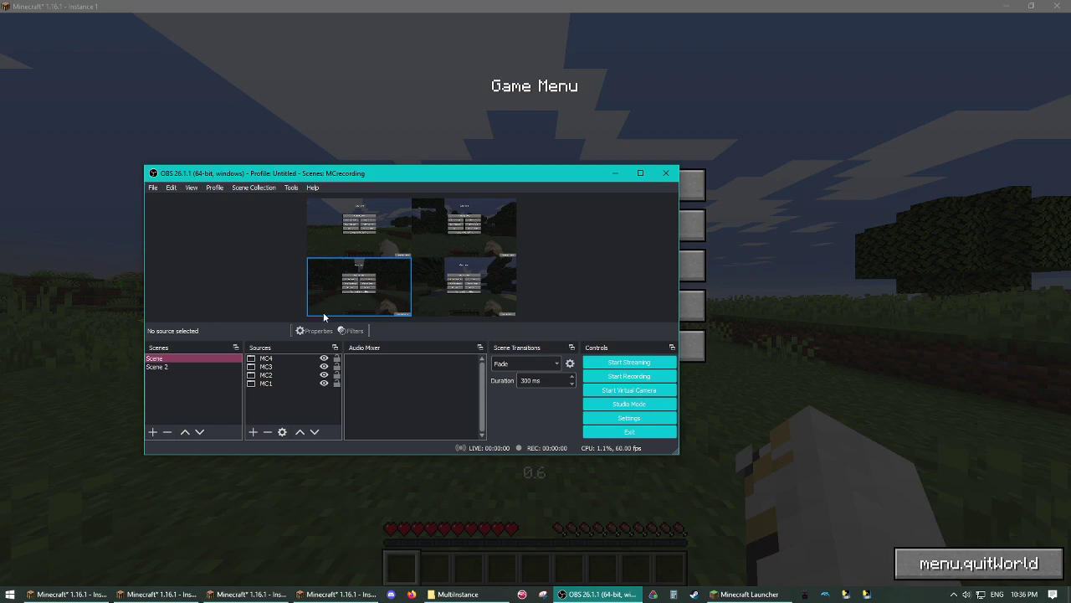
pyautogui.click(187, 369)
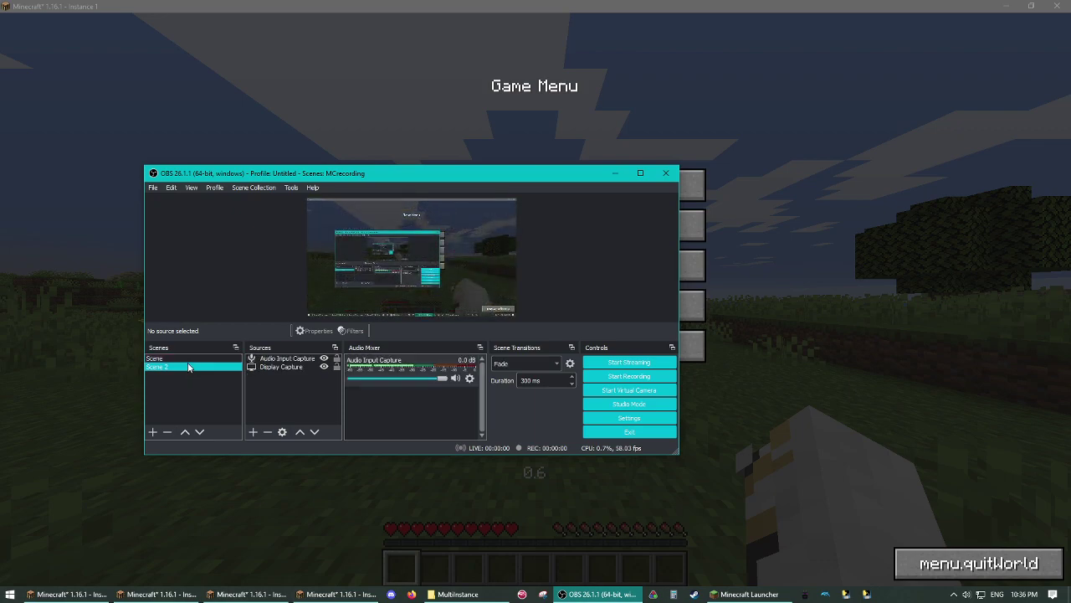
pyautogui.click(187, 358)
pyautogui.click(265, 374)
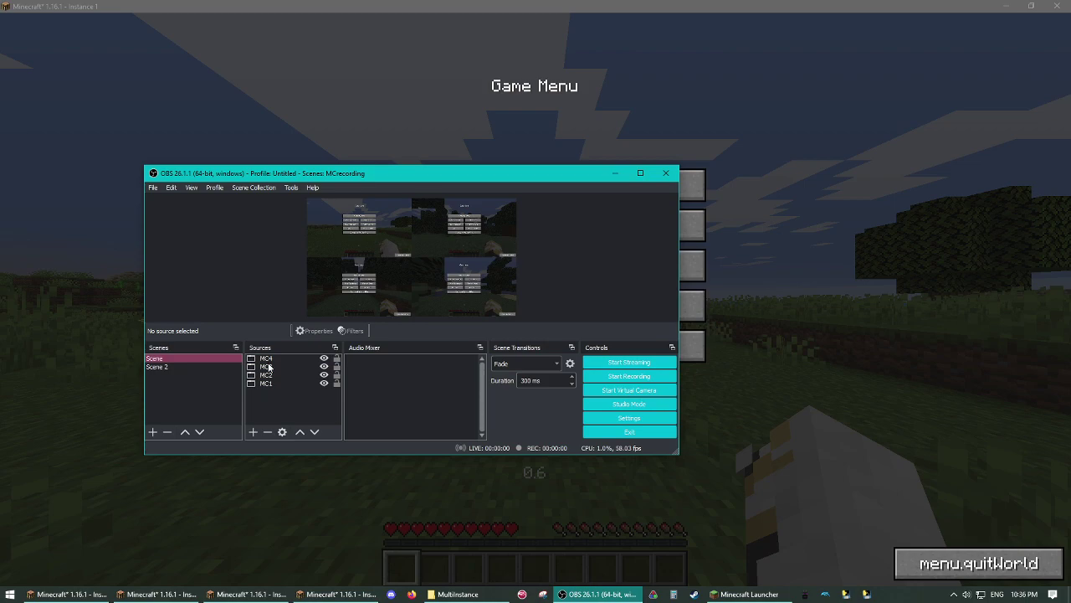
pyautogui.click(250, 189)
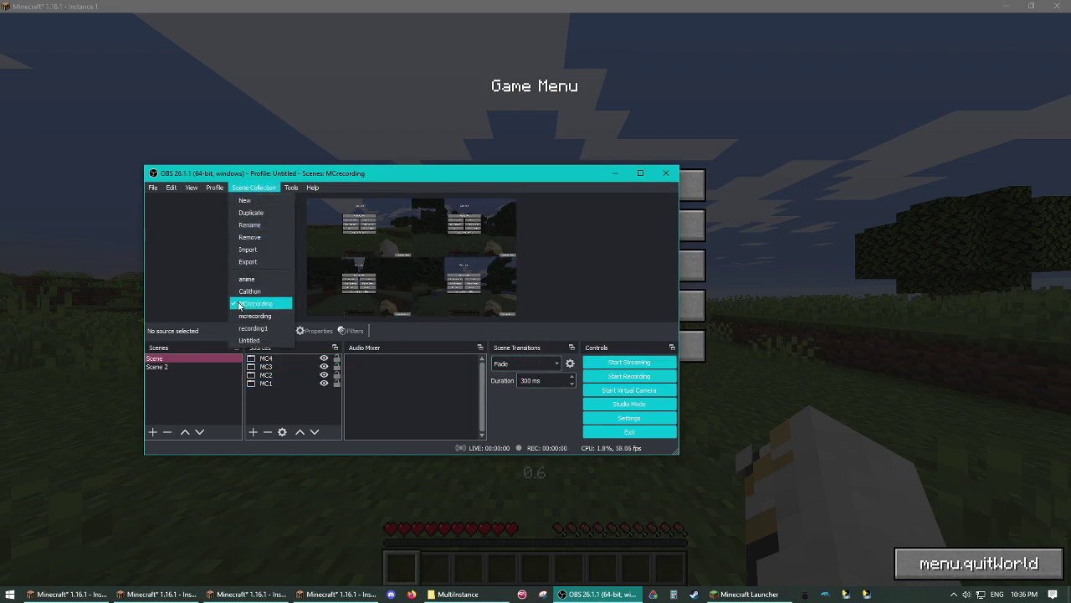
# Switch to the Untitled scene collection and select its MC scene
pyautogui.click(176, 300)
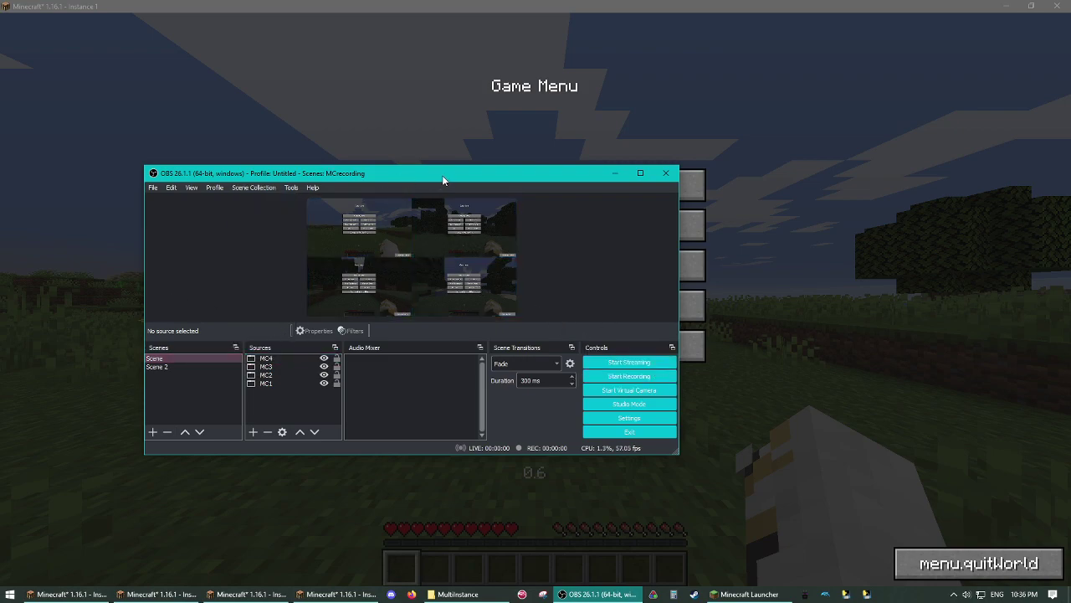
pyautogui.moveTo(442, 175); pyautogui.dragTo(467, 158)
pyautogui.click(277, 170)
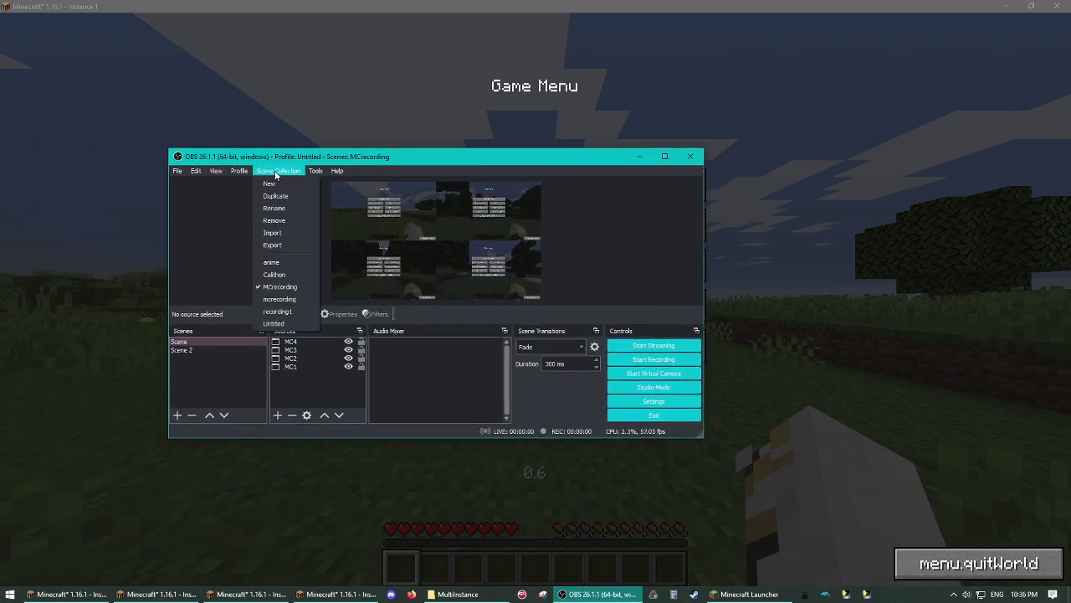
pyautogui.click(283, 323)
pyautogui.click(246, 368)
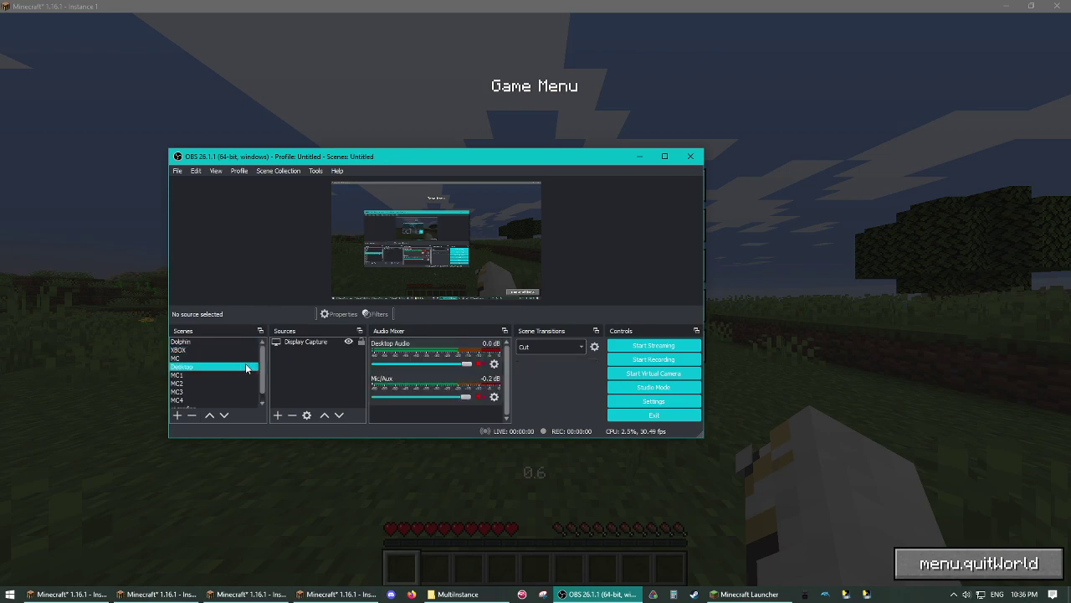
pyautogui.click(195, 358)
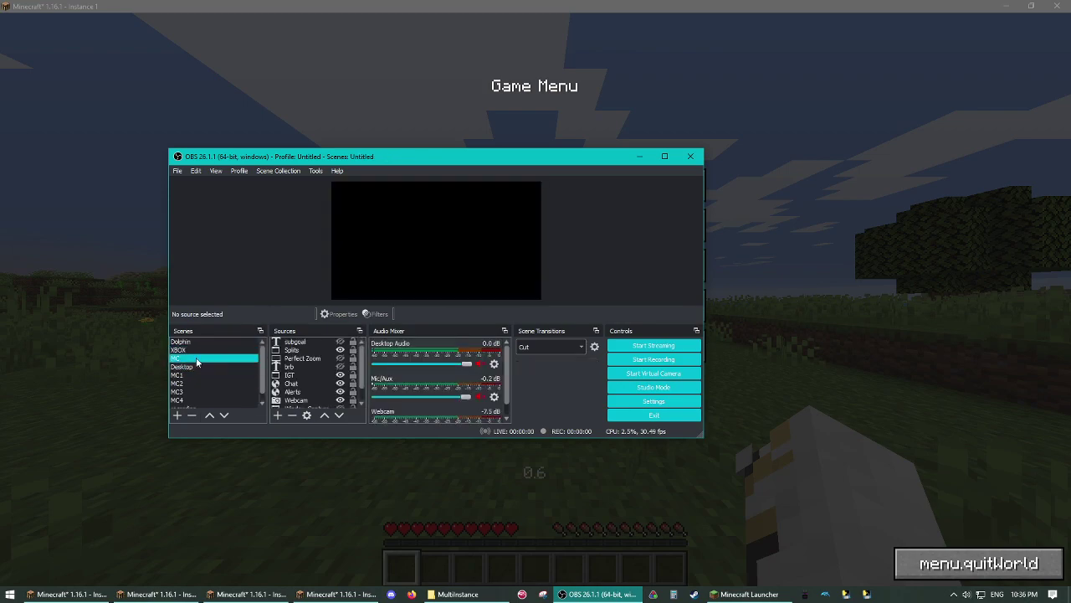
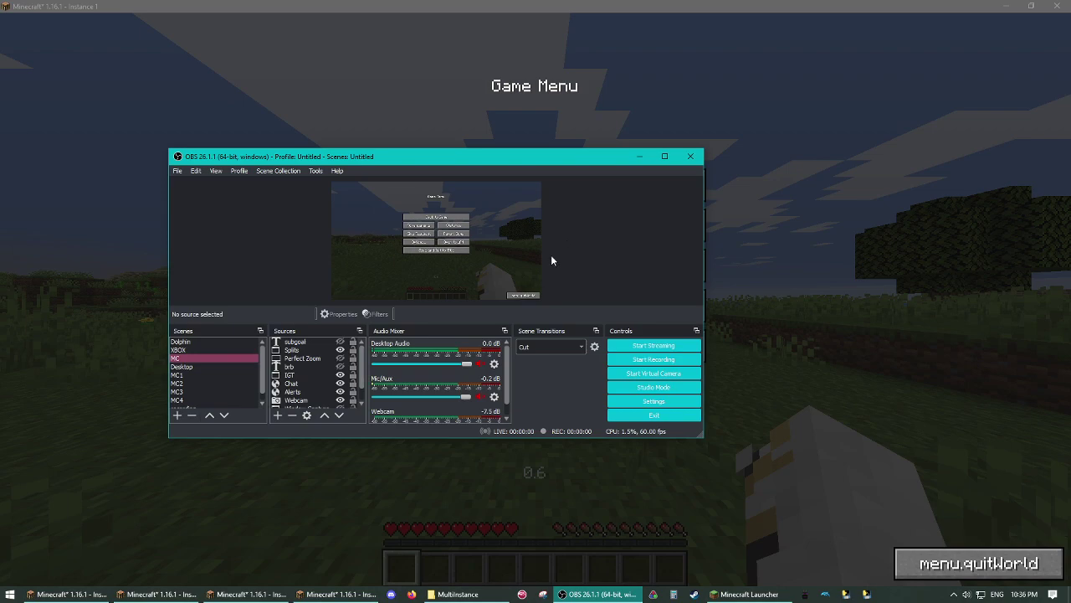
# Duplicate the MC scene as MC 1, and duplicate that copy as MC 2
pyautogui.scroll(-1, 190, 366)
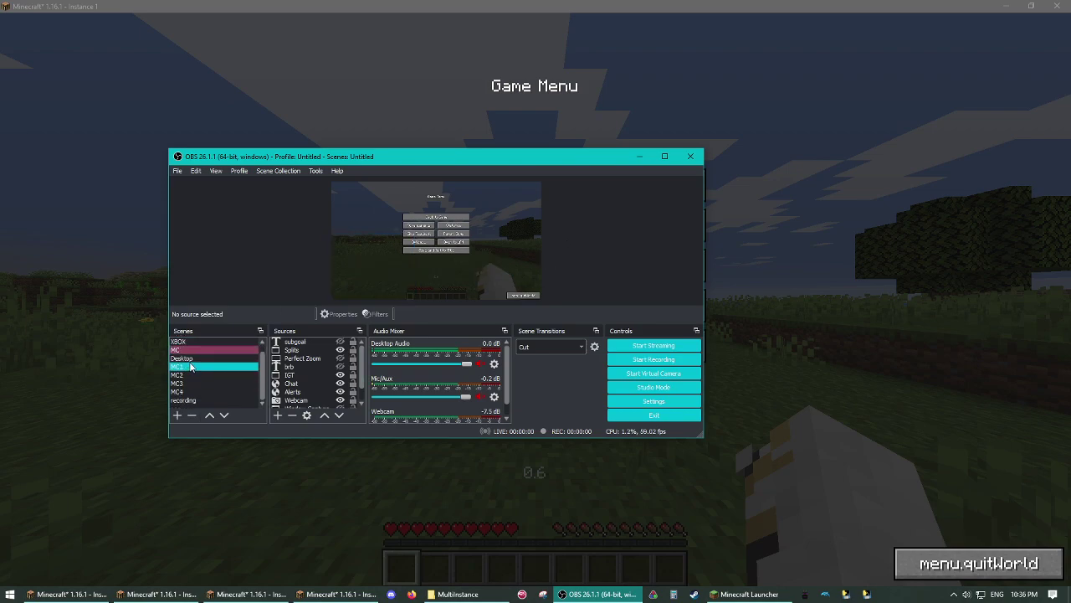
pyautogui.rightClick(190, 349)
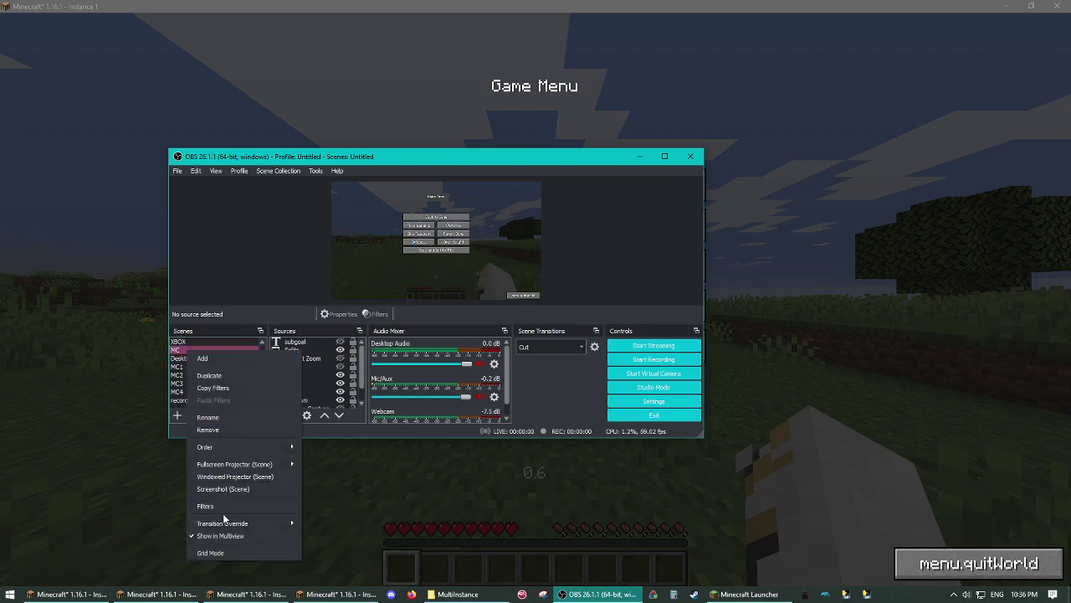
pyautogui.click(222, 376)
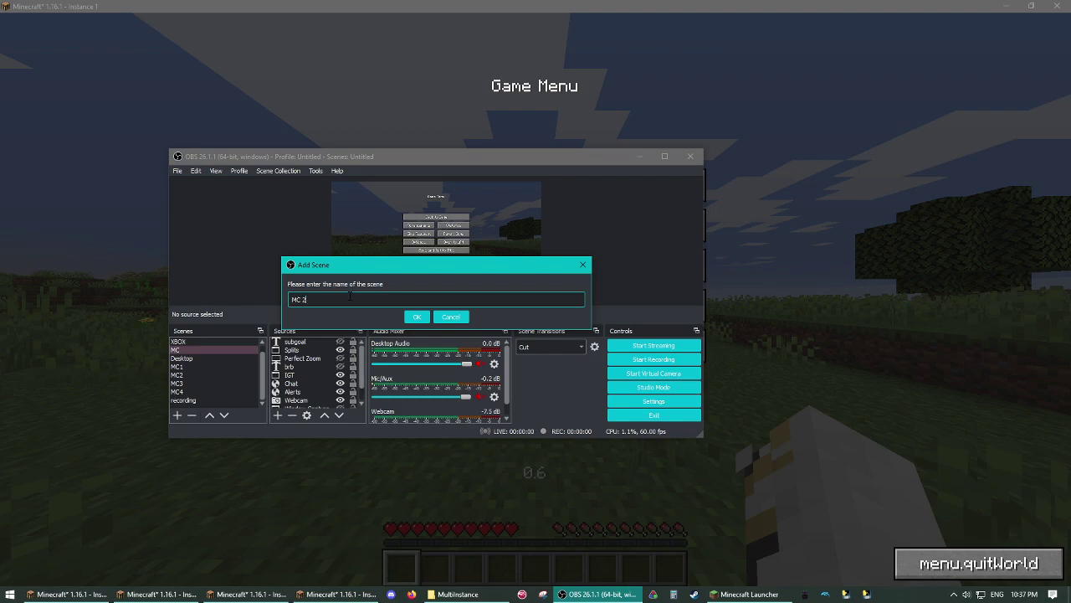
pyautogui.press('BackSpace')
pyautogui.write('1')
pyautogui.press('Return')
pyautogui.rightClick(206, 400)
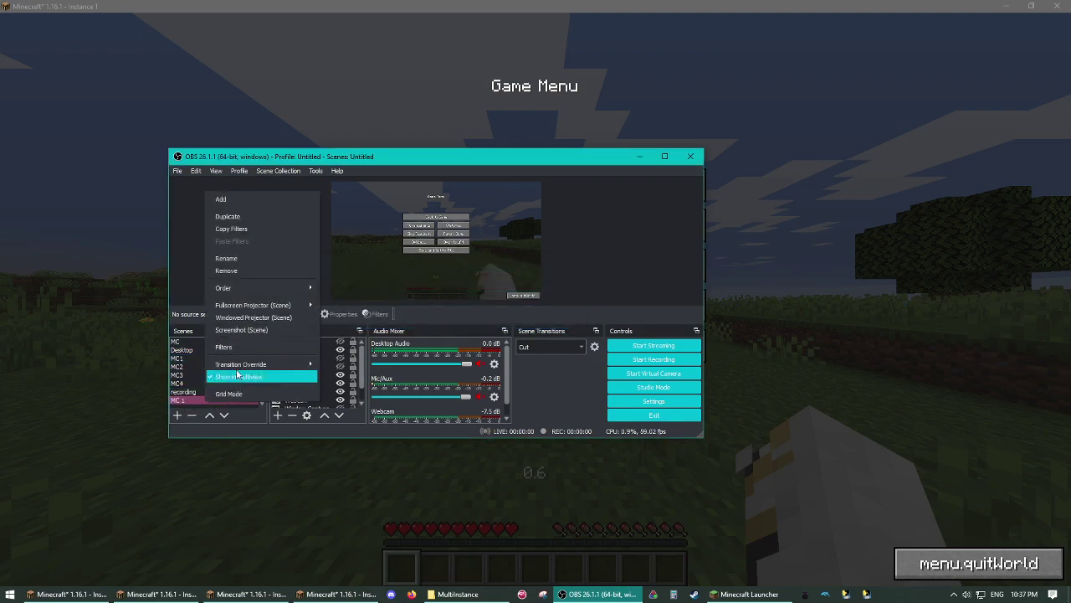
pyautogui.click(227, 215)
pyautogui.click(371, 294)
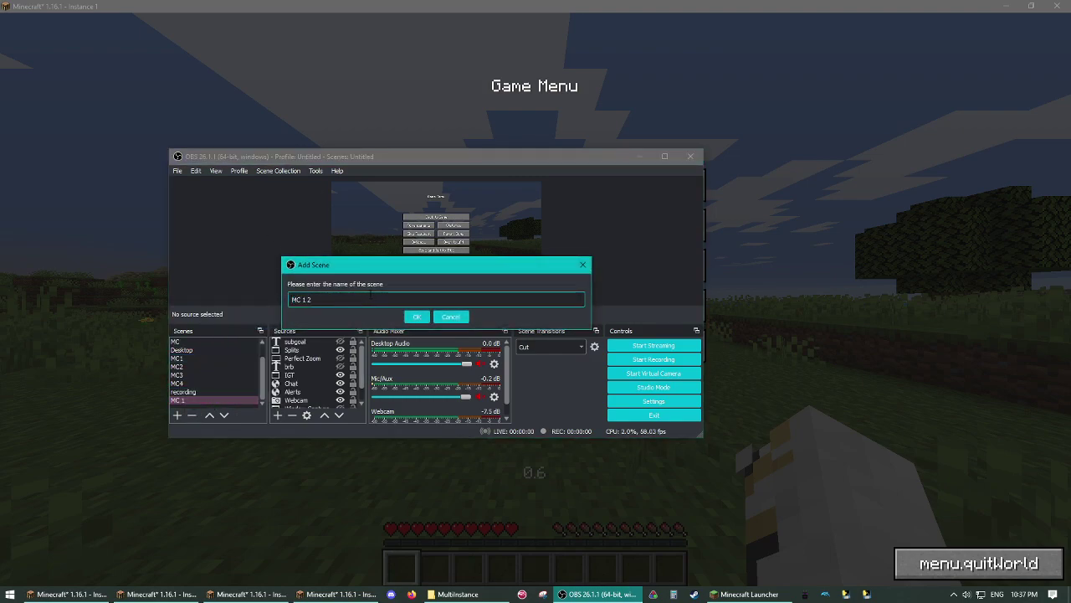
pyautogui.press('Return')
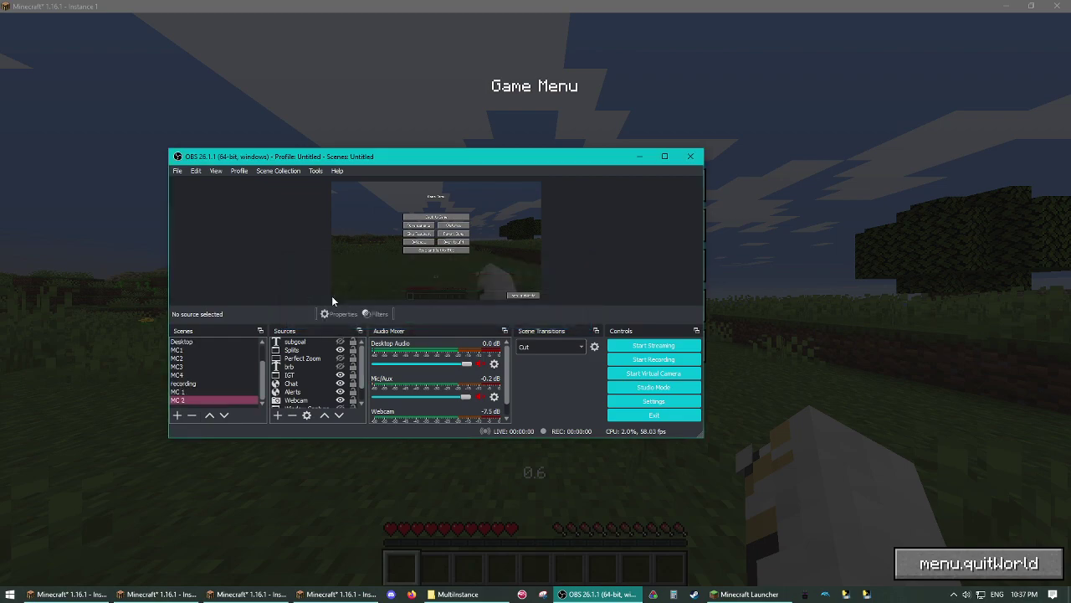
# Duplicate the MC 2 scene as MC 3, and duplicate MC 3 as MC 4
pyautogui.rightClick(187, 400)
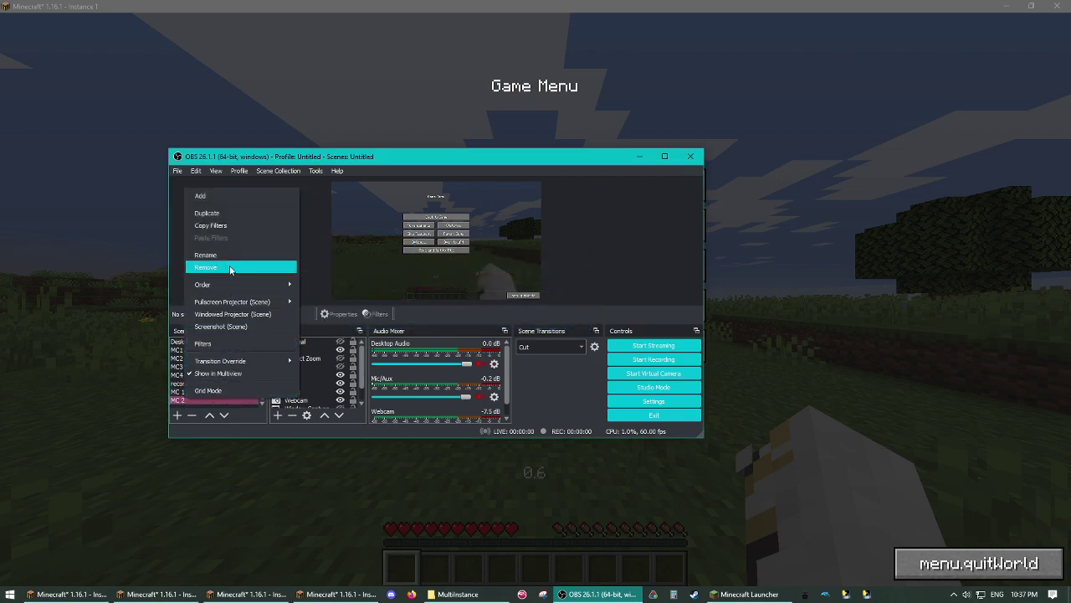
pyautogui.click(205, 213)
pyautogui.write('MC 3')
pyautogui.press('Return')
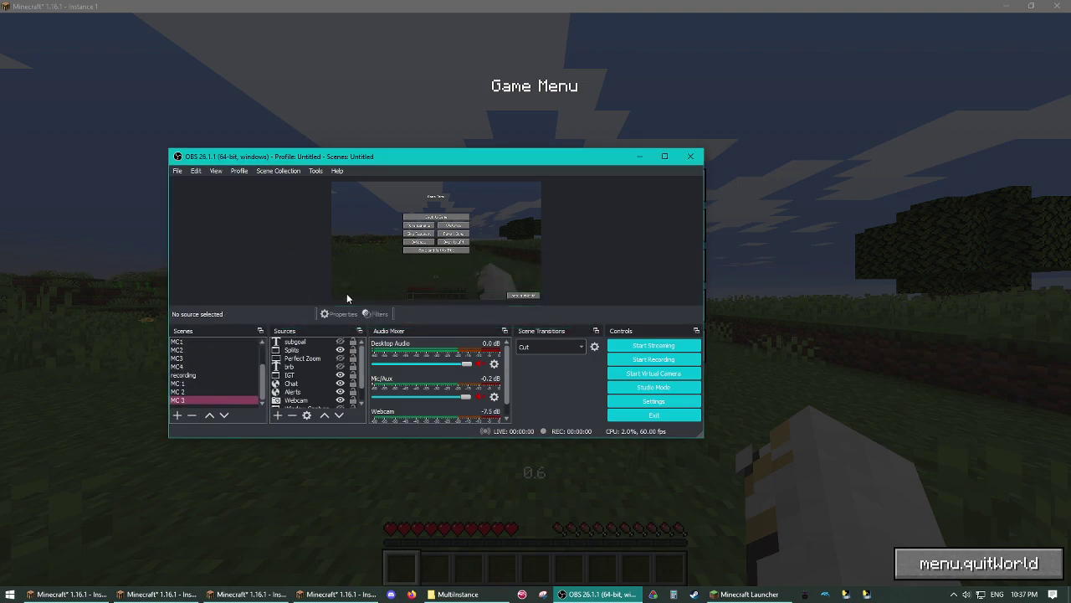
pyautogui.rightClick(196, 400)
pyautogui.click(242, 217)
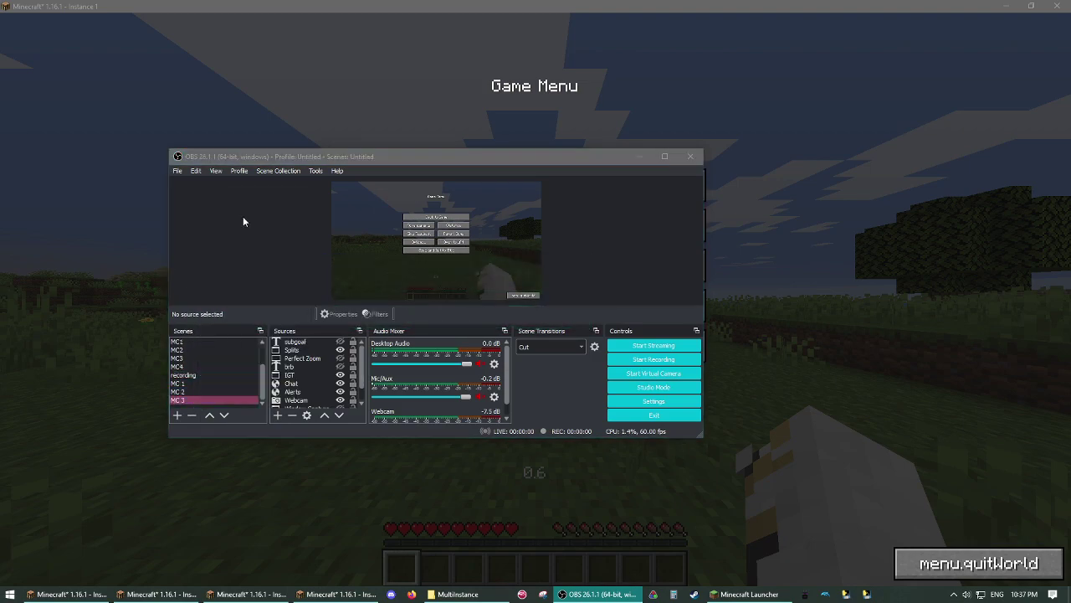
pyautogui.write('MC 4')
pyautogui.press('Return')
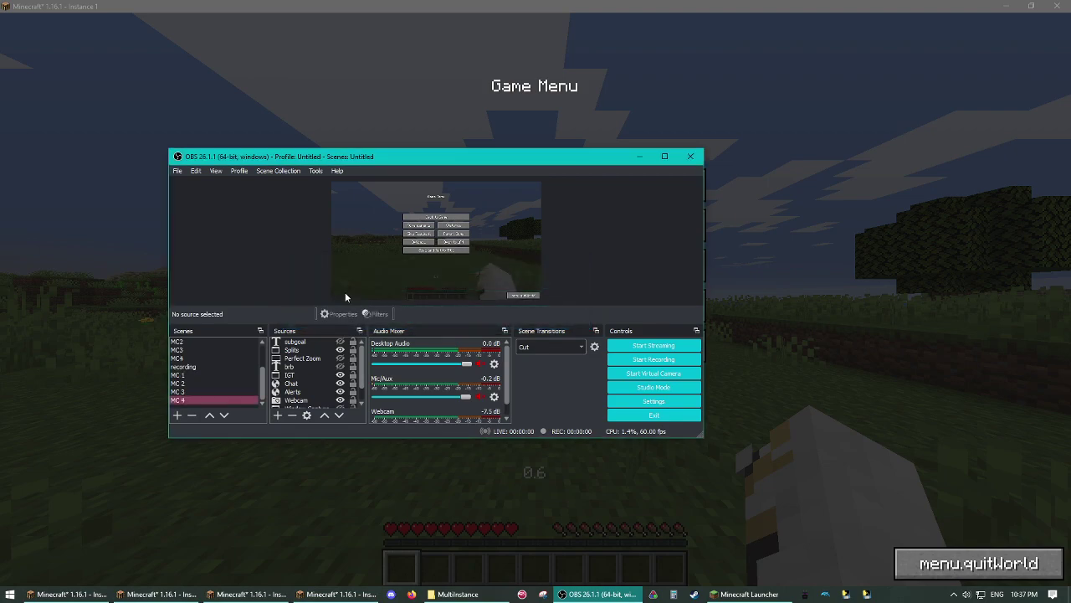
# Remove the Minecraft source from the MC 1 scene
pyautogui.click(200, 378)
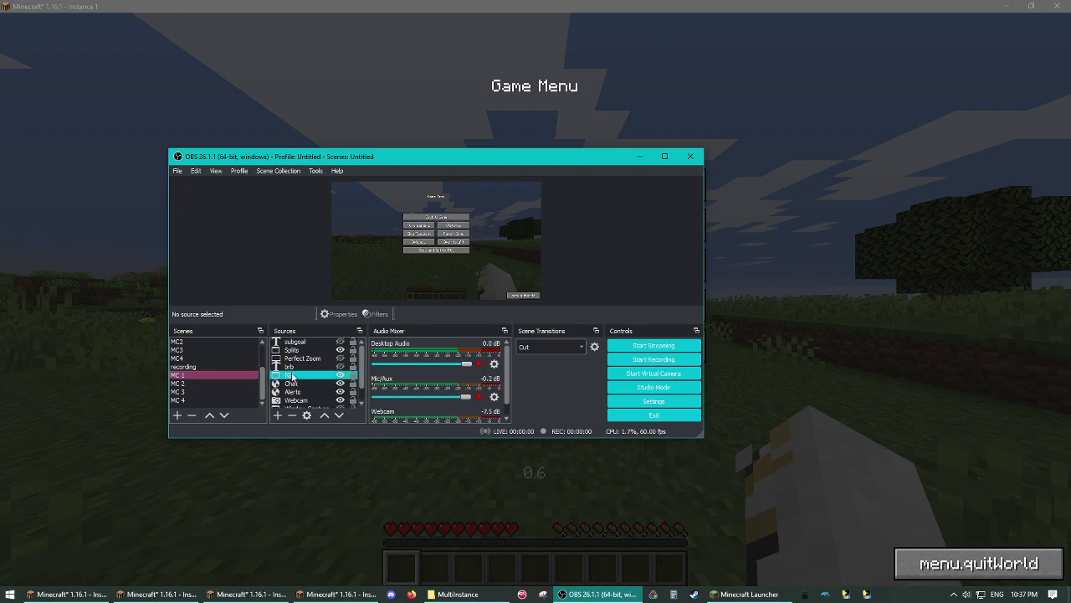
pyautogui.scroll(-1, 310, 377)
pyautogui.click(308, 392)
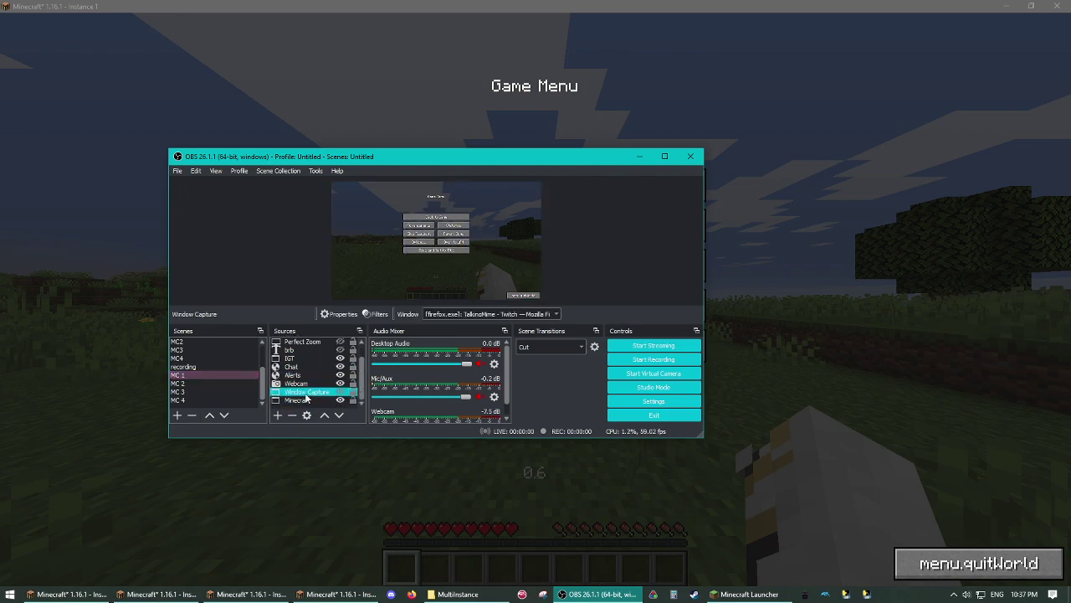
pyautogui.click(306, 399)
pyautogui.click(307, 400)
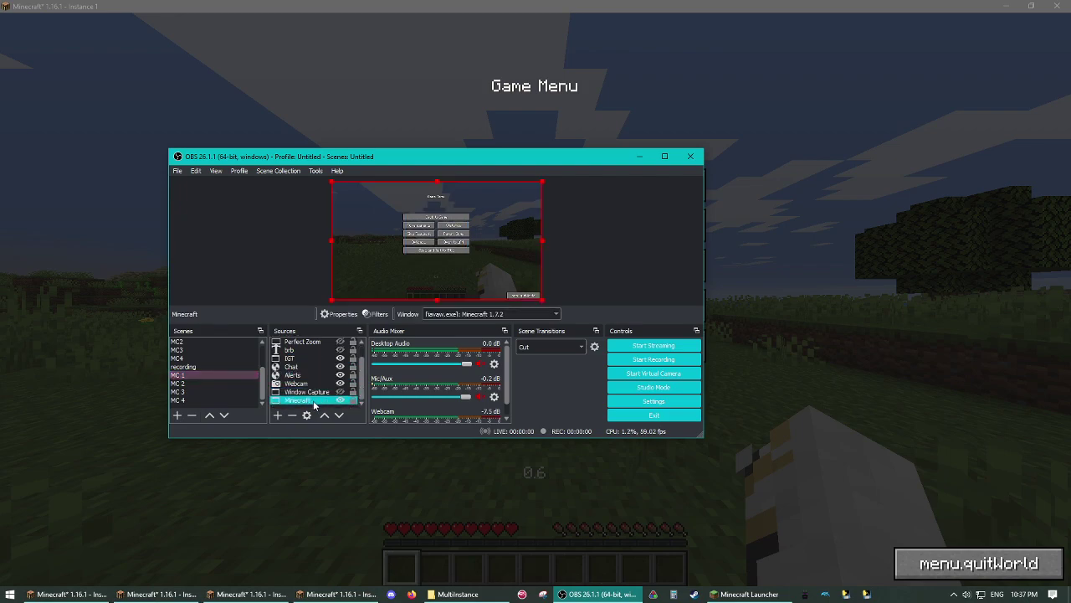
pyautogui.rightClick(308, 402)
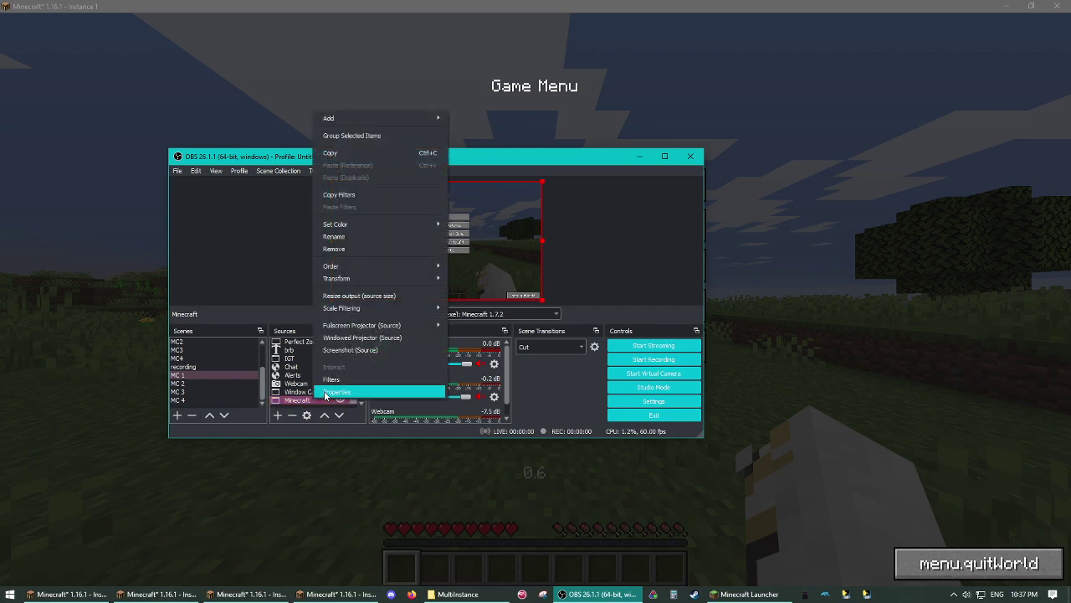
pyautogui.click(330, 248)
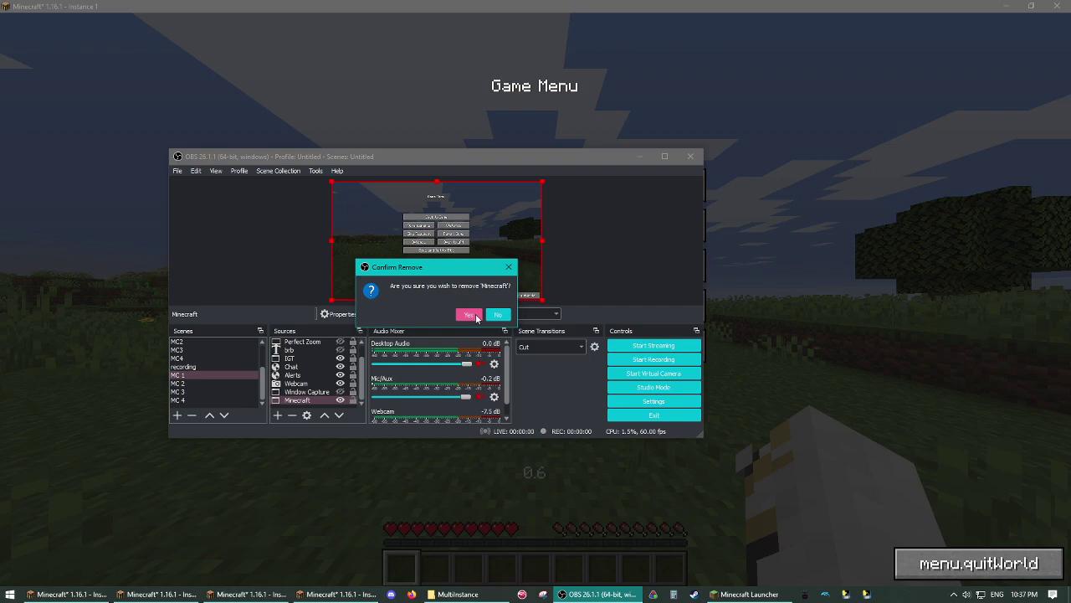
pyautogui.click(476, 317)
# Add a window capture of the Minecraft 1.16.1 - Instance 1 window to the MC 1 scene and rename it Instance 1
pyautogui.click(279, 416)
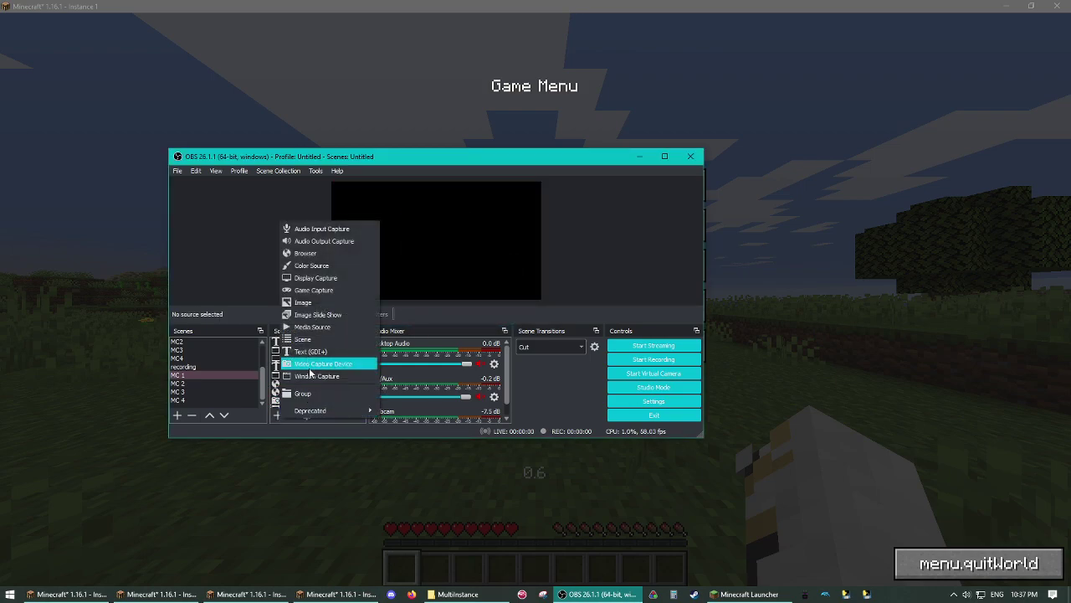
pyautogui.click(316, 376)
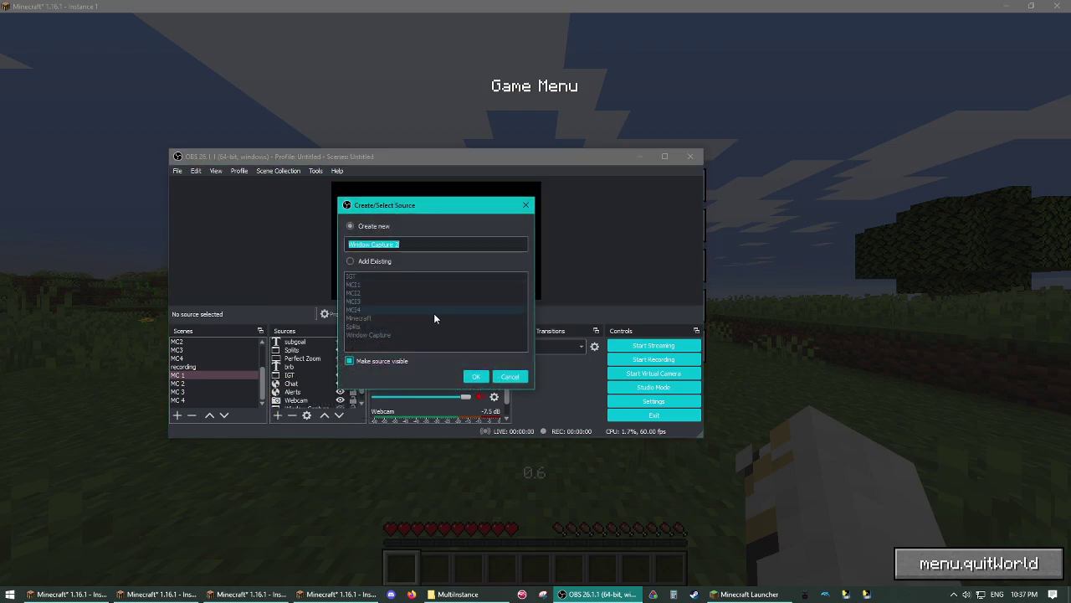
pyautogui.click(475, 376)
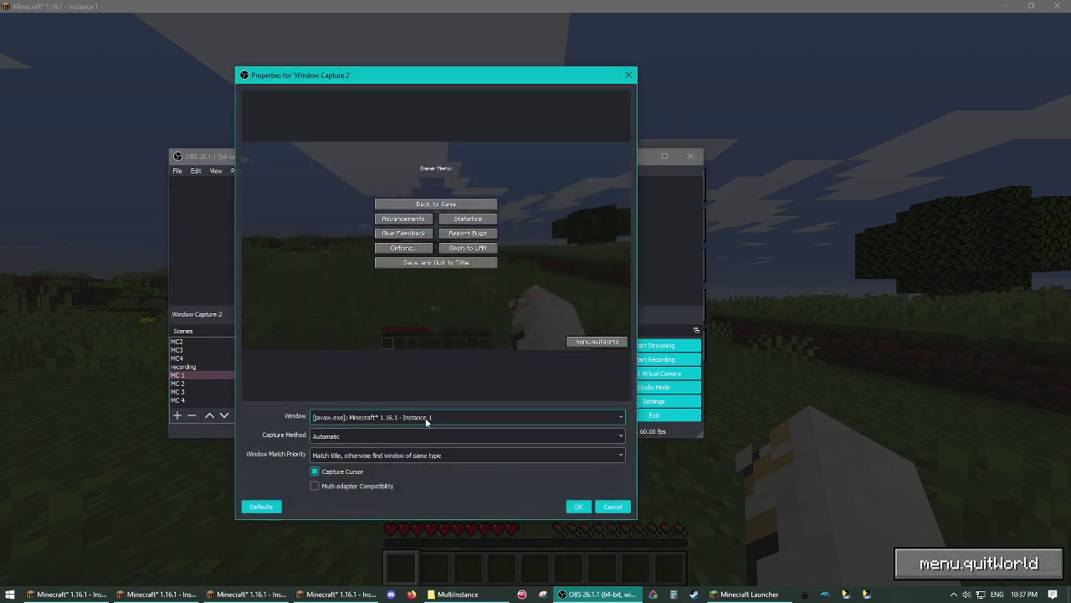
pyautogui.click(578, 506)
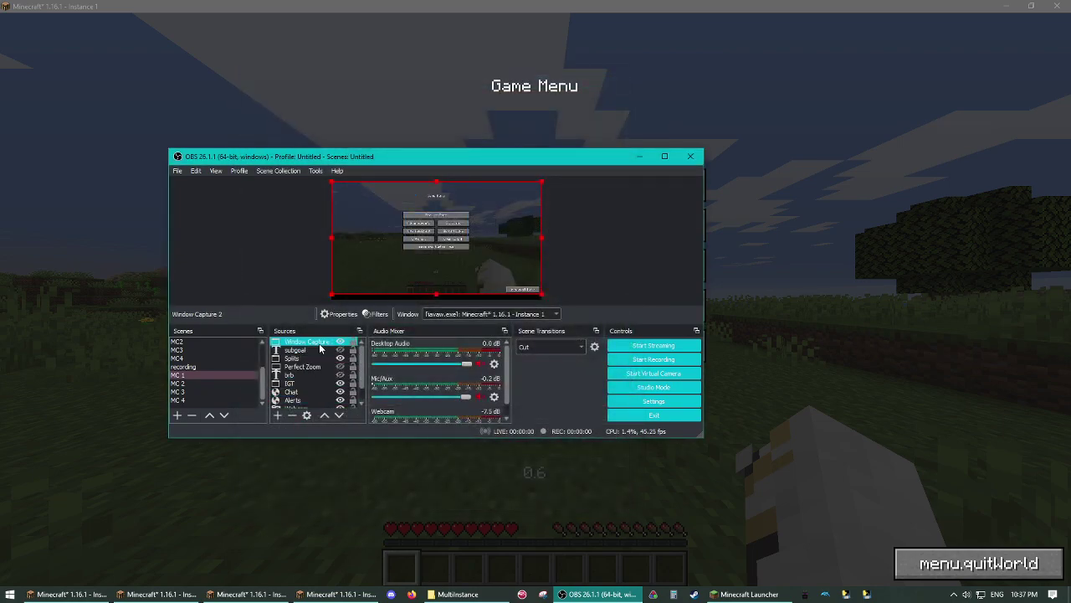
pyautogui.rightClick(318, 344)
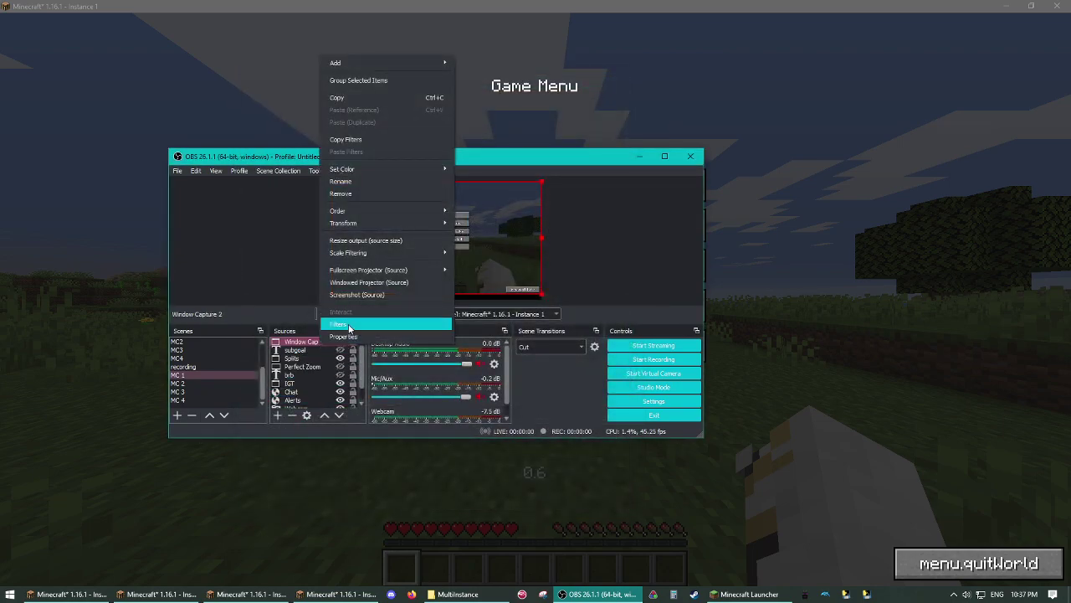
pyautogui.click(352, 182)
pyautogui.write('Instance 1')
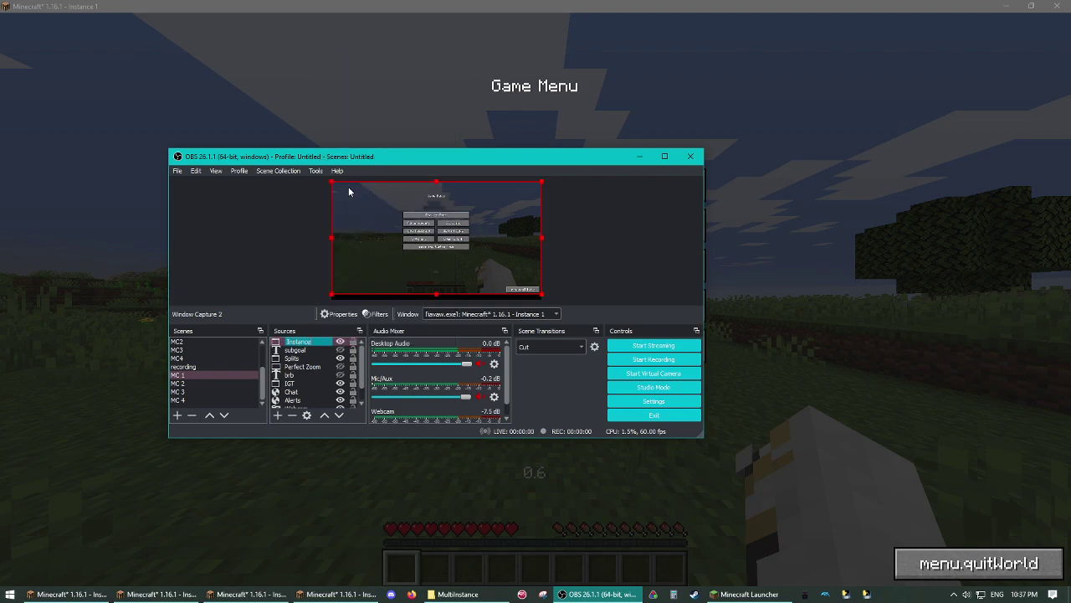
pyautogui.press('Return')
# Remove the Minecraft source from the MC 2 scene
pyautogui.click(191, 386)
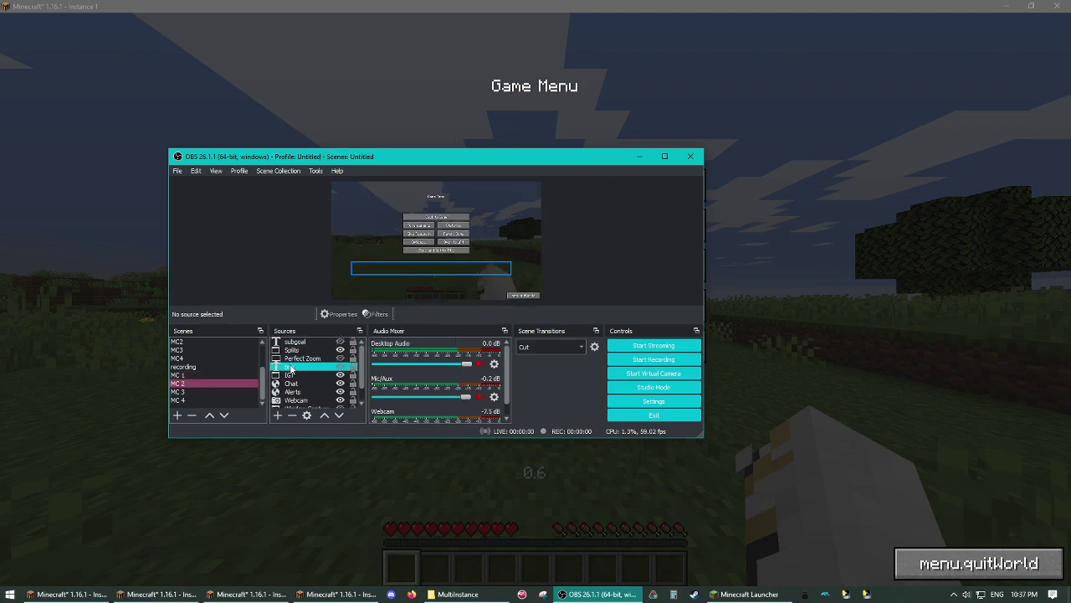
pyautogui.scroll(-2, 290, 371)
pyautogui.rightClick(283, 401)
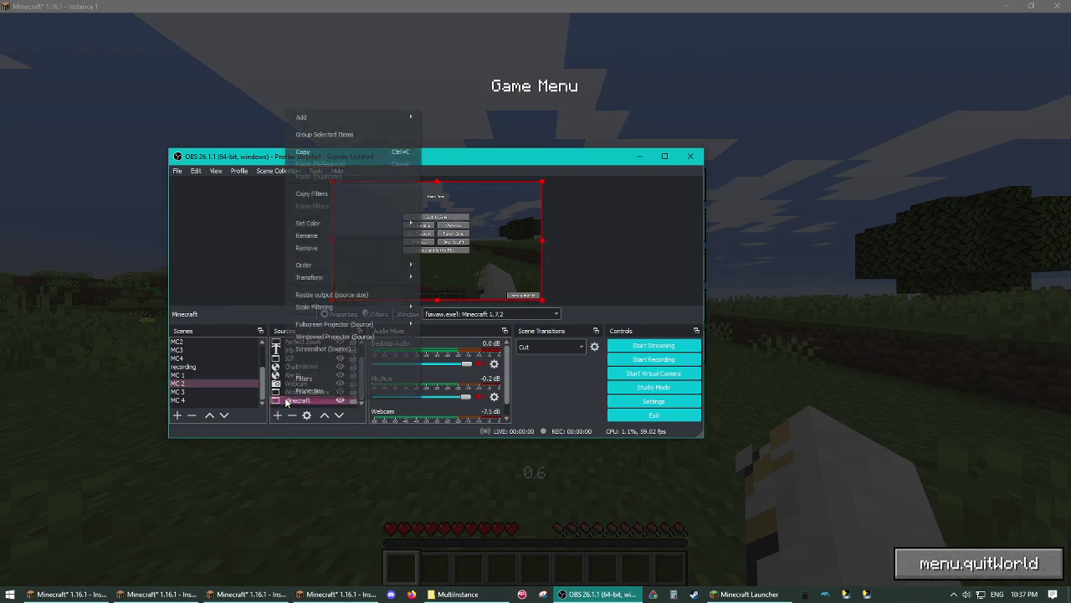
pyautogui.click(315, 248)
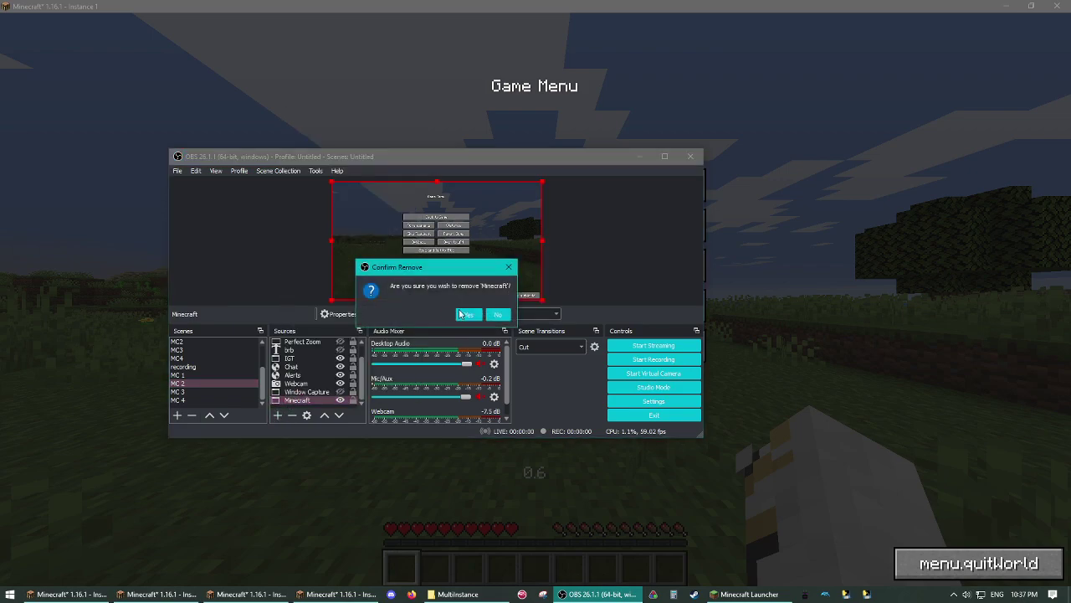
pyautogui.click(469, 314)
# Add a window capture named Instance 2 to the MC 2 scene, capturing the Minecraft 1.16.1 - Instance 2 window
pyautogui.click(277, 416)
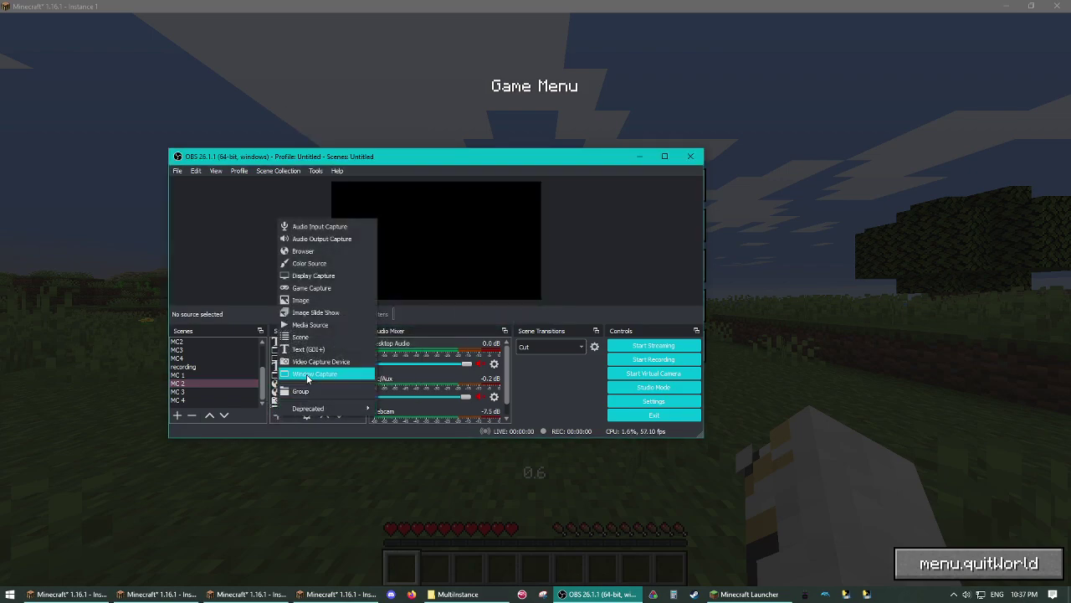
pyautogui.click(308, 373)
pyautogui.write('In')
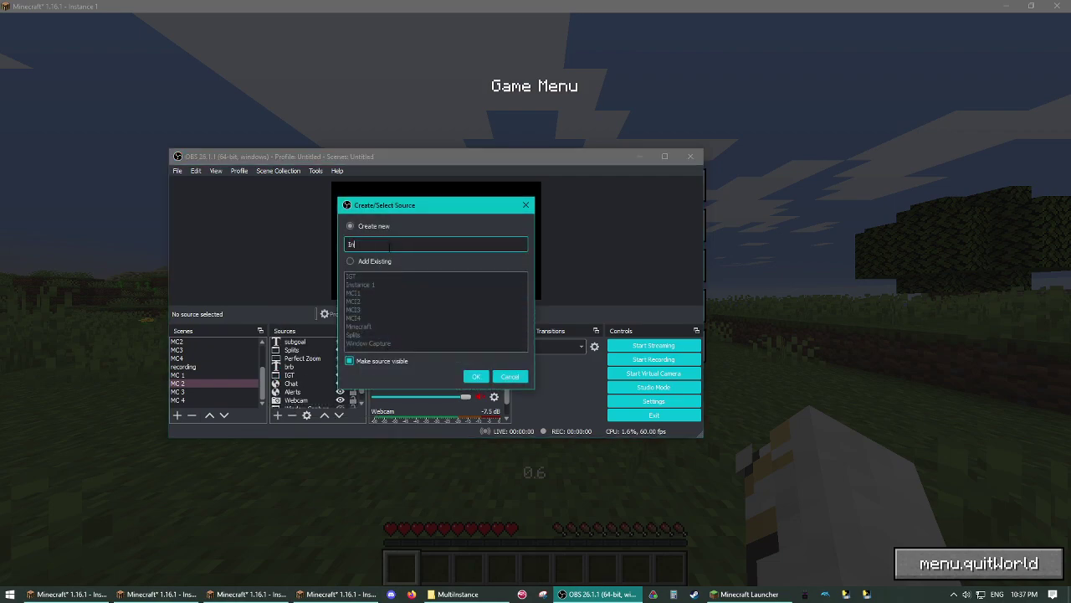
pyautogui.write('stance 2')
pyautogui.press('Return')
pyautogui.click(400, 414)
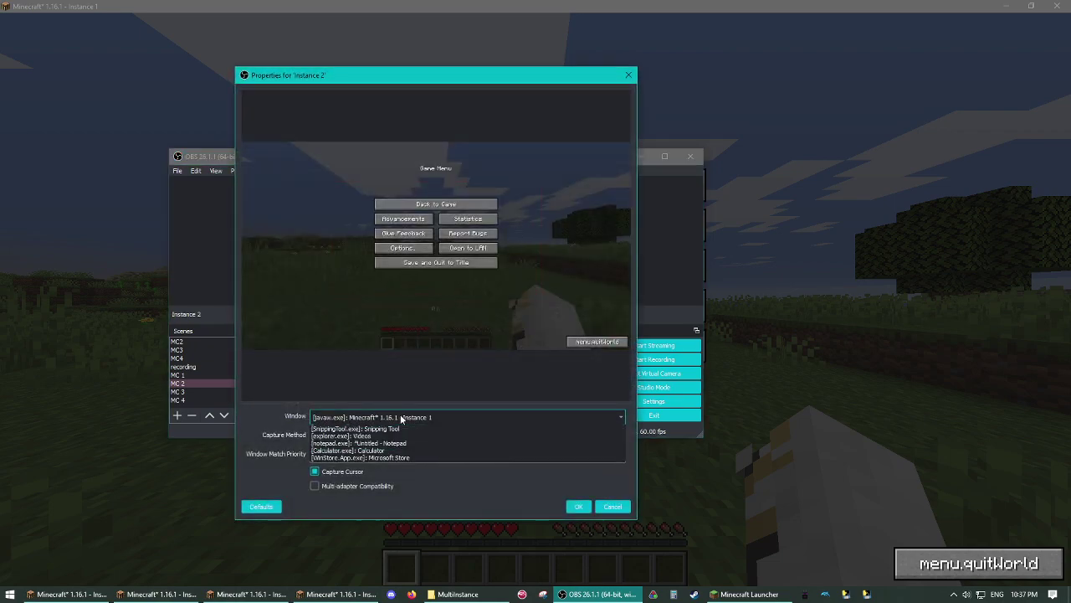
pyautogui.click(446, 442)
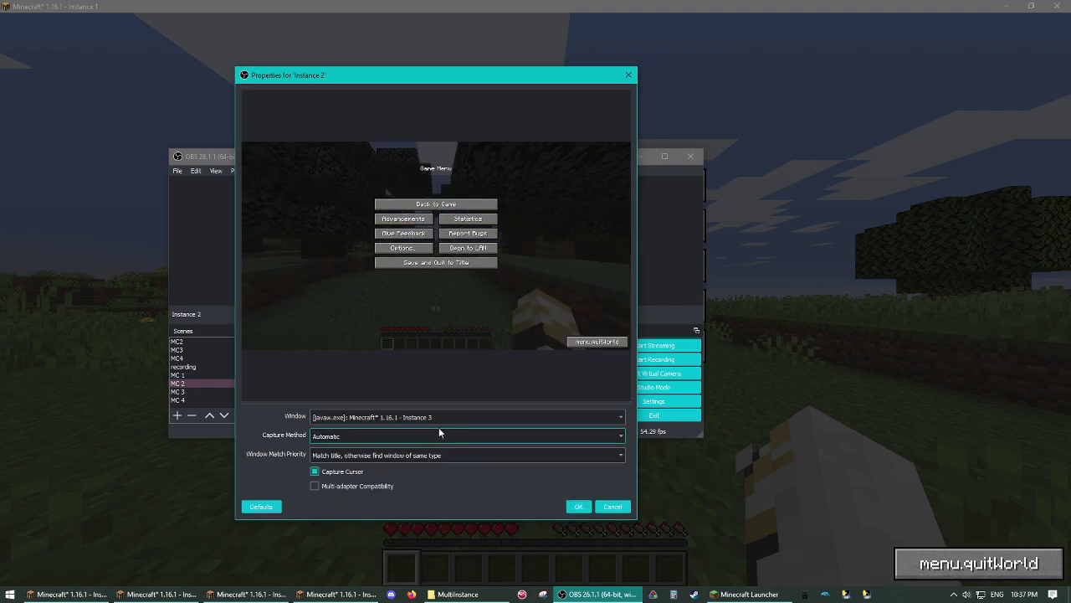
pyautogui.click(439, 417)
pyautogui.click(433, 451)
pyautogui.click(577, 505)
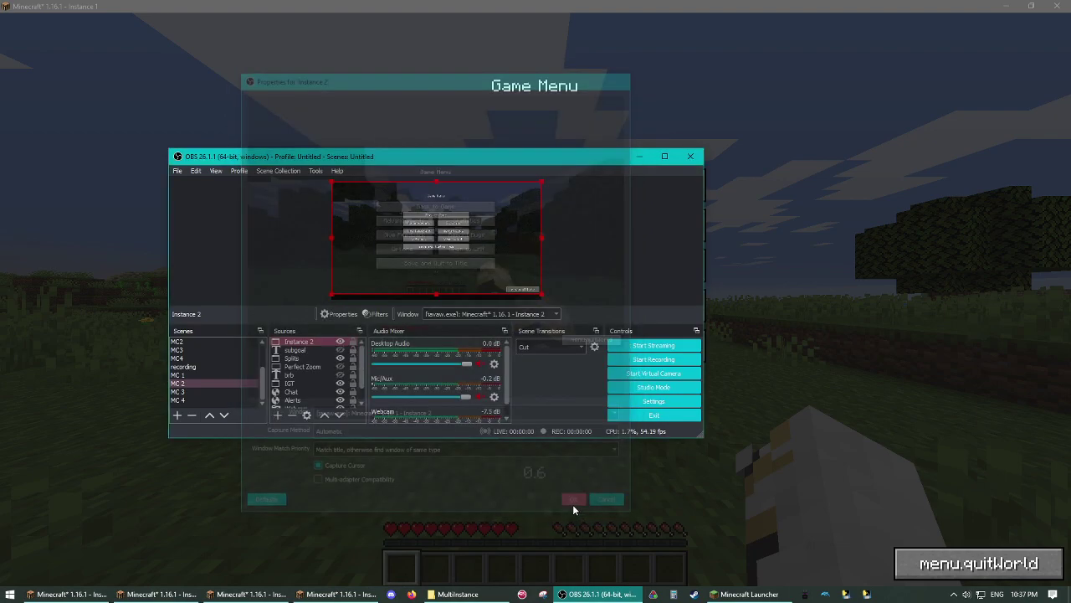
pyautogui.click(585, 250)
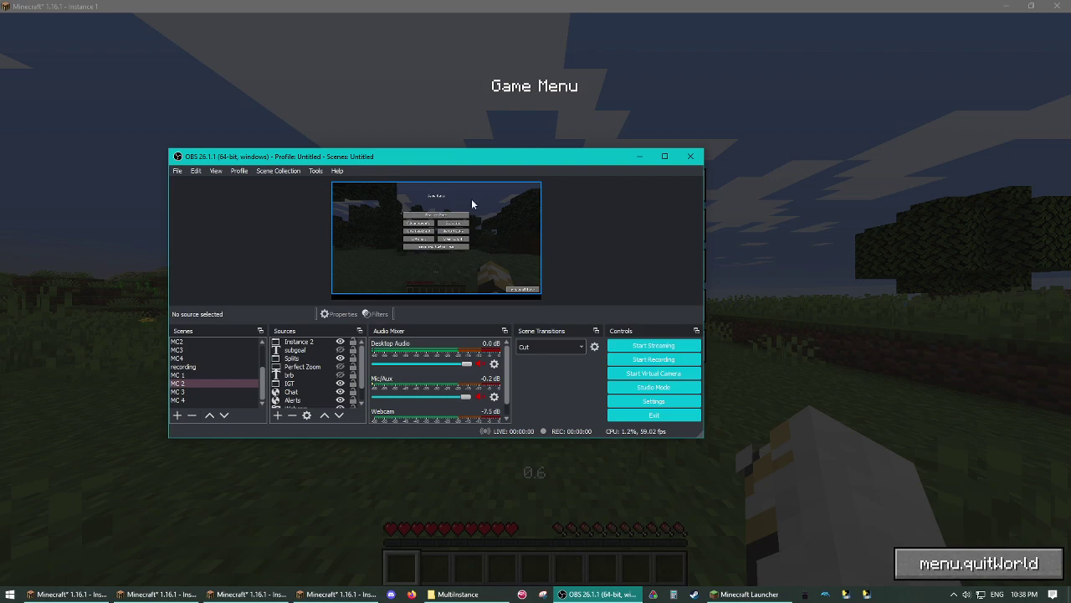
# Remove the MC 1 and MC 2 scenes, confirming each removal
pyautogui.click(208, 375)
pyautogui.rightClick(208, 376)
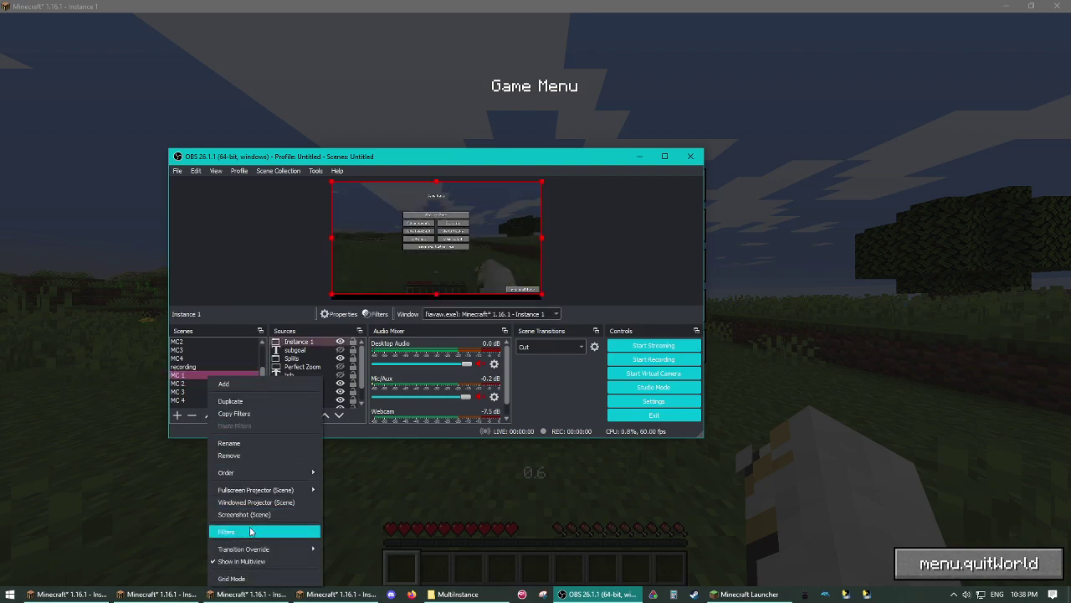
pyautogui.click(238, 456)
pyautogui.click(461, 315)
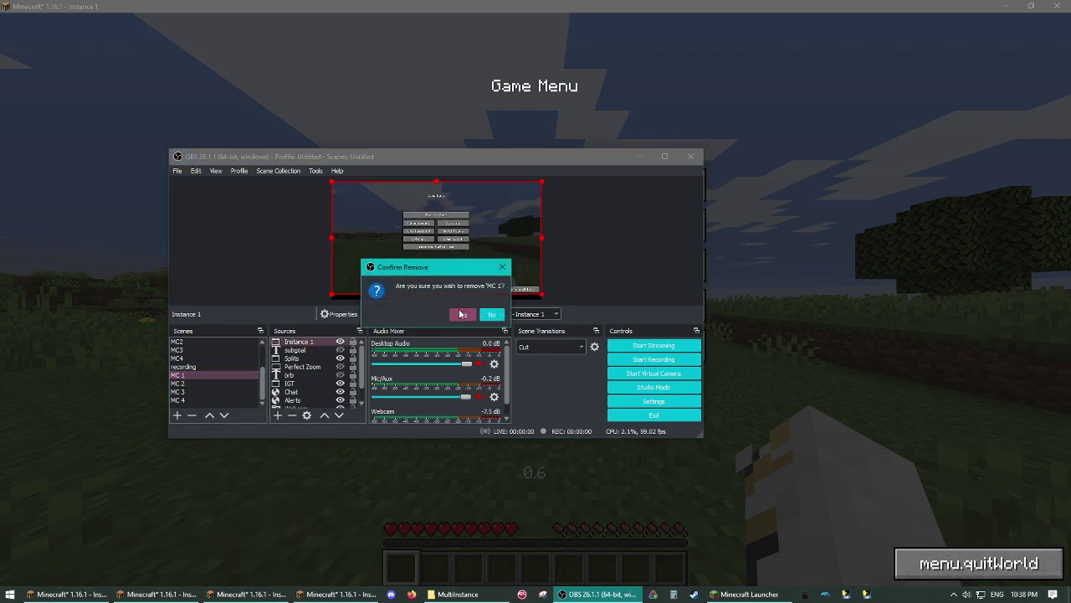
pyautogui.rightClick(198, 384)
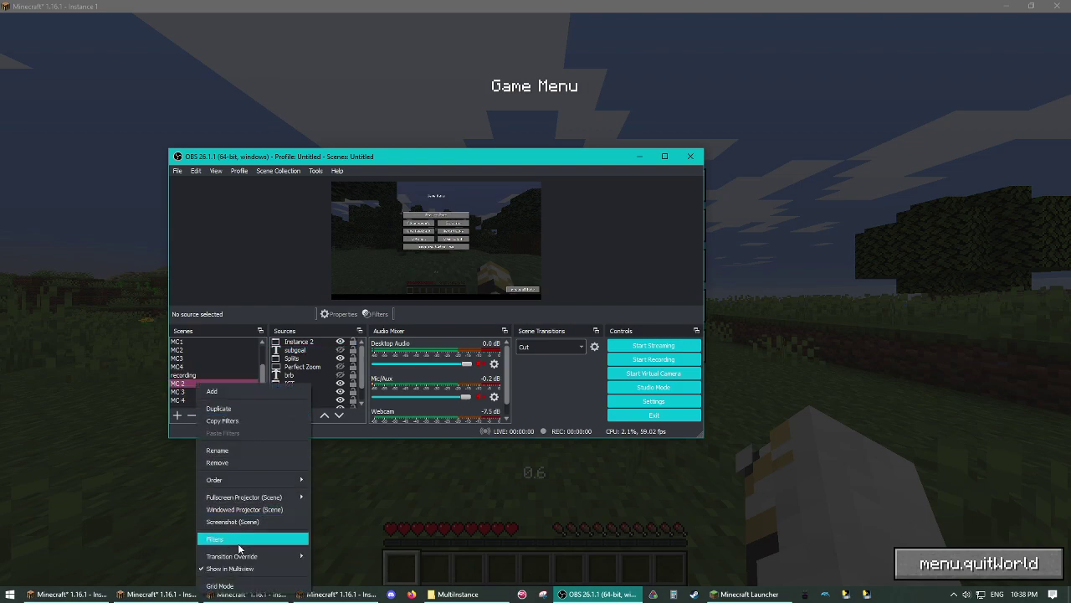
pyautogui.click(216, 462)
pyautogui.click(463, 314)
# Remove the MC 3, MC 4 and recording scenes, confirming each removal
pyautogui.rightClick(186, 398)
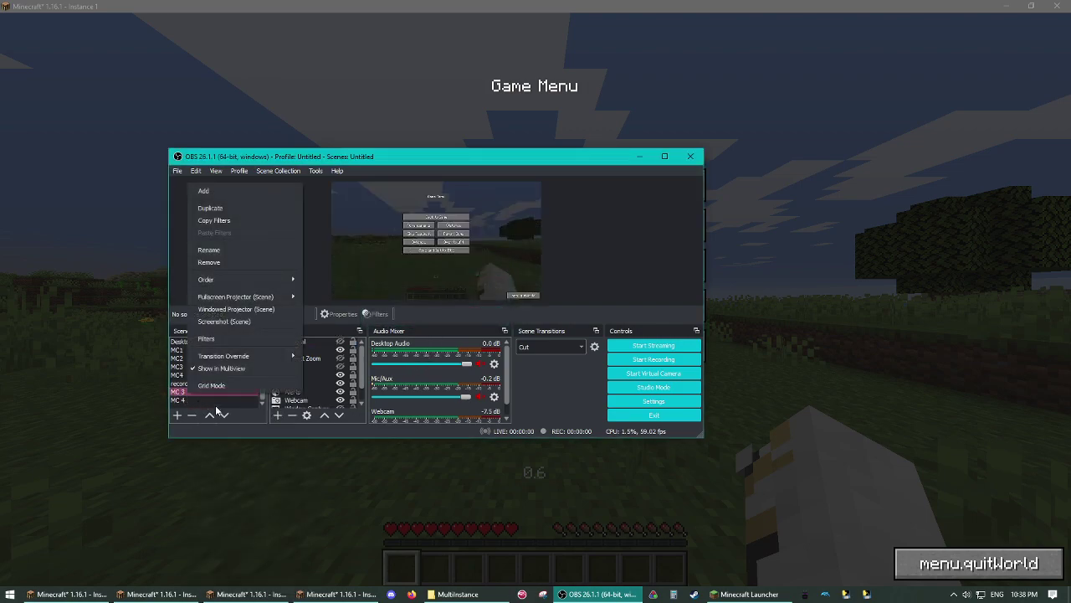
pyautogui.click(232, 266)
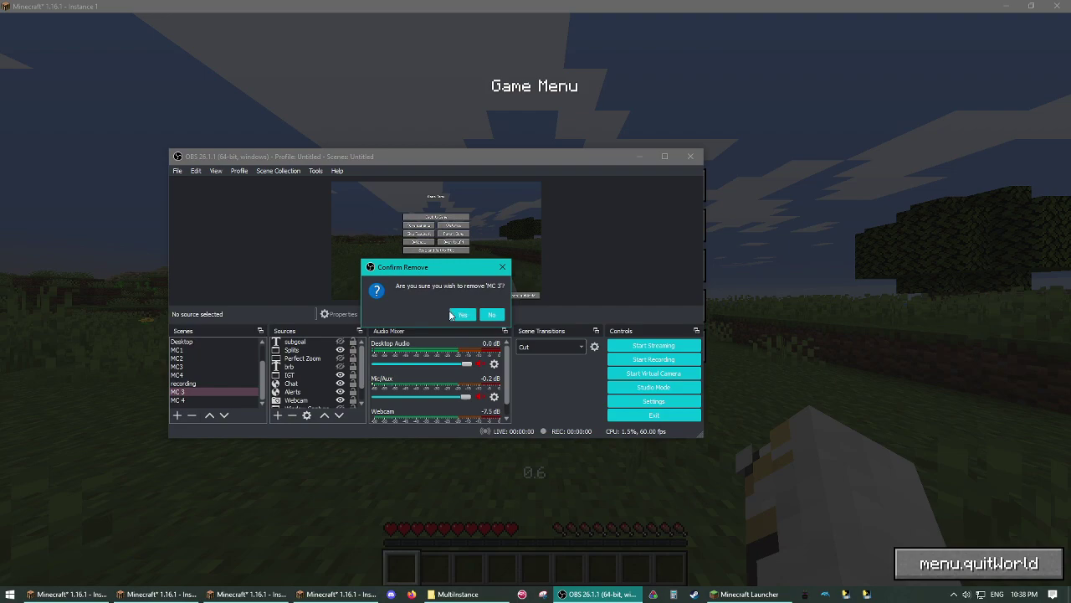
pyautogui.click(461, 315)
pyautogui.rightClick(202, 399)
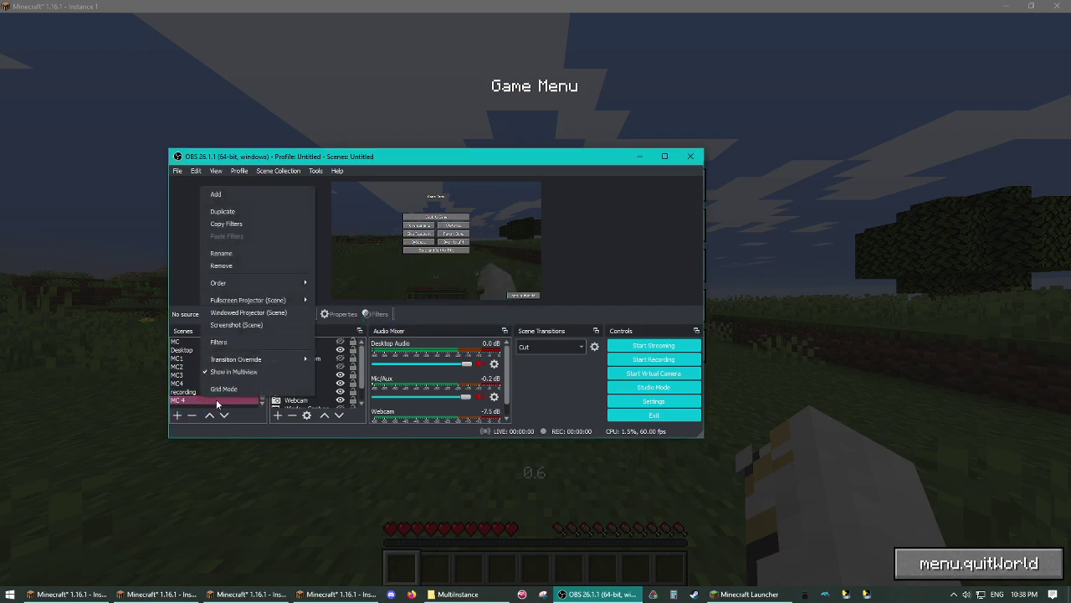
pyautogui.click(221, 266)
pyautogui.click(462, 314)
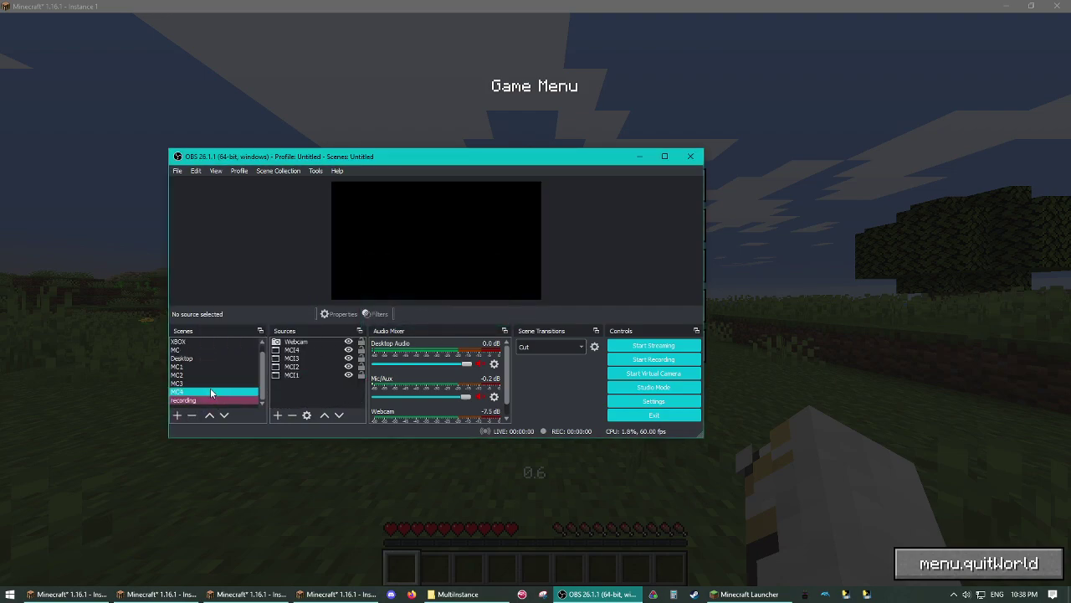
pyautogui.rightClick(211, 399)
pyautogui.click(231, 266)
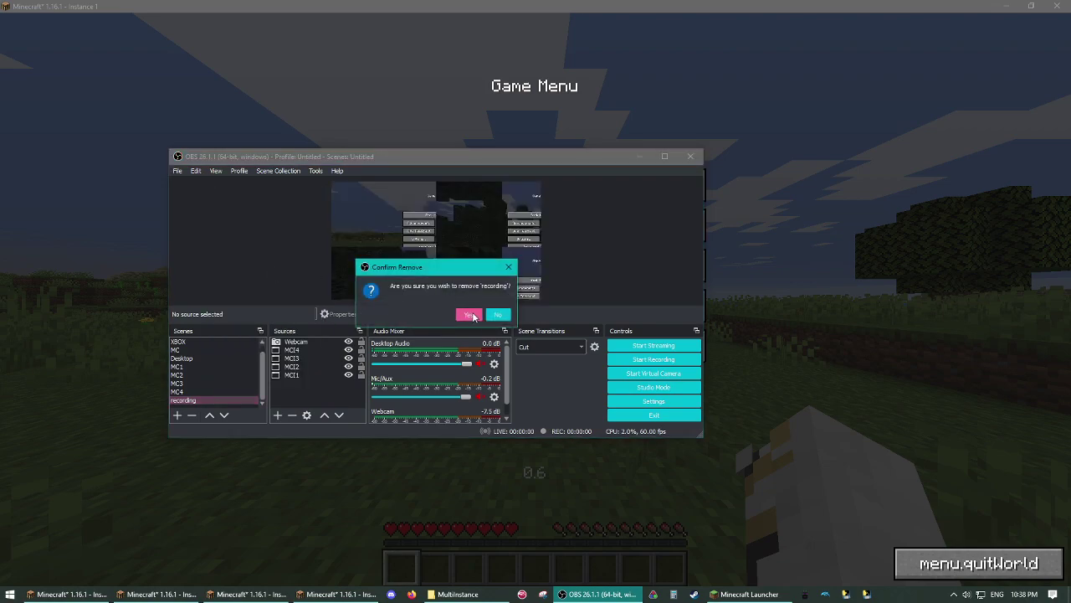
pyautogui.click(468, 313)
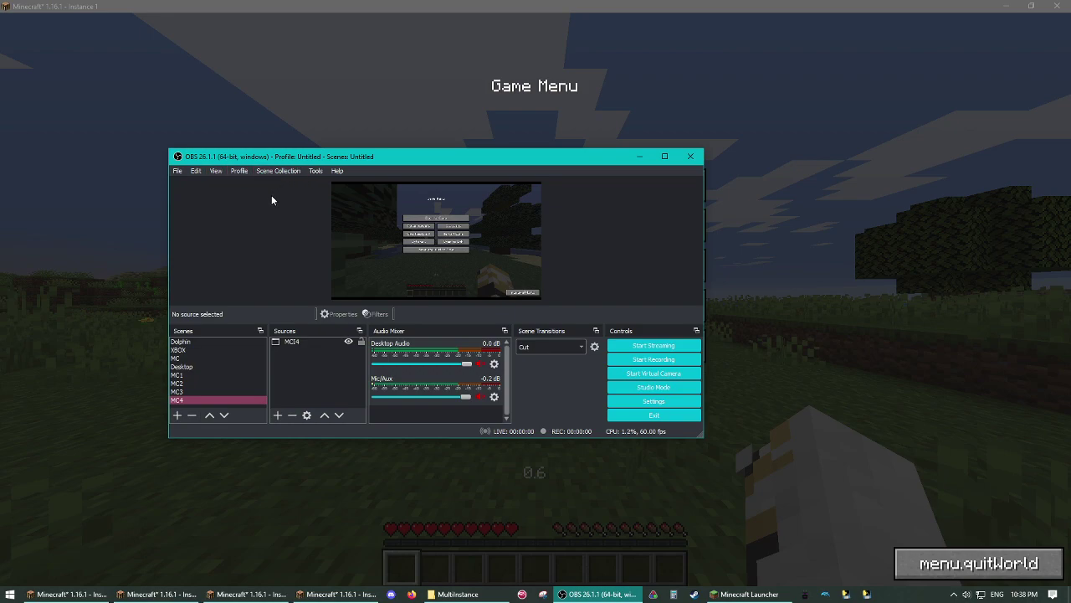
# Open the hotkey settings and find the Switch to scene hotkeys of the MC1 and MC2 scenes
pyautogui.click(183, 173)
pyautogui.click(205, 215)
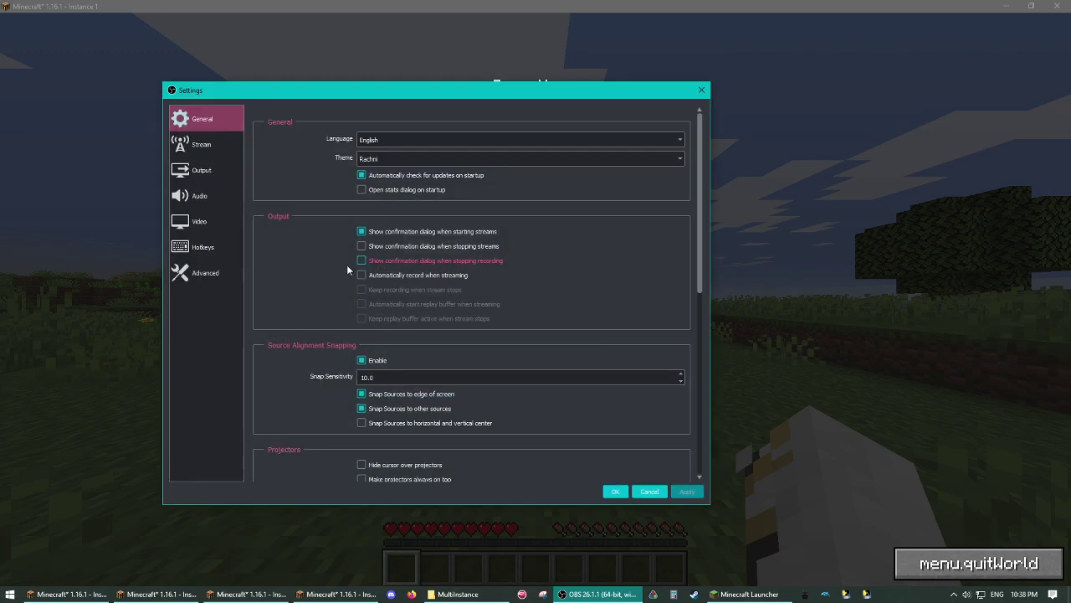
pyautogui.click(203, 246)
pyautogui.scroll(-20, 271, 258)
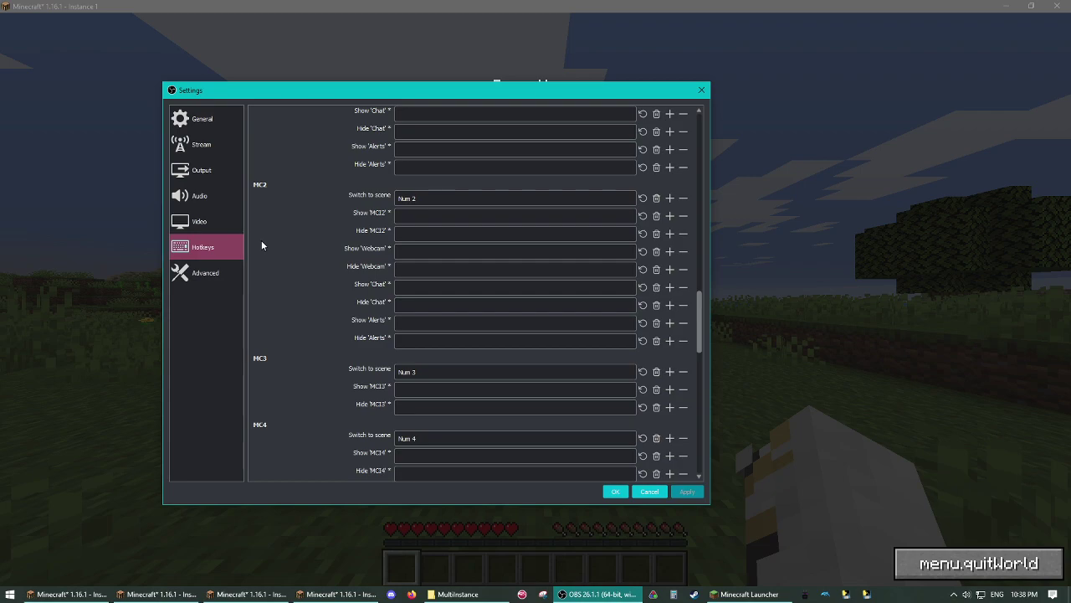
pyautogui.scroll(7, 276, 255)
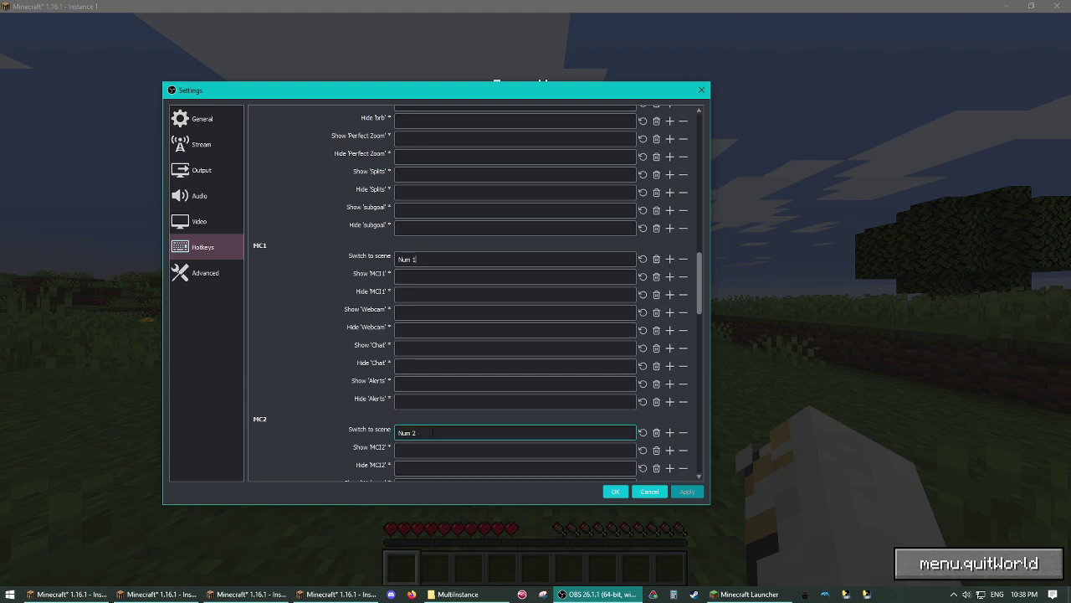
# Try Num Lock as the Switch to scene hotkey for MC1 and clear it again
pyautogui.click(656, 259)
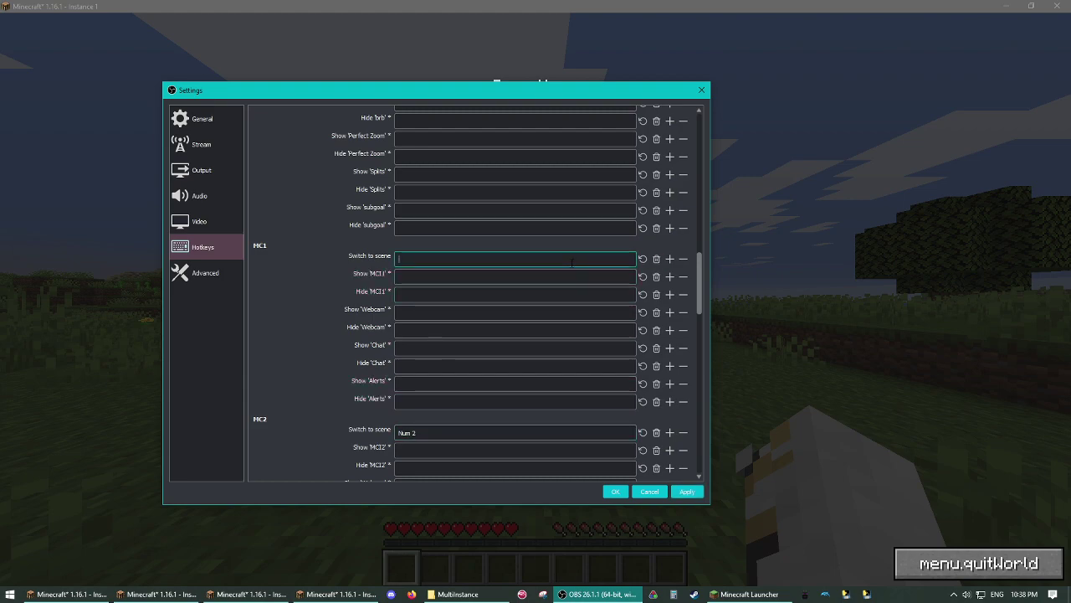
pyautogui.press('Num_Lock')
pyautogui.press('Num_Lock')
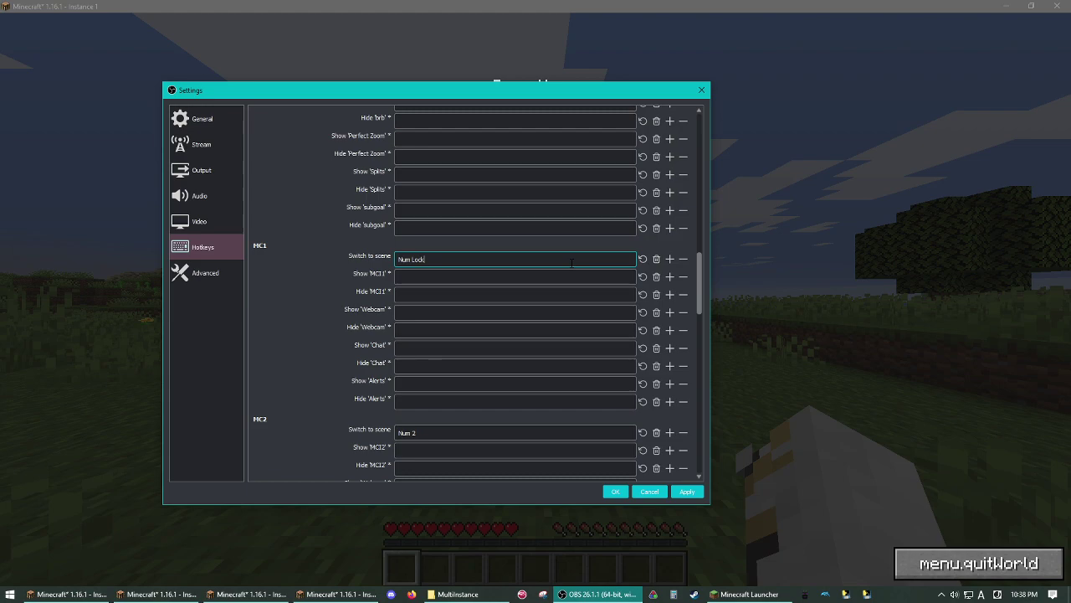
pyautogui.click(656, 259)
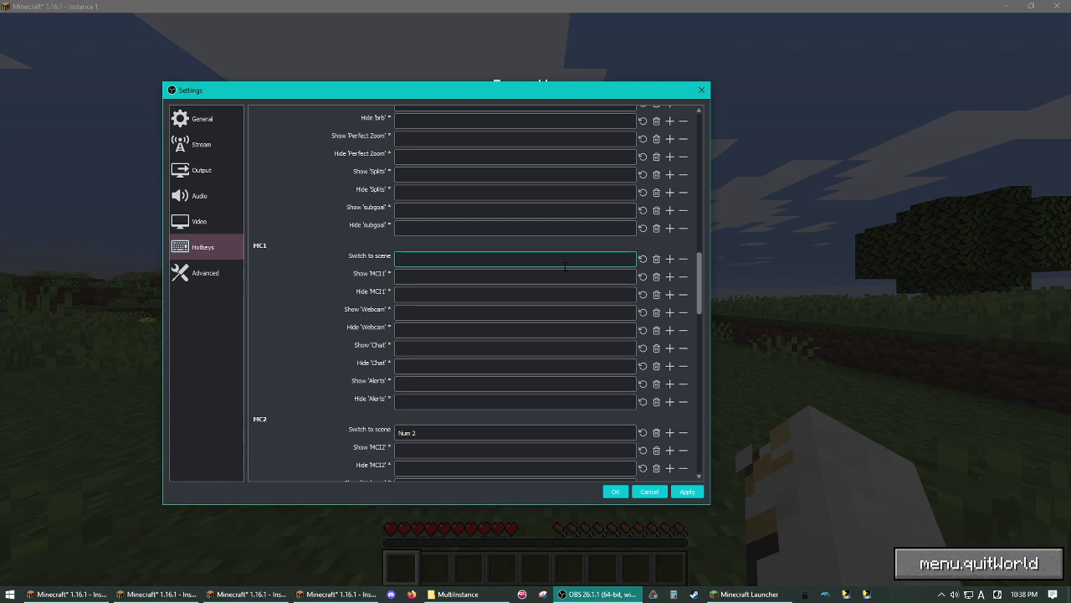
# Find and open the Windows On-Screen Keyboard
pyautogui.click(10, 594)
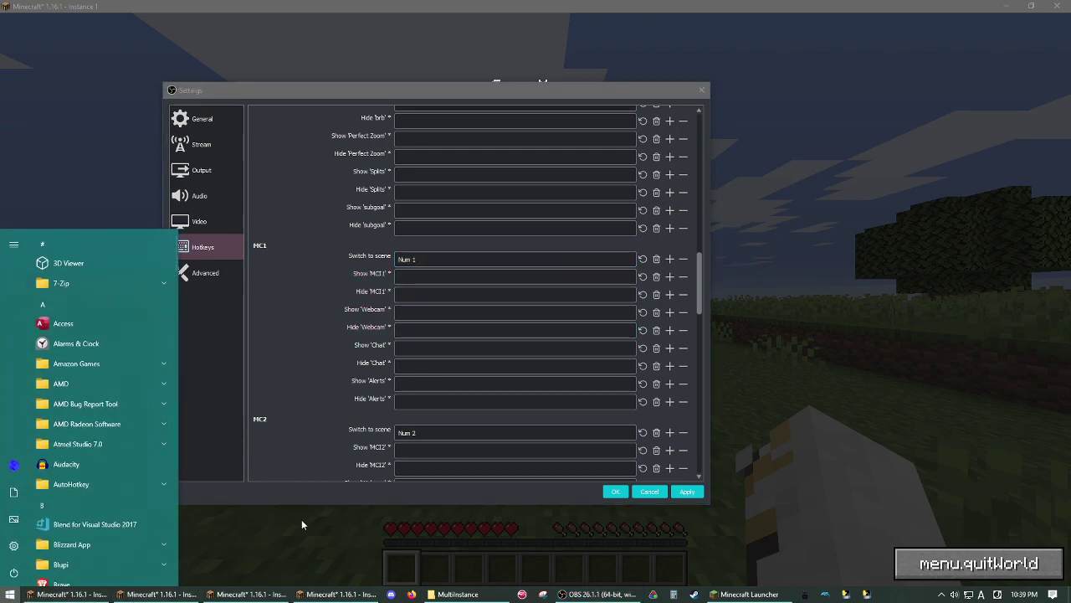
pyautogui.write('on scree')
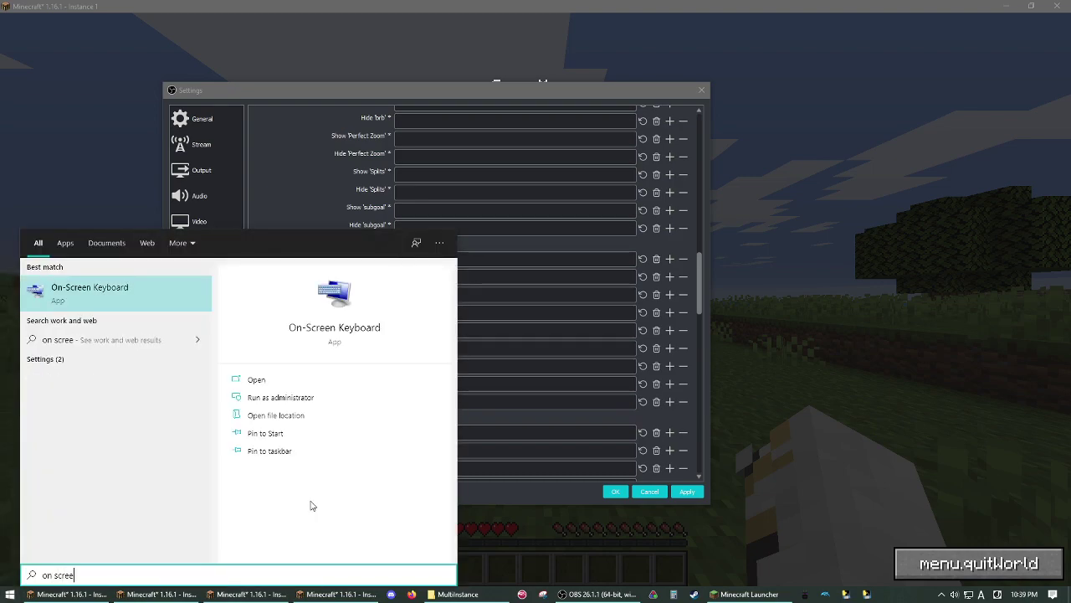
pyautogui.click(117, 306)
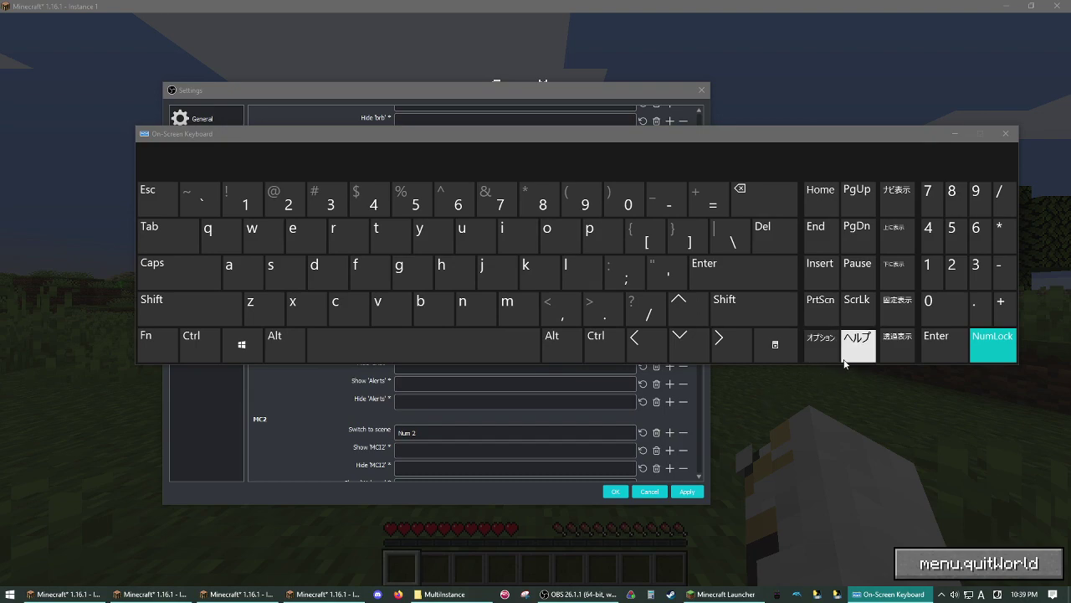
# Switch the keyboard language to English (United States) and check the On-Screen Keyboard's options
pyautogui.rightClick(997, 593)
pyautogui.click(872, 552)
pyautogui.click(998, 593)
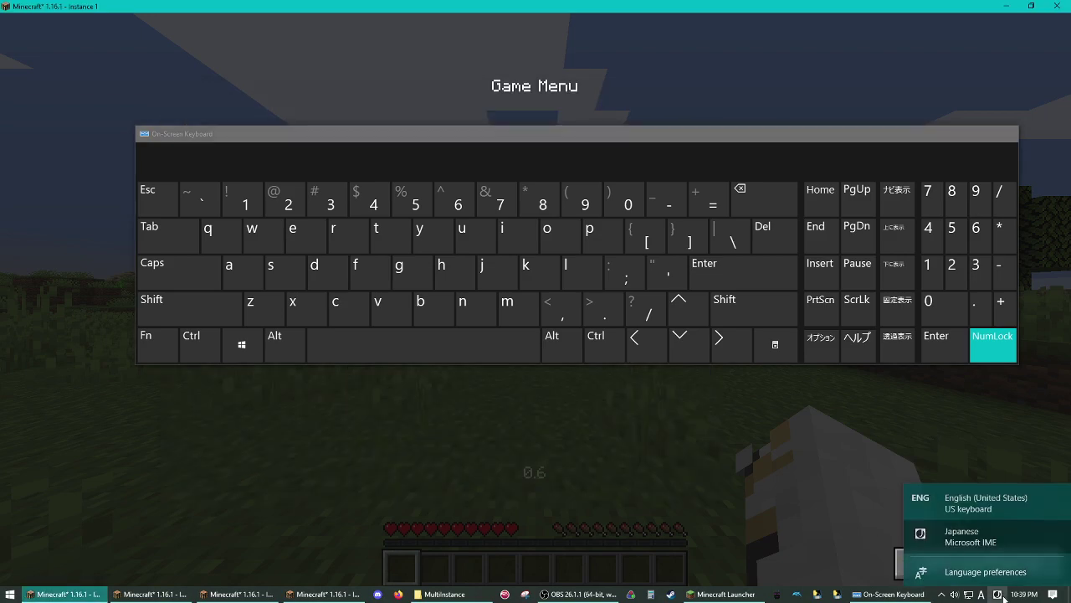
pyautogui.click(820, 342)
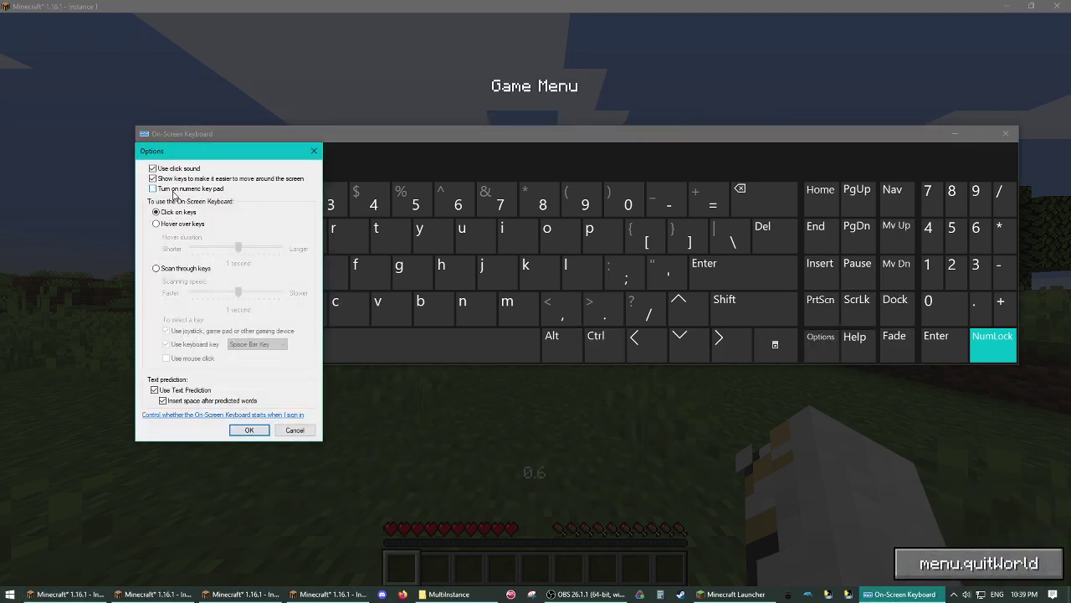
pyautogui.click(251, 429)
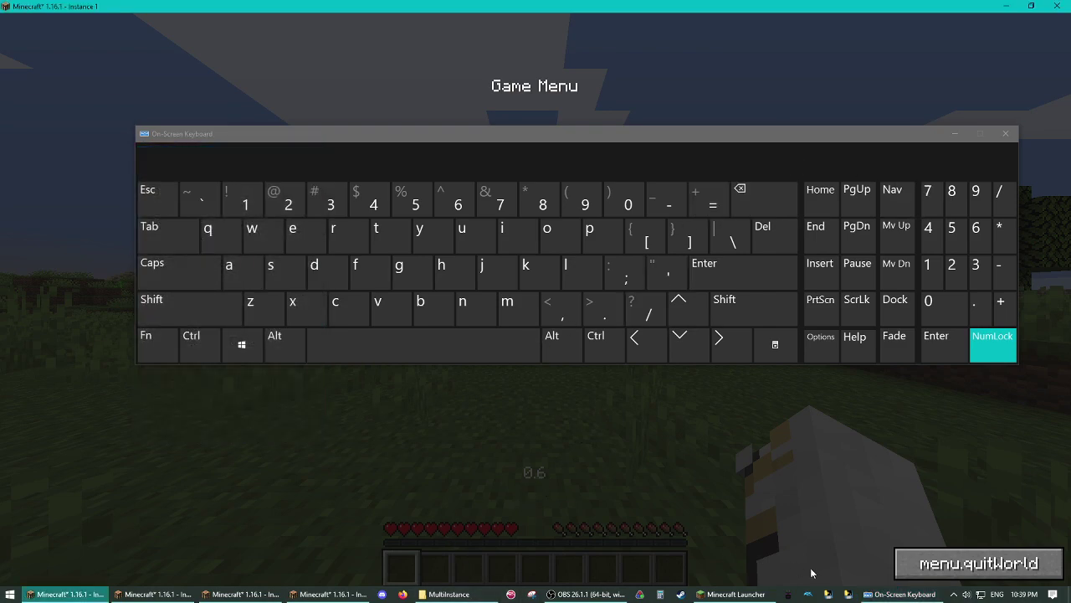
# Move the On-Screen Keyboard clear of the MC1 hotkeys in OBS and set MC1's Switch to scene hotkey to Num 1
pyautogui.click(621, 586)
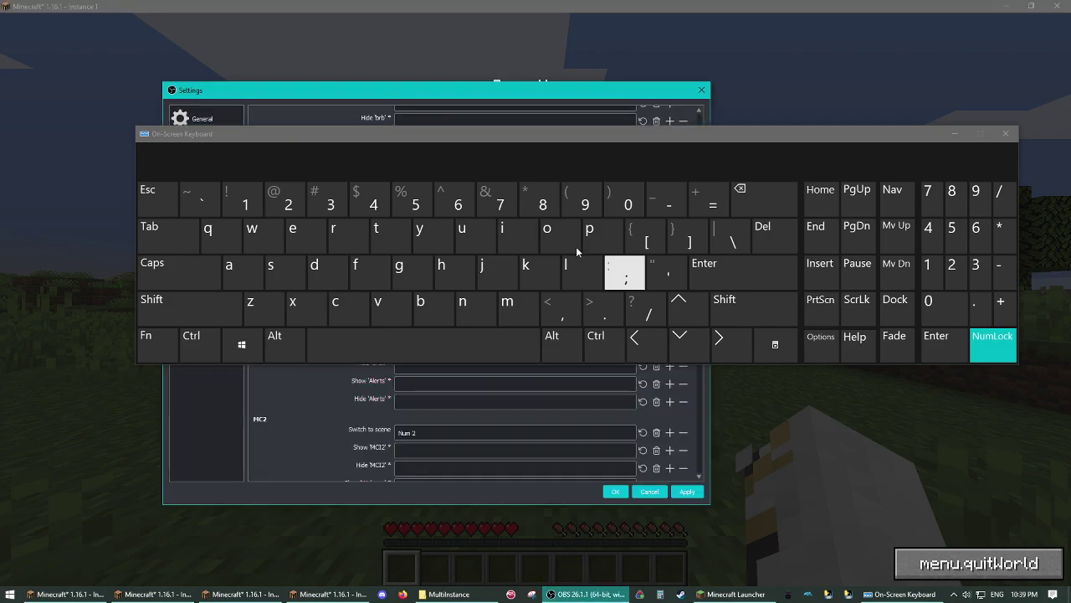
pyautogui.moveTo(505, 143); pyautogui.dragTo(430, 276)
pyautogui.click(513, 240)
pyautogui.moveTo(640, 270); pyautogui.dragTo(646, 287)
pyautogui.click(658, 260)
pyautogui.click(603, 263)
pyautogui.click(862, 414)
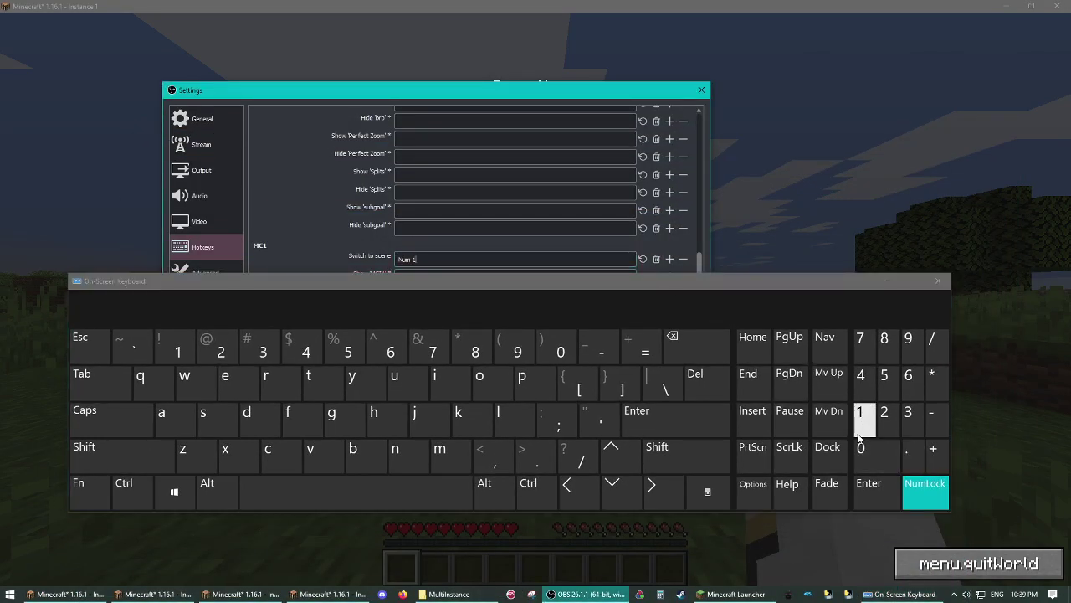
# Close the On-Screen Keyboard, review the MC2, MC3 and MC4 scene hotkeys, and save the settings
pyautogui.click(940, 282)
pyautogui.scroll(-5, 321, 310)
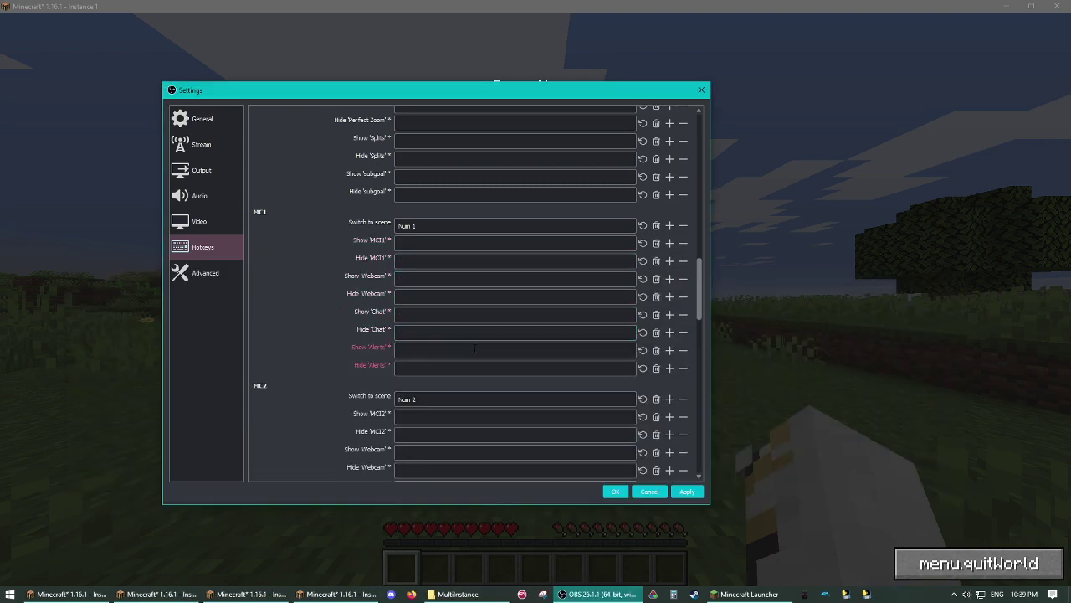
pyautogui.scroll(-3, 390, 162)
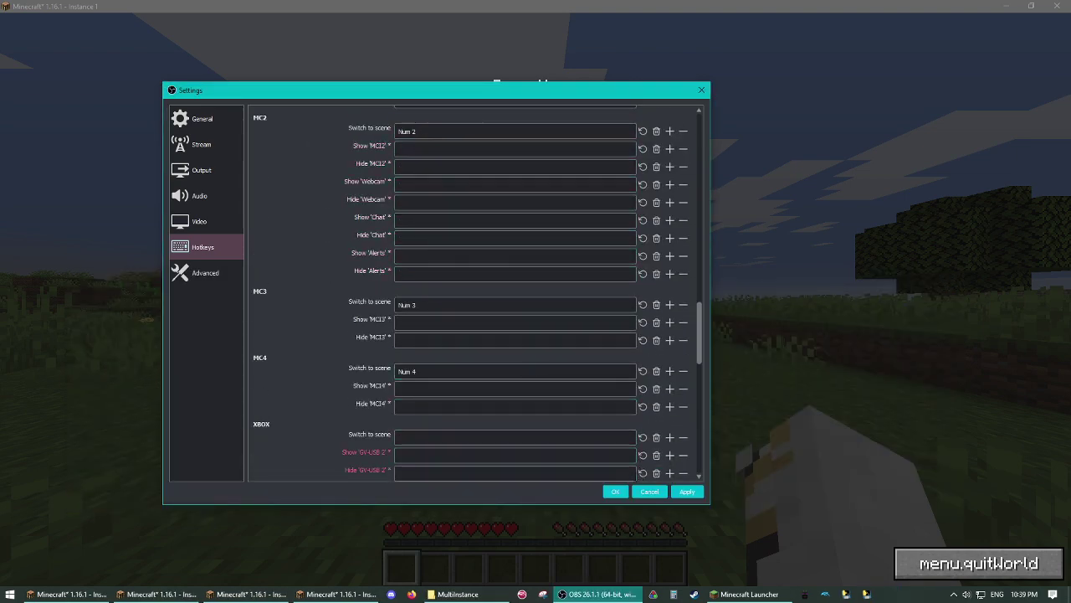
pyautogui.click(615, 491)
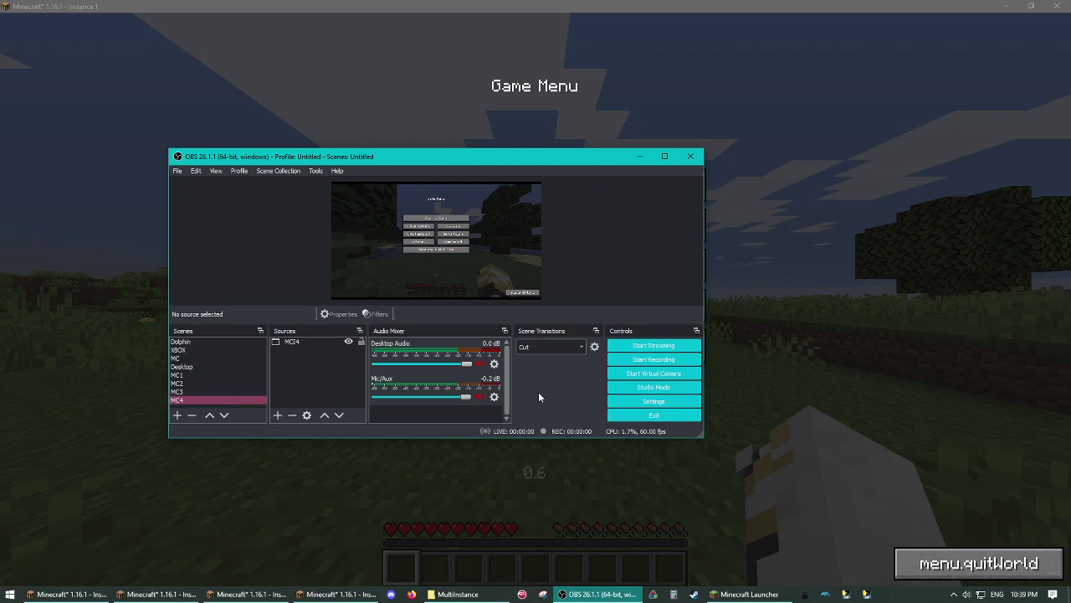
# Test the scene hotkeys by switching through MC2, MC3 and MC4 and back to MC1
pyautogui.press('KP_2')
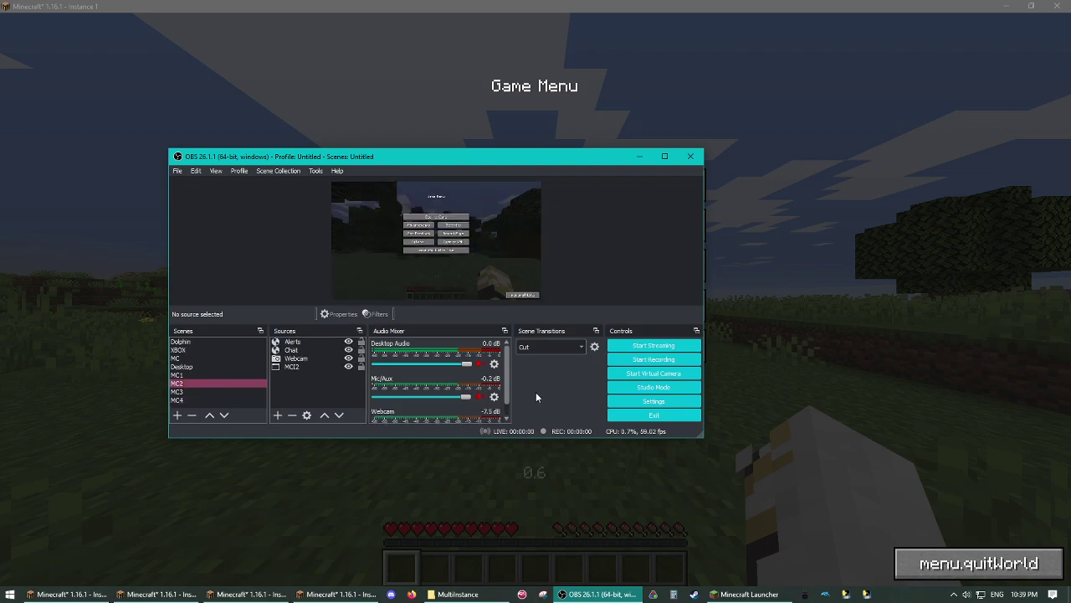
pyautogui.press('KP_3')
pyautogui.press('KP_4')
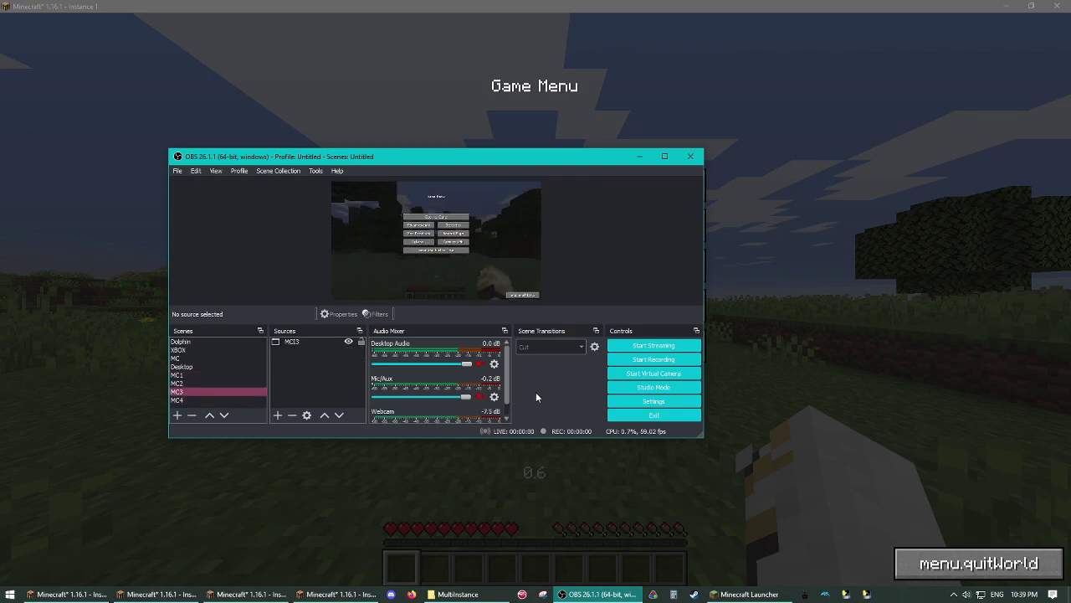
pyautogui.press('KP_1')
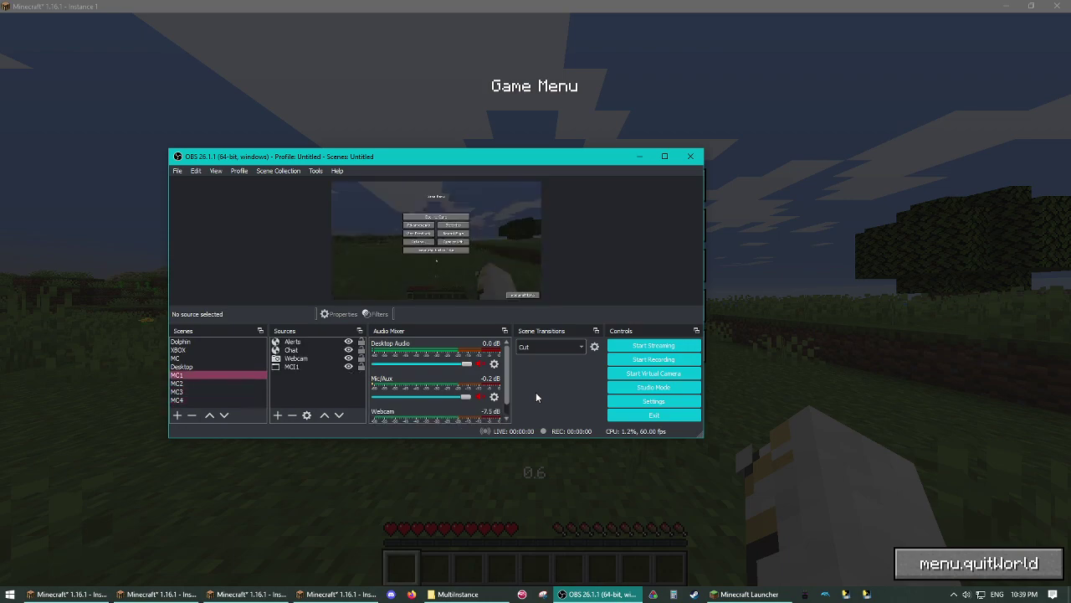
# Move the OBS window out of the way, then resume and reset the worlds of Minecraft instances 1 and 2
pyautogui.moveTo(516, 164); pyautogui.dragTo(0, 298)
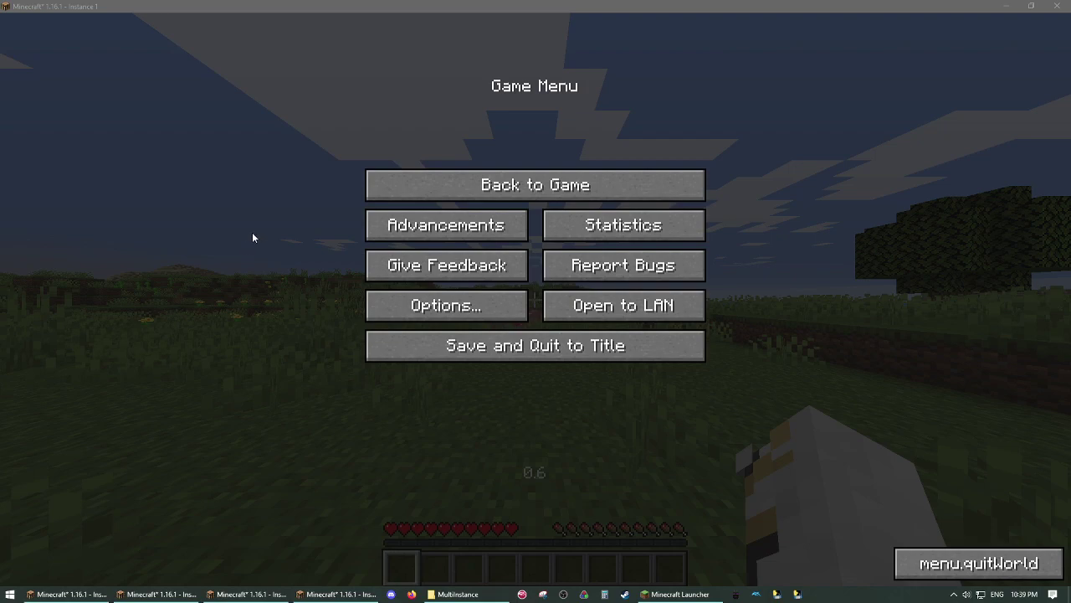
pyautogui.press('Escape')
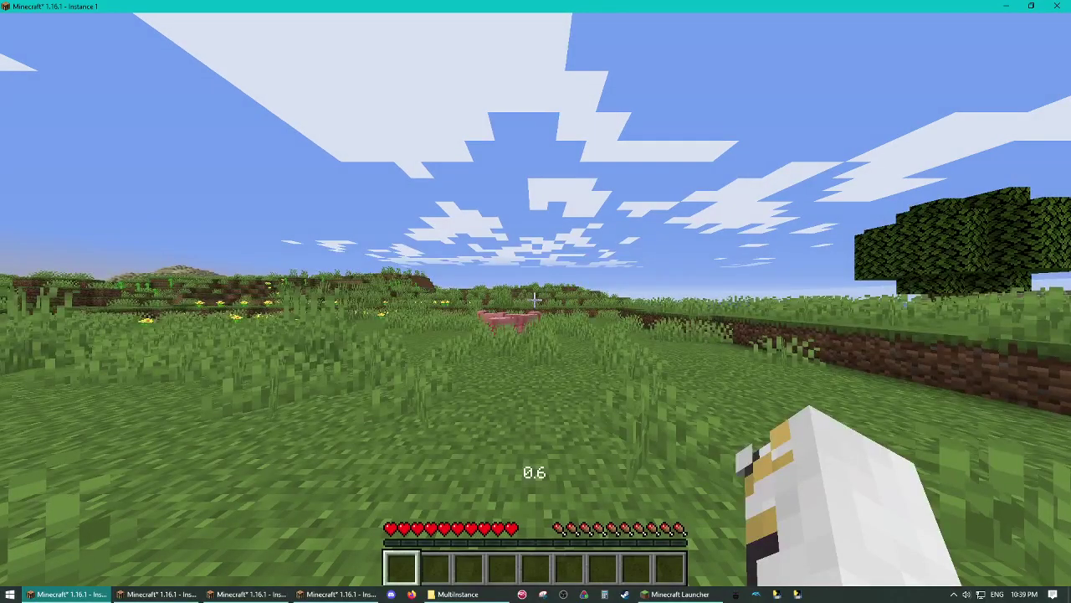
pyautogui.press('u')
pyautogui.click(154, 597)
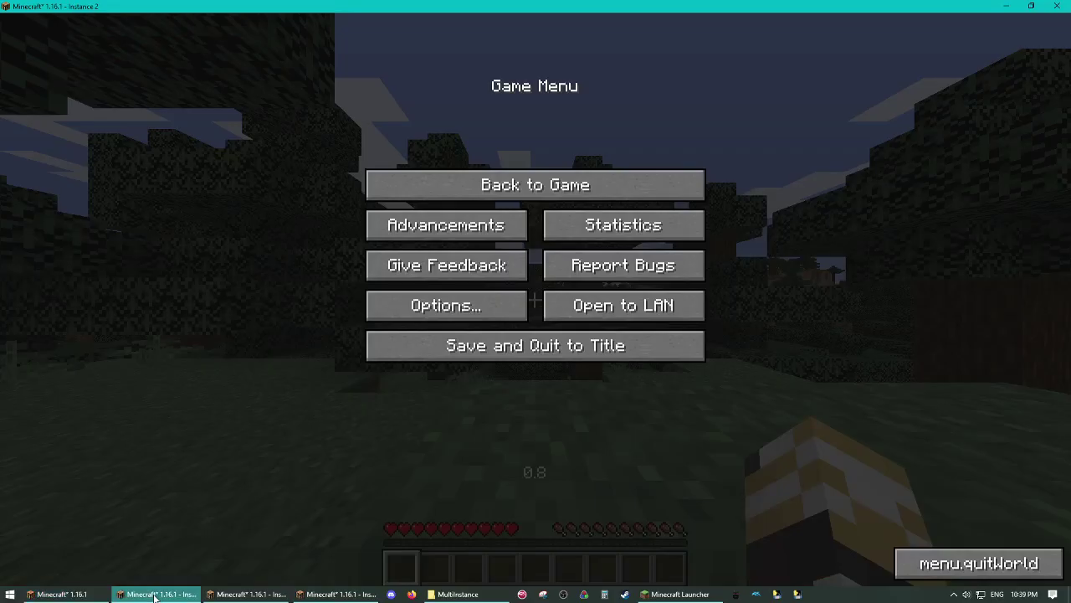
pyautogui.press('Escape')
pyautogui.press('u')
# Resume and reset the worlds of Minecraft instances 3 and 4, and return to Instance 1
pyautogui.click(248, 597)
pyautogui.press('Escape')
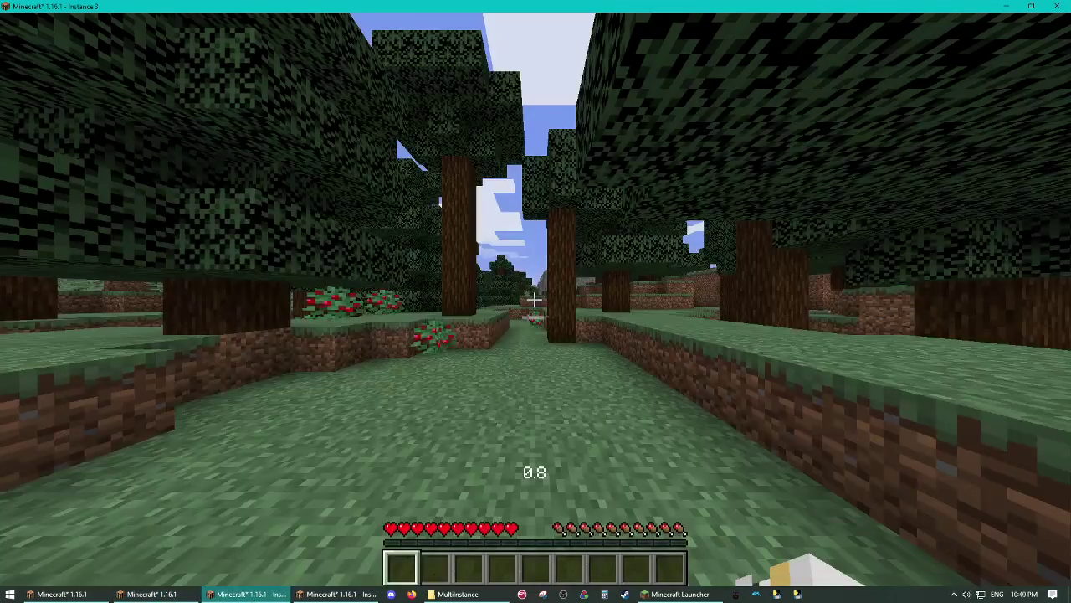
pyautogui.press('u')
pyautogui.click(339, 595)
pyautogui.press('Escape')
pyautogui.press('u')
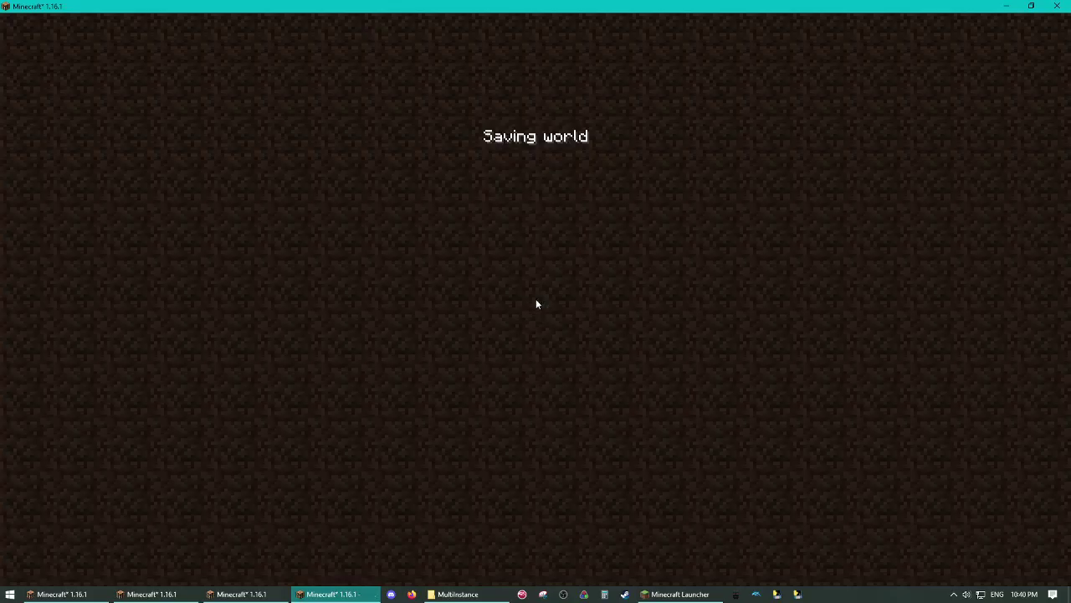
pyautogui.click(62, 594)
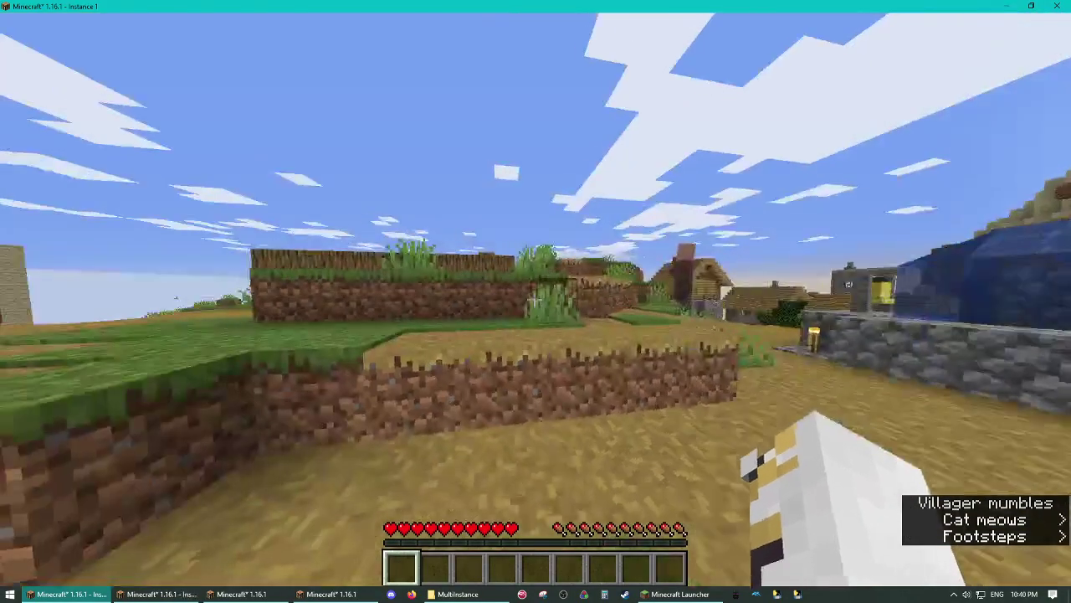
# Run through the village past the raised crop farm, viewing the character in third person before returning to first-person view
pyautogui.press('F5')
pyautogui.press('w')
pyautogui.press('space')
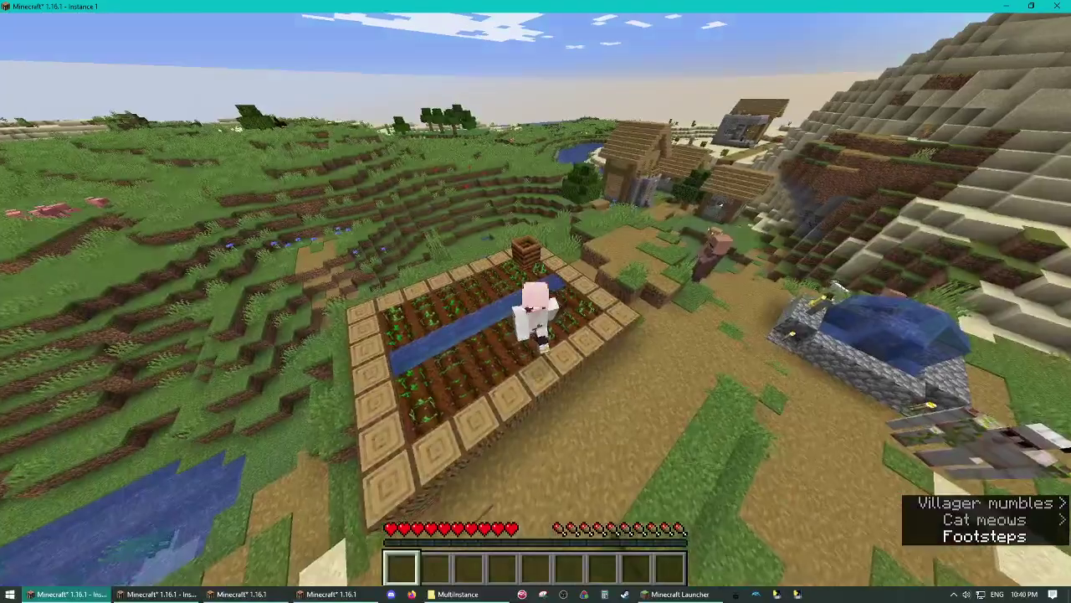
pyautogui.press('w')
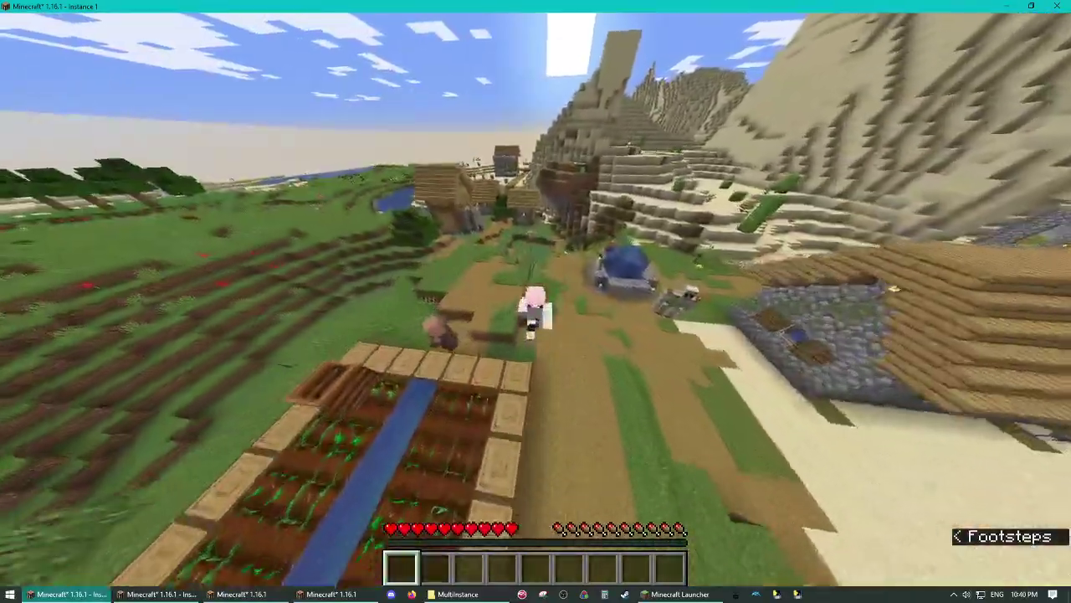
pyautogui.press('F5')
pyautogui.press('w')
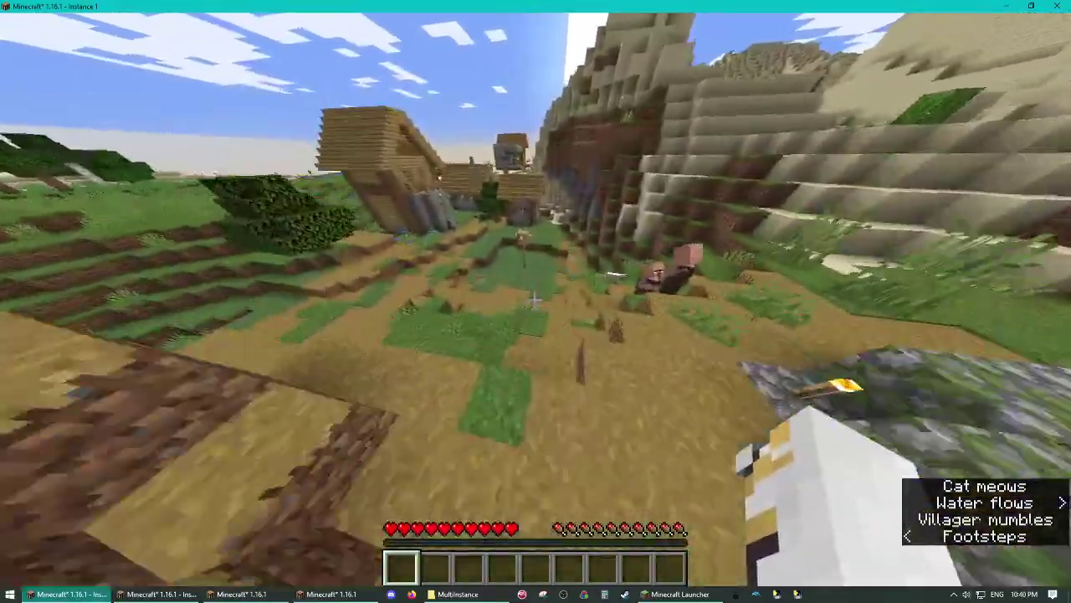
pyautogui.press('w')
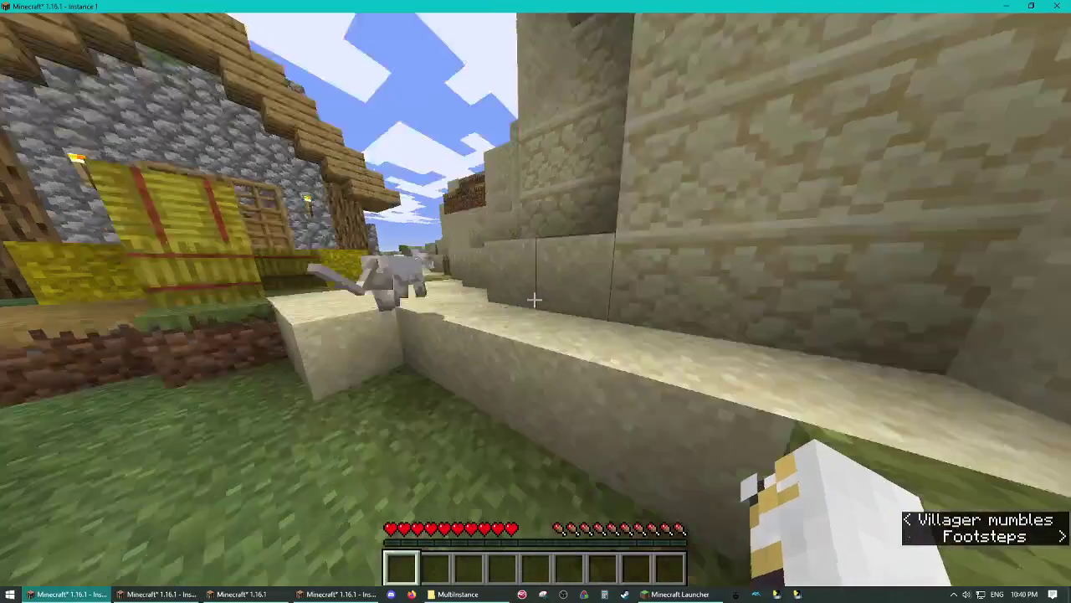
# Follow the village path to the blacksmith's house and take the iron ingot from its chest
pyautogui.press('w')
pyautogui.press('w')
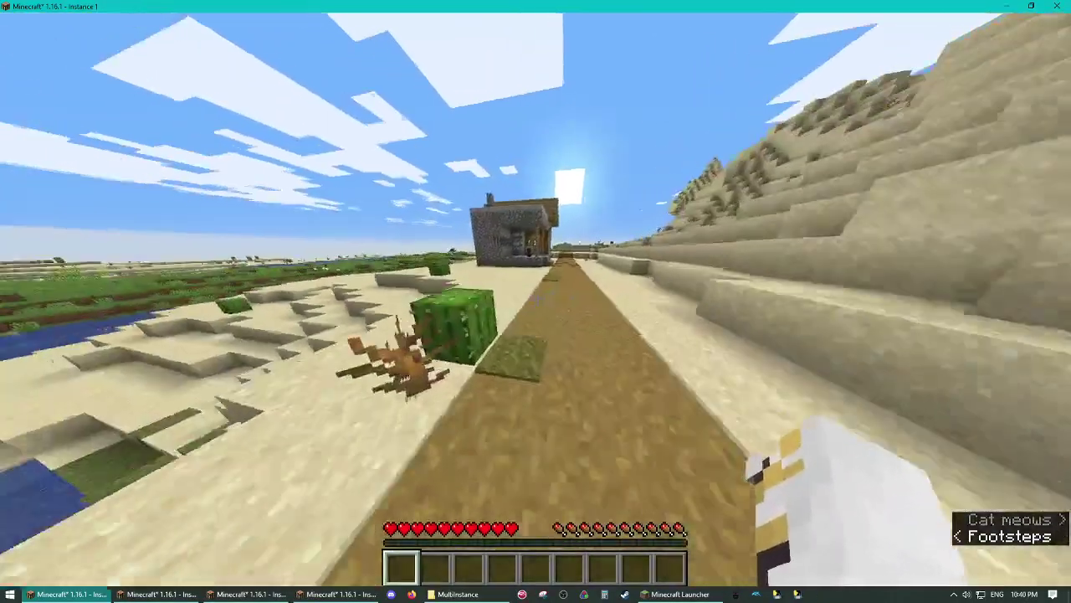
pyautogui.press('F5')
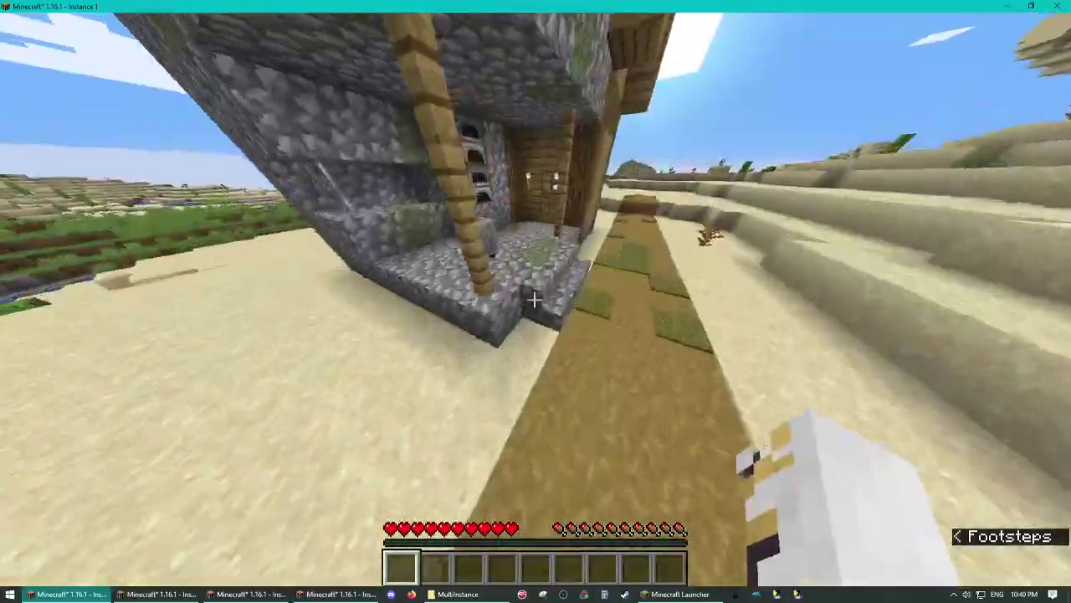
pyautogui.press('w')
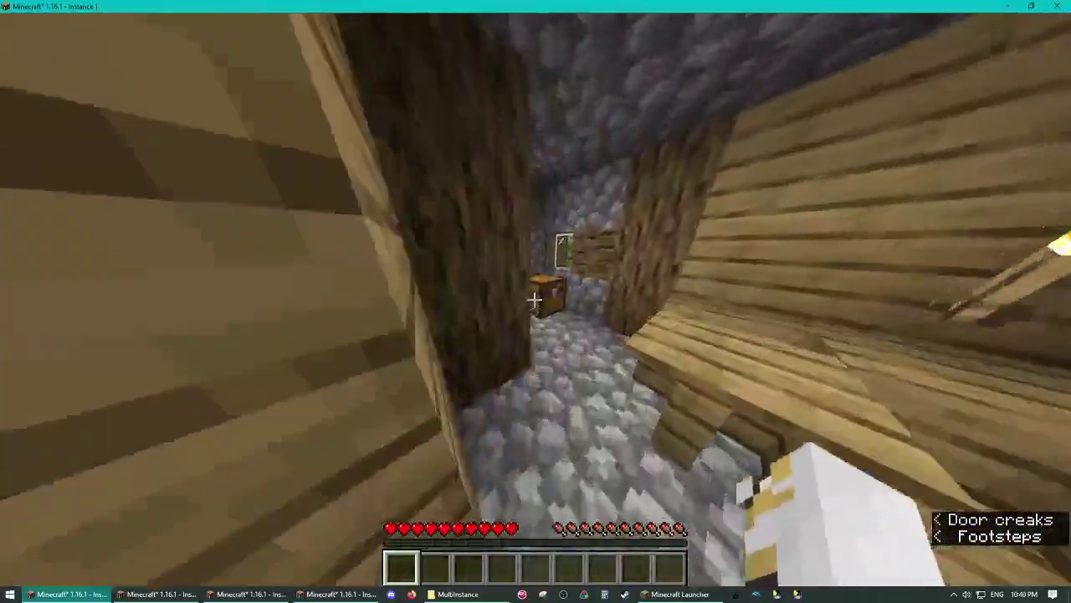
pyautogui.rightClick(534, 299)
pyautogui.keyDown('shift'); pyautogui.click(595, 235); pyautogui.keyUp('shift')
pyautogui.press('e')
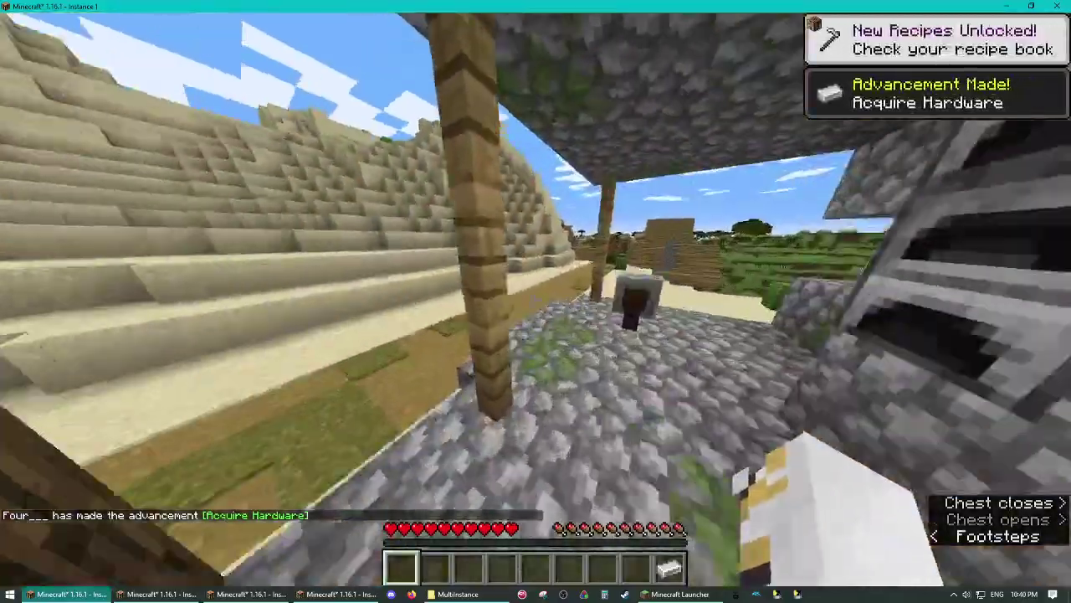
# Run back through the village to the crop farm and collect a potato, ending in first-person view
pyautogui.press('w')
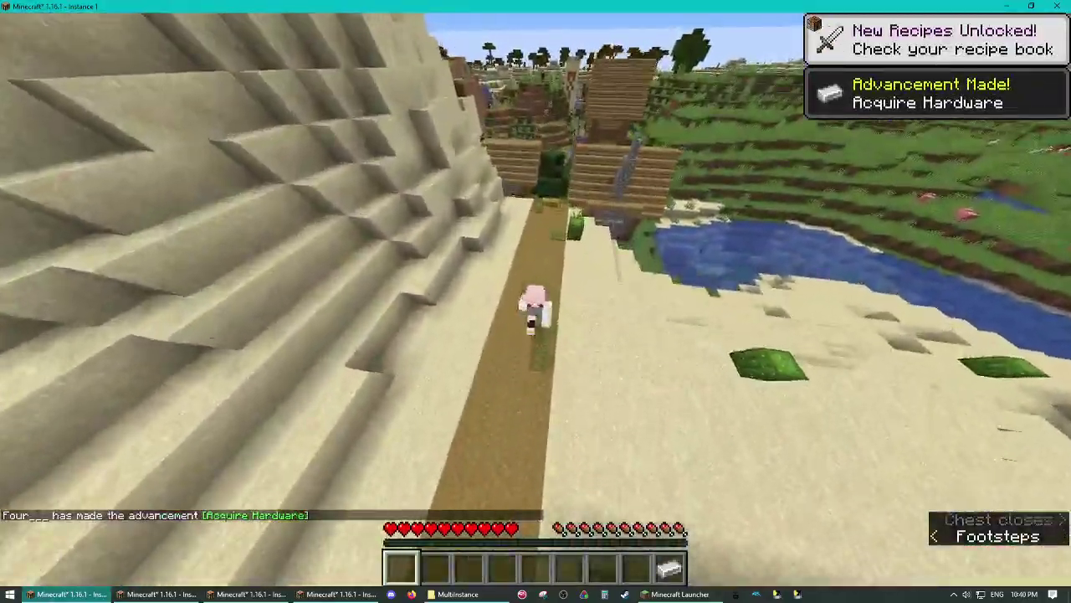
pyautogui.press('w')
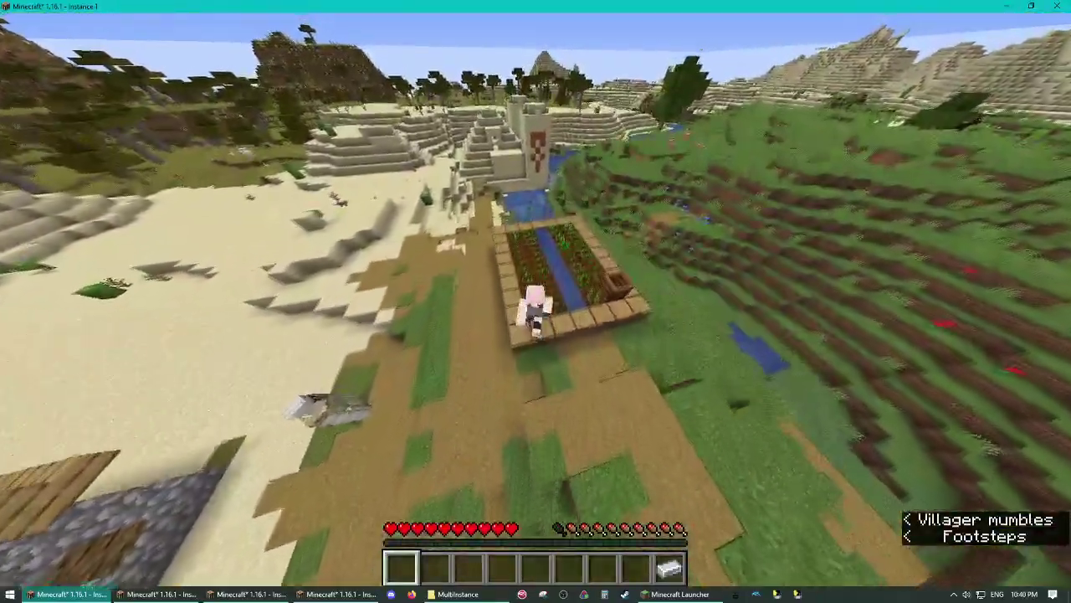
pyautogui.press('w')
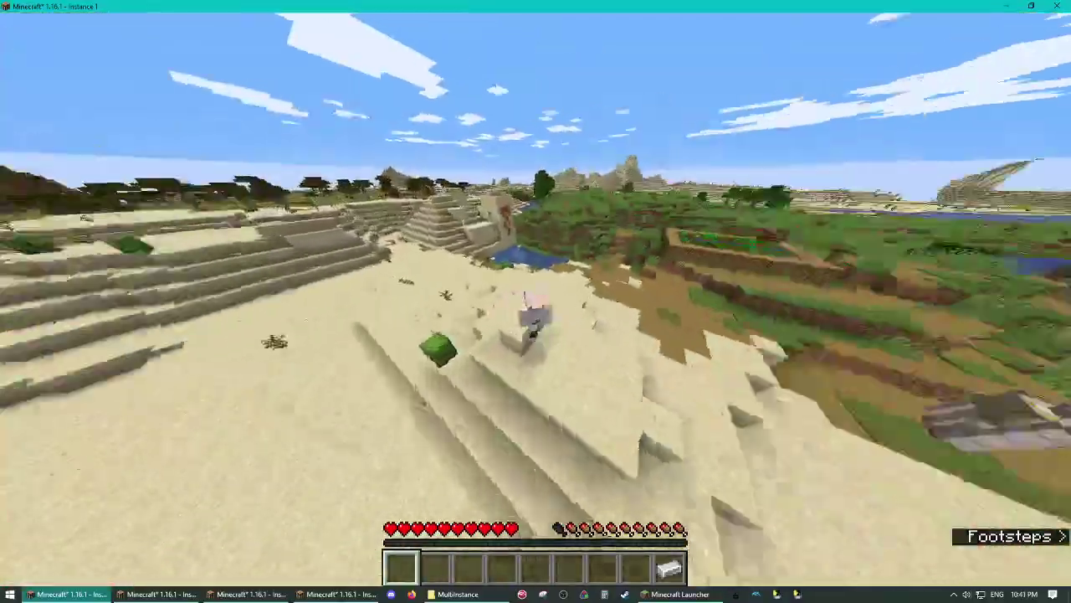
pyautogui.press('w')
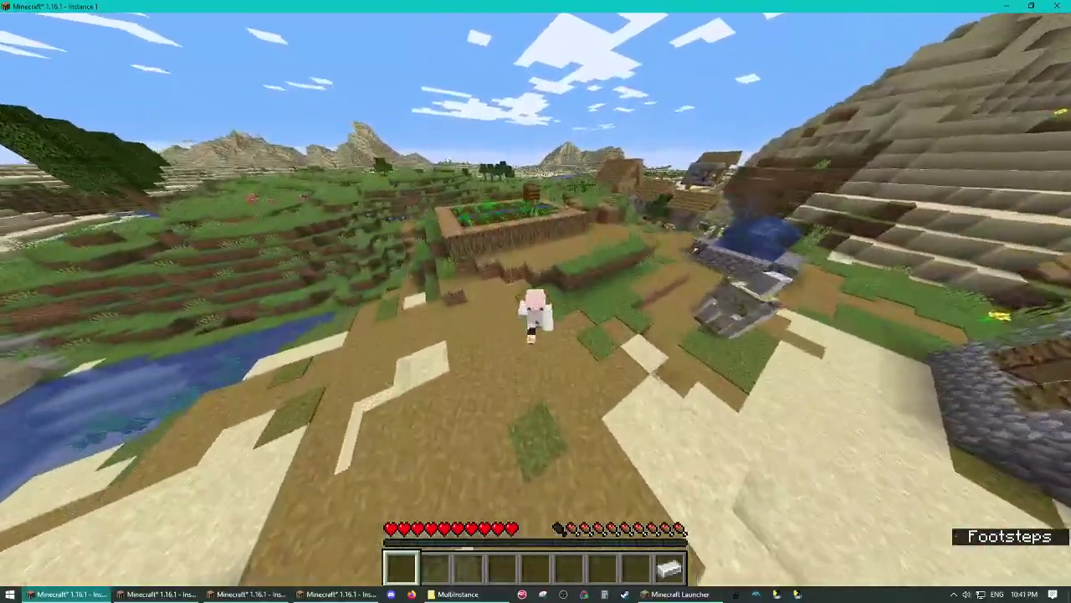
pyautogui.press('F5')
pyautogui.press('w')
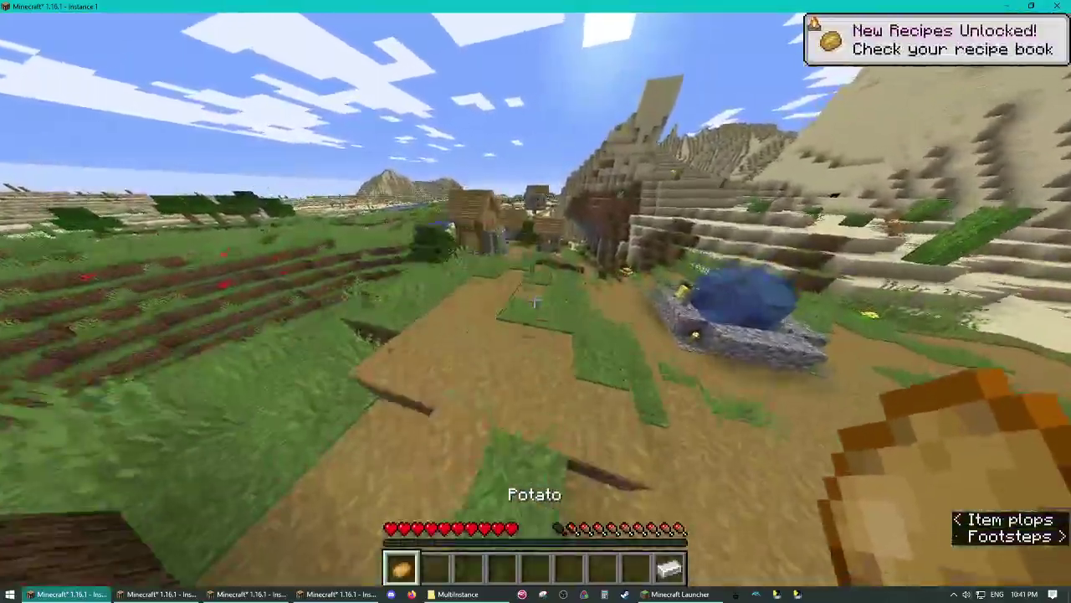
# Run past the village fountain and along the street towards the hay bales, then pause and resume the game
pyautogui.press('w')
pyautogui.press('w')
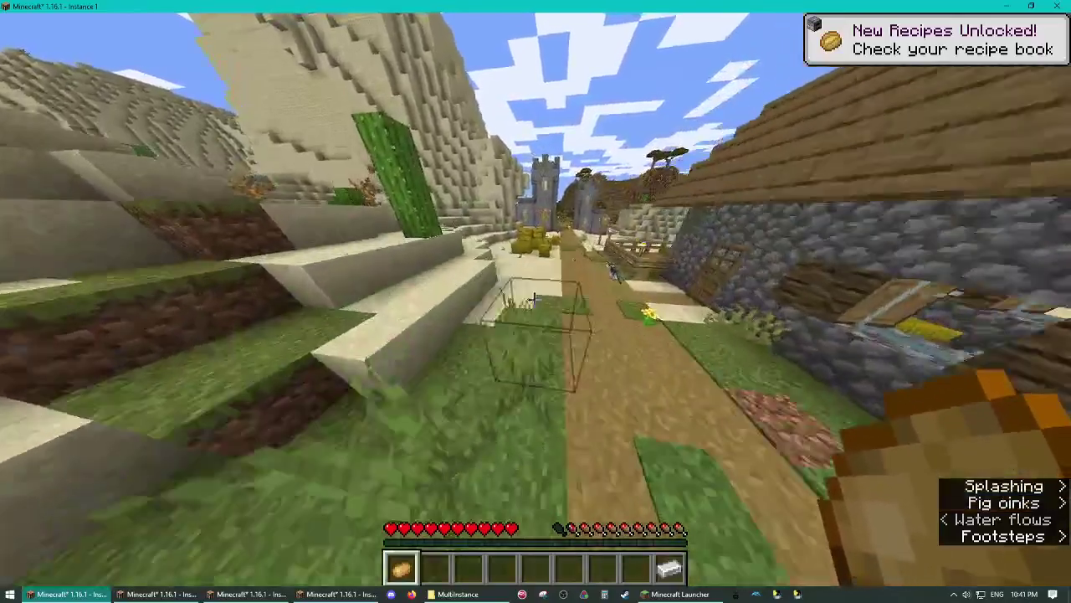
pyautogui.press('Escape')
pyautogui.press('Escape')
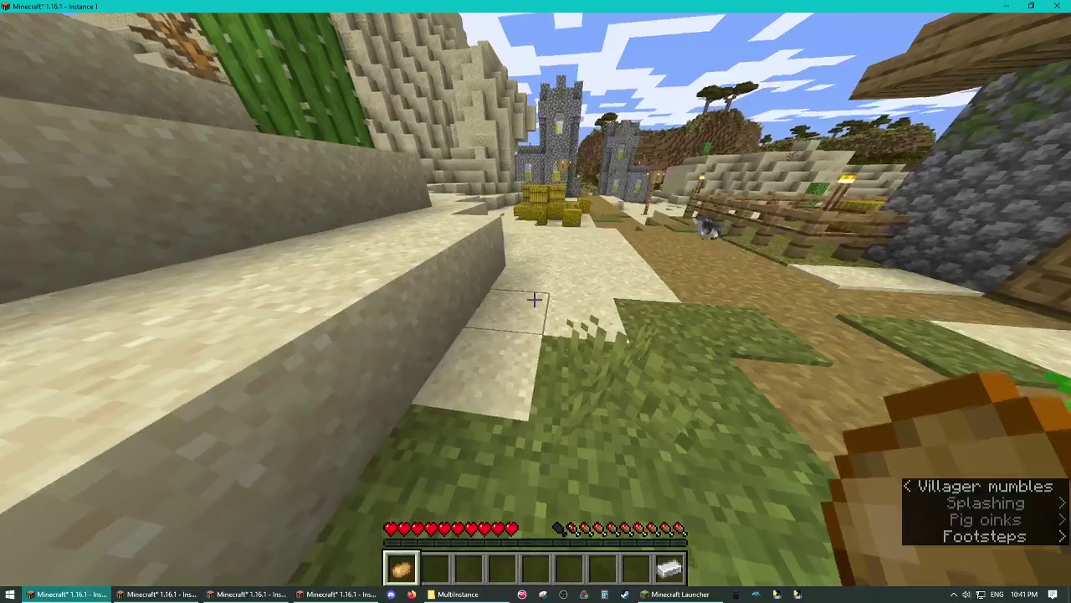
# Climb the sand hill above the village and cycle the camera perspective back to first-person view
pyautogui.press('w')
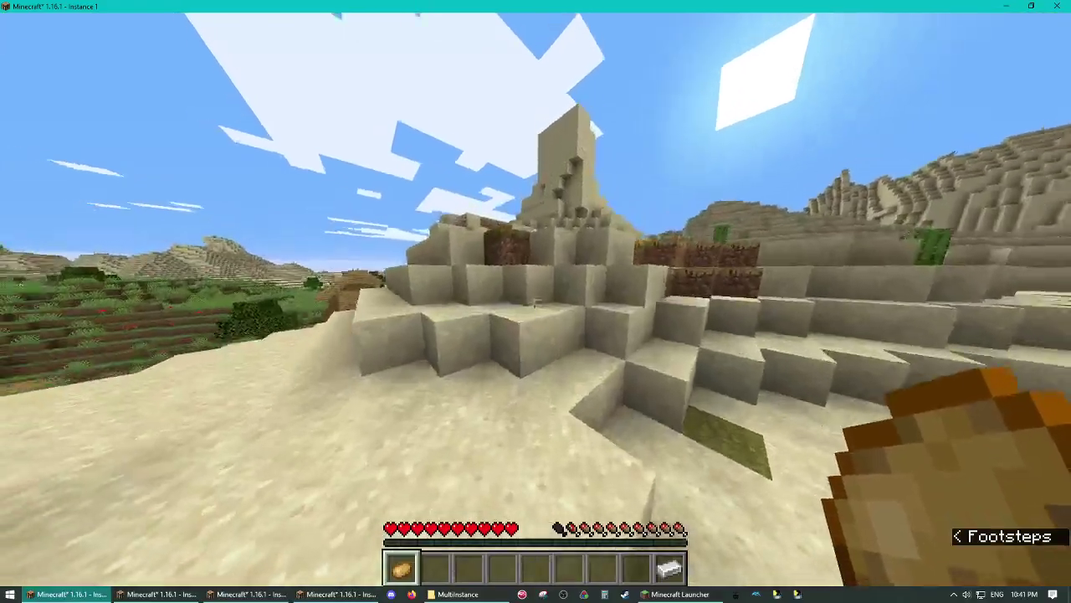
pyautogui.press('w')
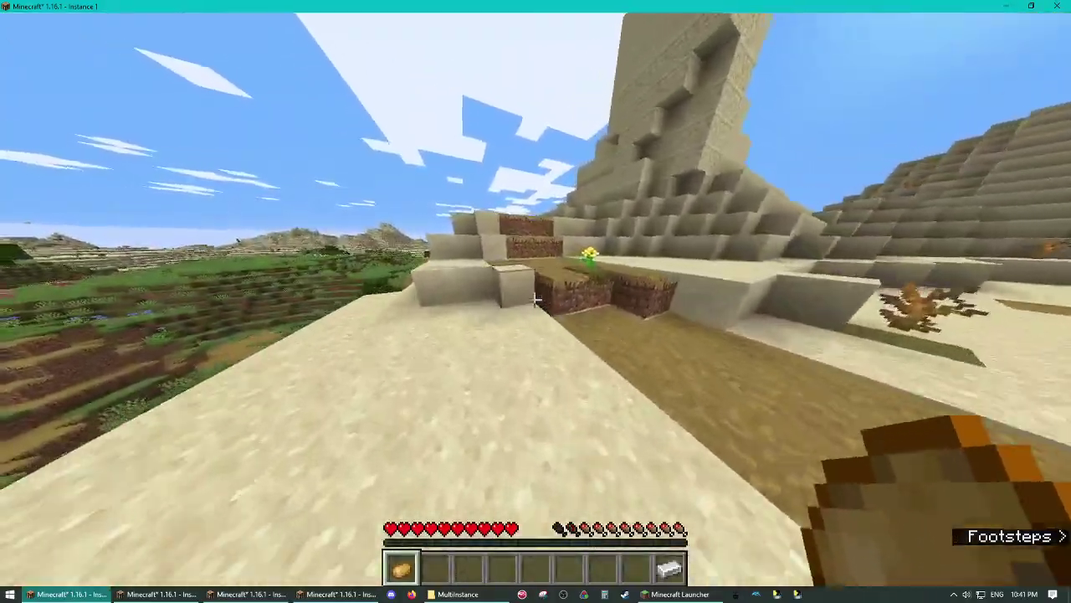
pyautogui.press('w')
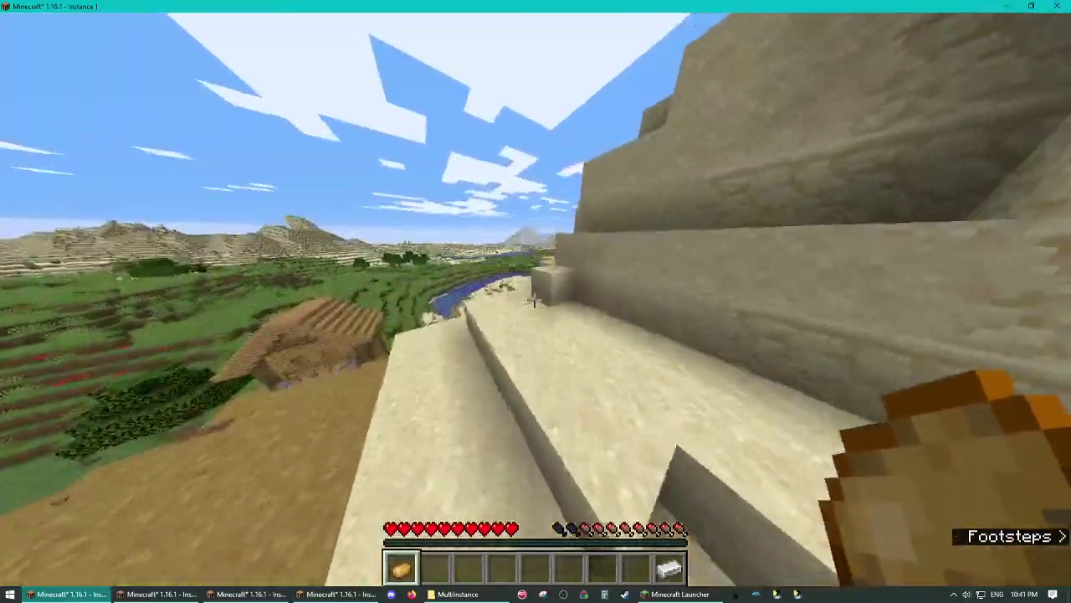
pyautogui.press('w')
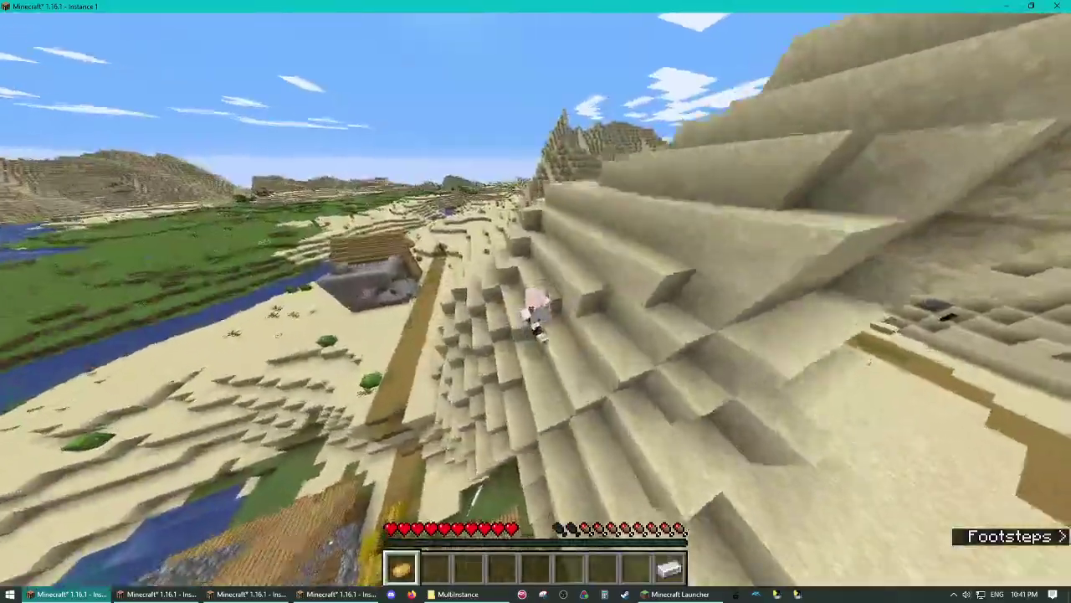
pyautogui.press('F5')
pyautogui.press('F5')
pyautogui.press('F5')
pyautogui.press('w')
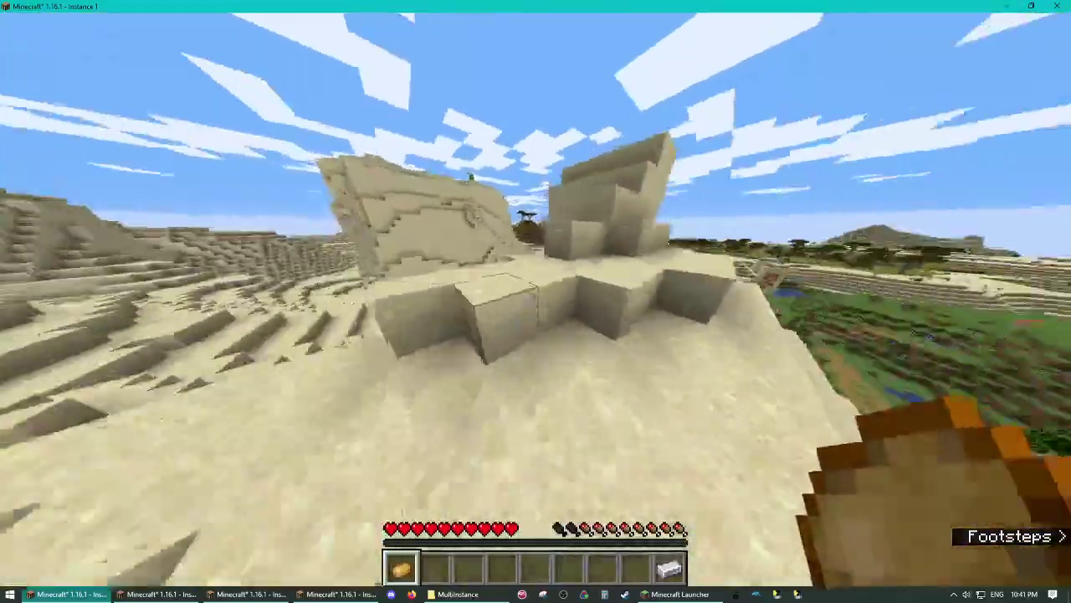
# Run down the sand hill to the cacti near the hay bales, striking at blocks on the way
pyautogui.press('w')
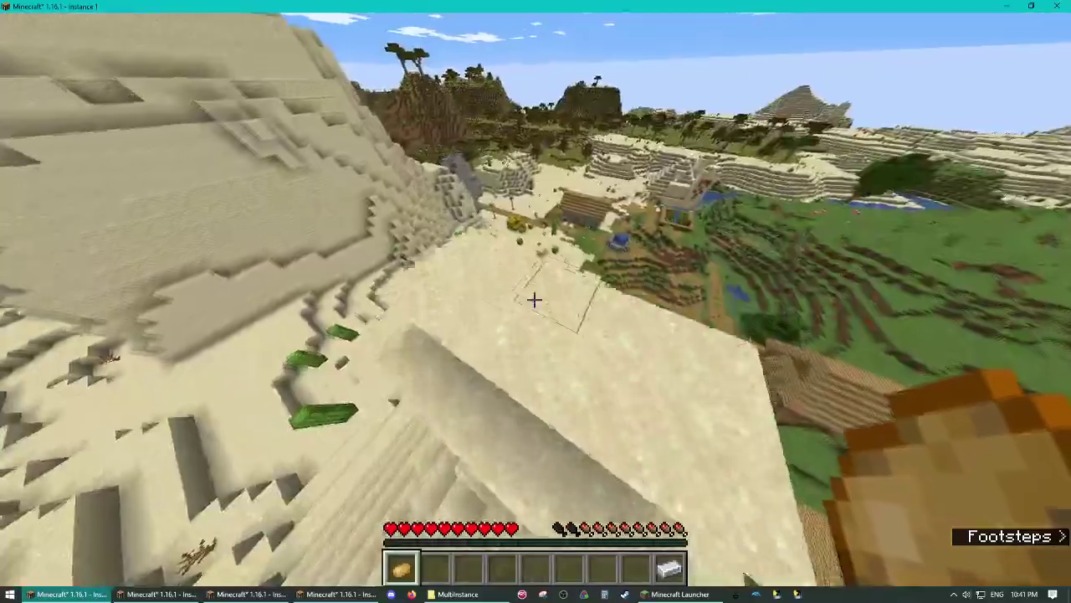
pyautogui.press('w')
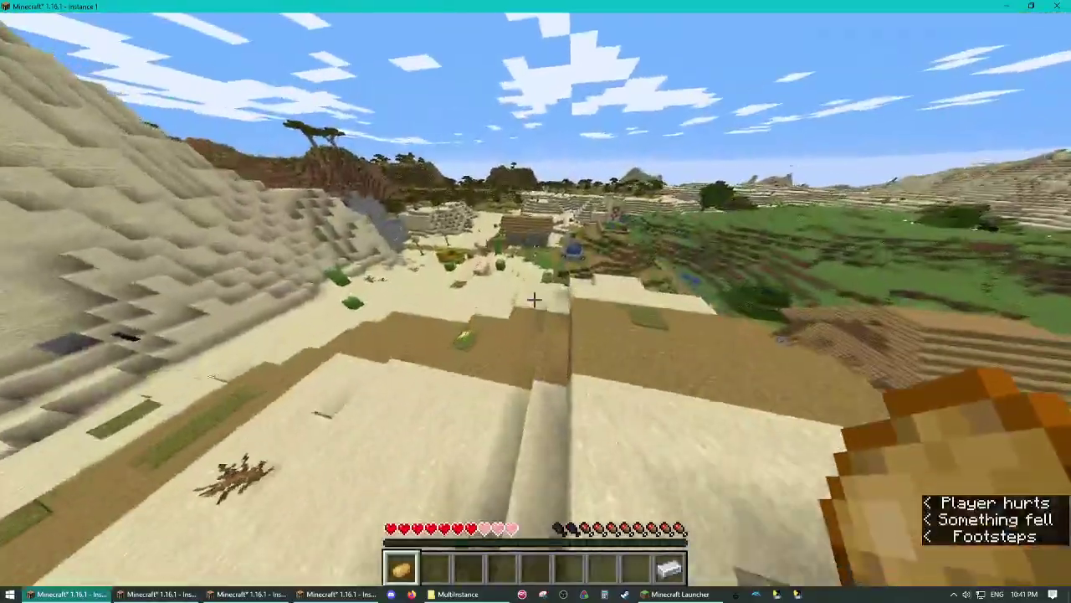
pyautogui.press('w')
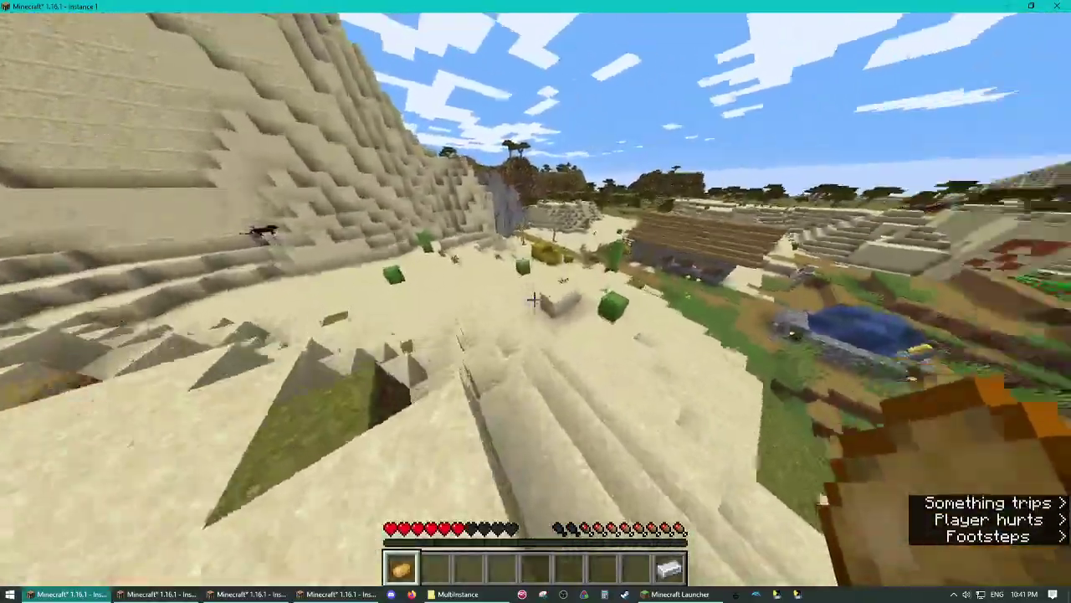
pyautogui.press('w')
pyautogui.click(534, 299)
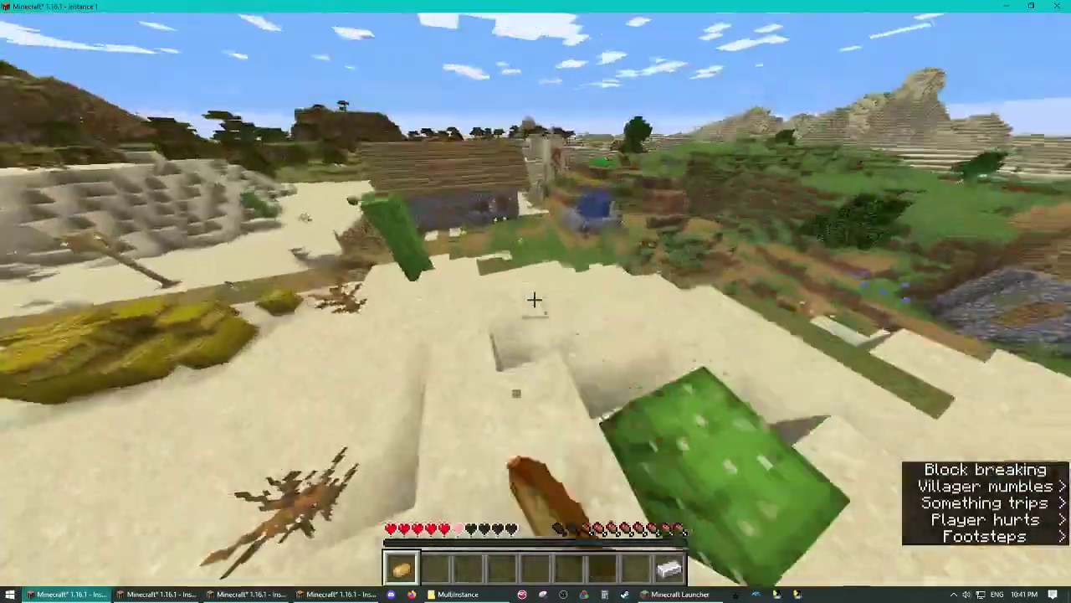
pyautogui.press('w')
pyautogui.click(534, 299)
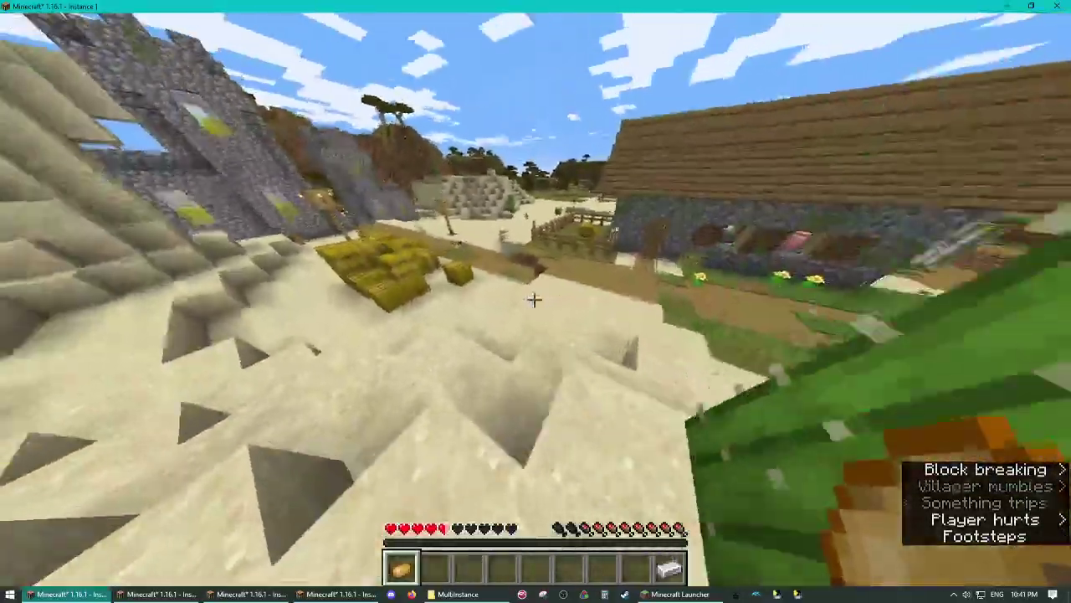
# Run past the fenced yard of the long stone house, eat the potato, and explore the surrounding sand
pyautogui.press('w')
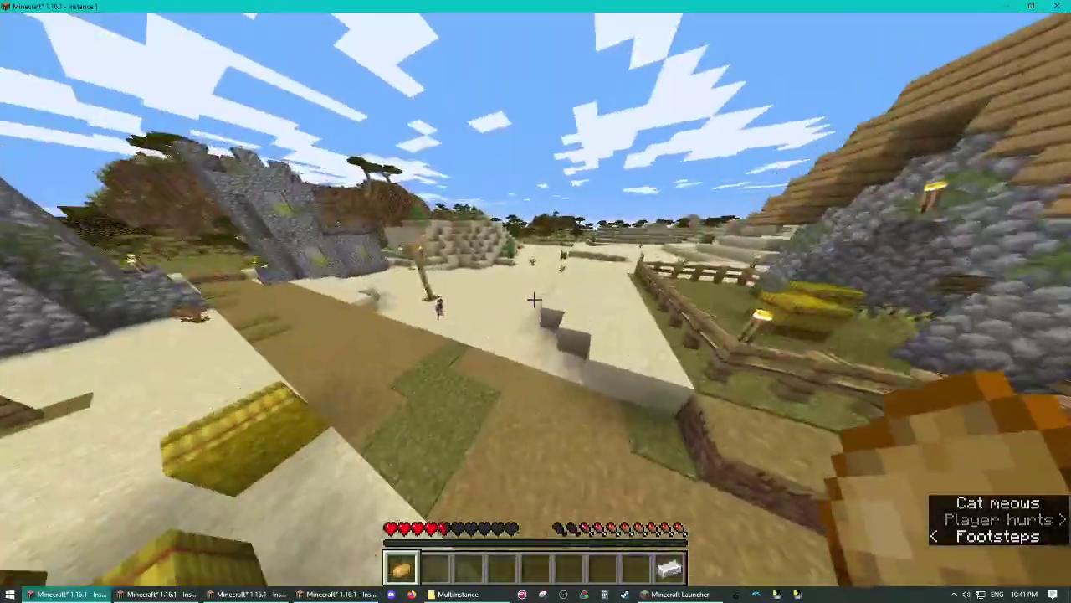
pyautogui.press('w')
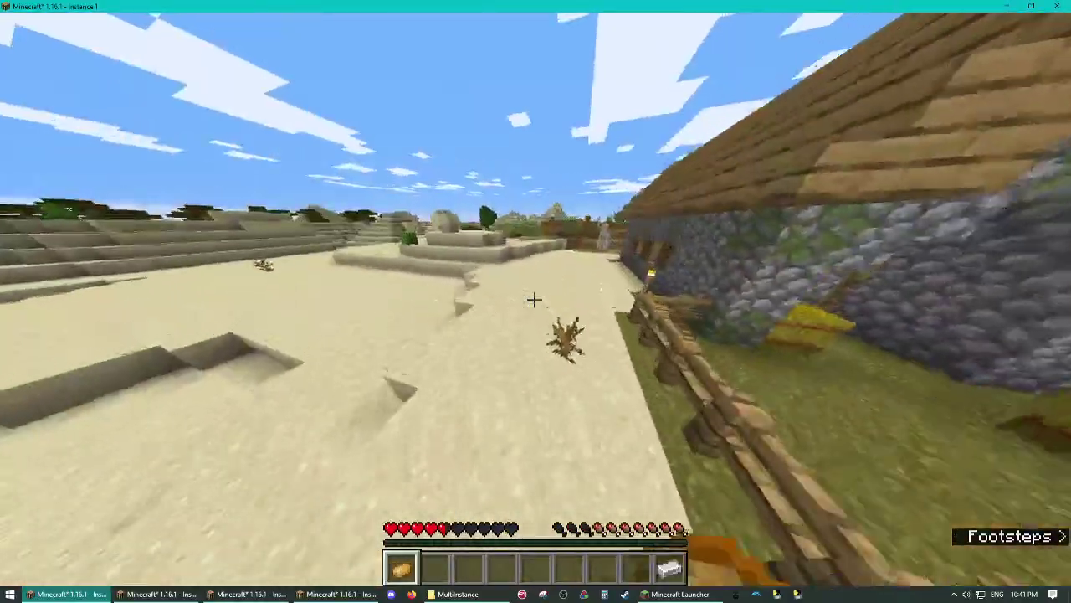
pyautogui.rightClick(534, 299)
pyautogui.press('w')
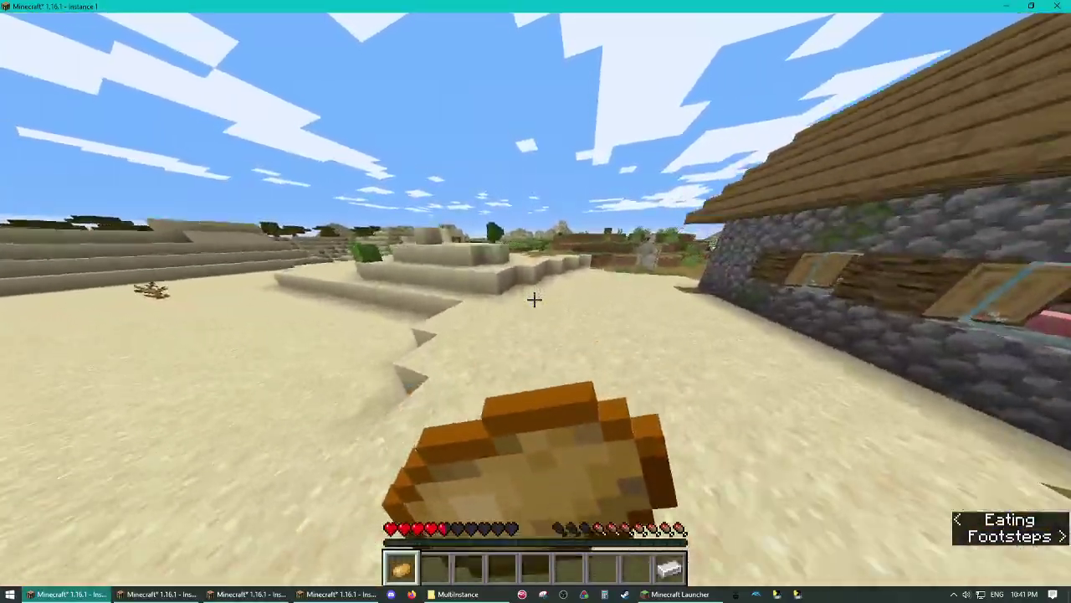
pyautogui.press('w')
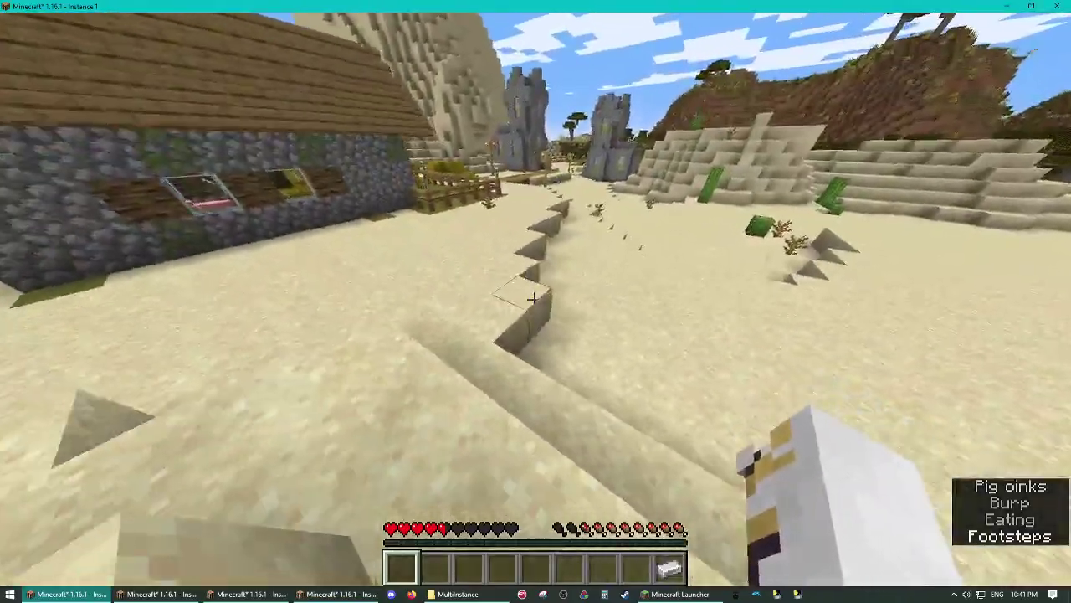
pyautogui.press('w')
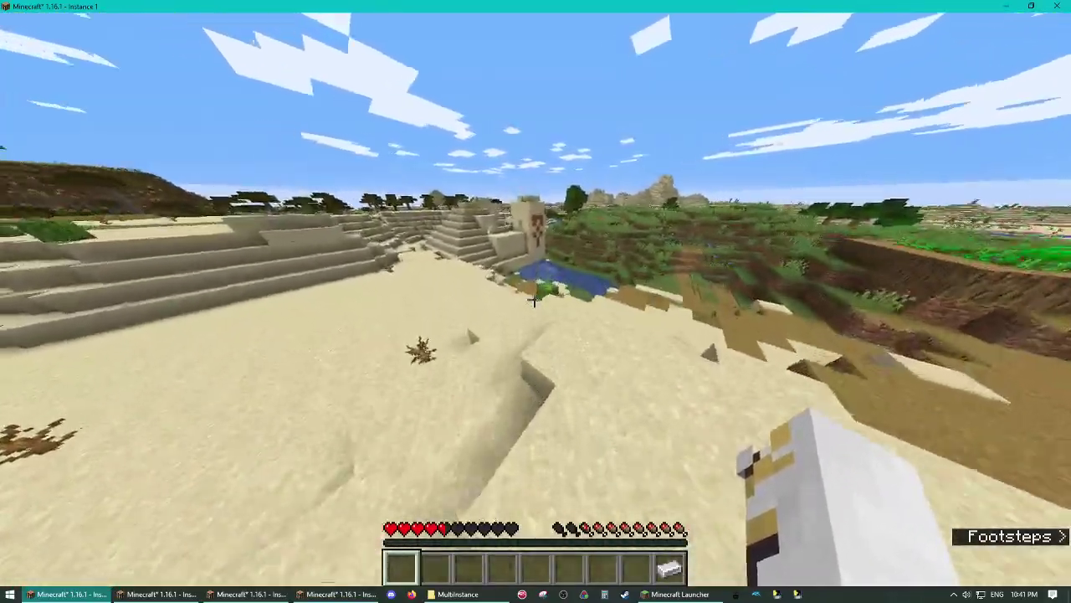